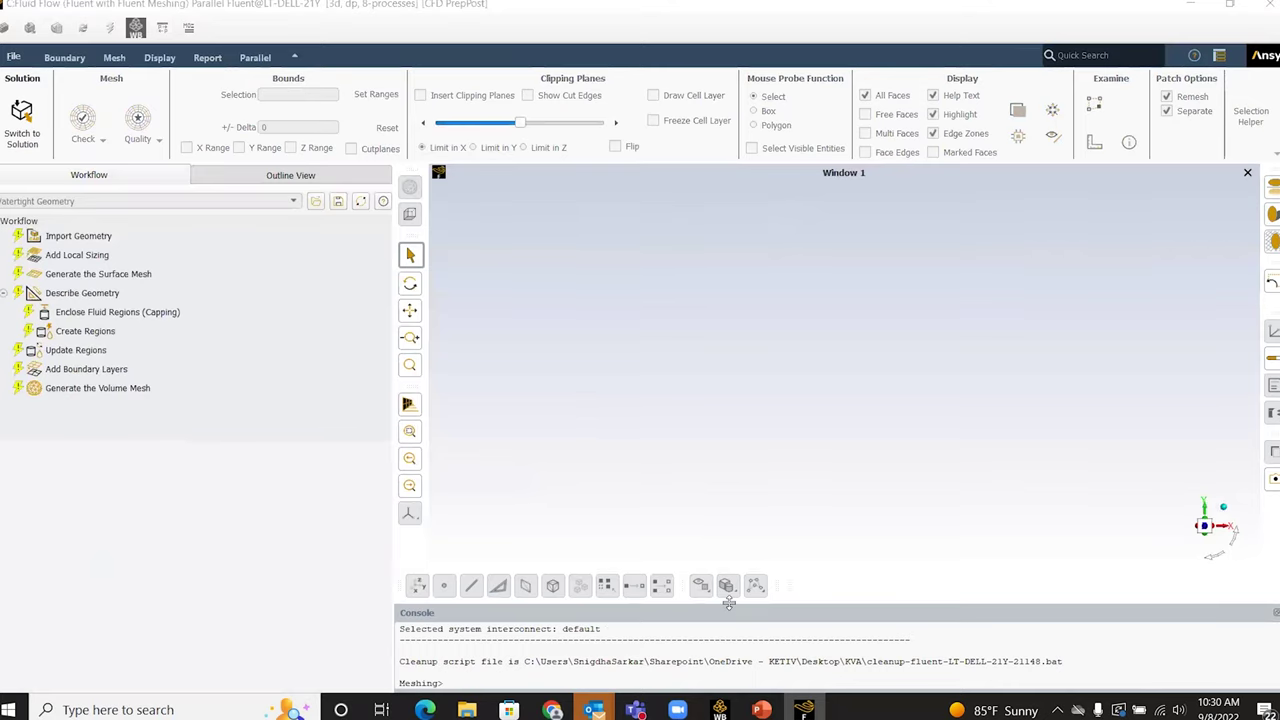
Import the CAD geometry file Geom.scdoc into the watertight meshing workflow with metres as the unit
{"action": "left_click_drag", "start_coordinate": [728, 608], "coordinate": [721, 532]}
{"action": "scroll", "coordinate": [693, 577], "scroll_direction": "up", "scroll_amount": 3}
{"action": "scroll", "coordinate": [698, 582], "scroll_direction": "down", "scroll_amount": 3}
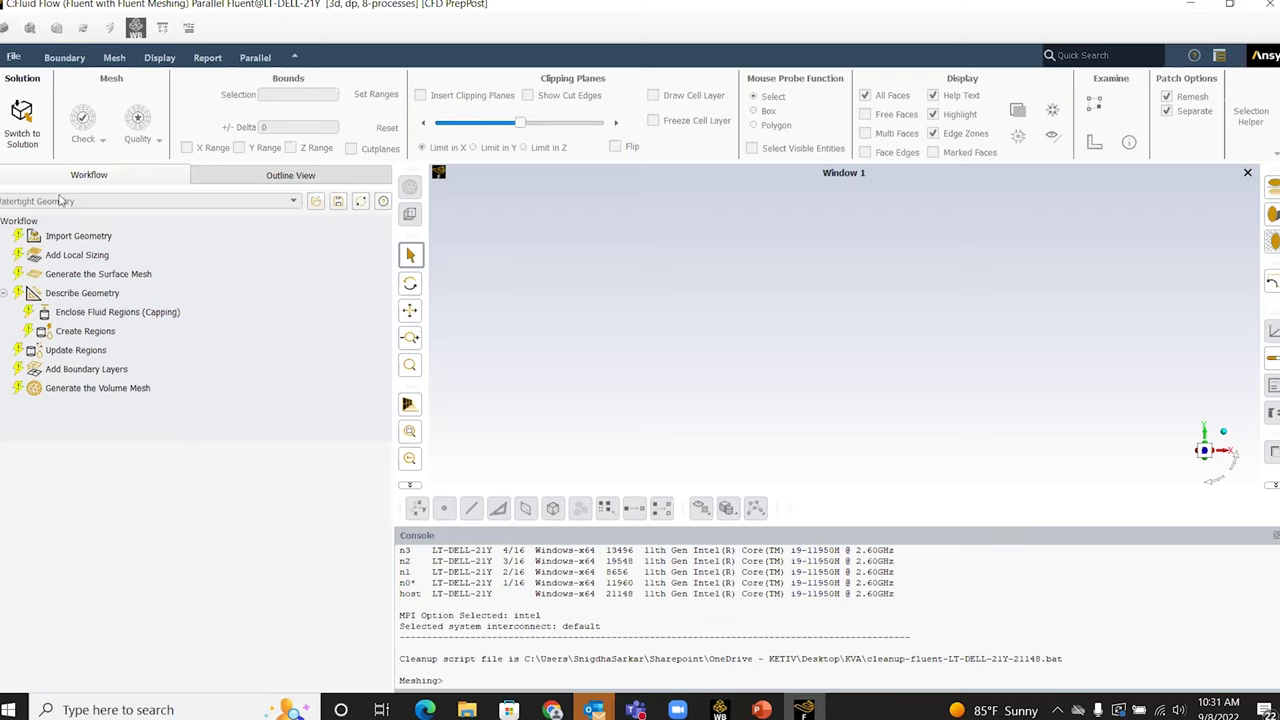
{"action": "left_click", "coordinate": [114, 236]}
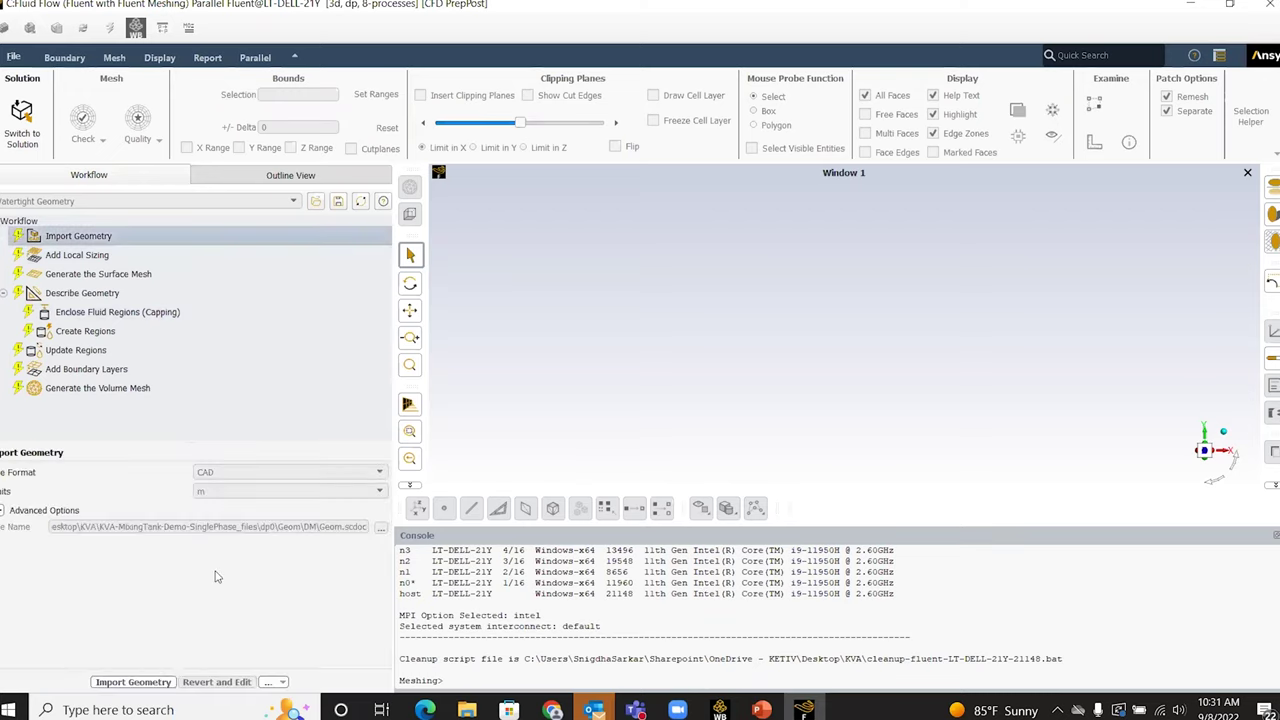
{"action": "left_click", "coordinate": [134, 682]}
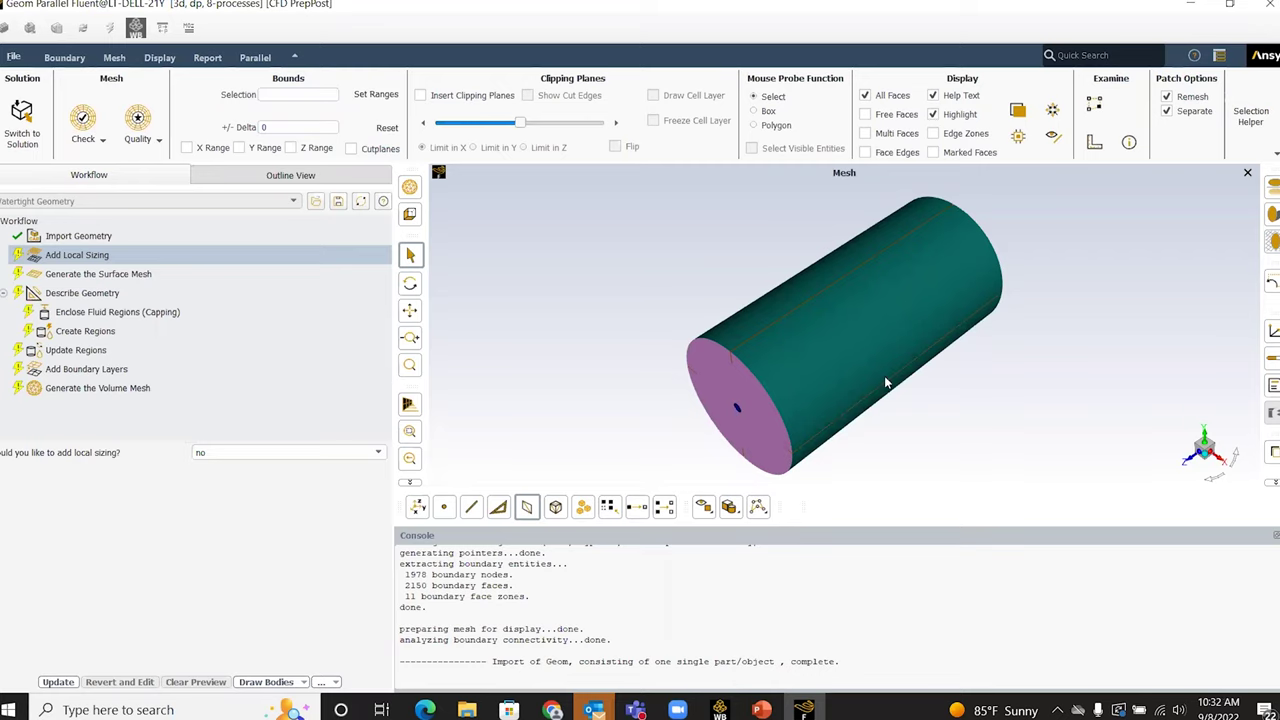
Insert a clipping plane through the tank to expose its interior, and complete the local sizing task with no local sizing
{"action": "left_click_drag", "start_coordinate": [707, 420], "coordinate": [986, 410]}
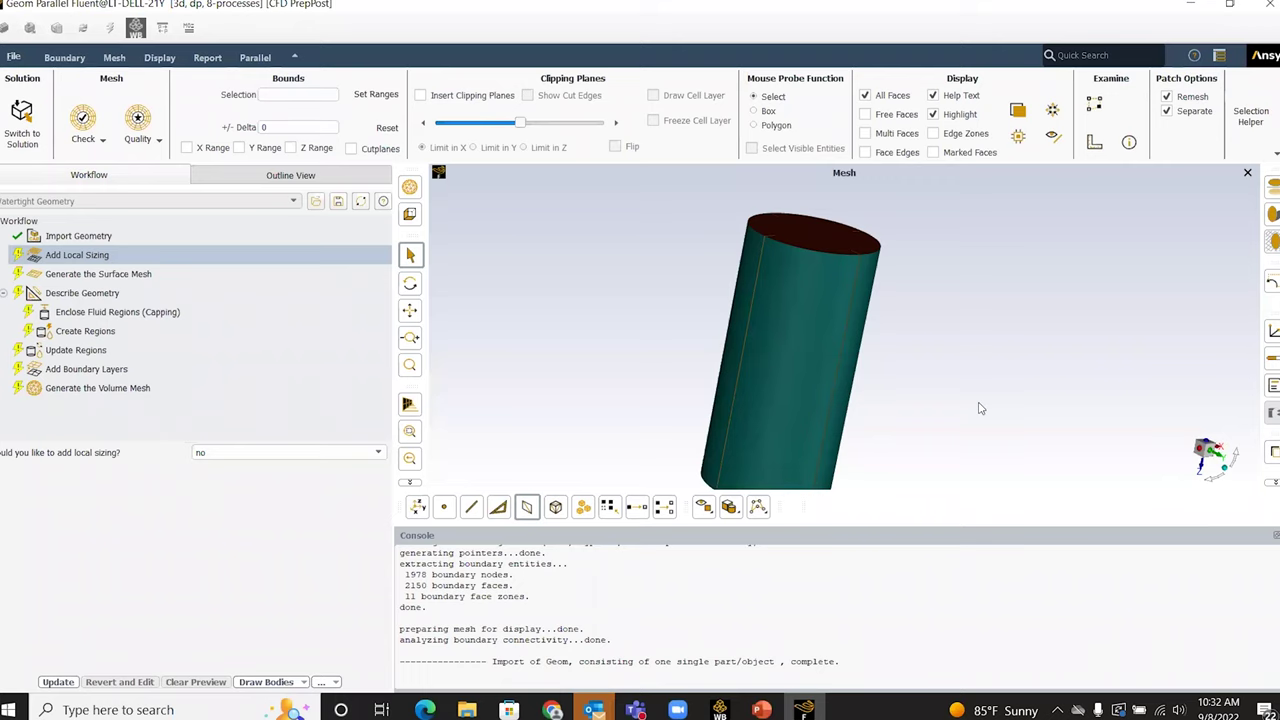
{"action": "left_click", "coordinate": [420, 95]}
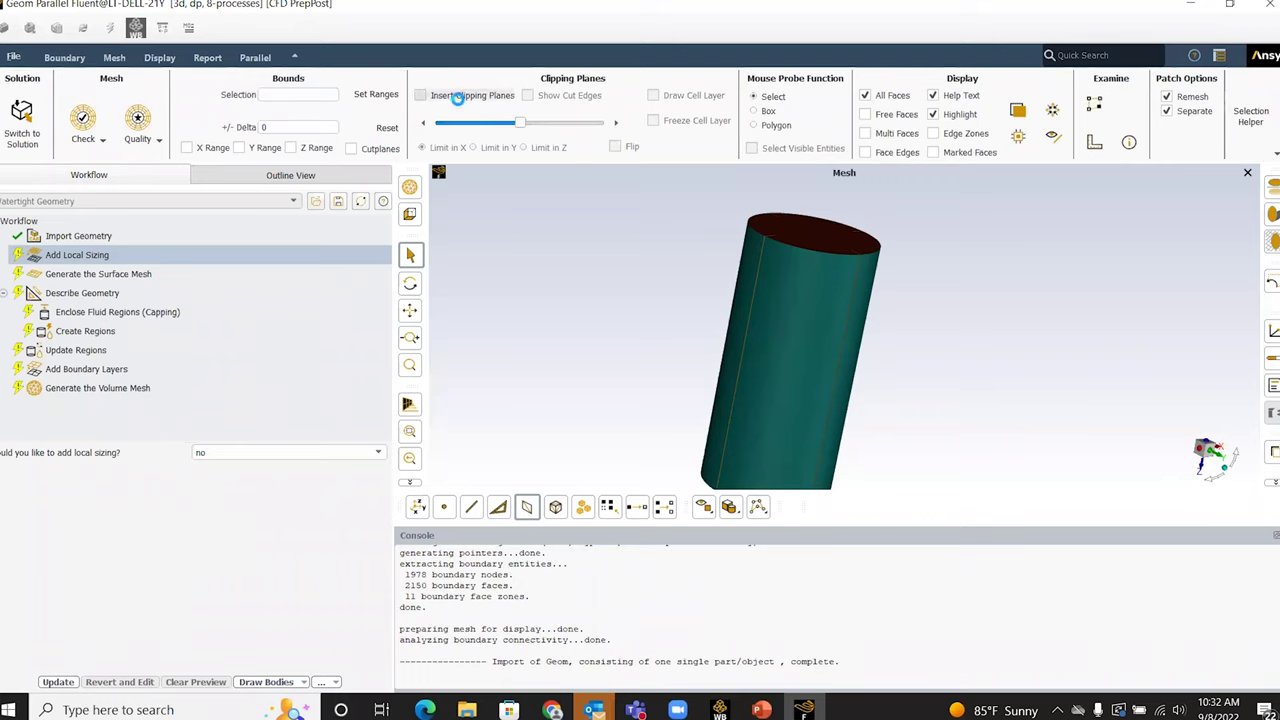
{"action": "left_click_drag", "start_coordinate": [903, 275], "coordinate": [725, 350]}
{"action": "left_click_drag", "start_coordinate": [966, 394], "coordinate": [771, 355]}
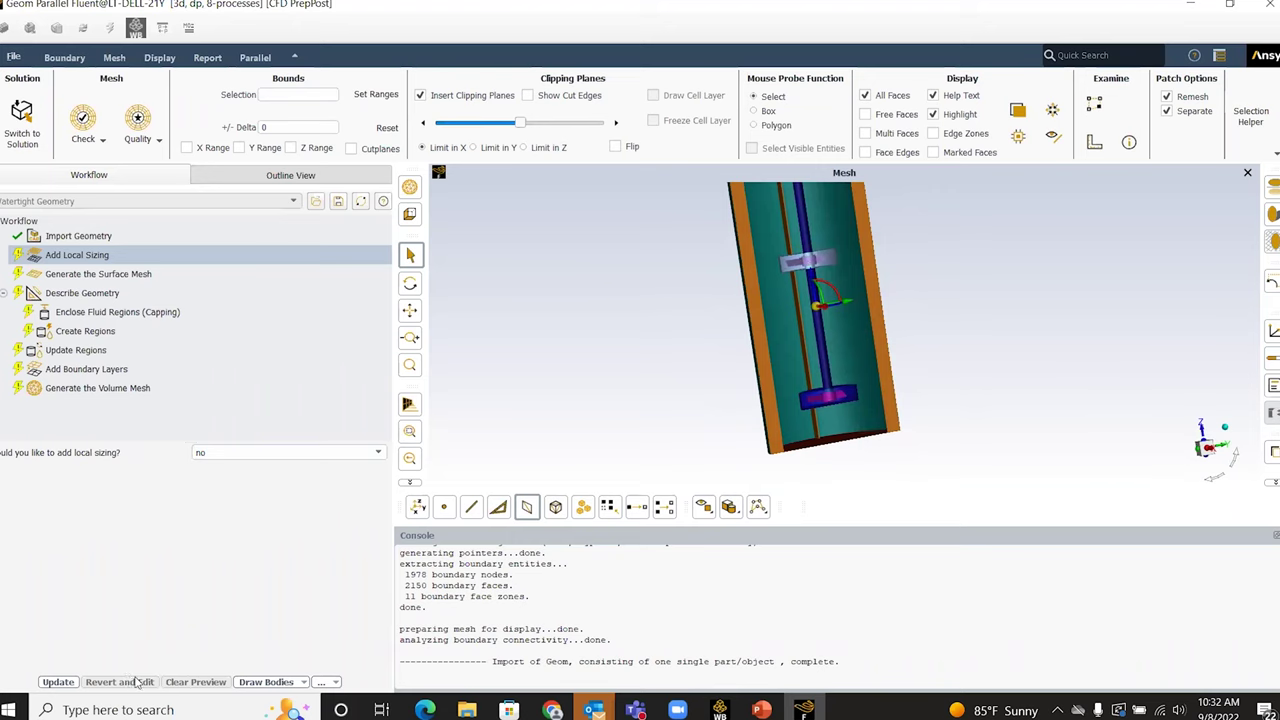
{"action": "left_click", "coordinate": [58, 682]}
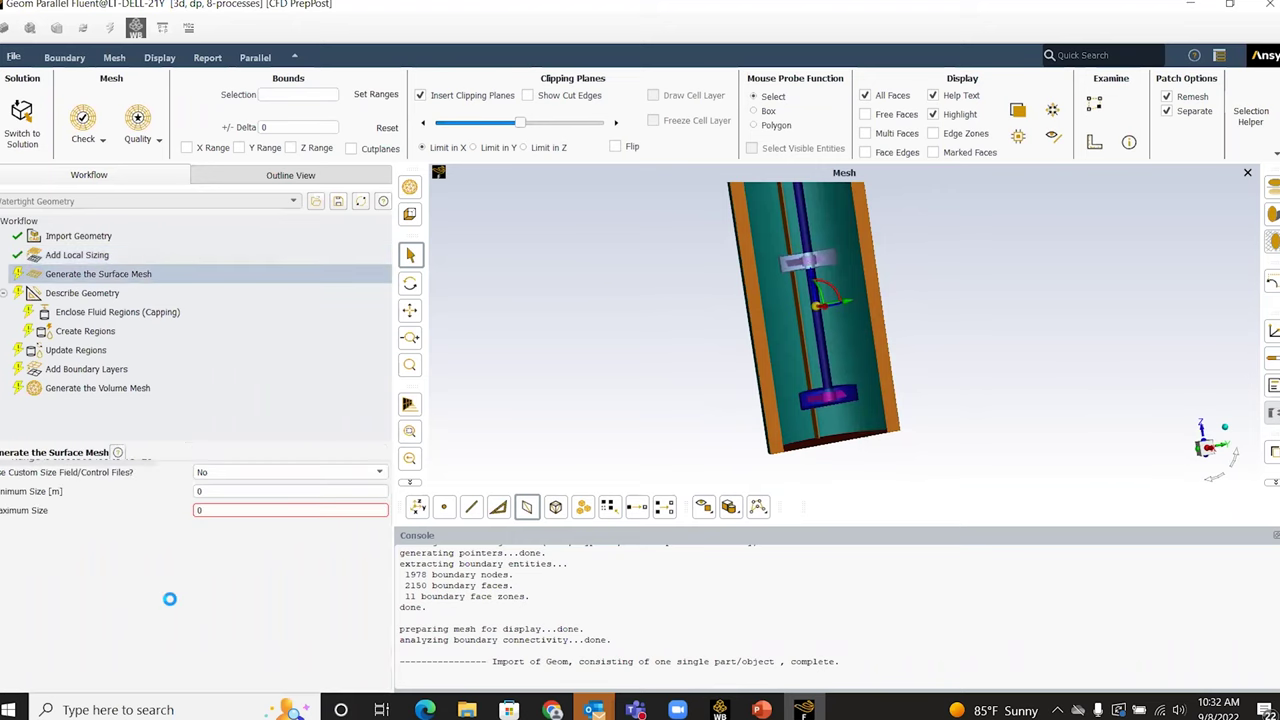
Examine the surface mesh's minimum and maximum size previews around the upper impeller hub and shaft
{"action": "left_click_drag", "start_coordinate": [700, 337], "coordinate": [849, 383]}
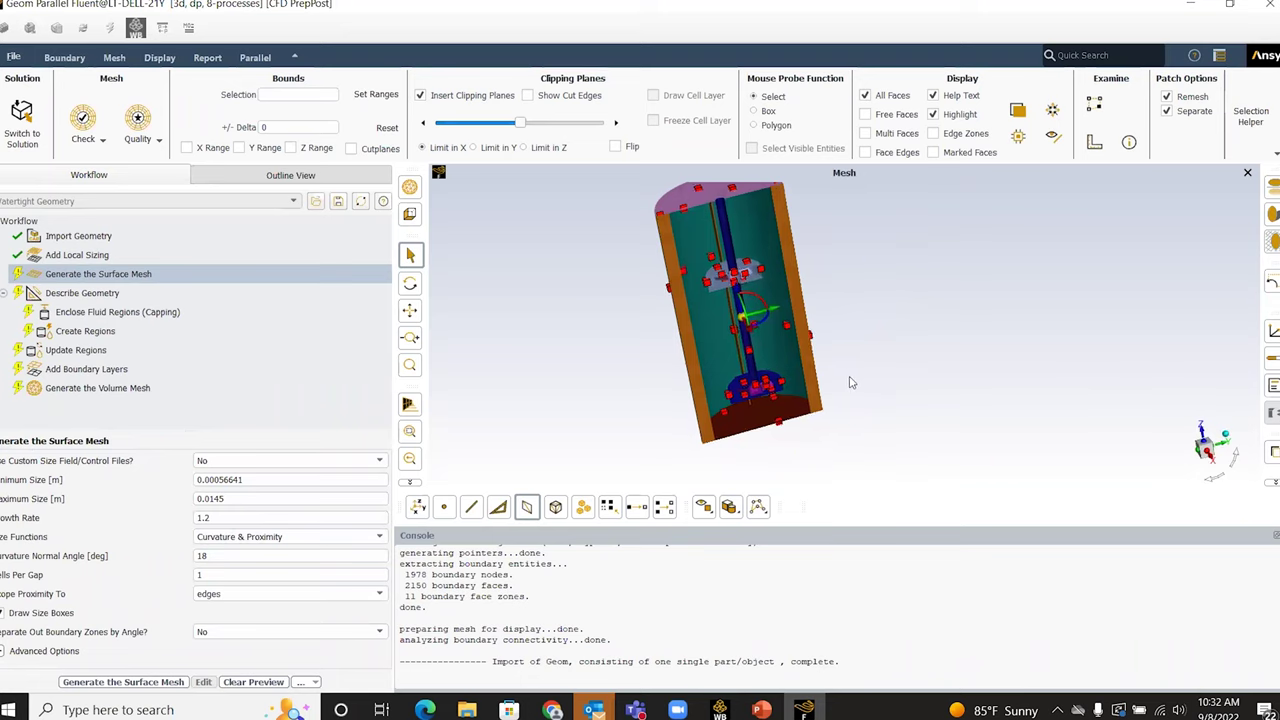
{"action": "scroll", "coordinate": [849, 383], "scroll_direction": "up", "scroll_amount": 3}
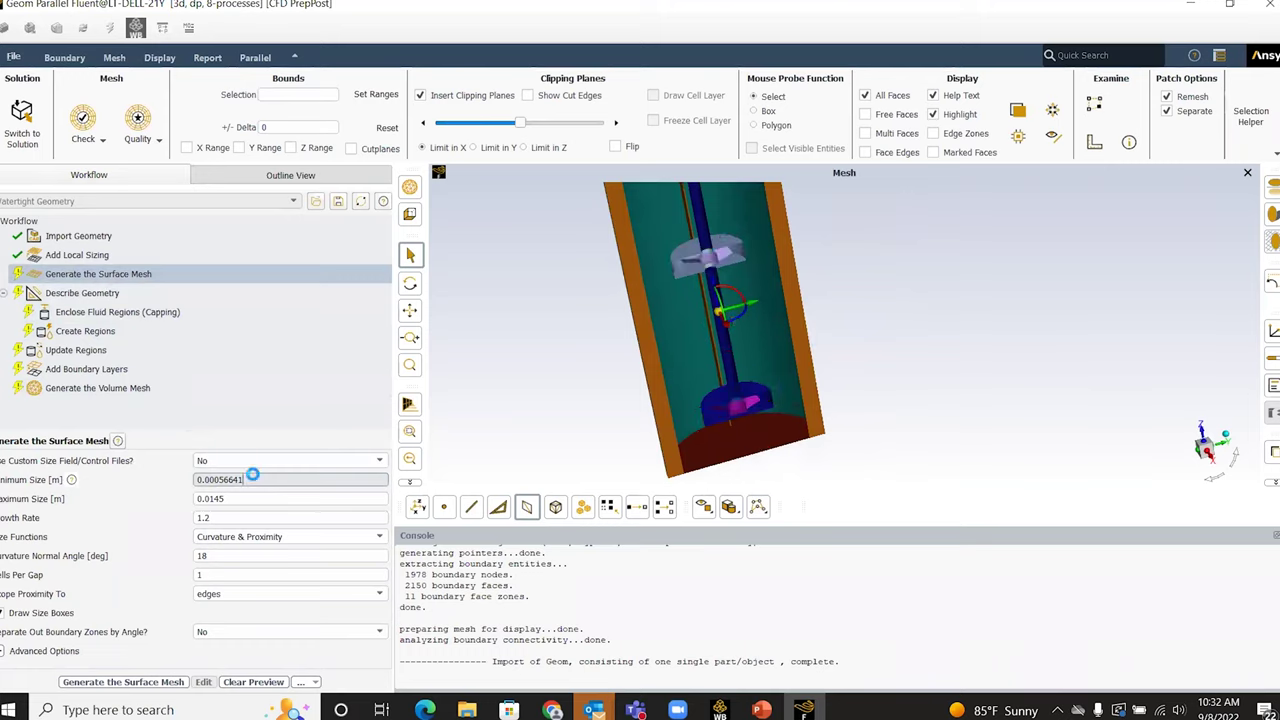
{"action": "scroll", "coordinate": [702, 244], "scroll_direction": "up", "scroll_amount": 5}
{"action": "left_click_drag", "start_coordinate": [720, 289], "coordinate": [758, 294]}
{"action": "scroll", "coordinate": [758, 294], "scroll_direction": "up", "scroll_amount": 3}
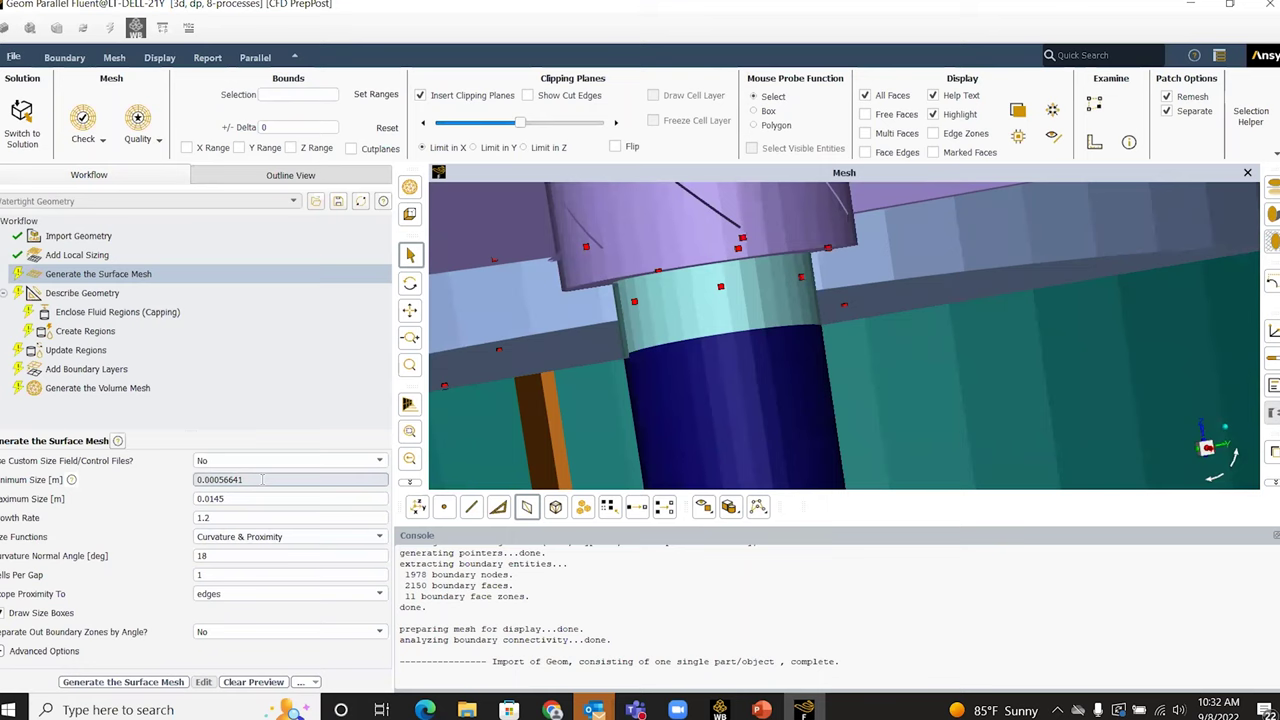
{"action": "left_click", "coordinate": [255, 498]}
{"action": "left_click_drag", "start_coordinate": [714, 332], "coordinate": [687, 363]}
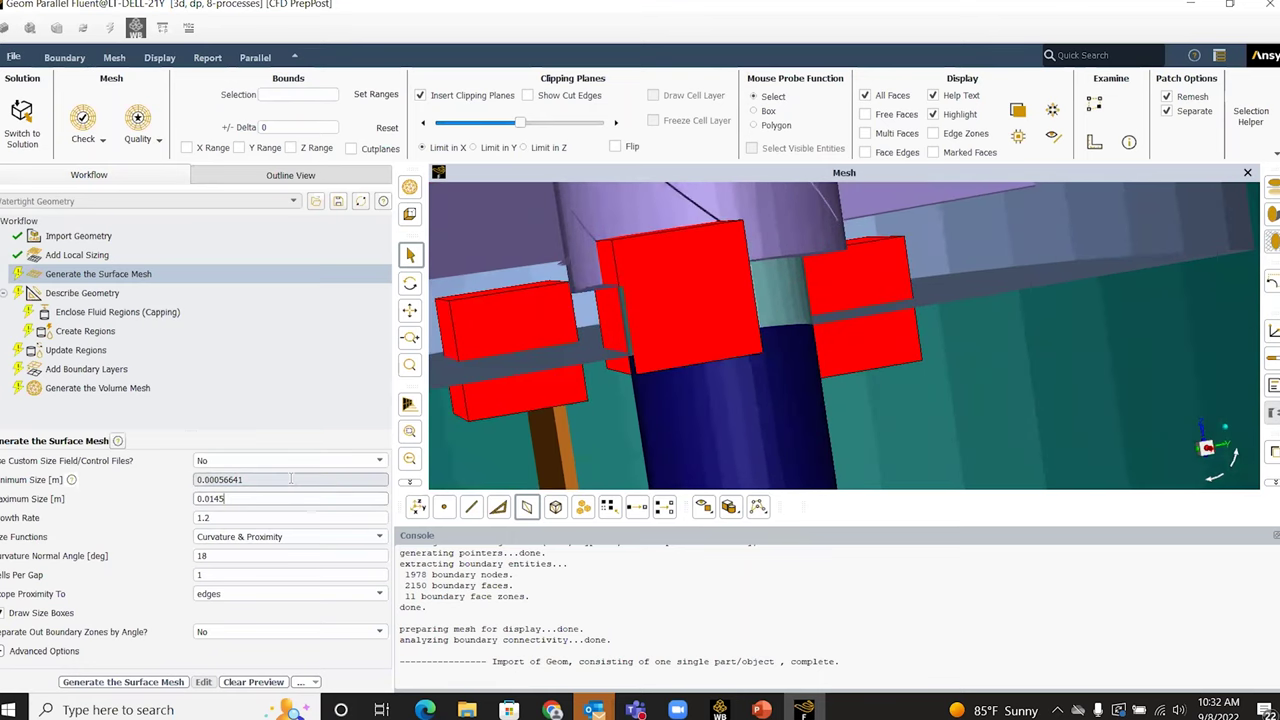
{"action": "left_click_drag", "start_coordinate": [537, 443], "coordinate": [678, 339]}
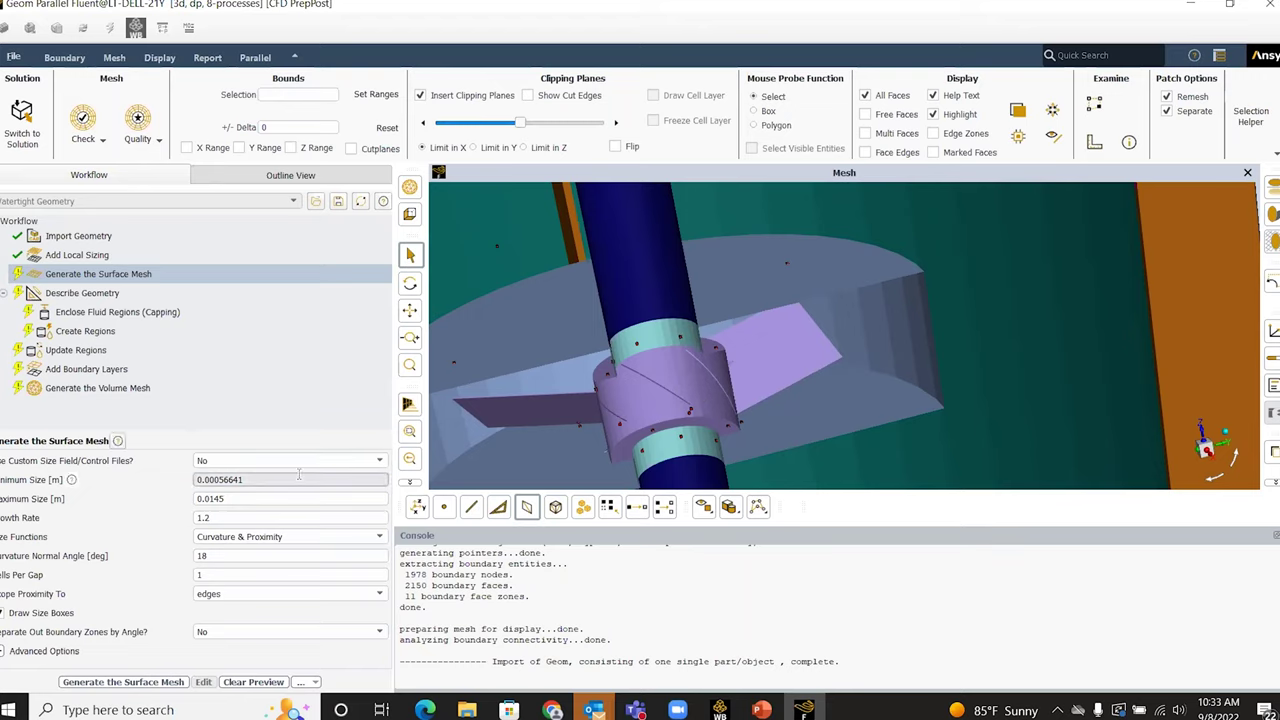
Set the surface mesh's minimum size to 0.001 m
{"action": "key", "text": "BackSpace"}
{"action": "key", "text": "BackSpace"}
{"action": "key", "text": "BackSpace"}
{"action": "key", "text": "BackSpace"}
{"action": "key", "text": "BackSpace"}
{"action": "key", "text": "BackSpace"}
{"action": "type", "text": "1"}
Set the surface mesh's maximum size to 0.01 m and generate the surface mesh
{"action": "left_click", "coordinate": [294, 499]}
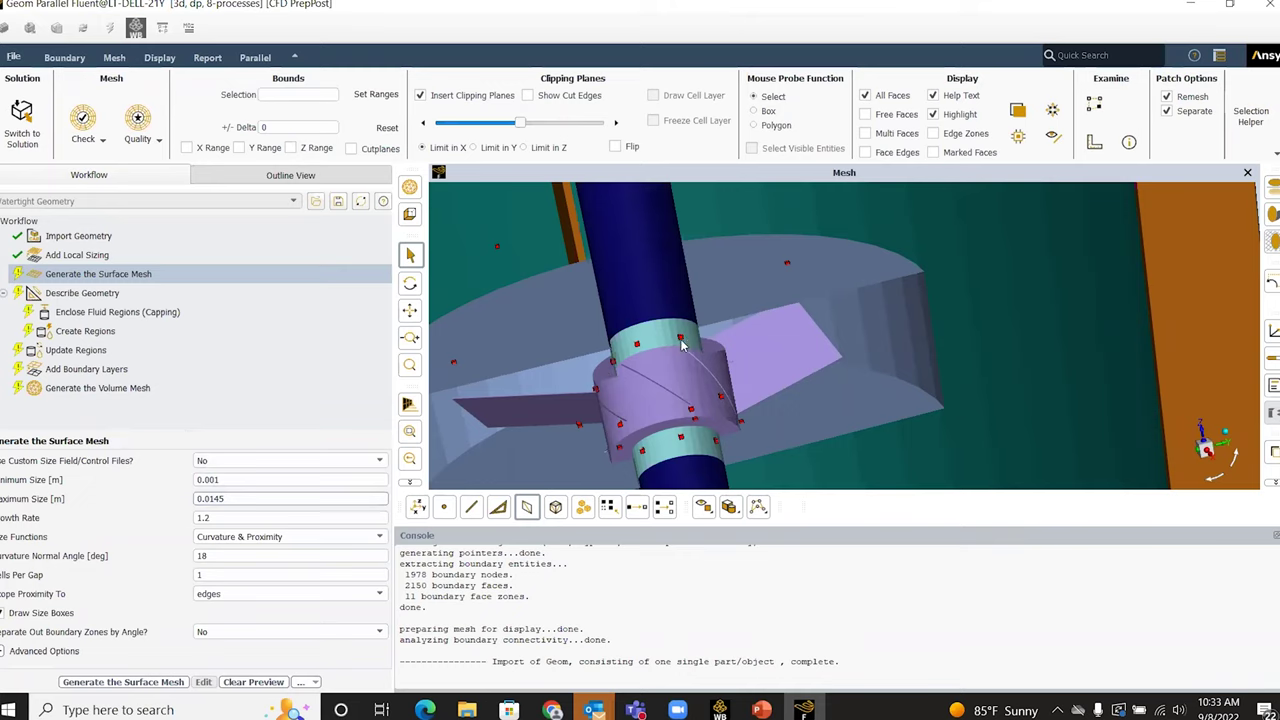
{"action": "scroll", "coordinate": [720, 290], "scroll_direction": "down", "scroll_amount": 5}
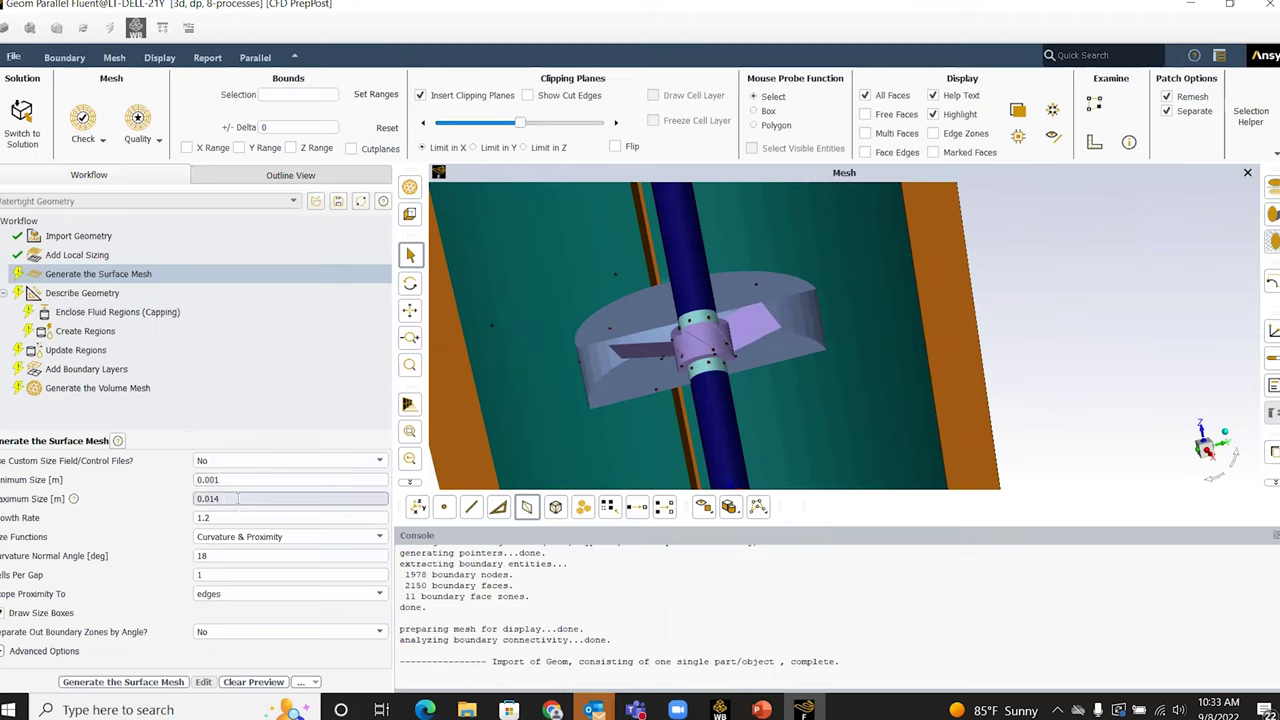
{"action": "key", "text": "BackSpace"}
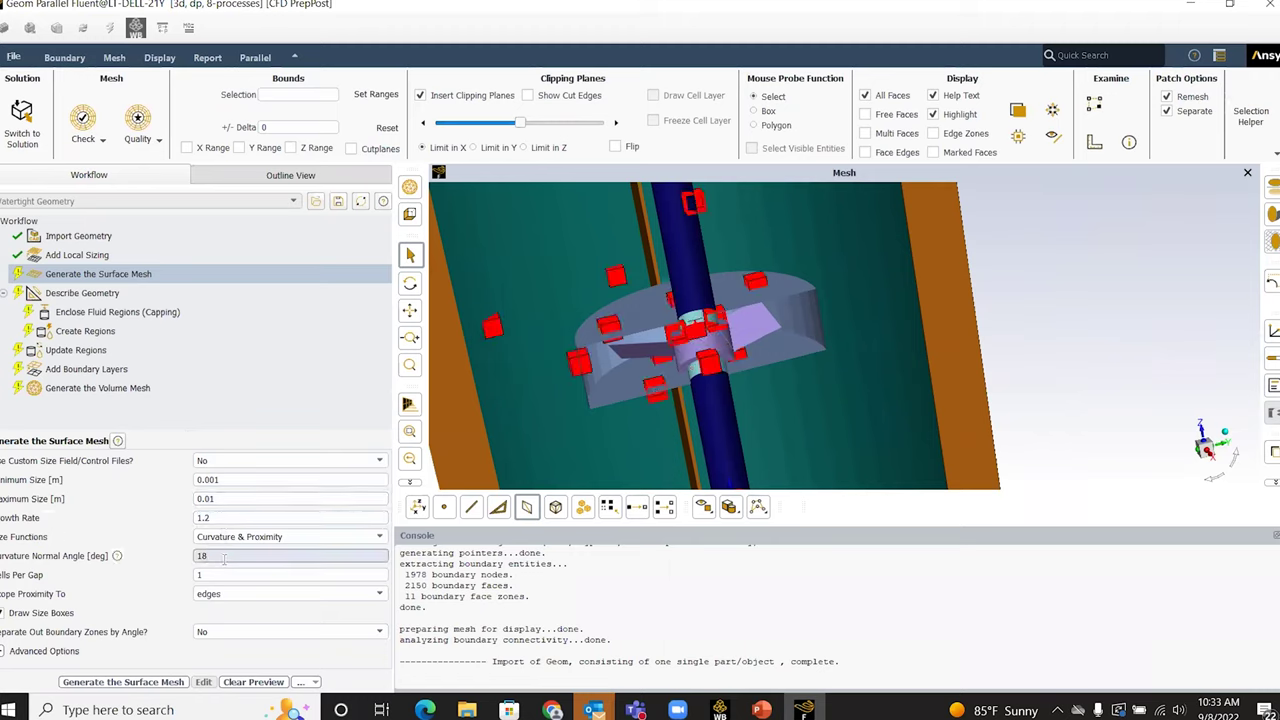
{"action": "left_click_drag", "start_coordinate": [910, 393], "coordinate": [909, 389]}
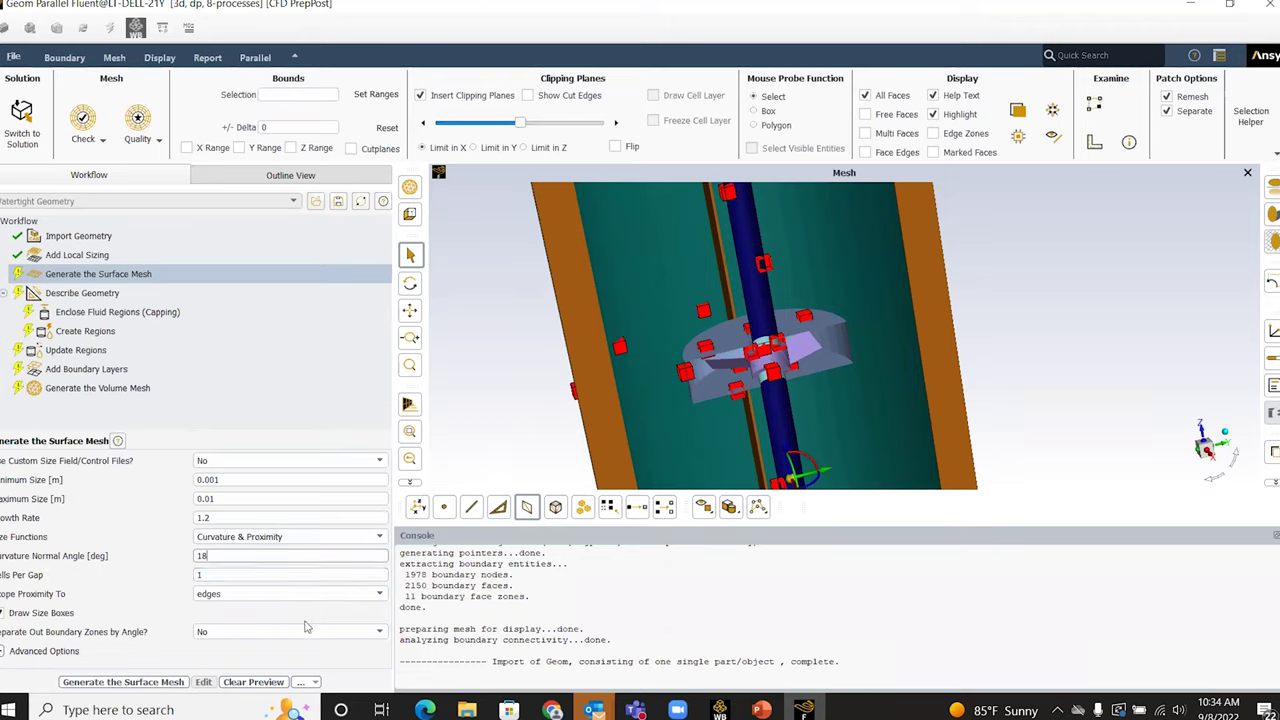
{"action": "left_click", "coordinate": [167, 683]}
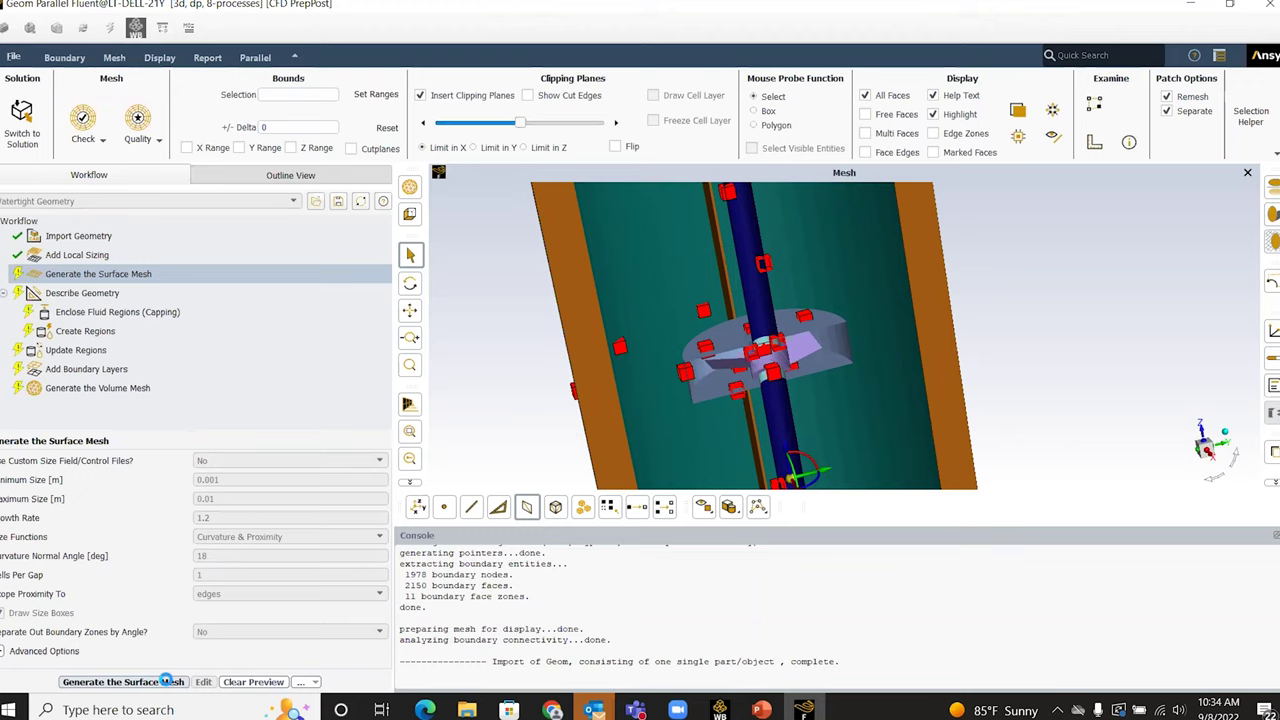
{"action": "left_click", "coordinate": [167, 681]}
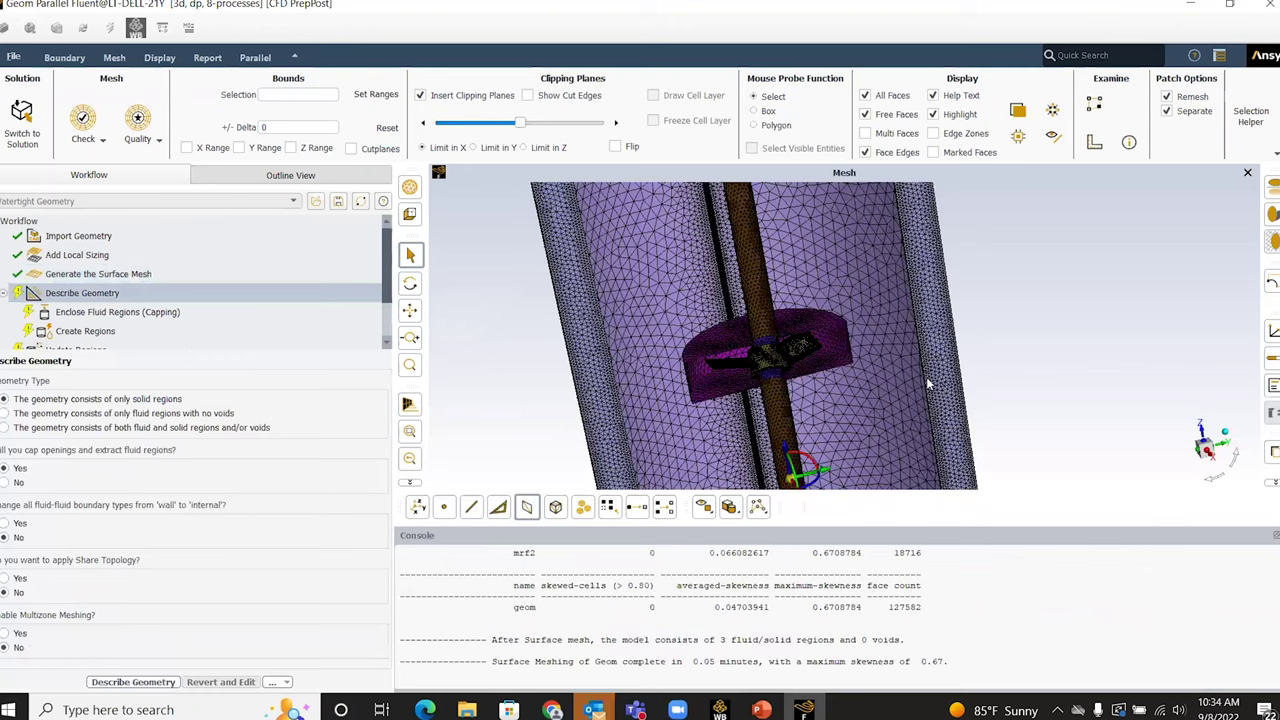
Examine the generated surface mesh around the impellers and tank walls, and read the skewness report in the console
{"action": "left_click_drag", "start_coordinate": [899, 344], "coordinate": [898, 412]}
{"action": "scroll", "coordinate": [897, 418], "scroll_direction": "up", "scroll_amount": 5}
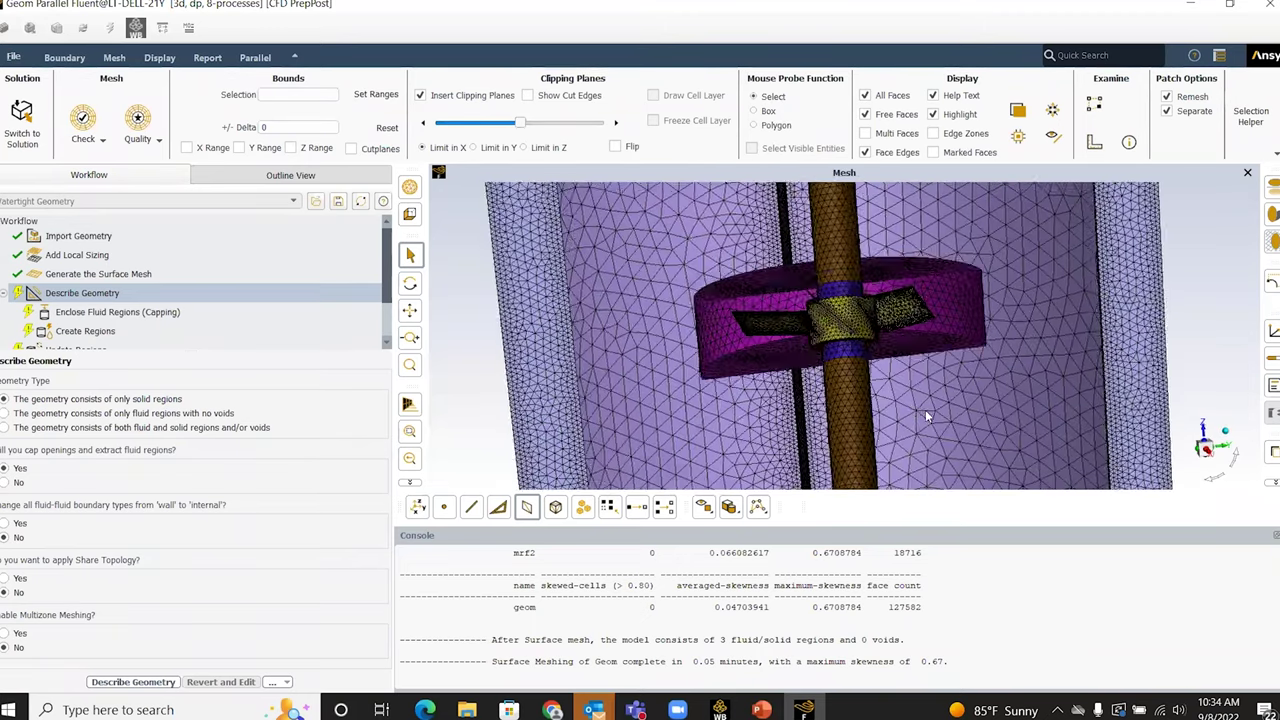
{"action": "scroll", "coordinate": [925, 409], "scroll_direction": "down", "scroll_amount": 2}
{"action": "scroll", "coordinate": [908, 396], "scroll_direction": "down", "scroll_amount": 3}
{"action": "left_click_drag", "start_coordinate": [1012, 394], "coordinate": [713, 271]}
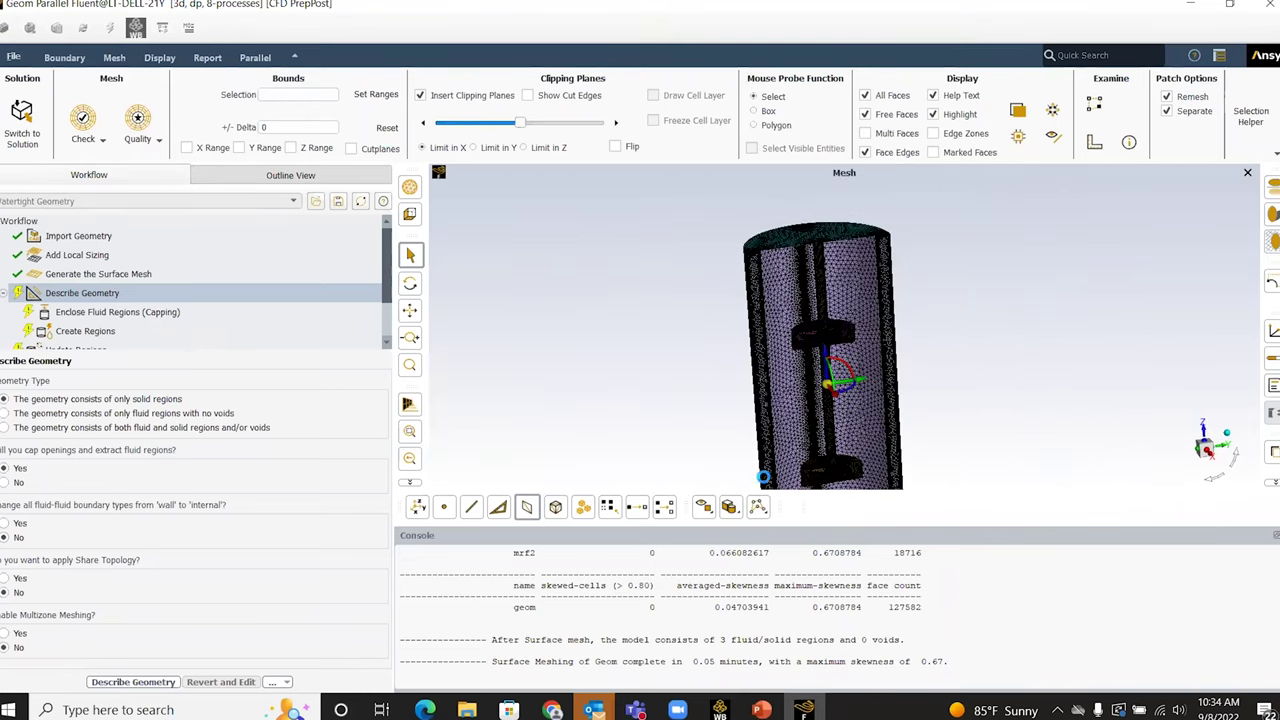
{"action": "left_click_drag", "start_coordinate": [782, 528], "coordinate": [787, 354]}
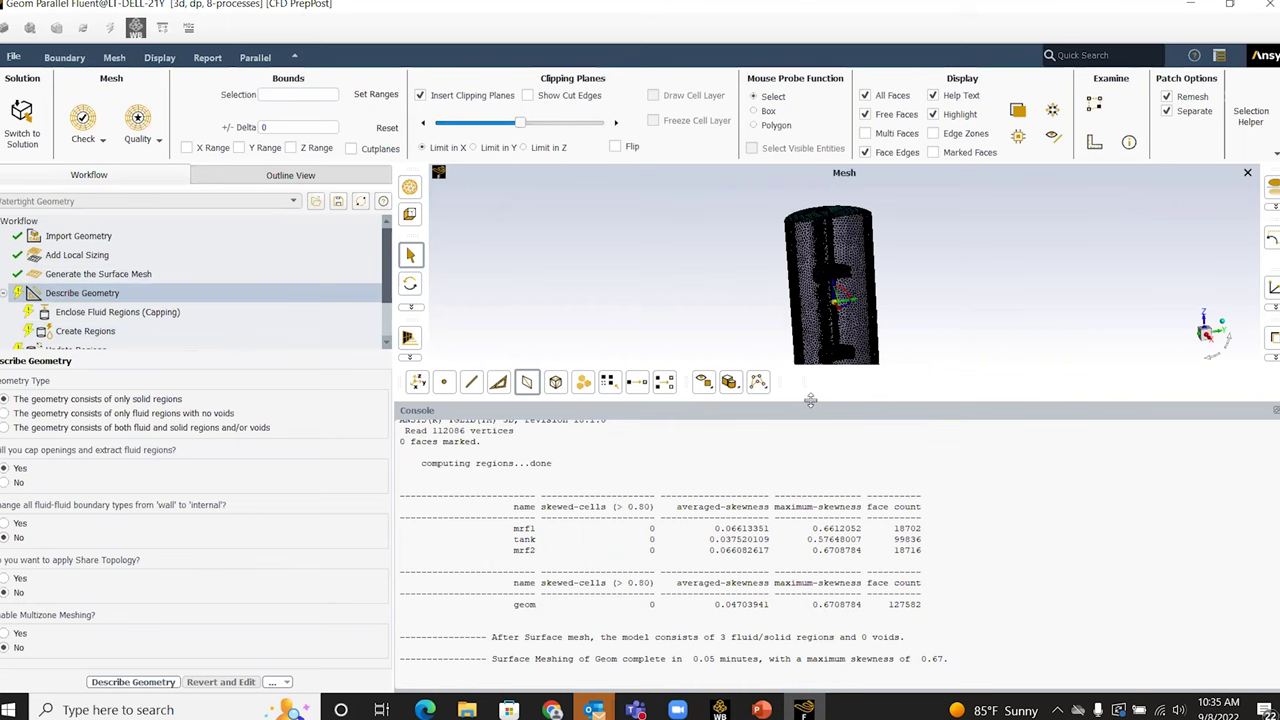
{"action": "left_click_drag", "start_coordinate": [812, 411], "coordinate": [810, 567]}
{"action": "scroll", "coordinate": [800, 450], "scroll_direction": "up", "scroll_amount": 5}
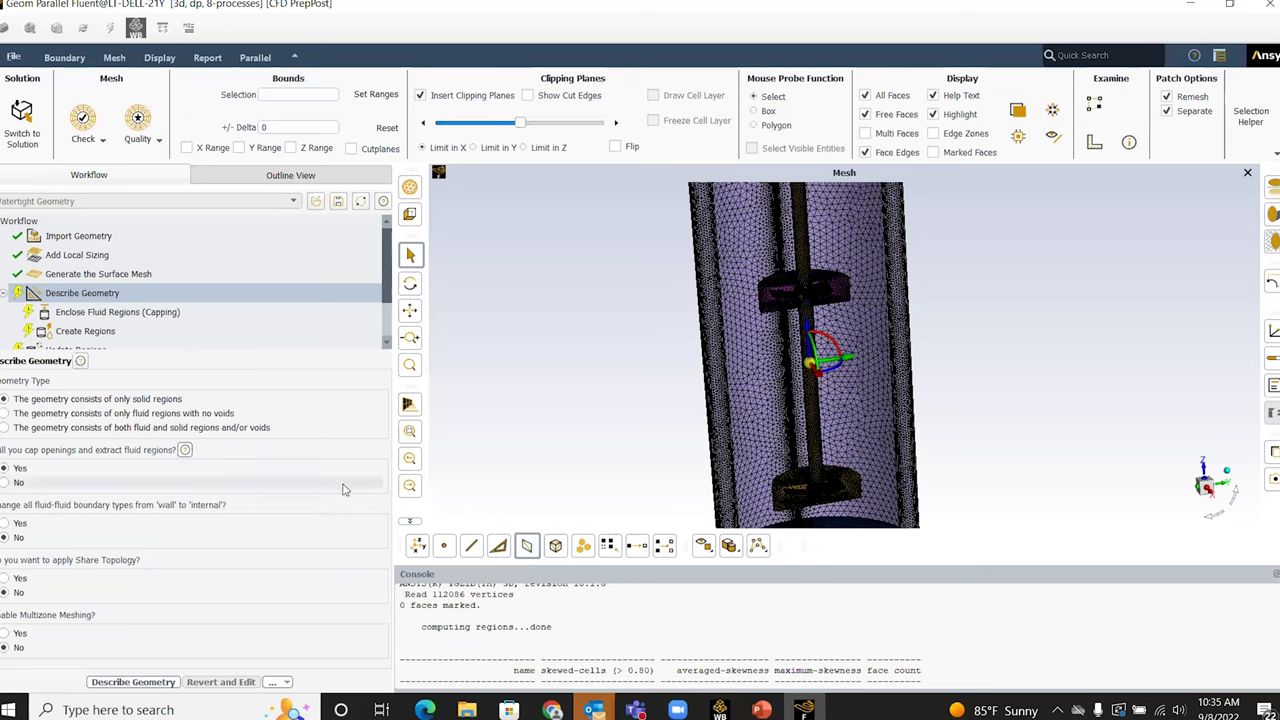
{"action": "scroll", "coordinate": [853, 266], "scroll_direction": "up", "scroll_amount": 5}
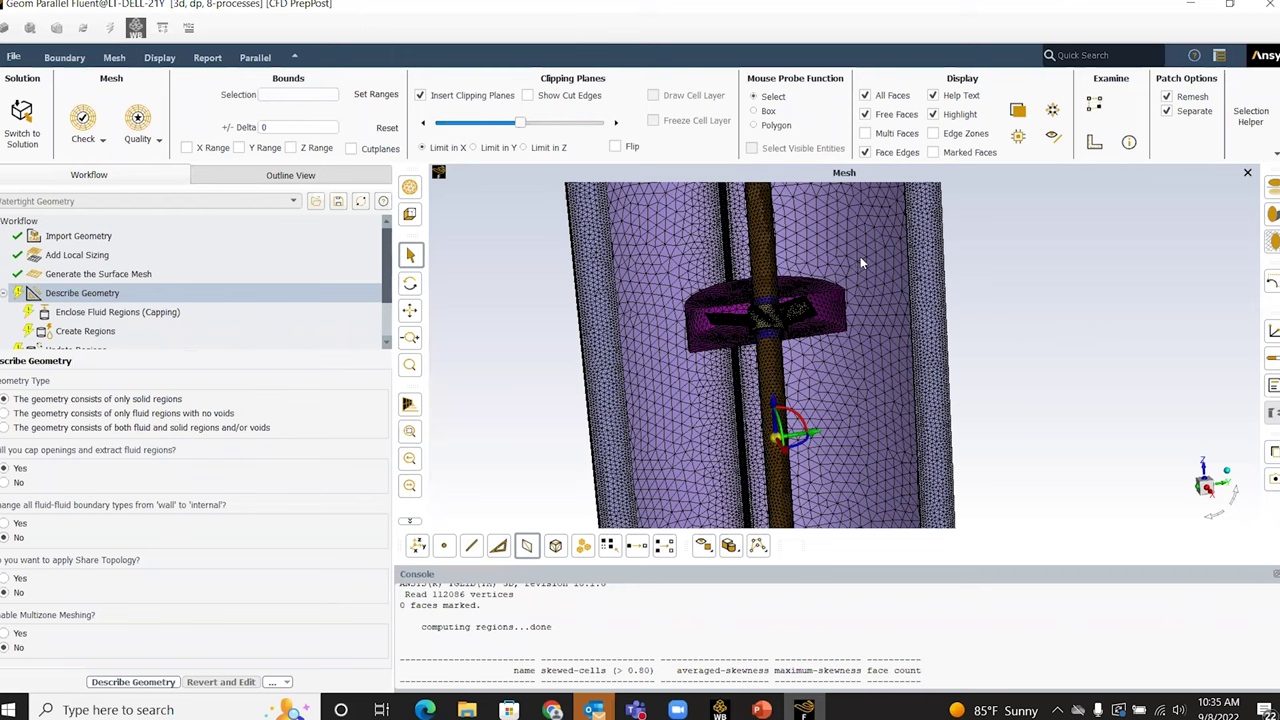
Describe the geometry as only fluid regions with no voids, changing all fluid-fluid boundary types from wall to internal
{"action": "left_click", "coordinate": [157, 414]}
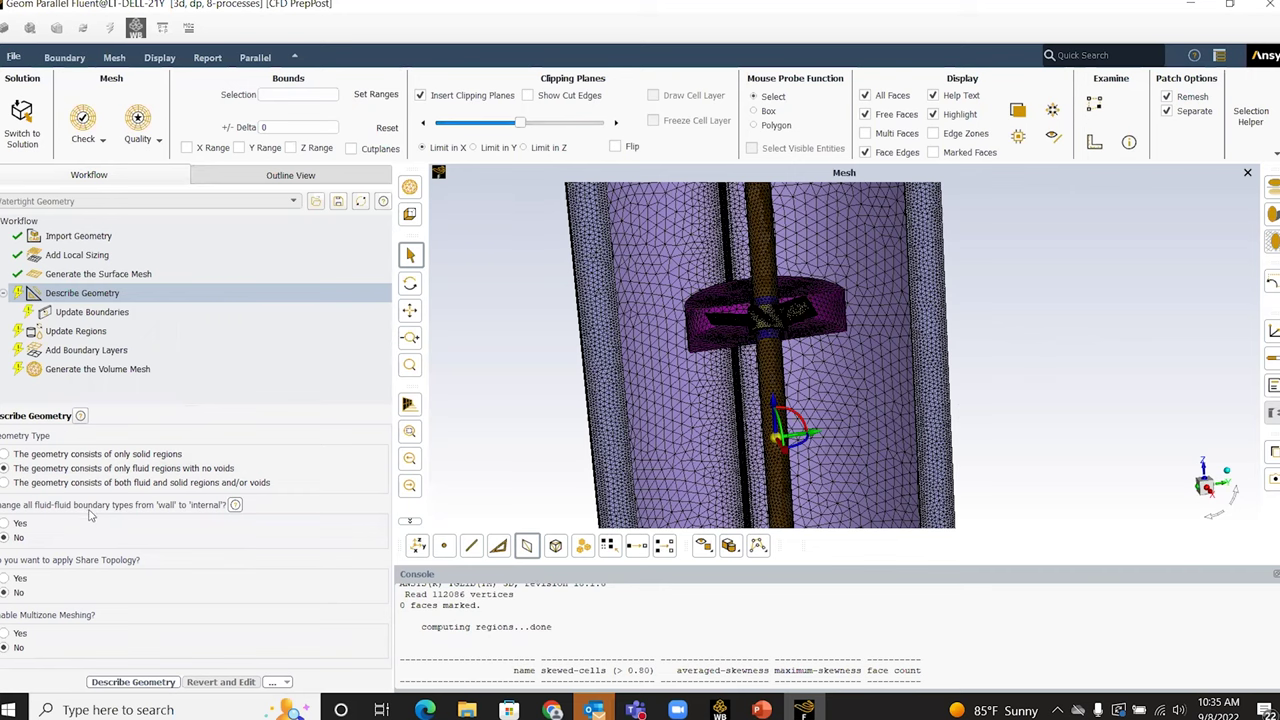
{"action": "left_click", "coordinate": [33, 525]}
{"action": "scroll", "coordinate": [833, 322], "scroll_direction": "up", "scroll_amount": 2}
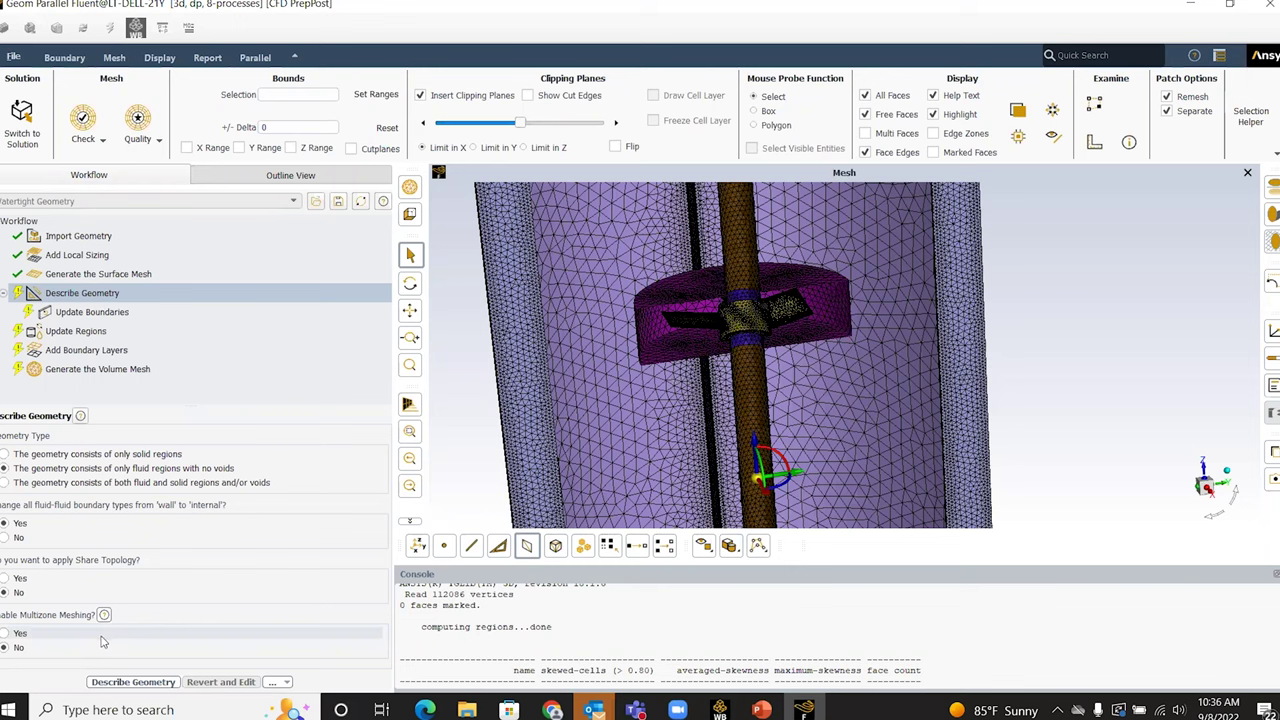
{"action": "left_click", "coordinate": [133, 681]}
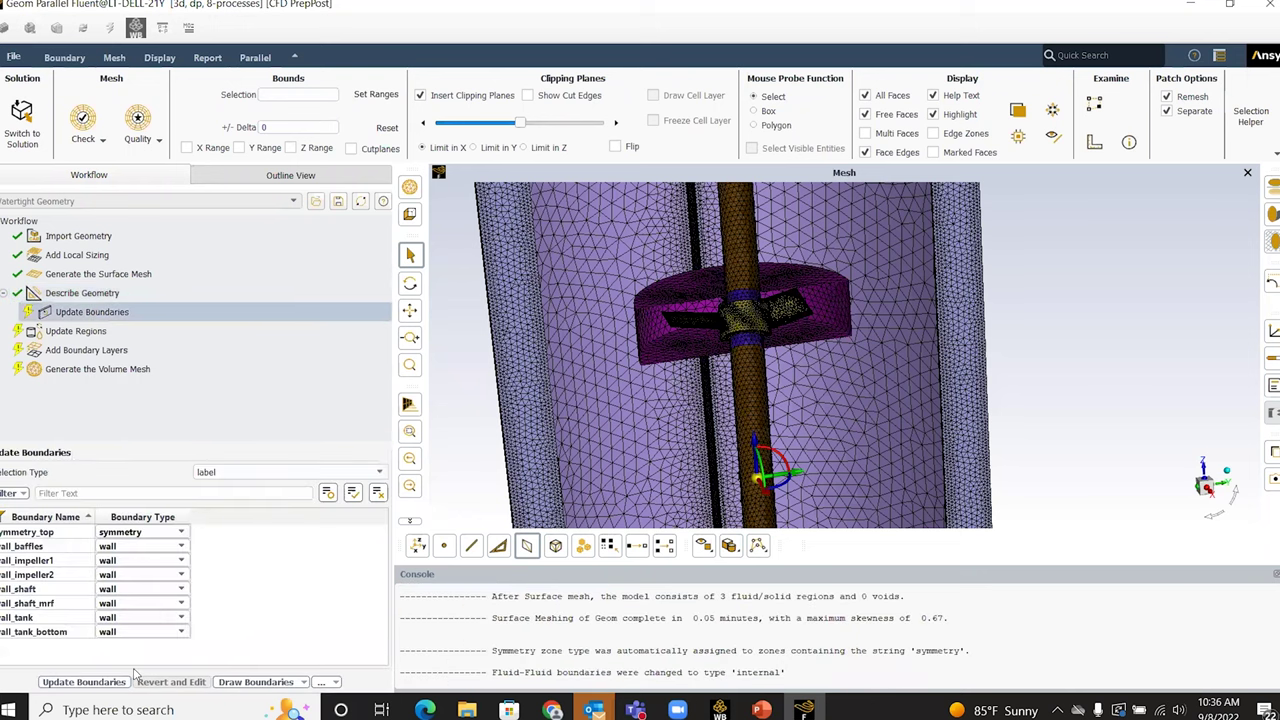
Highlight the symmetry_top boundary on the tank, and update the boundaries with it as symmetry and the others as wall
{"action": "scroll", "coordinate": [771, 352], "scroll_direction": "down", "scroll_amount": 2}
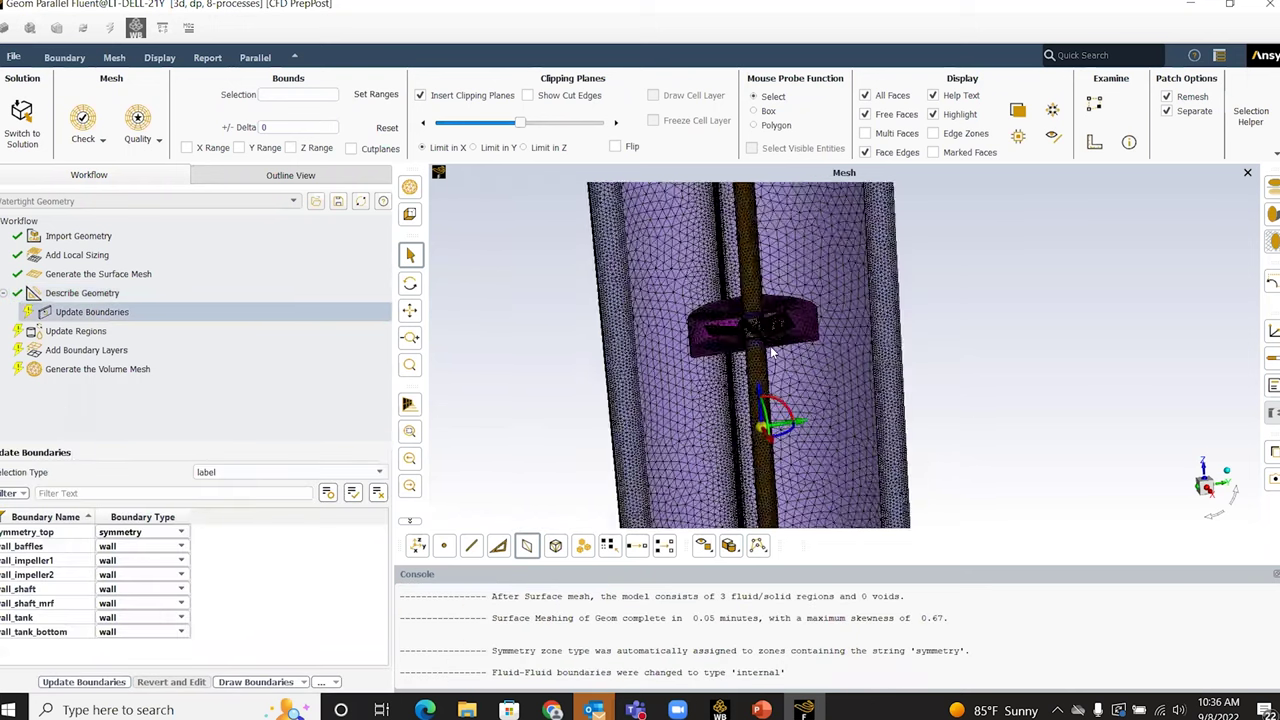
{"action": "scroll", "coordinate": [771, 352], "scroll_direction": "down", "scroll_amount": 2}
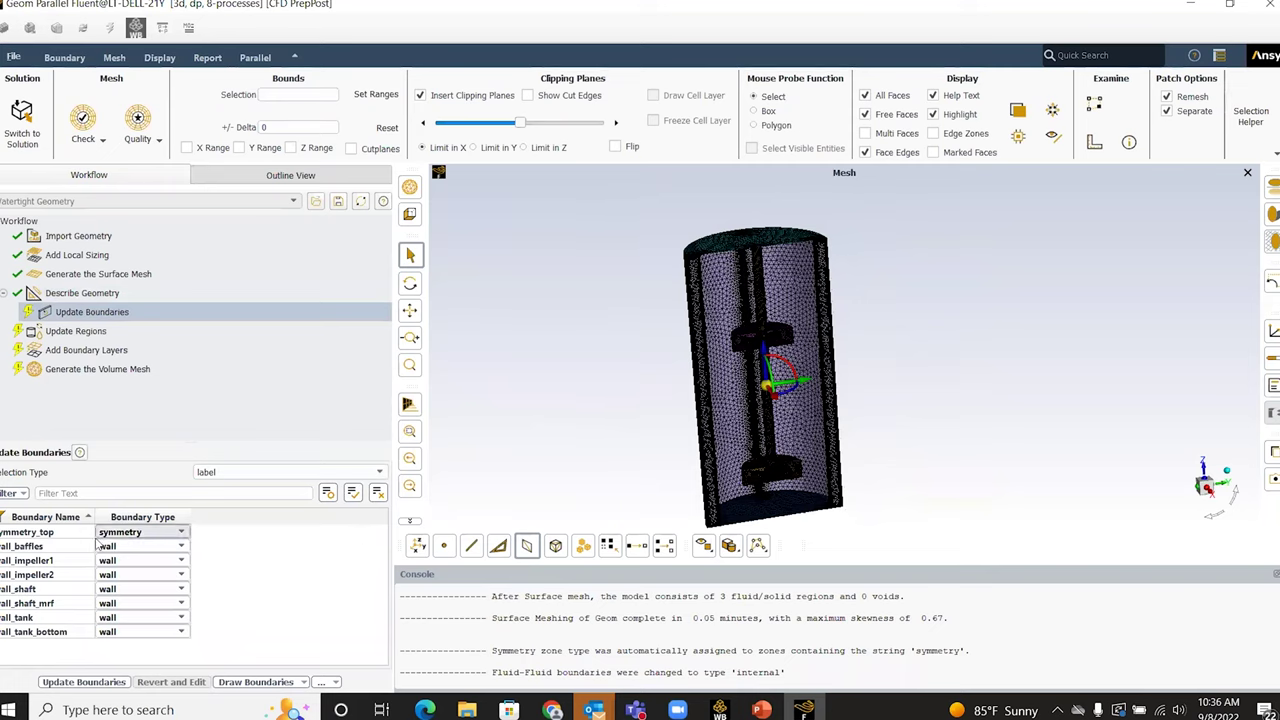
{"action": "left_click", "coordinate": [67, 532]}
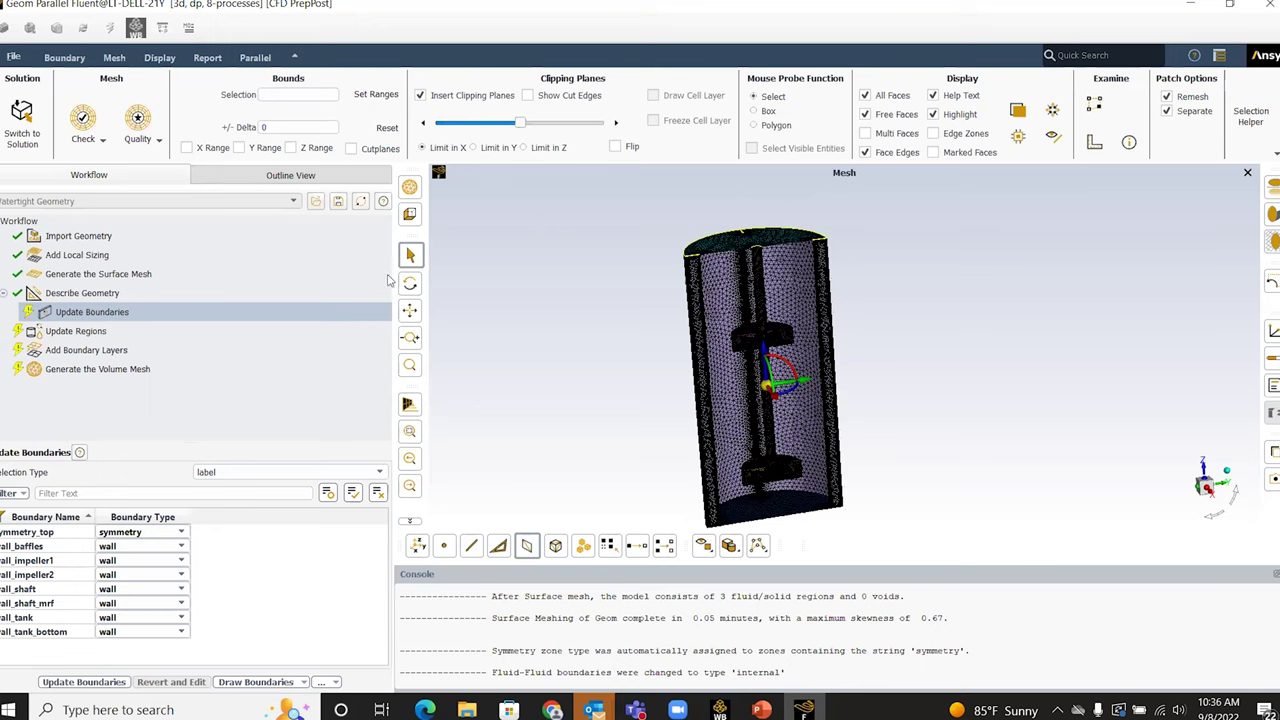
{"action": "left_click", "coordinate": [68, 534]}
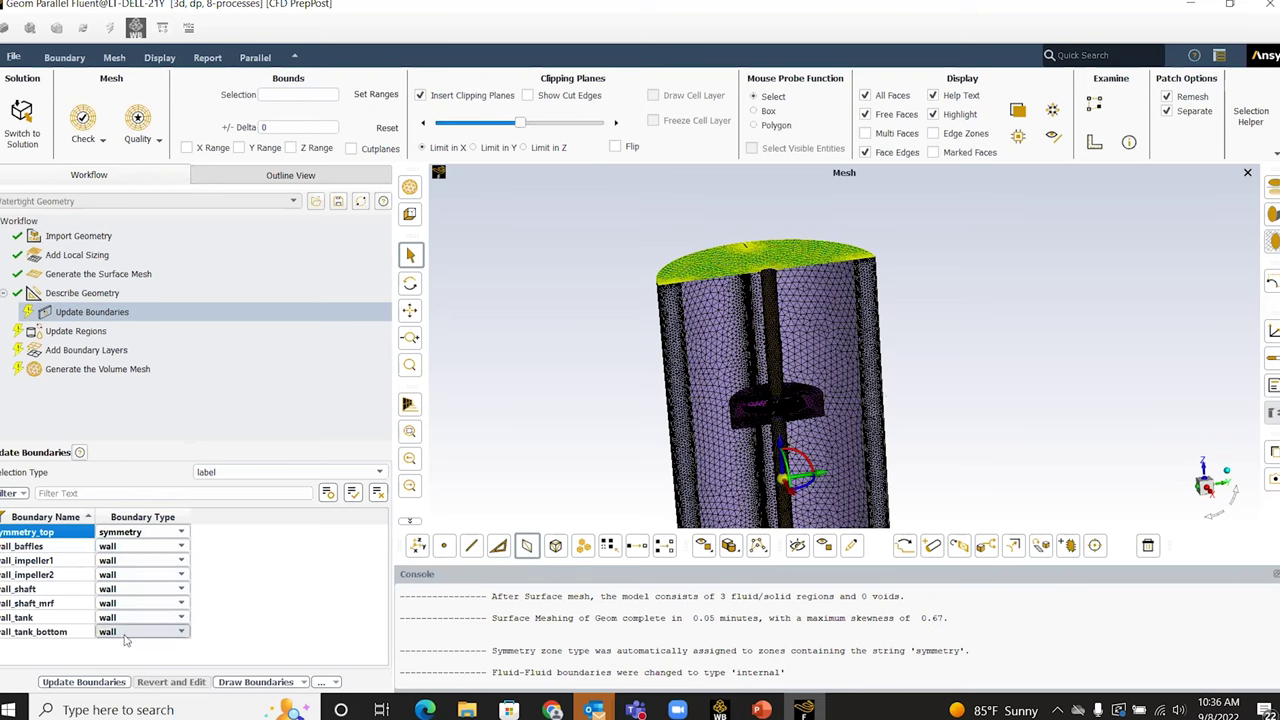
{"action": "left_click", "coordinate": [118, 688]}
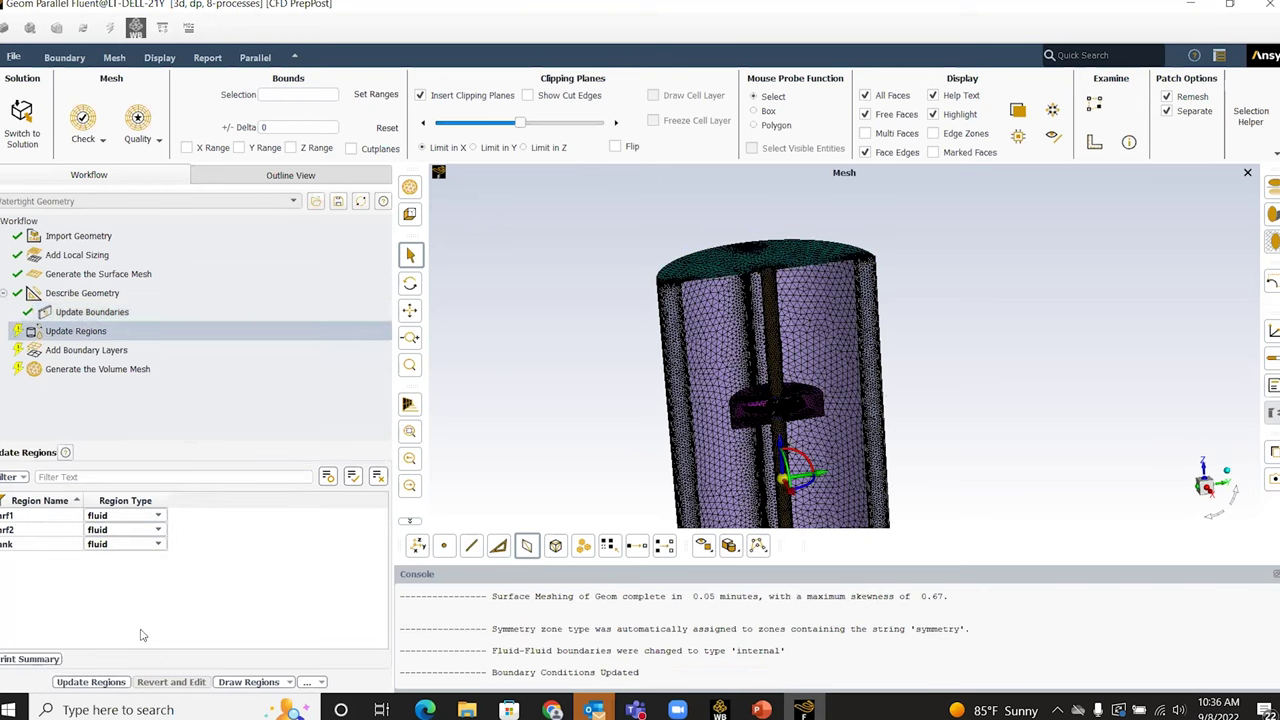
Check the mrf1, mrf2 and tank regions and update them all as fluid
{"action": "left_click_drag", "start_coordinate": [896, 372], "coordinate": [860, 370]}
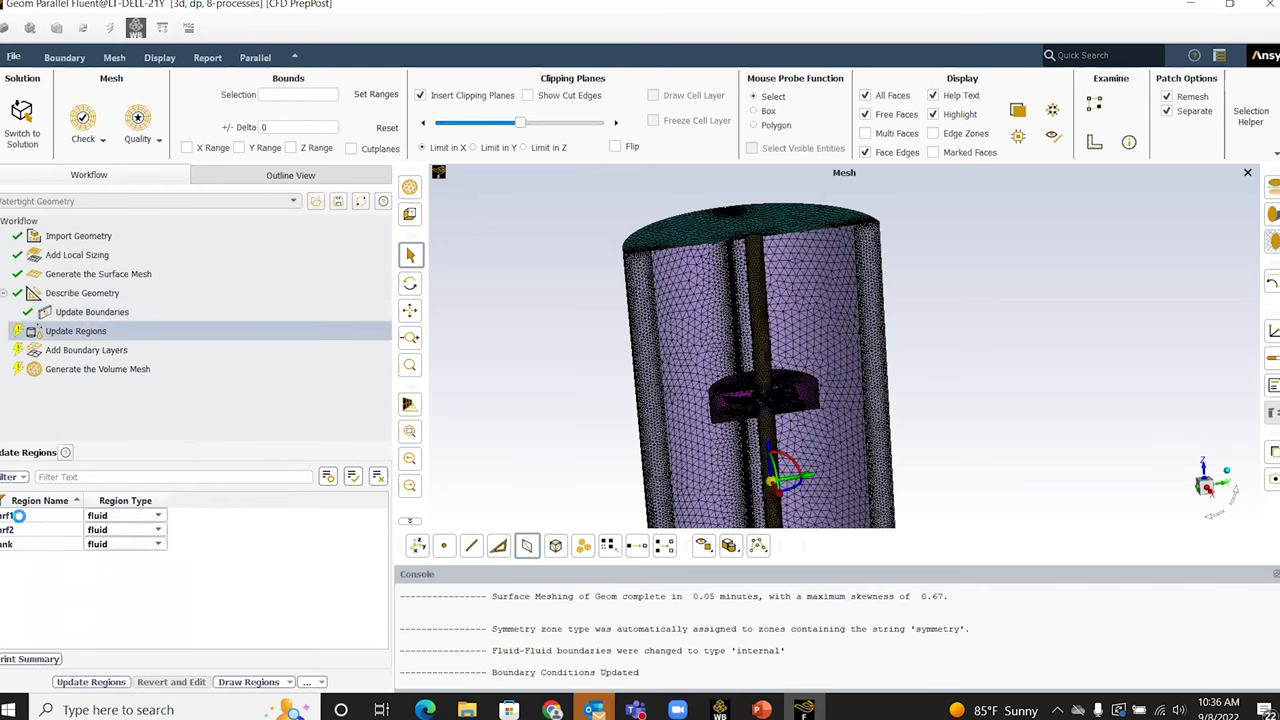
{"action": "left_click", "coordinate": [117, 535]}
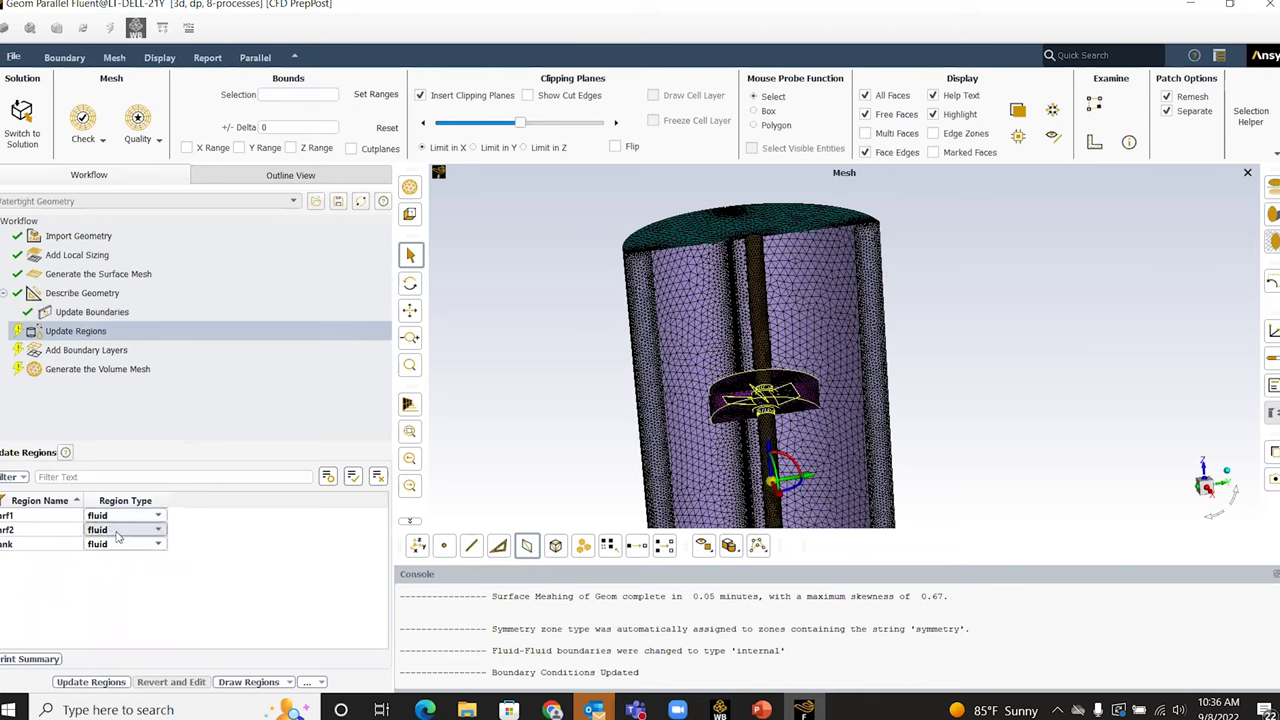
{"action": "left_click", "coordinate": [119, 543]}
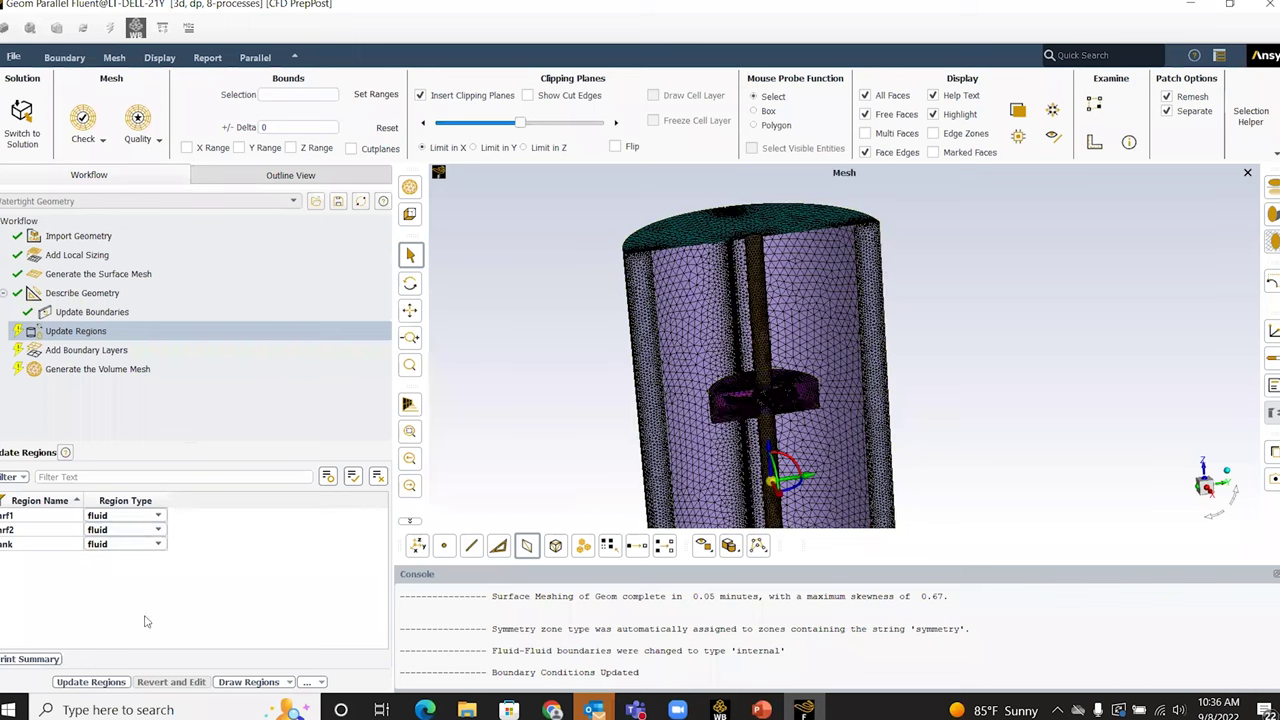
{"action": "left_click", "coordinate": [111, 684]}
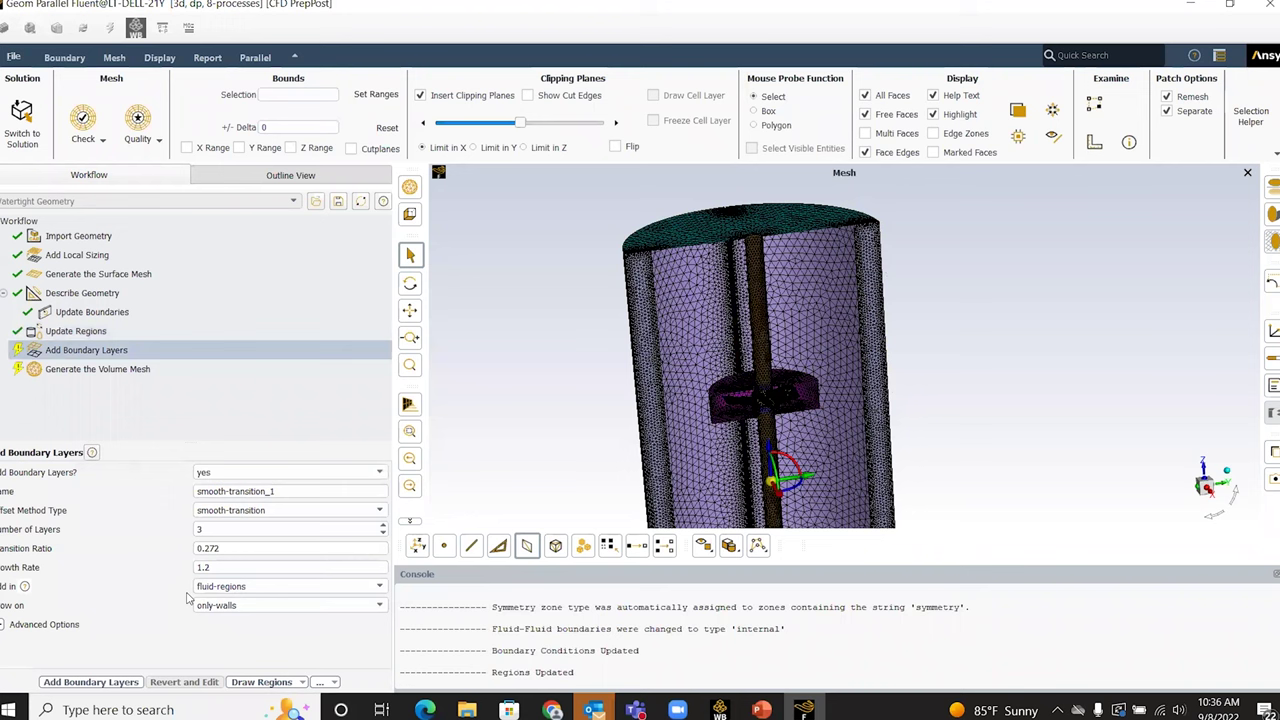
Set the boundary layer option to no and update the task so the mesh gets no boundary layers
{"action": "left_click_drag", "start_coordinate": [834, 265], "coordinate": [829, 268]}
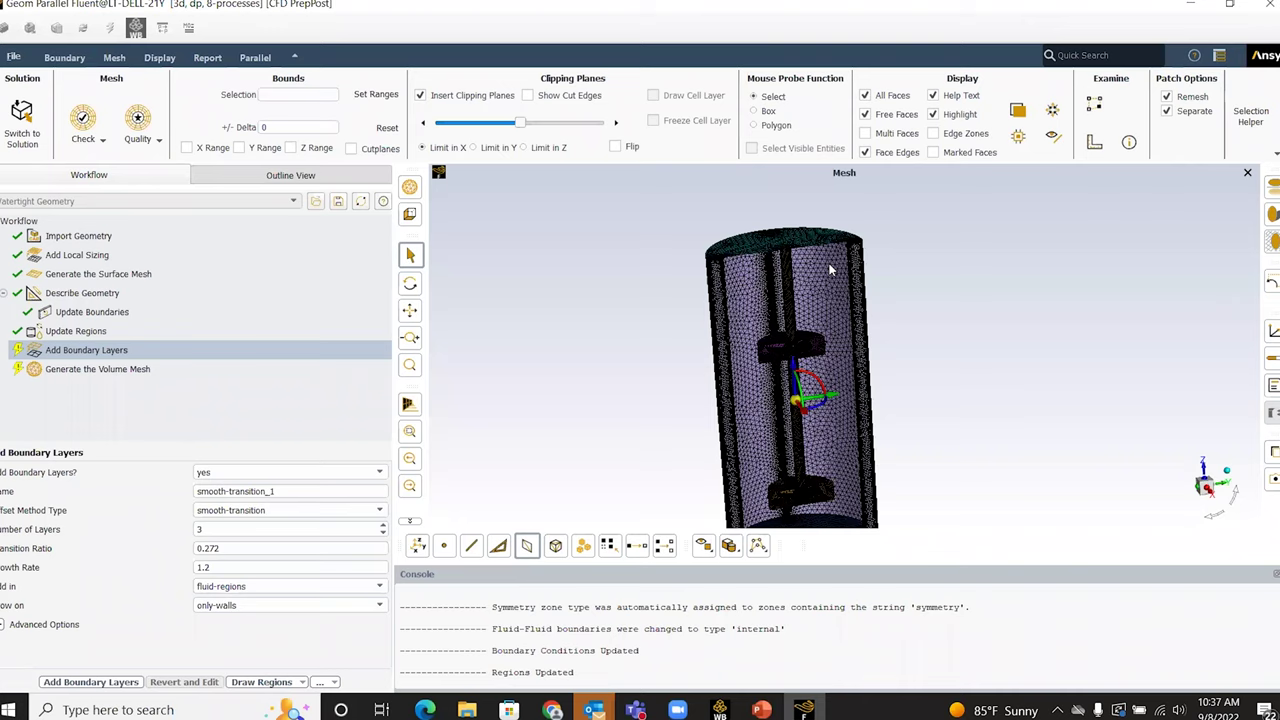
{"action": "left_click", "coordinate": [366, 473]}
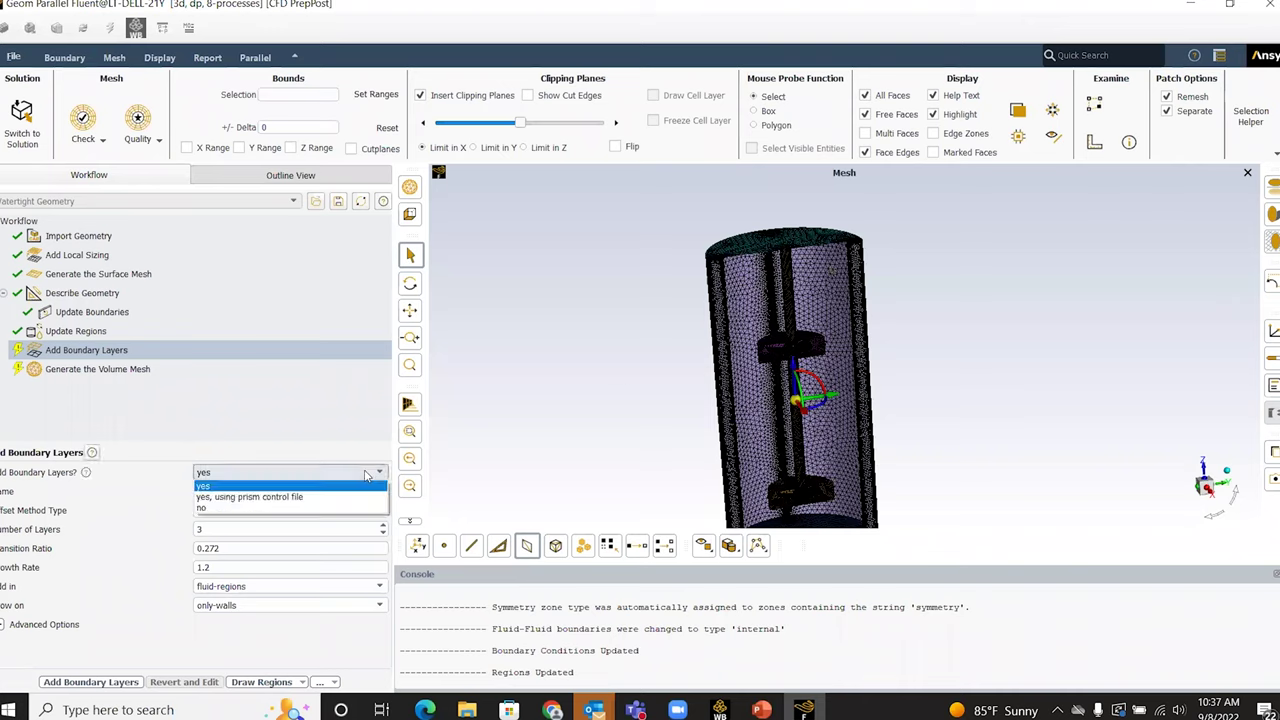
{"action": "left_click", "coordinate": [353, 508]}
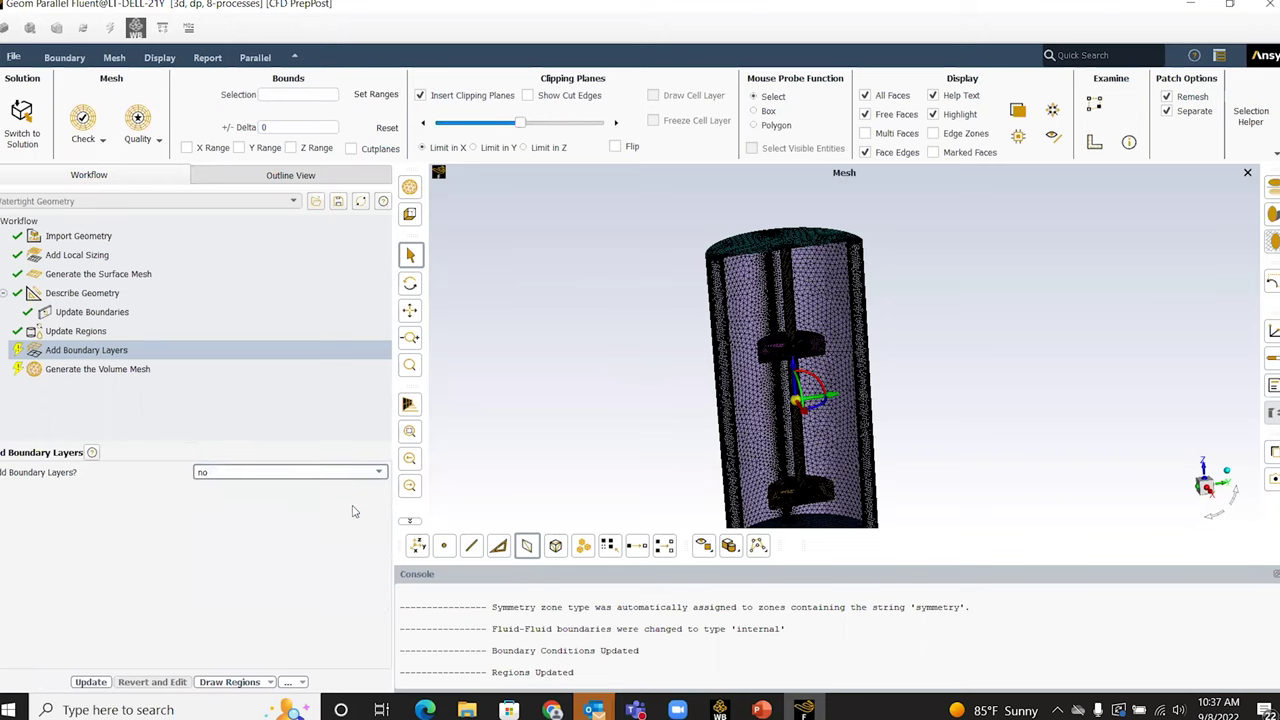
{"action": "left_click", "coordinate": [92, 683]}
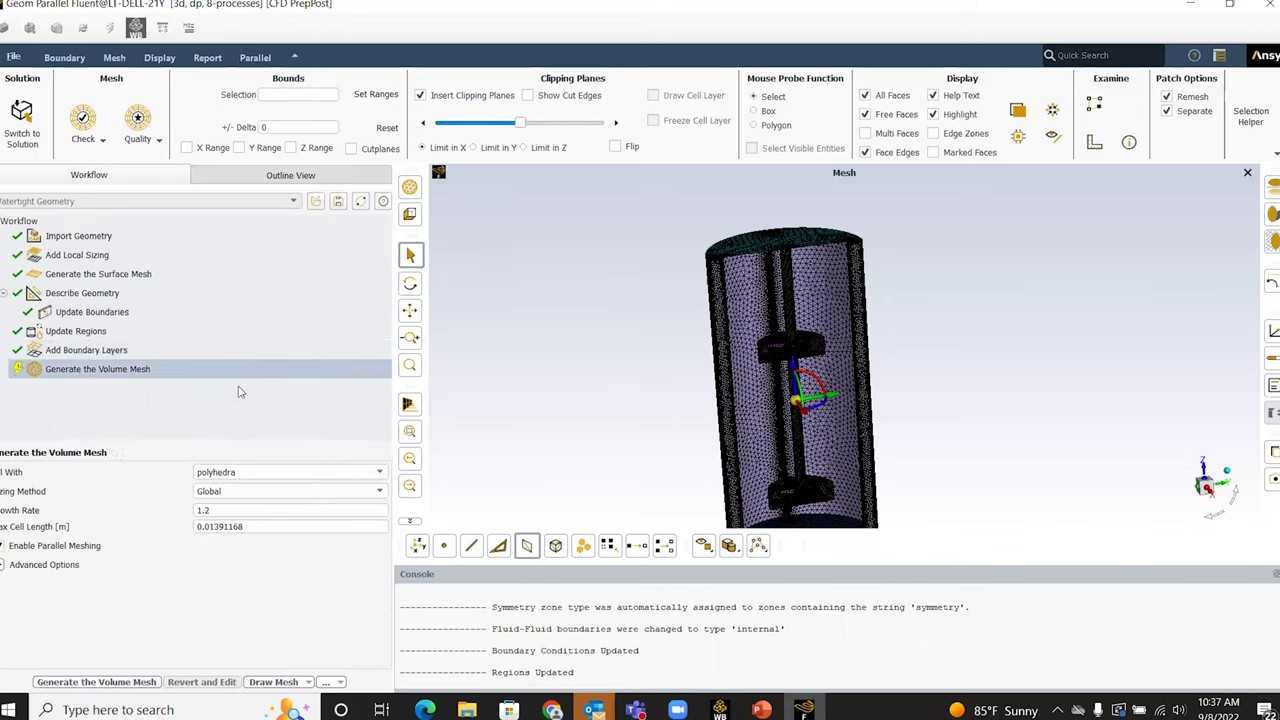
Generate the volume mesh filled with poly-hexcore cells, using the global sizing method
{"action": "left_click", "coordinate": [253, 476]}
{"action": "left_click", "coordinate": [263, 497]}
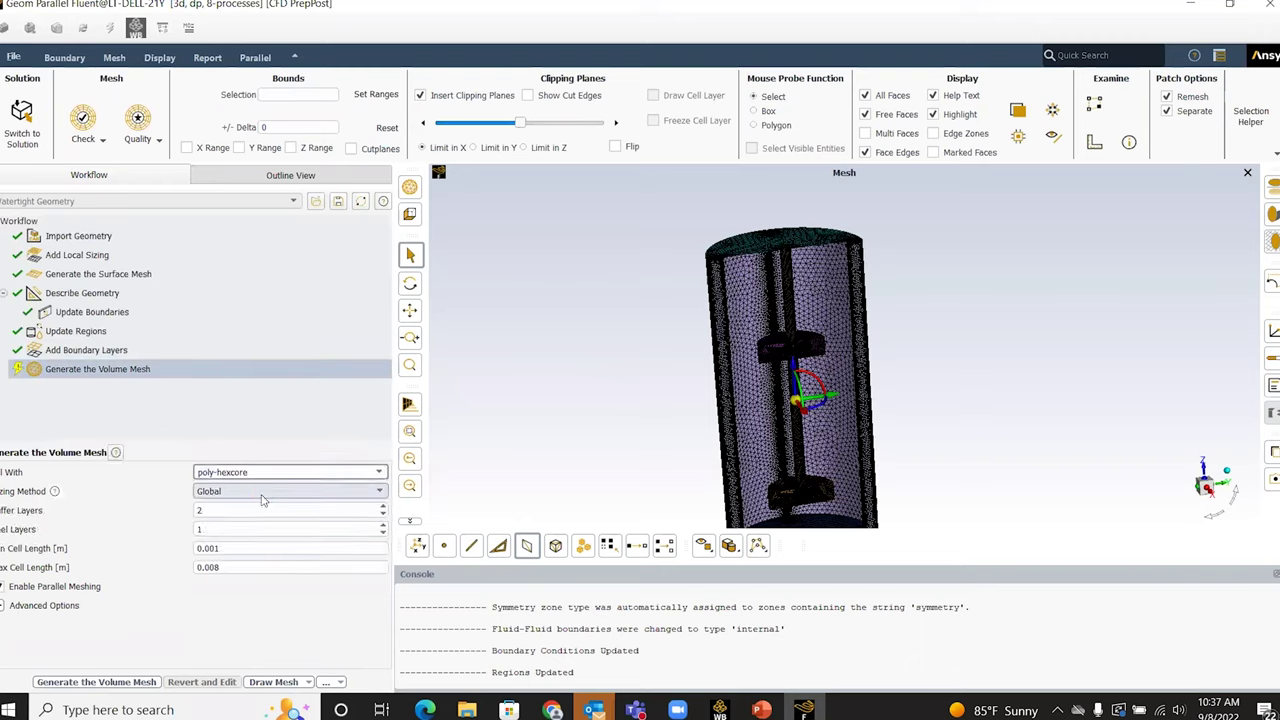
{"action": "left_click", "coordinate": [117, 683]}
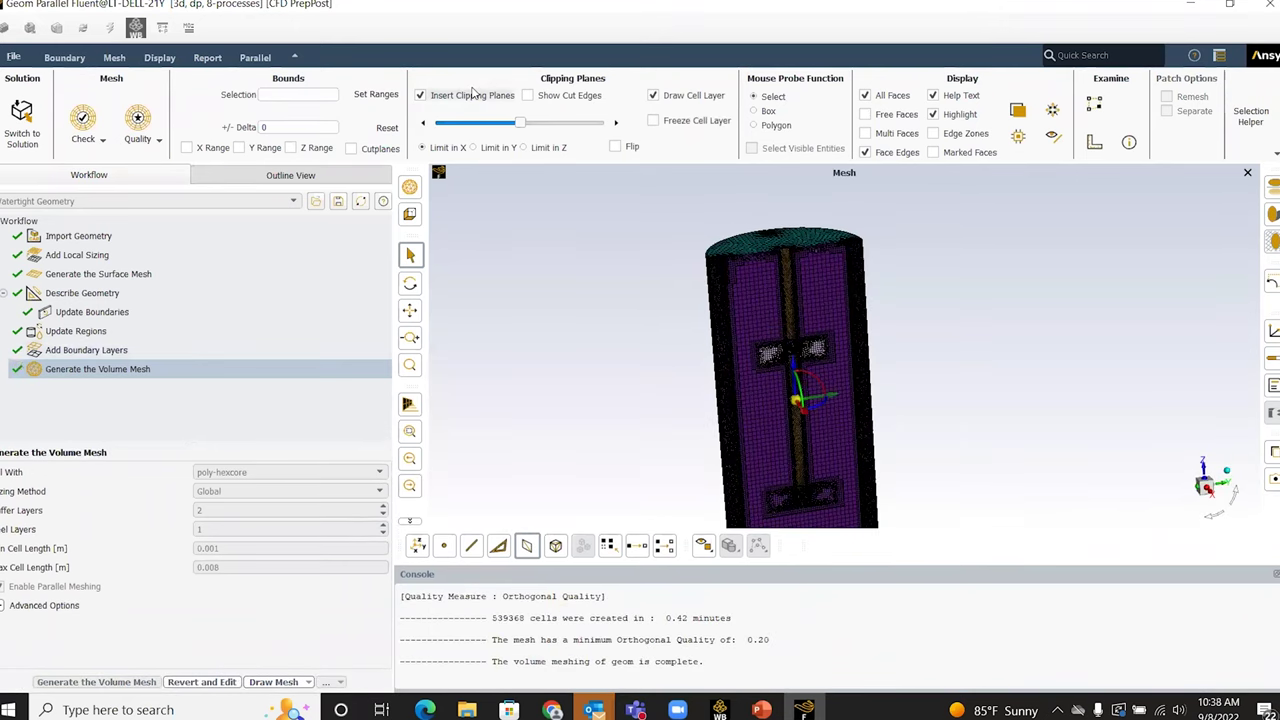
Switch off light 0 for the clipped volume mesh display, apply the change and close the light settings
{"action": "scroll", "coordinate": [880, 286], "scroll_direction": "up", "scroll_amount": 2}
{"action": "left_click_drag", "start_coordinate": [880, 286], "coordinate": [980, 410]}
{"action": "scroll", "coordinate": [980, 410], "scroll_direction": "up", "scroll_amount": 5}
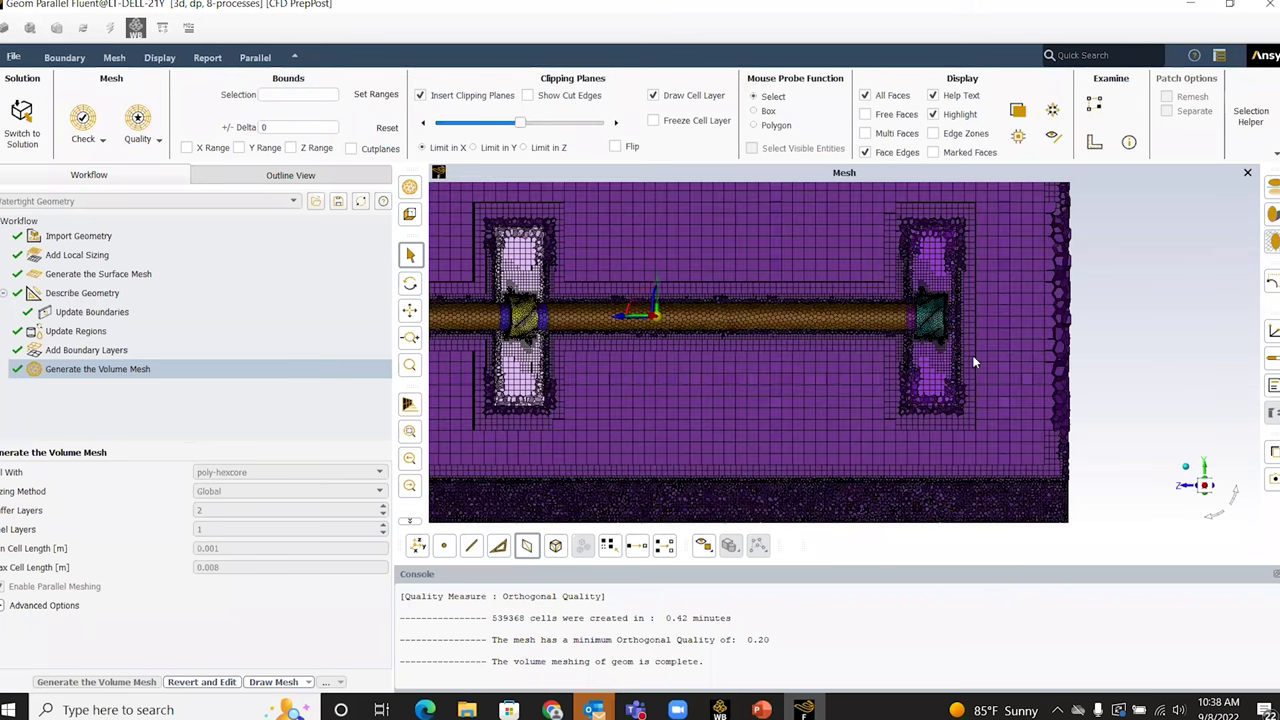
{"action": "scroll", "coordinate": [990, 380], "scroll_direction": "down", "scroll_amount": 6}
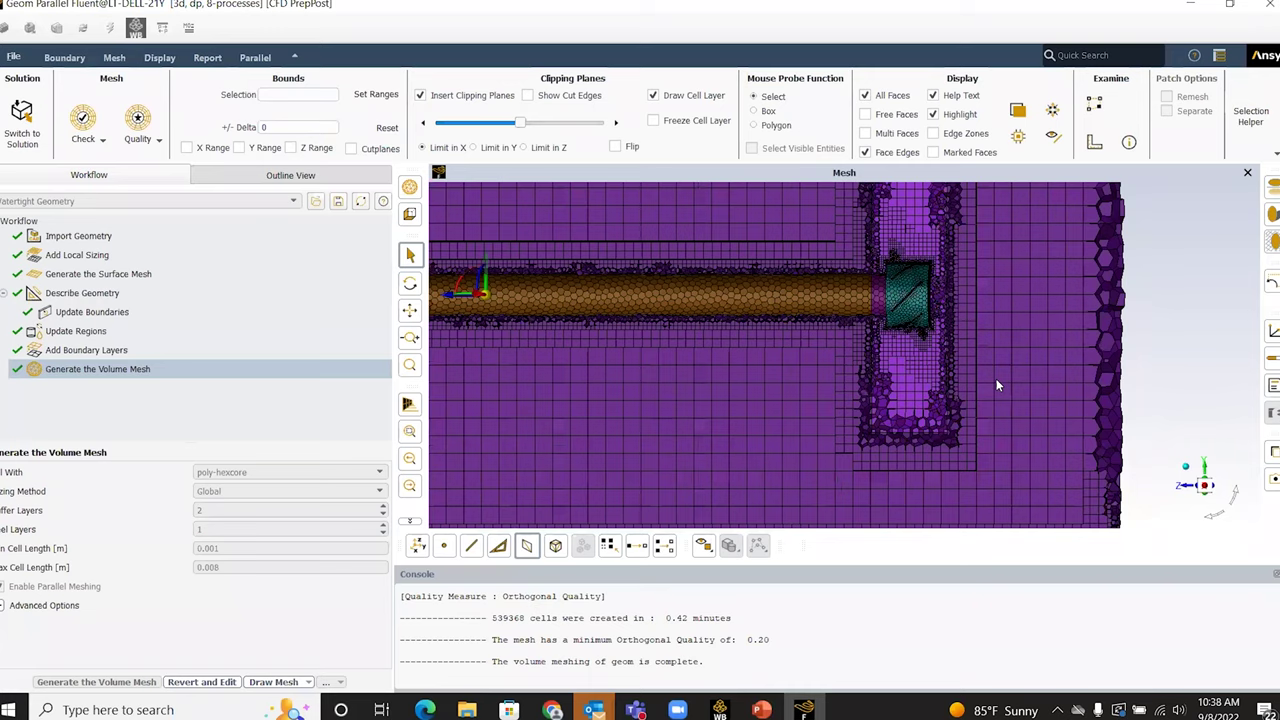
{"action": "left_click", "coordinate": [172, 62]}
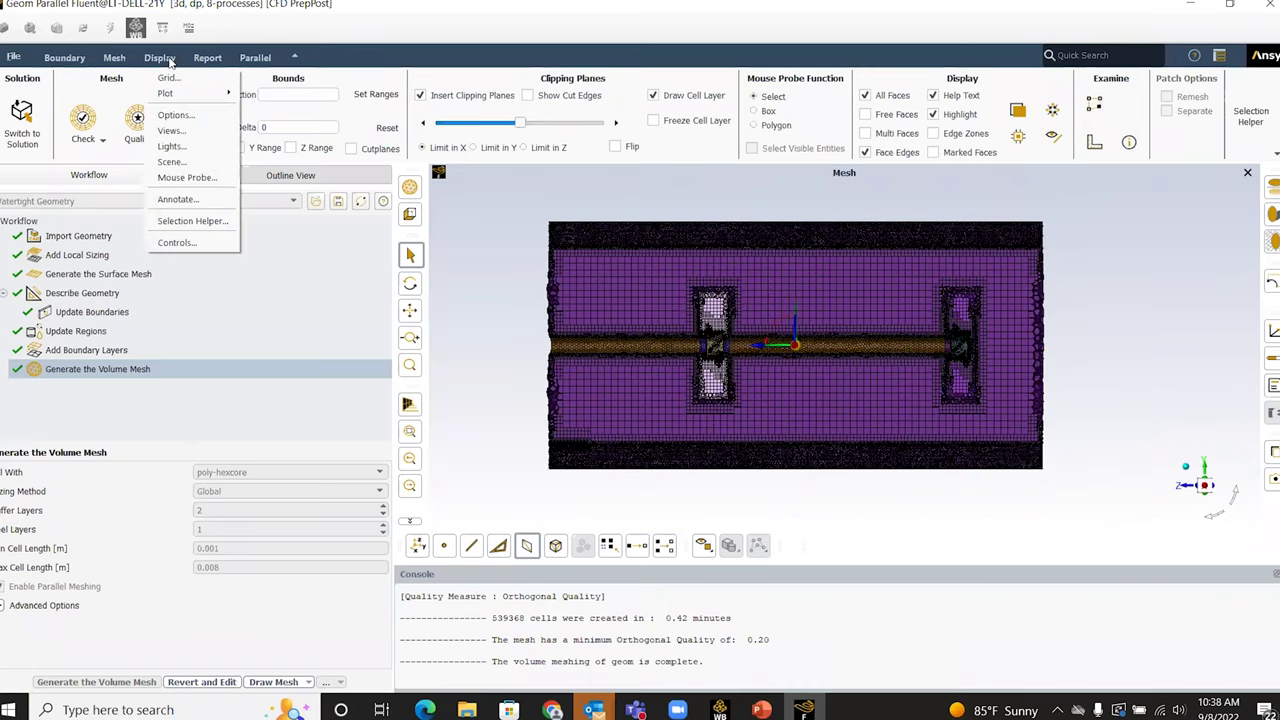
{"action": "left_click", "coordinate": [190, 148]}
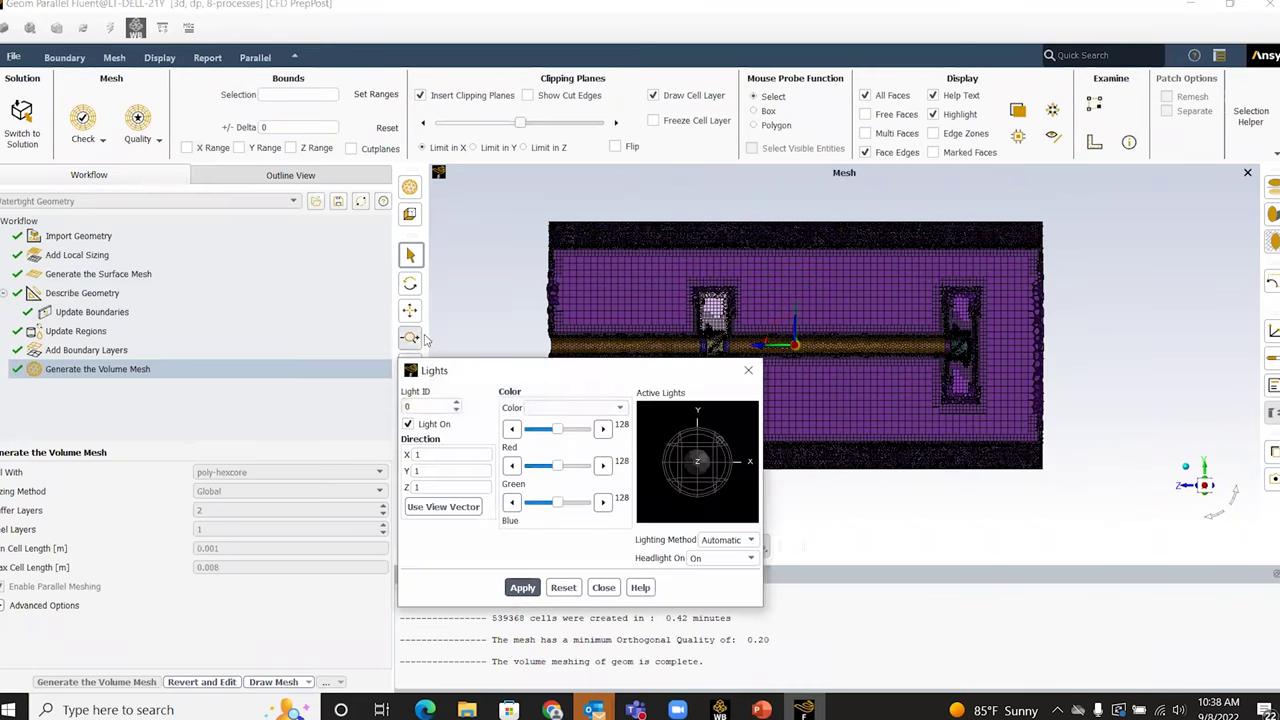
{"action": "left_click", "coordinate": [522, 588]}
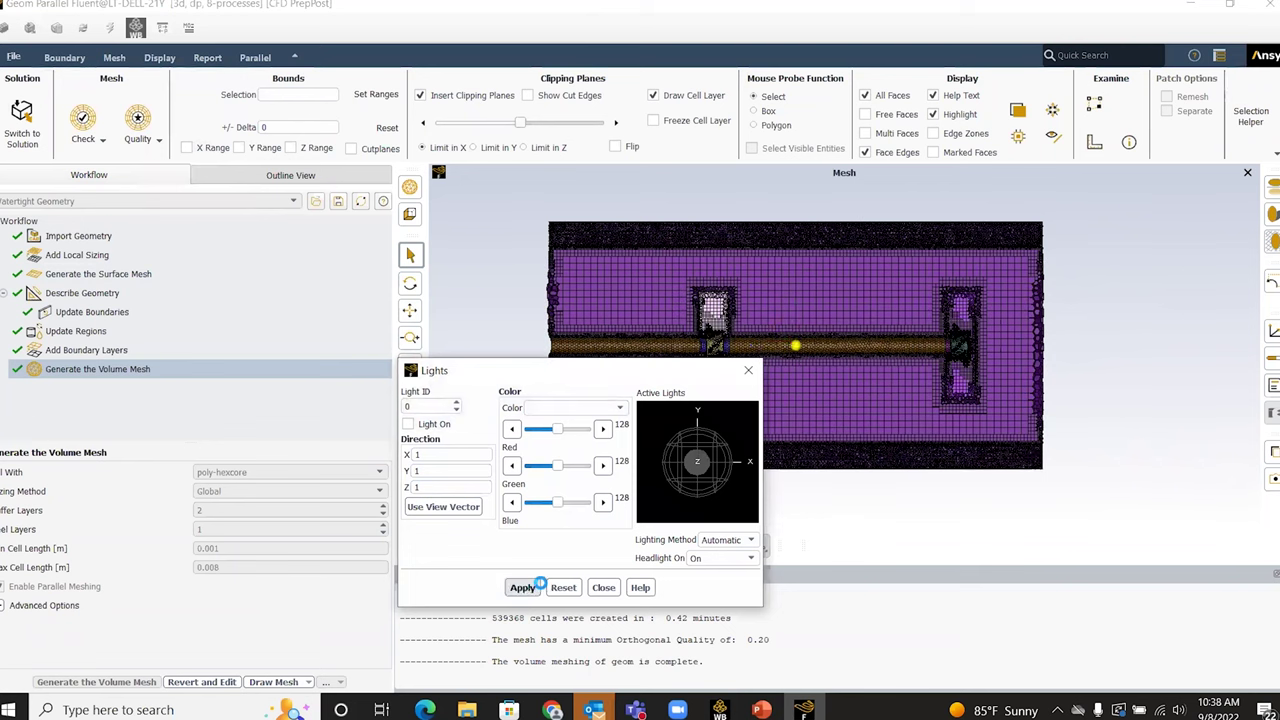
{"action": "left_click", "coordinate": [603, 587]}
Examine the clipped volume mesh around both impellers, the shaft and the tank walls
{"action": "scroll", "coordinate": [946, 404], "scroll_direction": "up", "scroll_amount": 4}
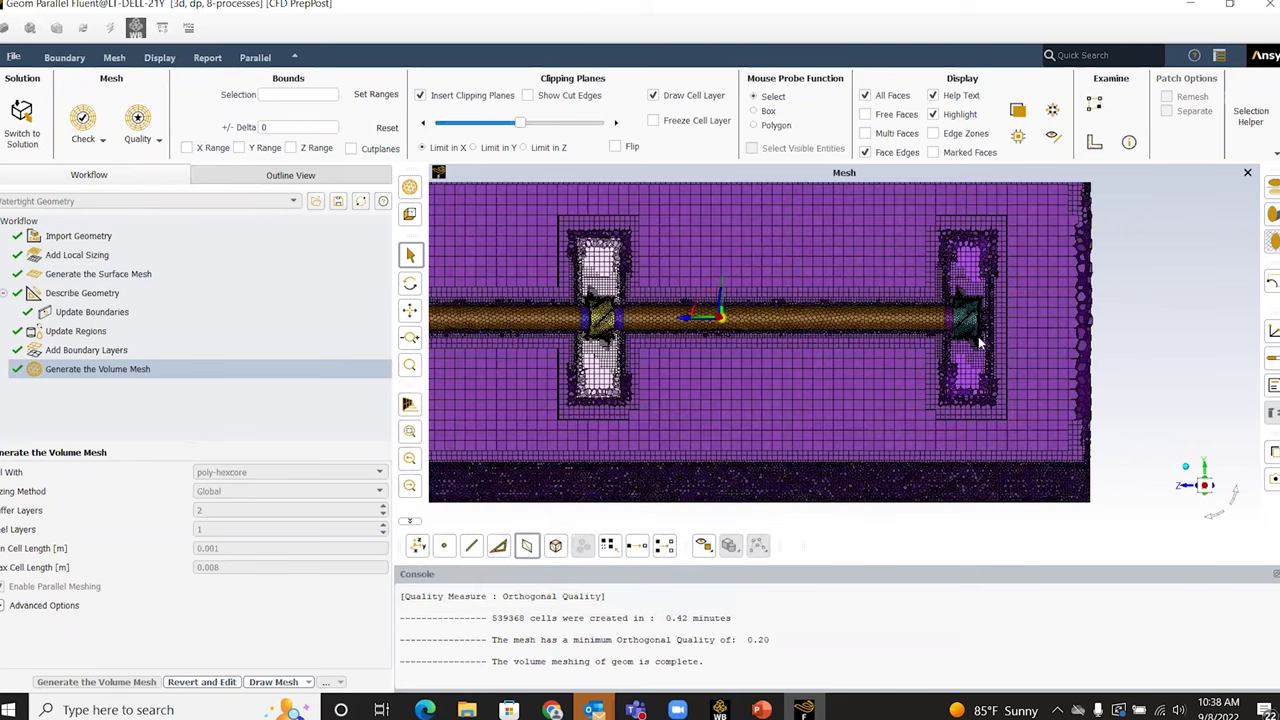
{"action": "scroll", "coordinate": [1028, 229], "scroll_direction": "down", "scroll_amount": 3}
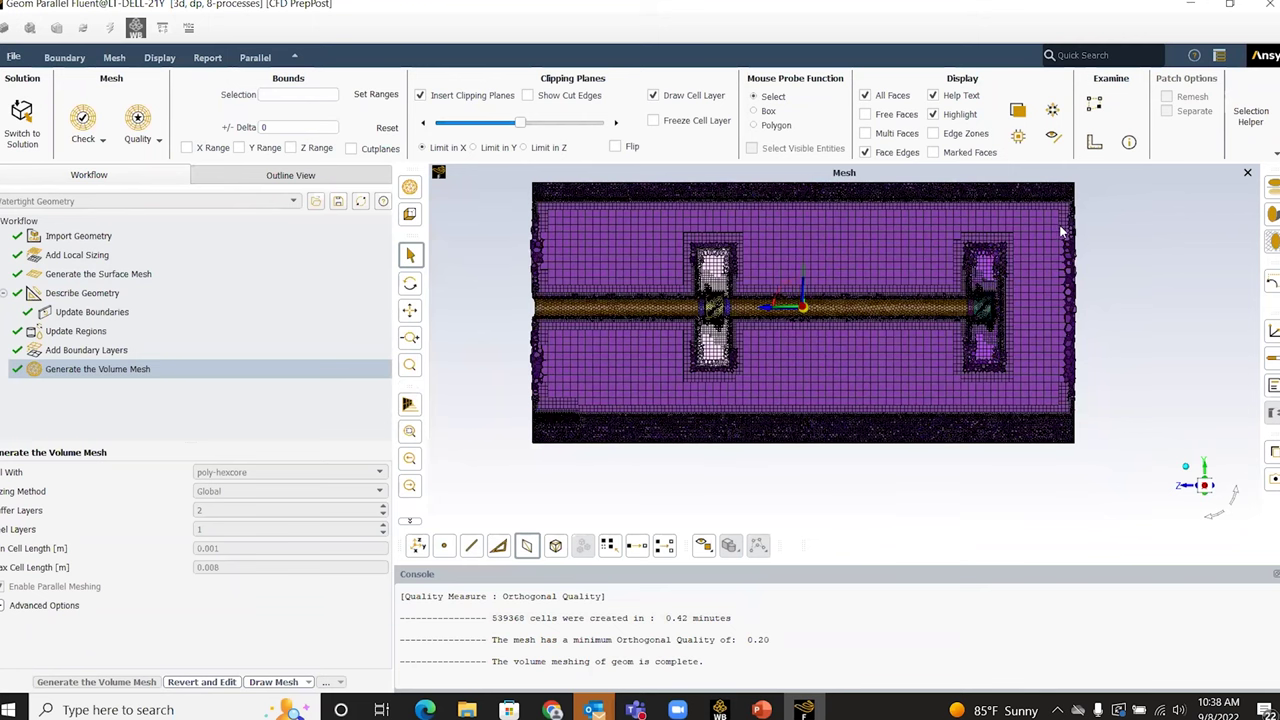
{"action": "scroll", "coordinate": [1030, 215], "scroll_direction": "down", "scroll_amount": 2}
{"action": "scroll", "coordinate": [1026, 208], "scroll_direction": "up", "scroll_amount": 3}
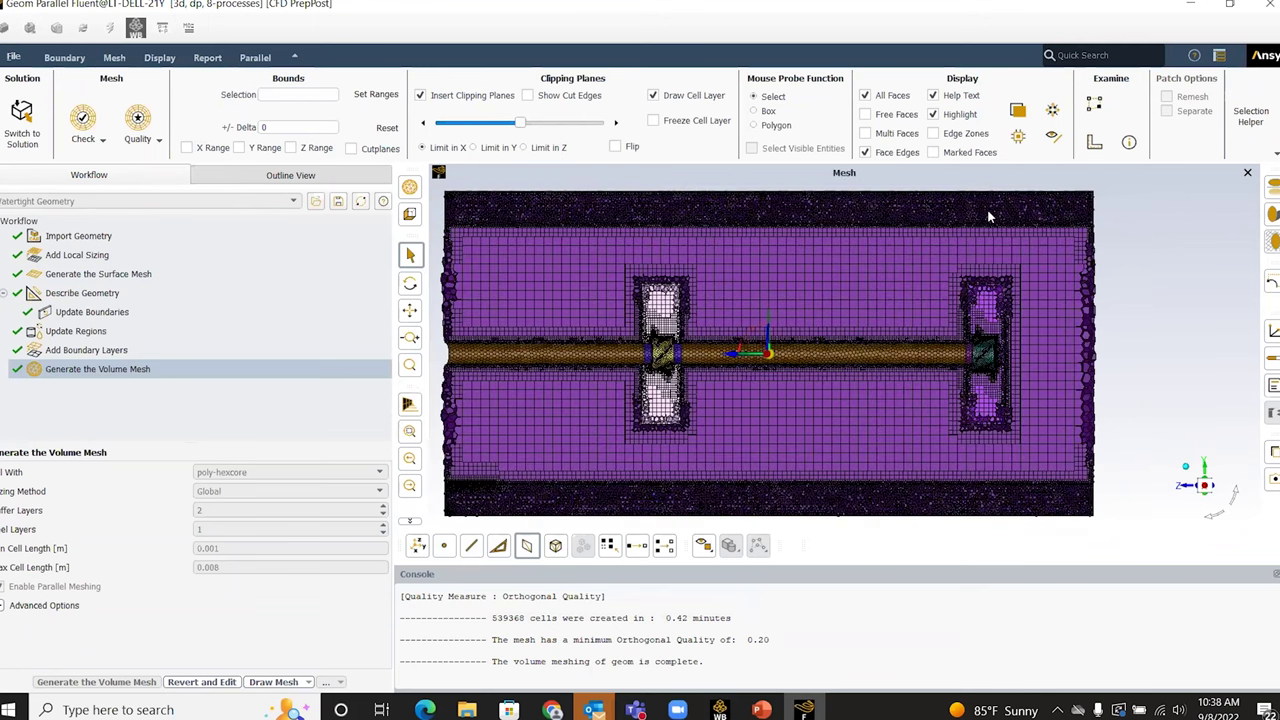
{"action": "scroll", "coordinate": [1024, 231], "scroll_direction": "down", "scroll_amount": 1}
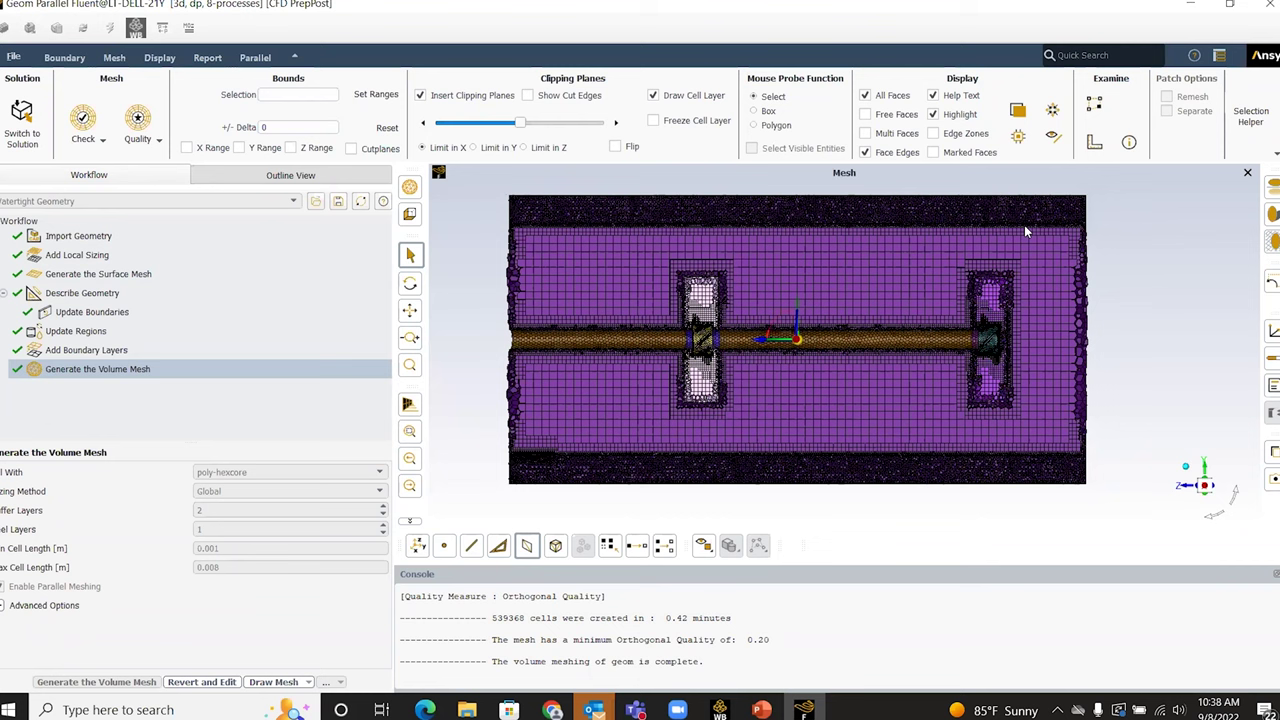
{"action": "scroll", "coordinate": [741, 242], "scroll_direction": "up", "scroll_amount": 2}
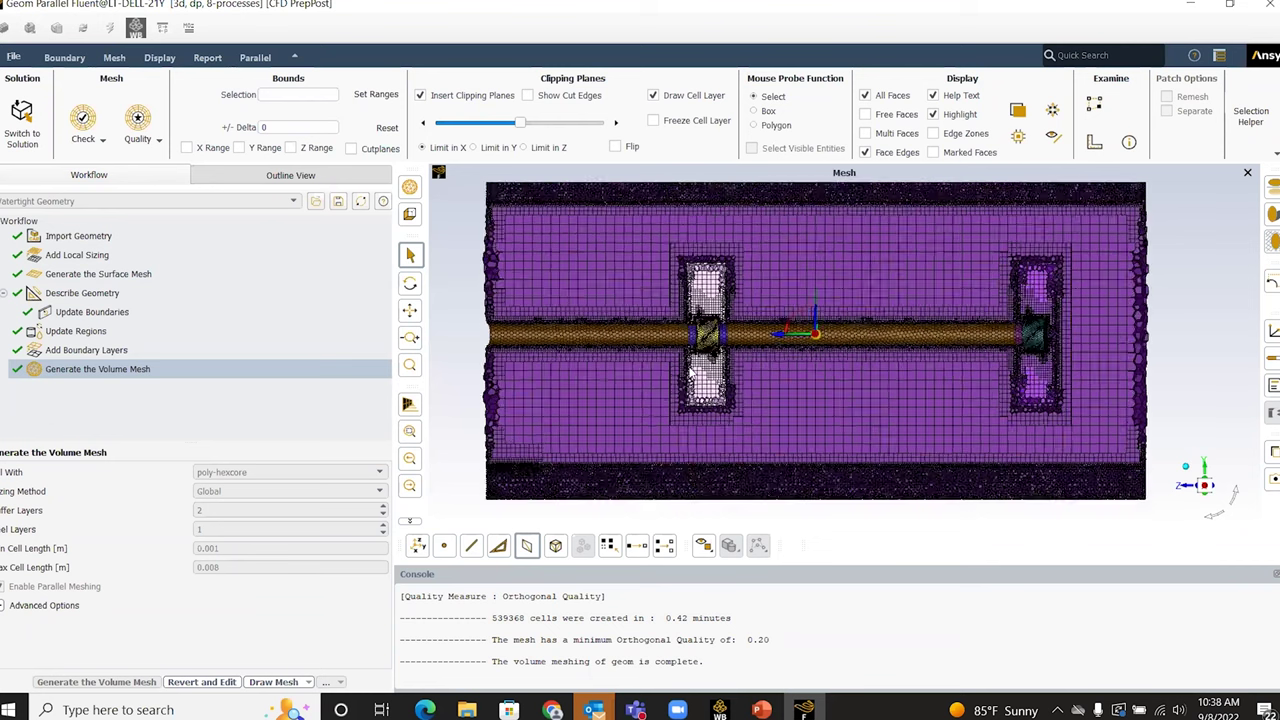
{"action": "scroll", "coordinate": [741, 242], "scroll_direction": "down", "scroll_amount": 1}
{"action": "scroll", "coordinate": [741, 242], "scroll_direction": "up", "scroll_amount": 2}
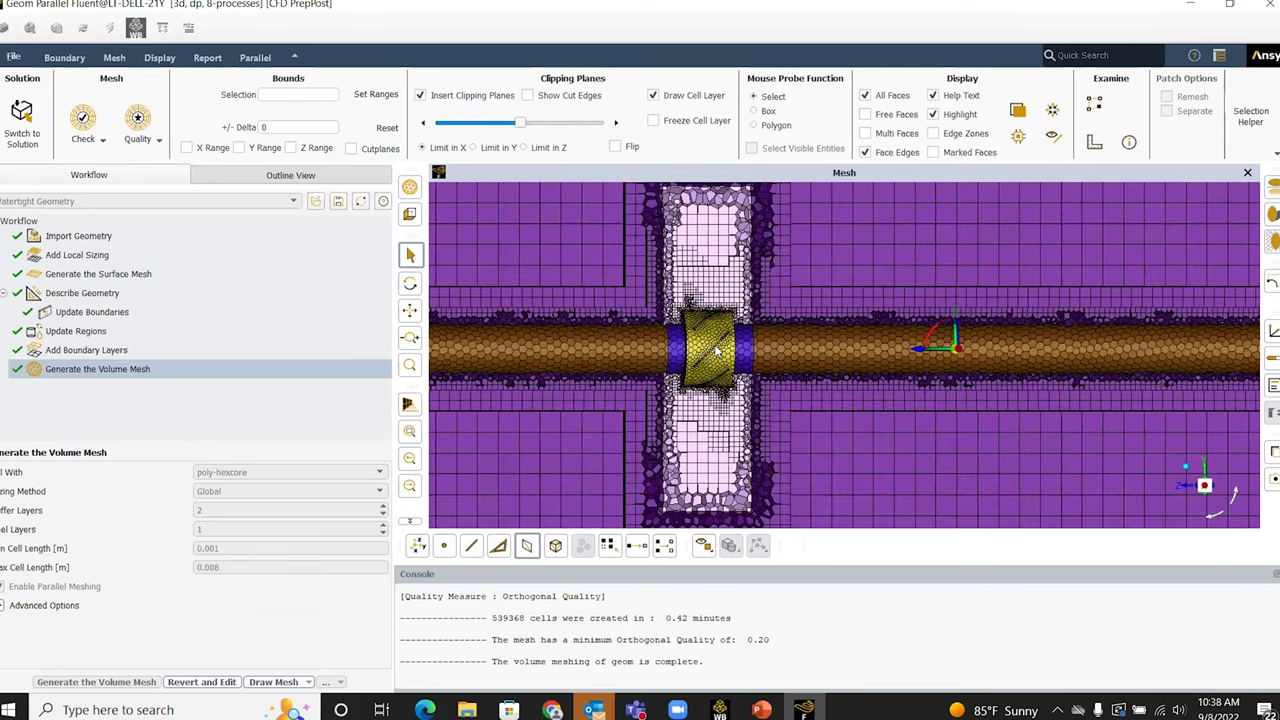
{"action": "scroll", "coordinate": [1108, 353], "scroll_direction": "down", "scroll_amount": 1}
{"action": "scroll", "coordinate": [1108, 353], "scroll_direction": "down", "scroll_amount": 1}
{"action": "scroll", "coordinate": [1009, 340], "scroll_direction": "up", "scroll_amount": 1}
{"action": "scroll", "coordinate": [1009, 340], "scroll_direction": "down", "scroll_amount": 2}
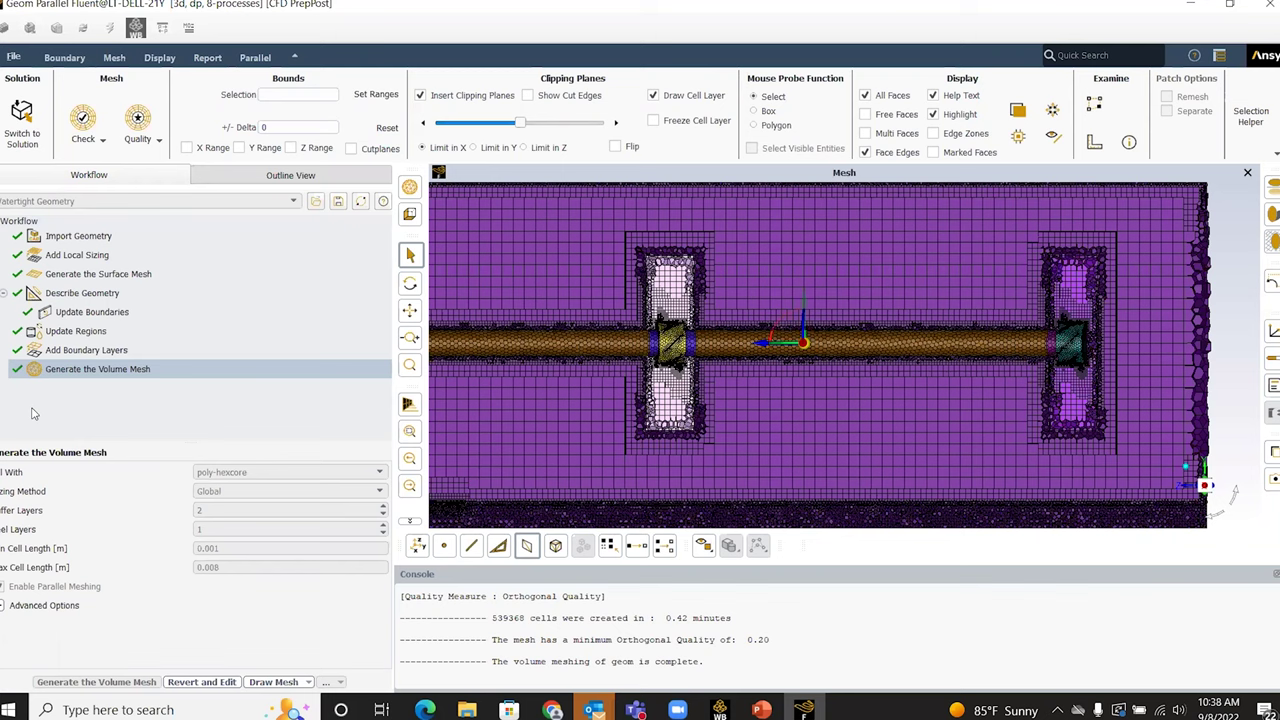
Switch from meshing to solution mode, confirm the transfer, and narrow the outline pane to enlarge the graphics area
{"action": "left_click", "coordinate": [28, 118]}
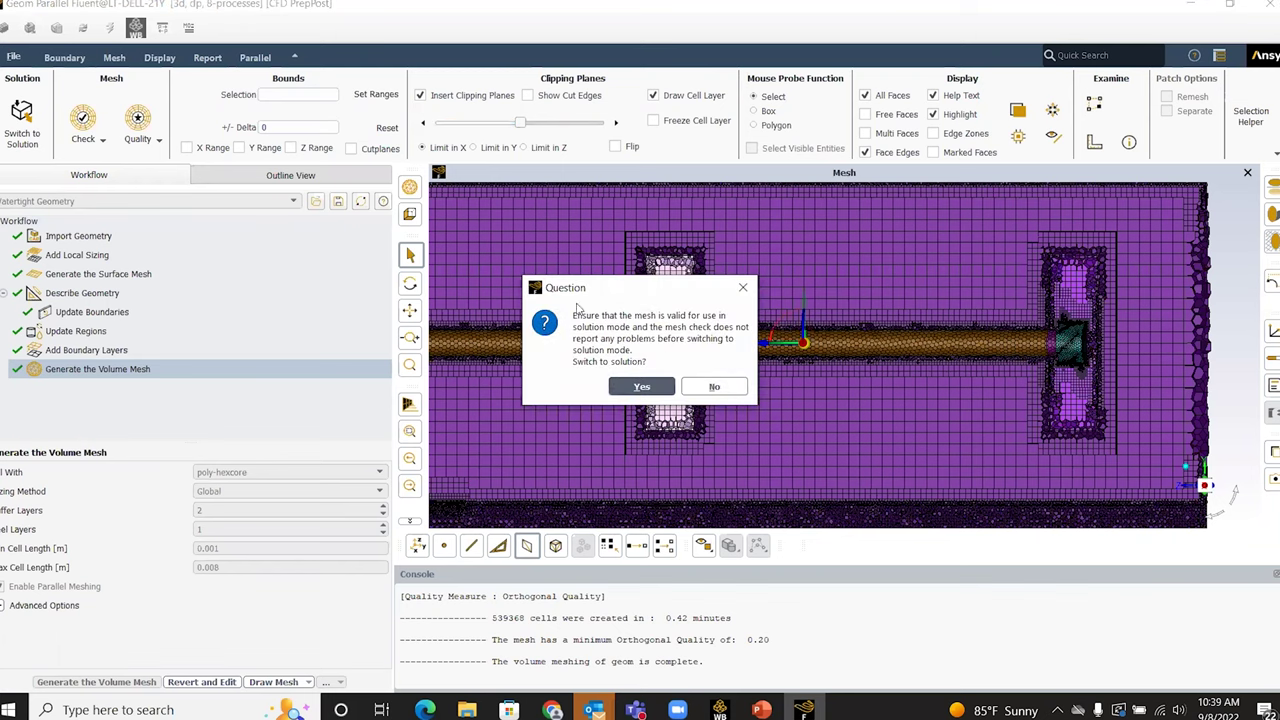
{"action": "left_click", "coordinate": [645, 386]}
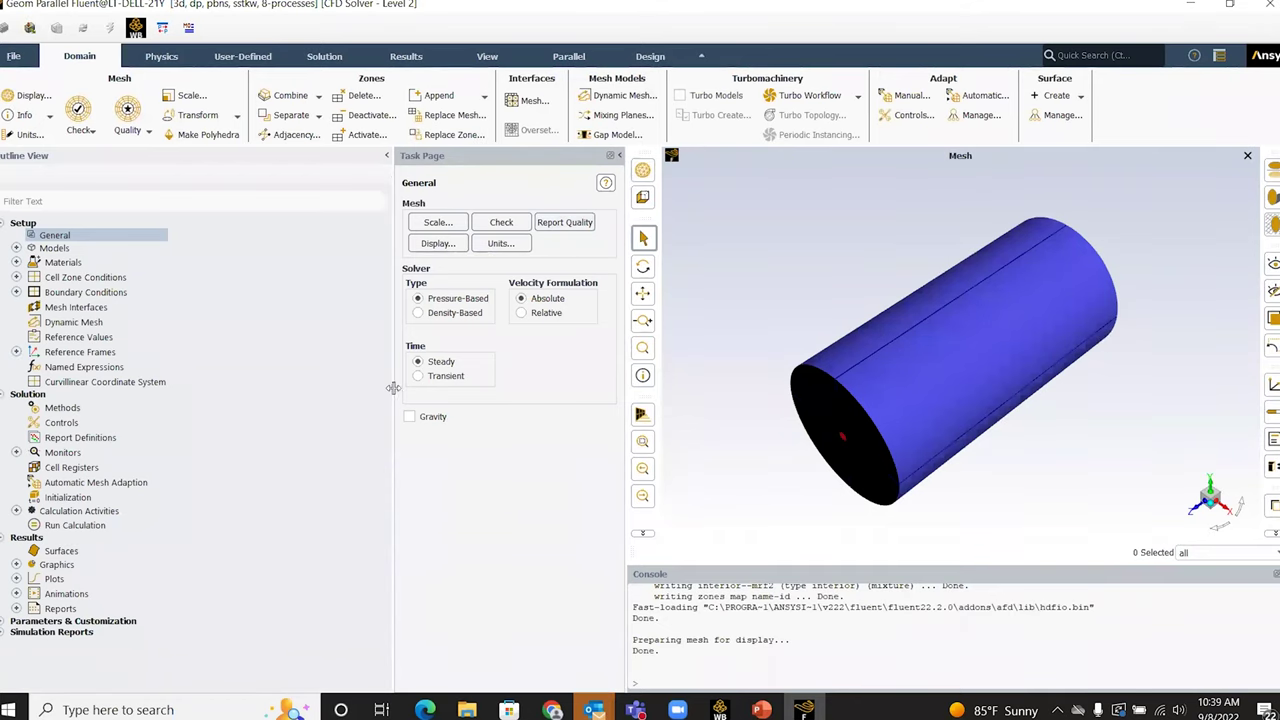
{"action": "left_click_drag", "start_coordinate": [392, 388], "coordinate": [267, 388]}
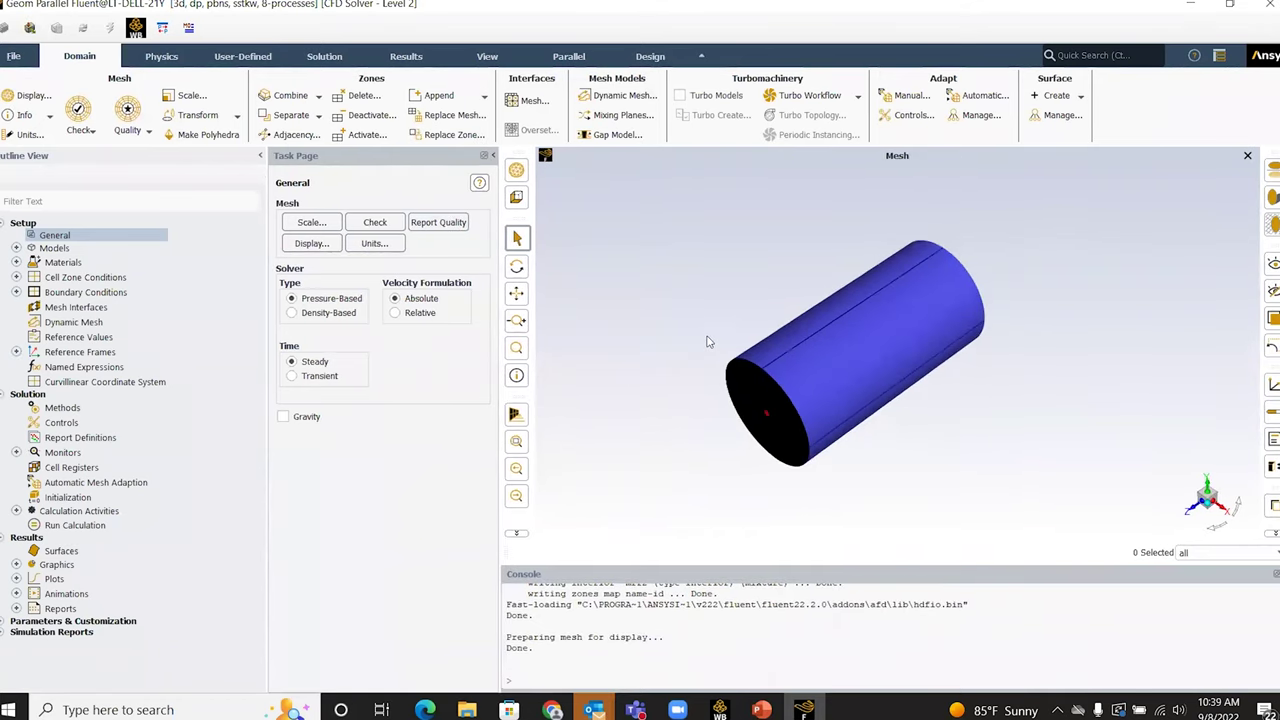
Group the mesh display surfaces by type and set the display to all edges with faces turned off
{"action": "left_click_drag", "start_coordinate": [706, 341], "coordinate": [1000, 385]}
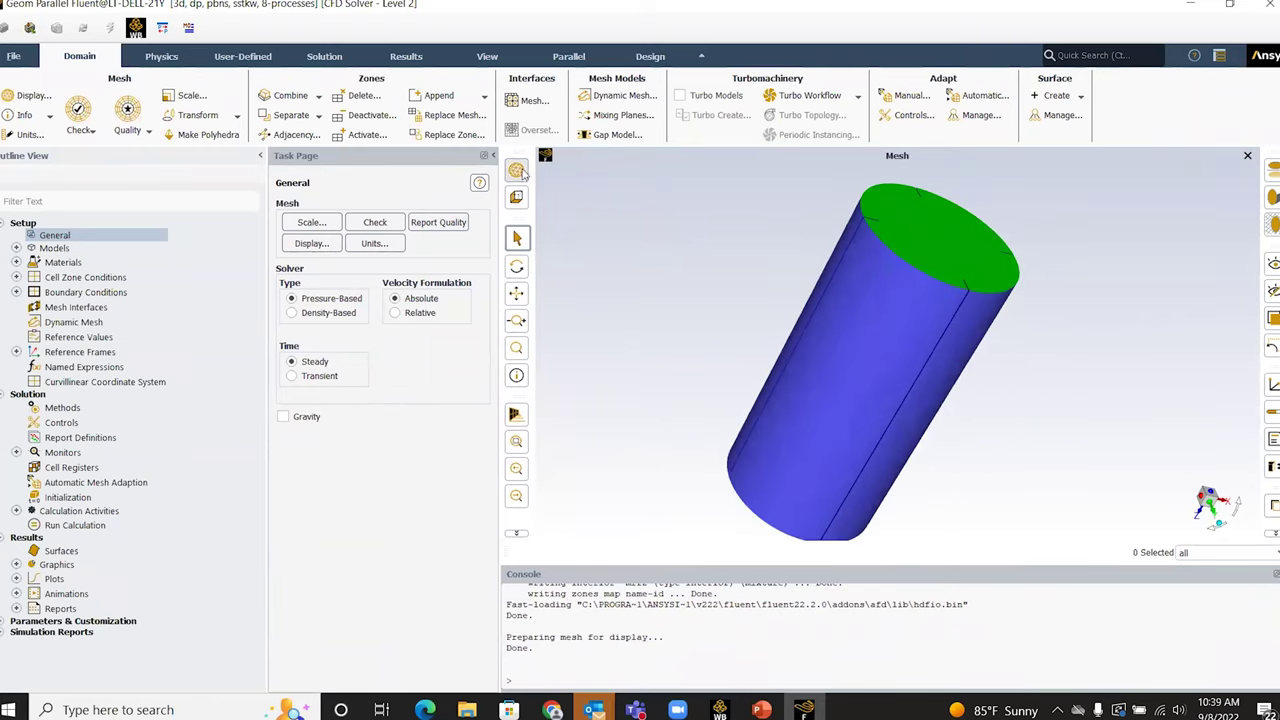
{"action": "left_click", "coordinate": [517, 171]}
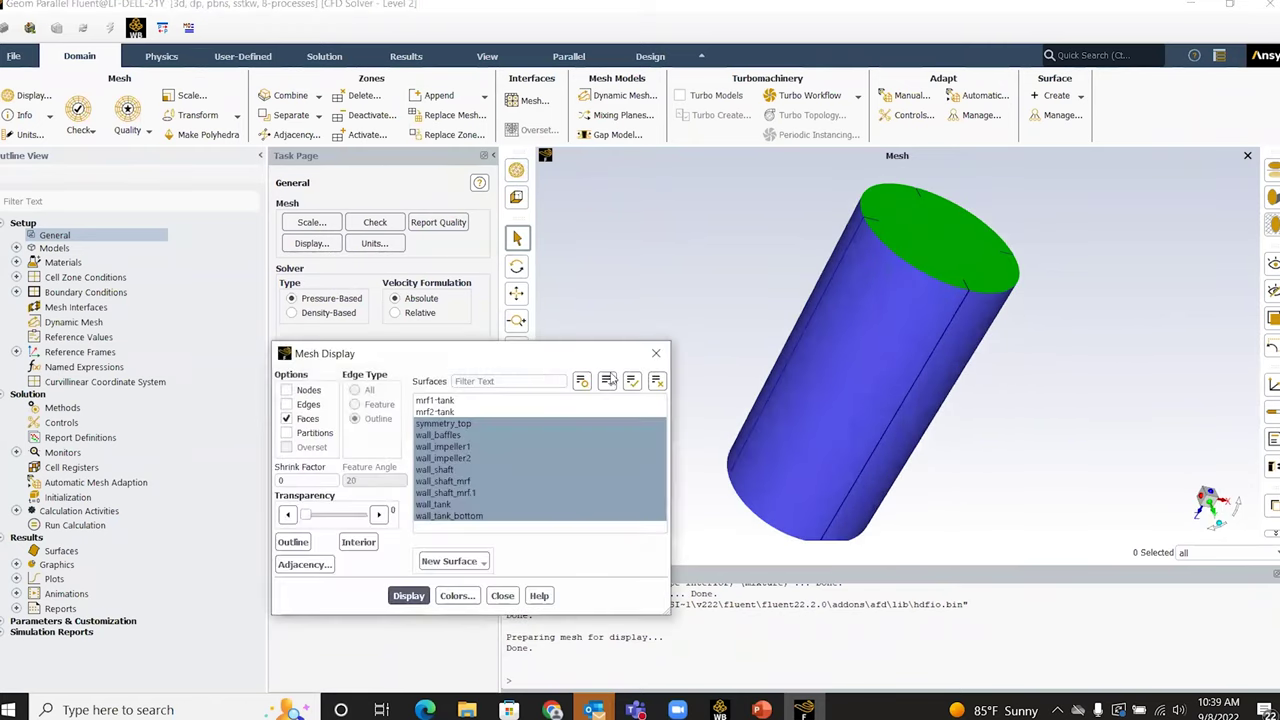
{"action": "left_click", "coordinate": [612, 386]}
{"action": "left_click", "coordinate": [626, 450]}
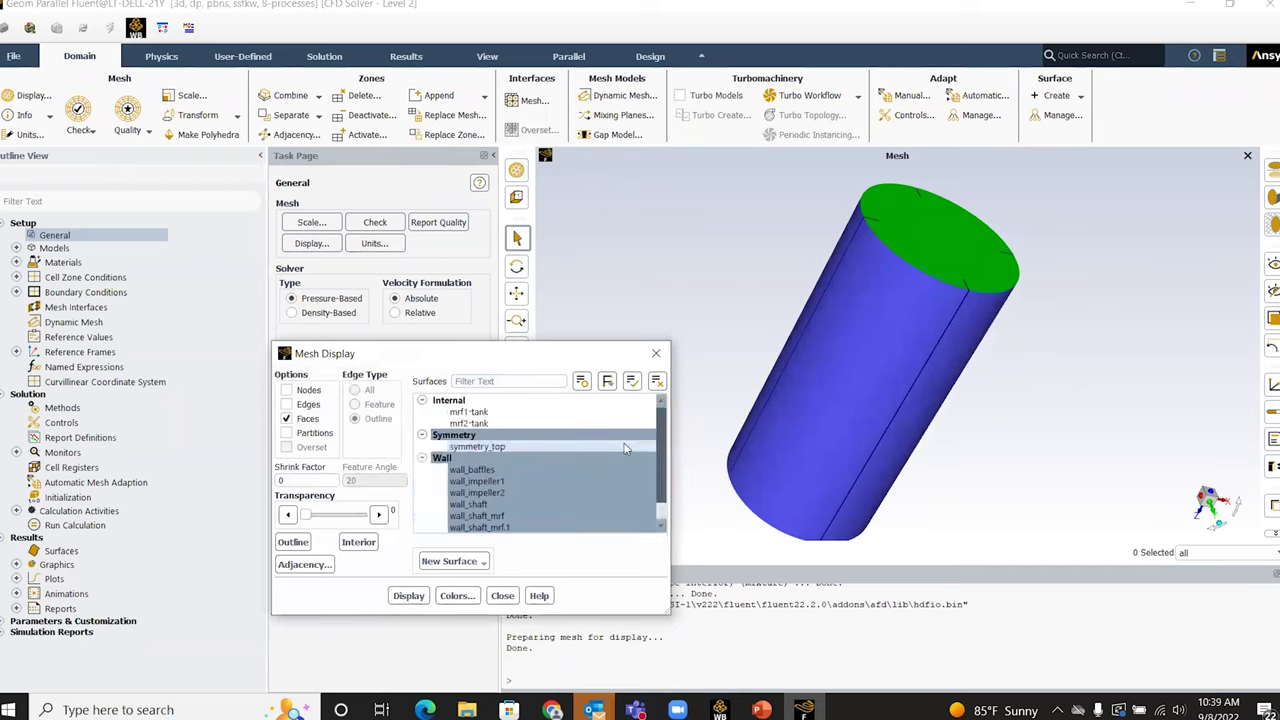
{"action": "left_click", "coordinate": [287, 404]}
{"action": "left_click", "coordinate": [287, 418]}
{"action": "left_click", "coordinate": [355, 390]}
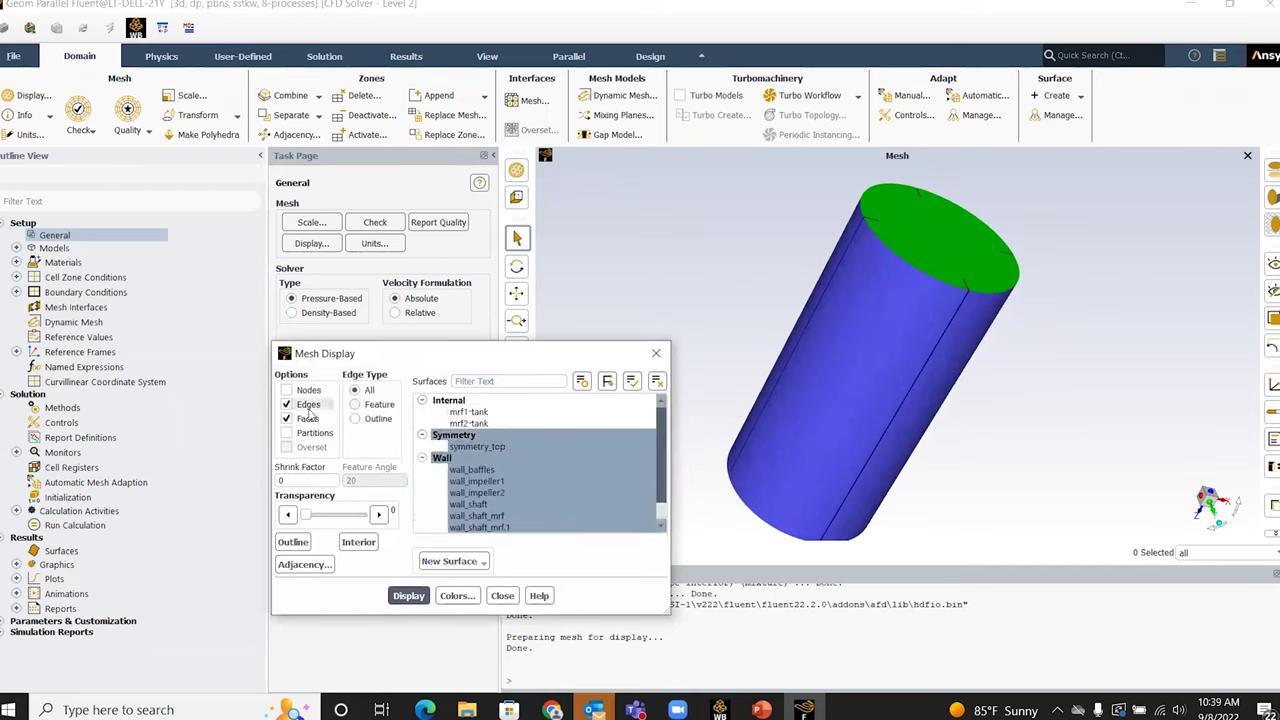
Display the mesh of only the wall surfaces, view the tank upright and close the mesh display settings
{"action": "left_click", "coordinate": [657, 381]}
{"action": "left_click", "coordinate": [441, 457]}
{"action": "left_click", "coordinate": [408, 595]}
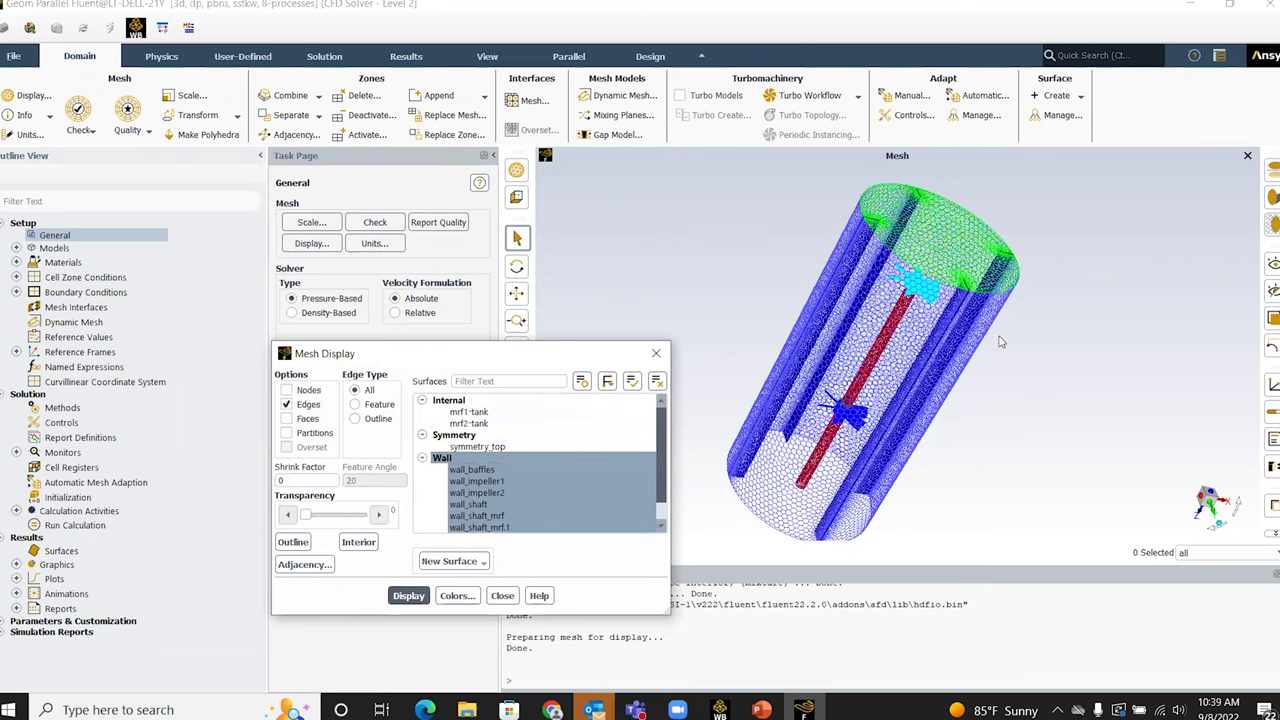
{"action": "left_click_drag", "start_coordinate": [1065, 371], "coordinate": [993, 281]}
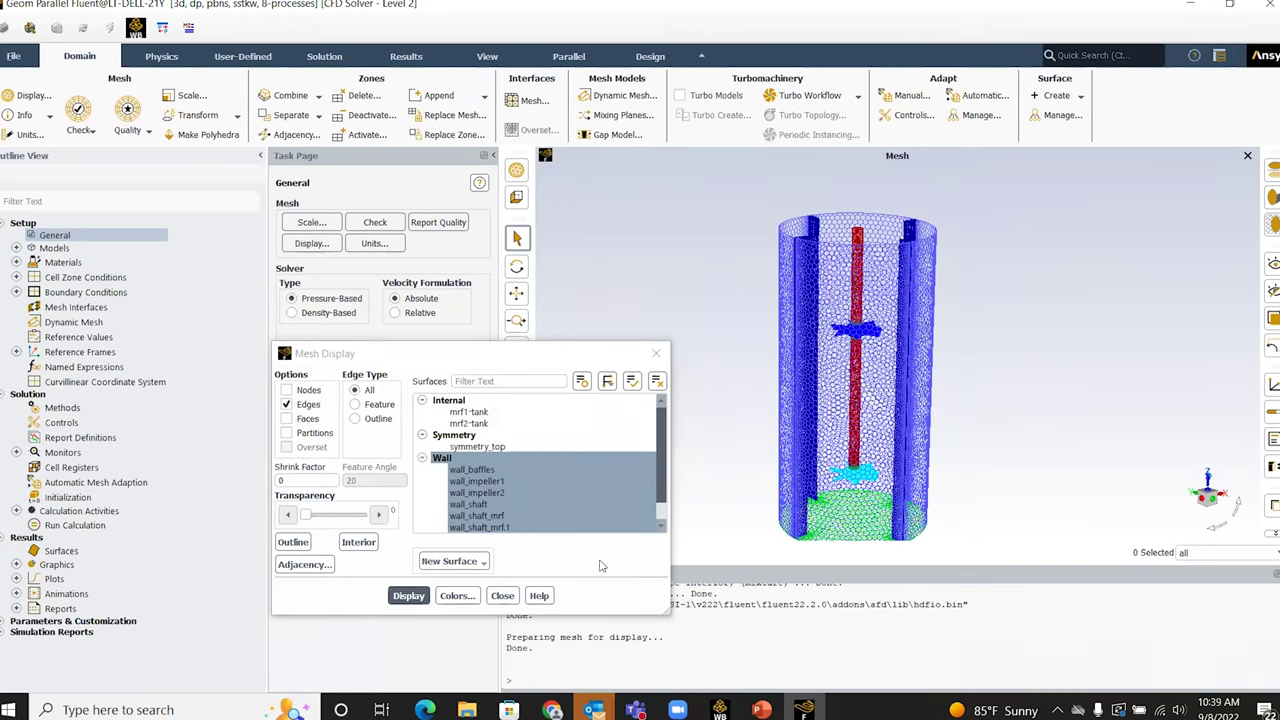
{"action": "left_click", "coordinate": [502, 596]}
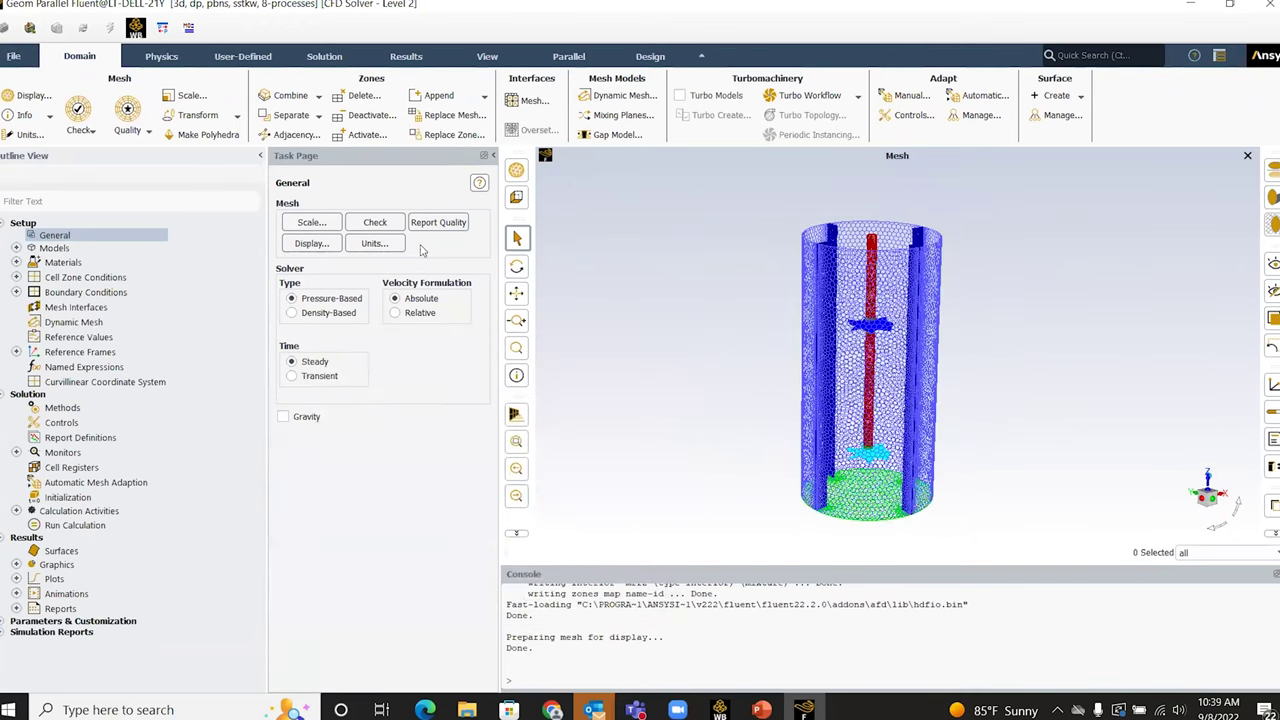
Run the mesh check and enlarge the console to read the volume and face area statistics
{"action": "left_click", "coordinate": [393, 230]}
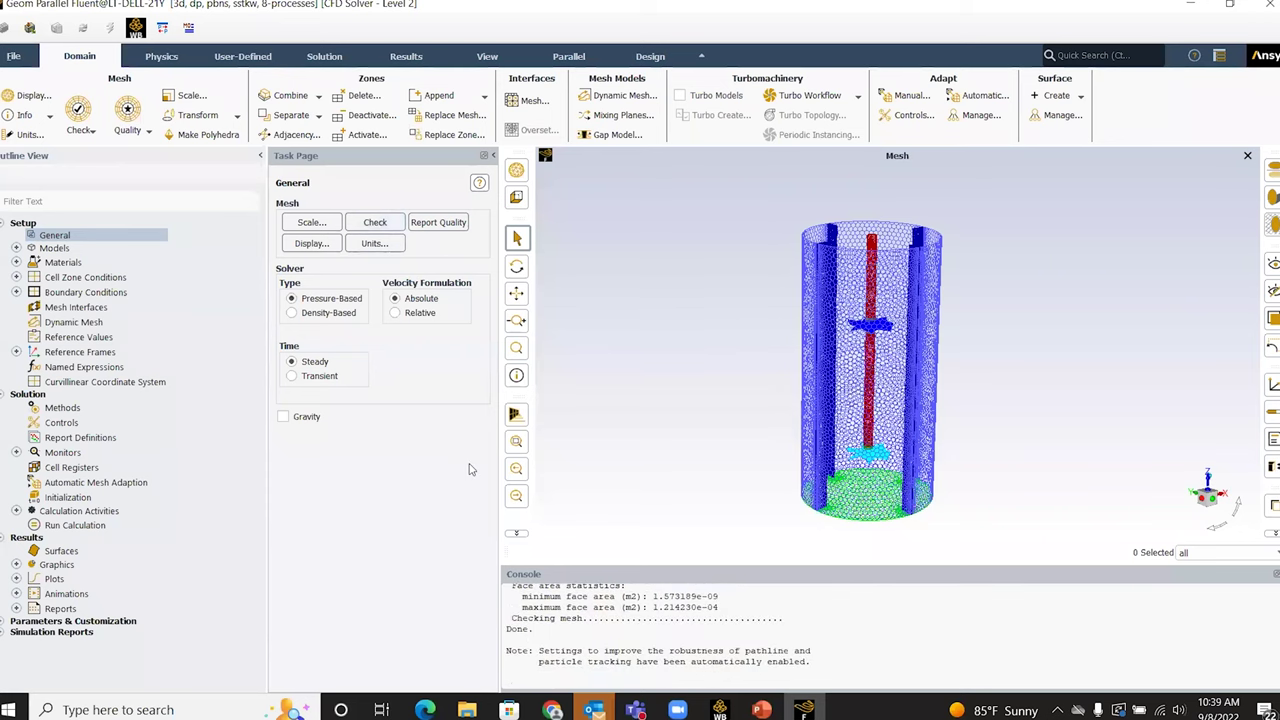
{"action": "left_click_drag", "start_coordinate": [715, 562], "coordinate": [708, 466]}
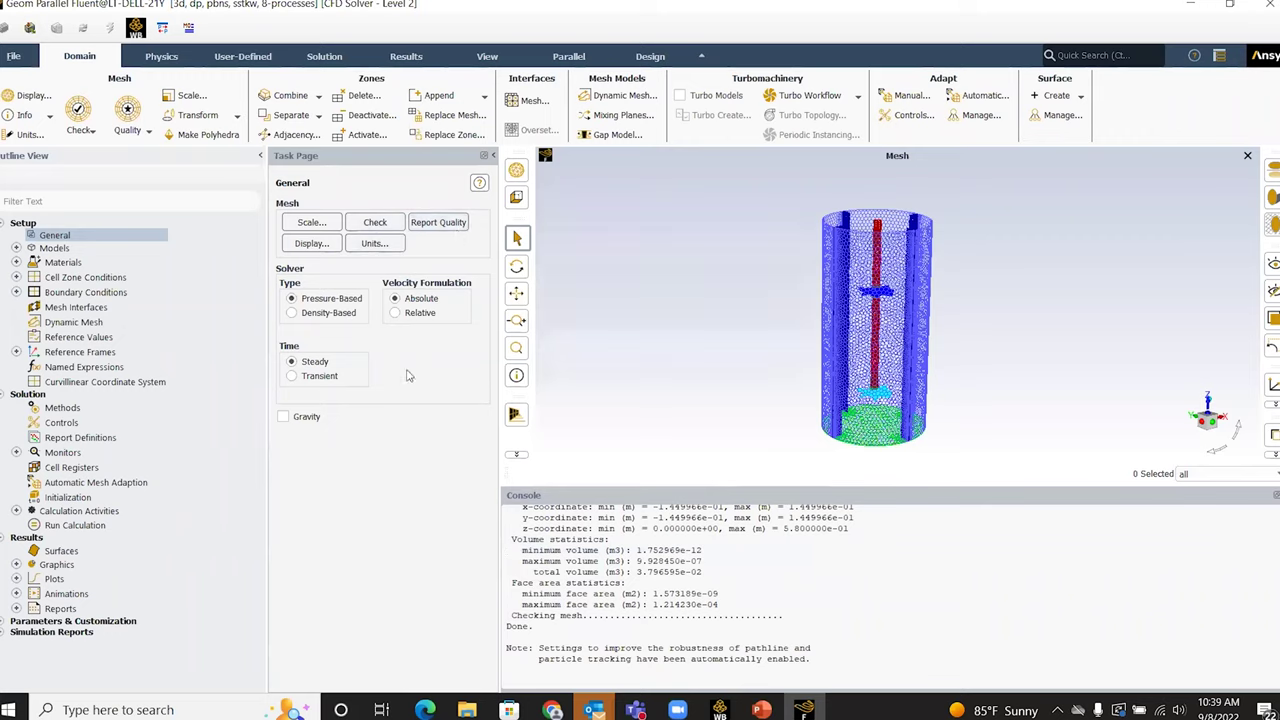
Set the angular-velocity units to rev/min and close the units settings
{"action": "left_click", "coordinate": [388, 251]}
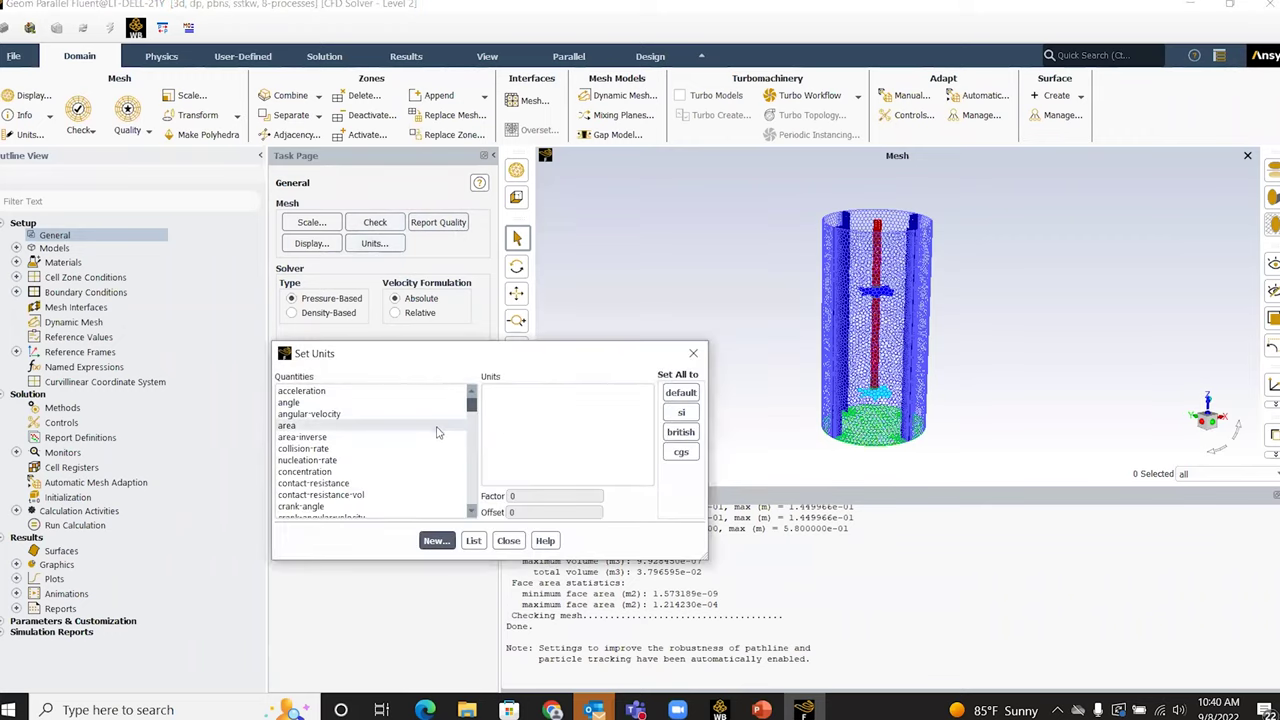
{"action": "left_click", "coordinate": [409, 417]}
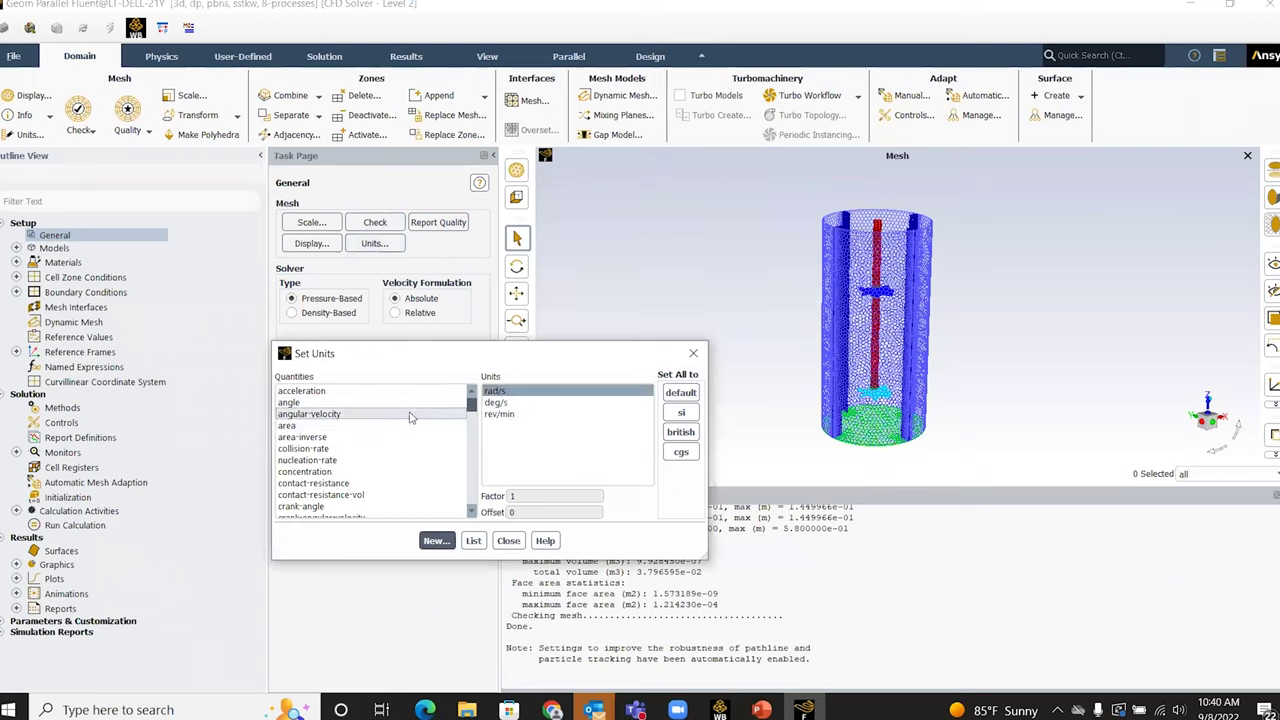
{"action": "left_click", "coordinate": [500, 414]}
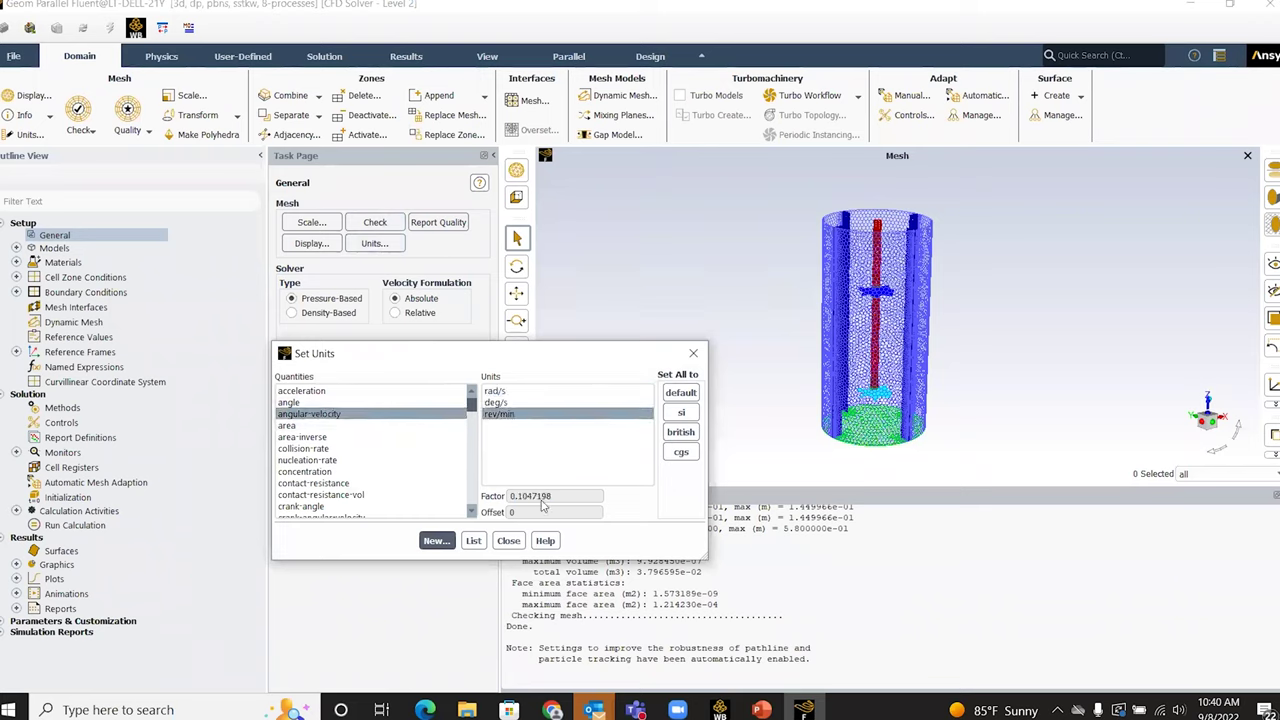
{"action": "left_click", "coordinate": [508, 540]}
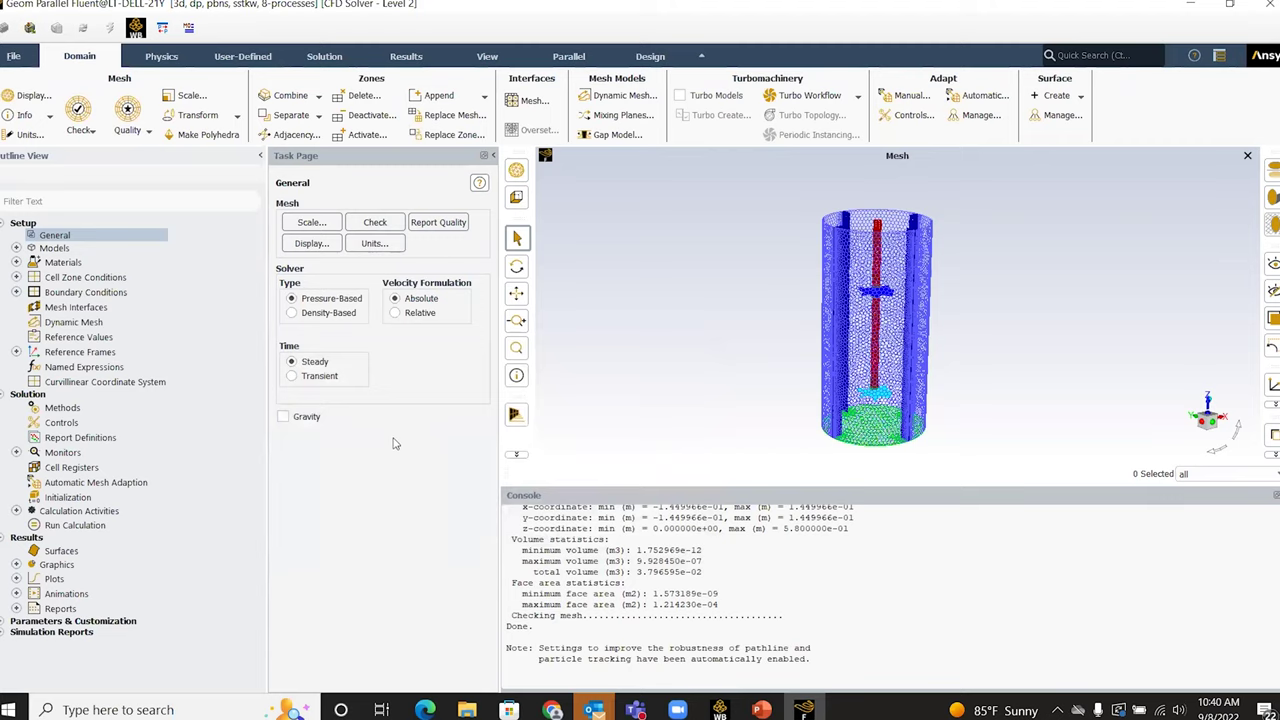
Enable gravity and set the gravitational acceleration in Z to -9.81 m/s²
{"action": "left_click", "coordinate": [283, 416]}
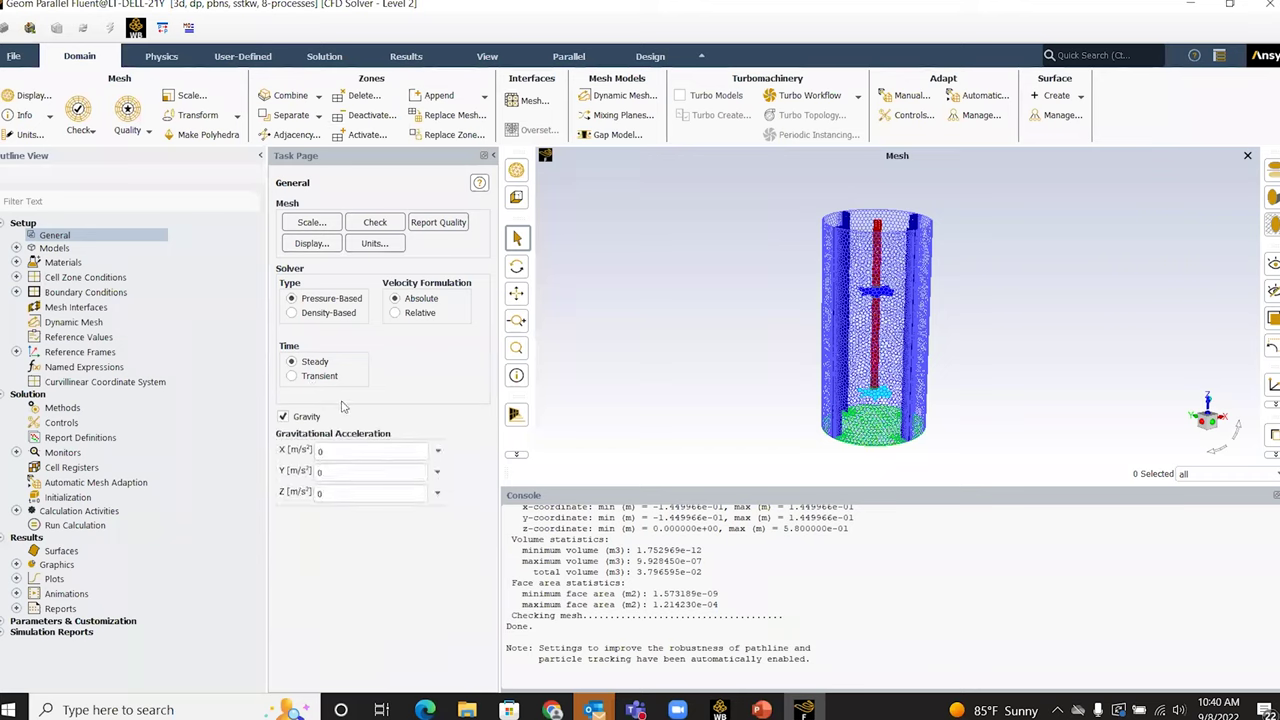
{"action": "left_click", "coordinate": [339, 452]}
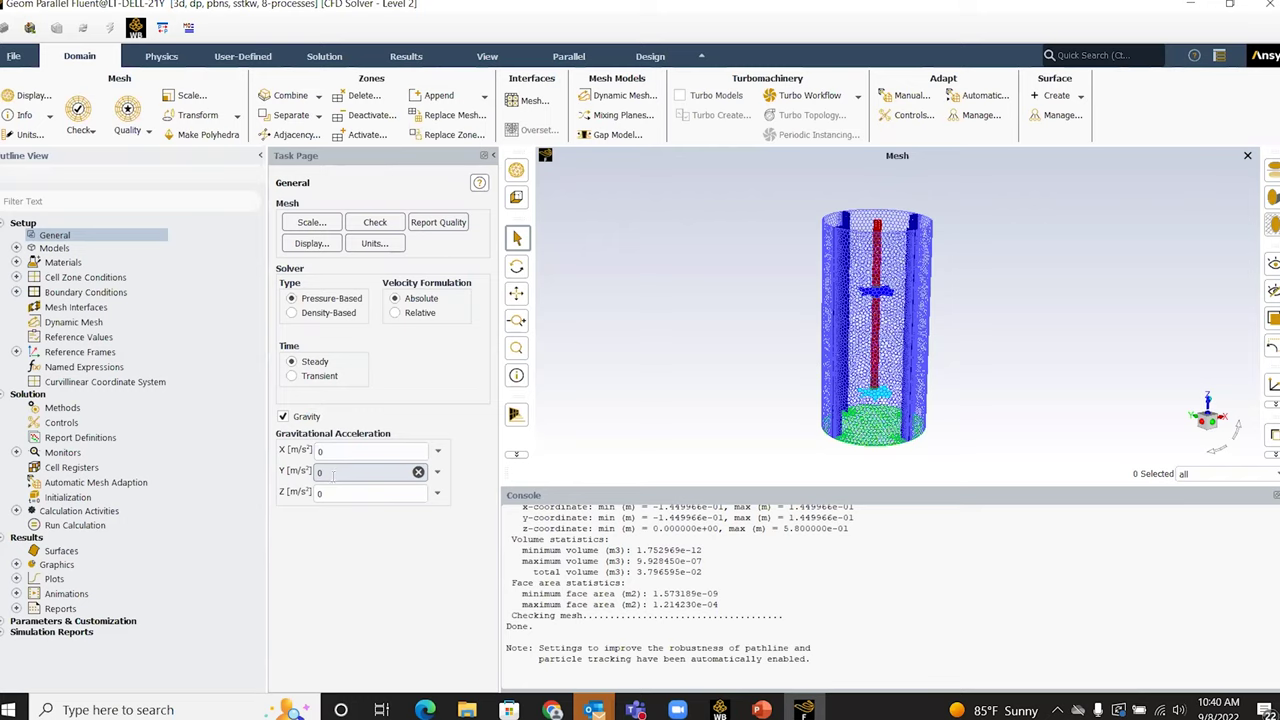
{"action": "left_click", "coordinate": [340, 492]}
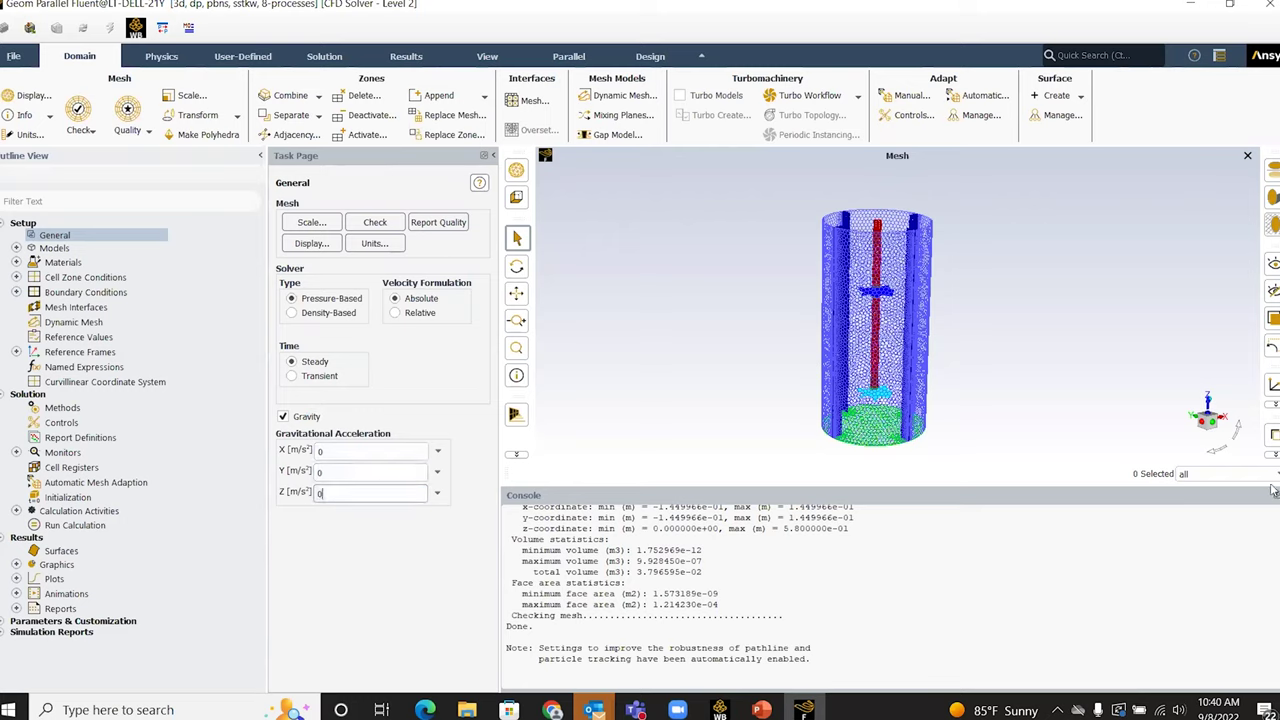
{"action": "scroll", "coordinate": [1065, 360], "scroll_direction": "up", "scroll_amount": 1}
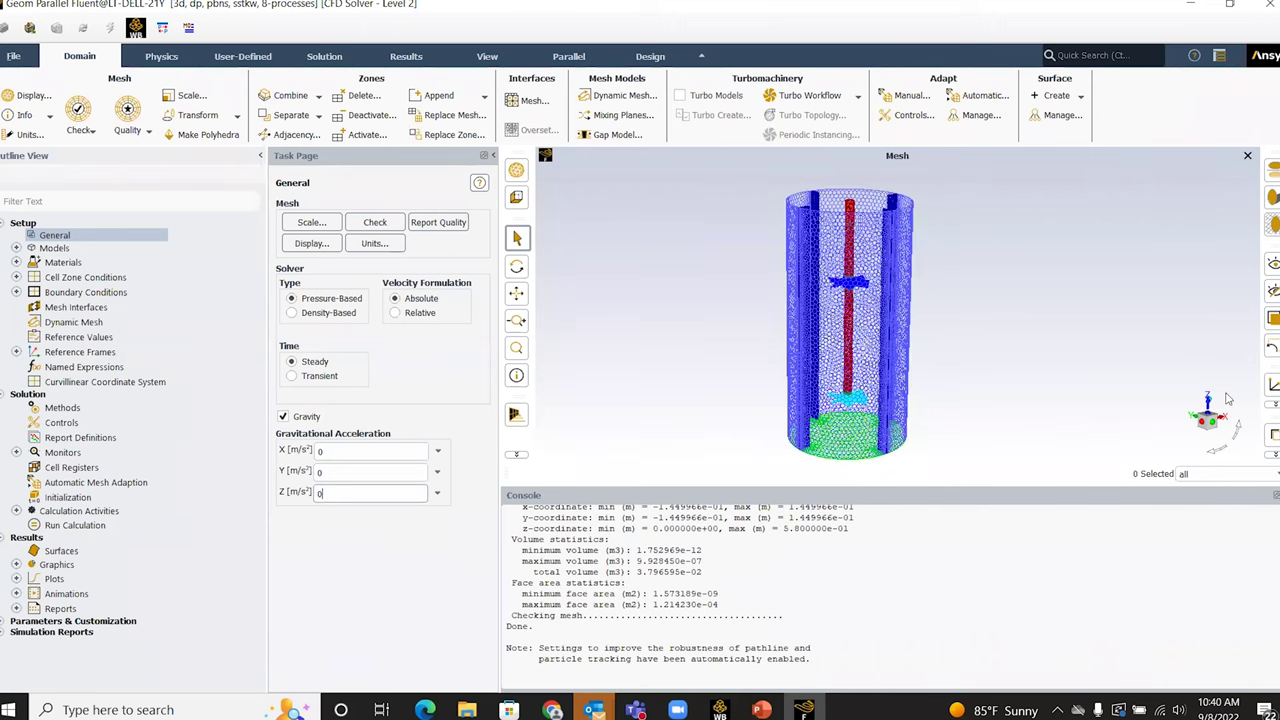
{"action": "left_click", "coordinate": [407, 472]}
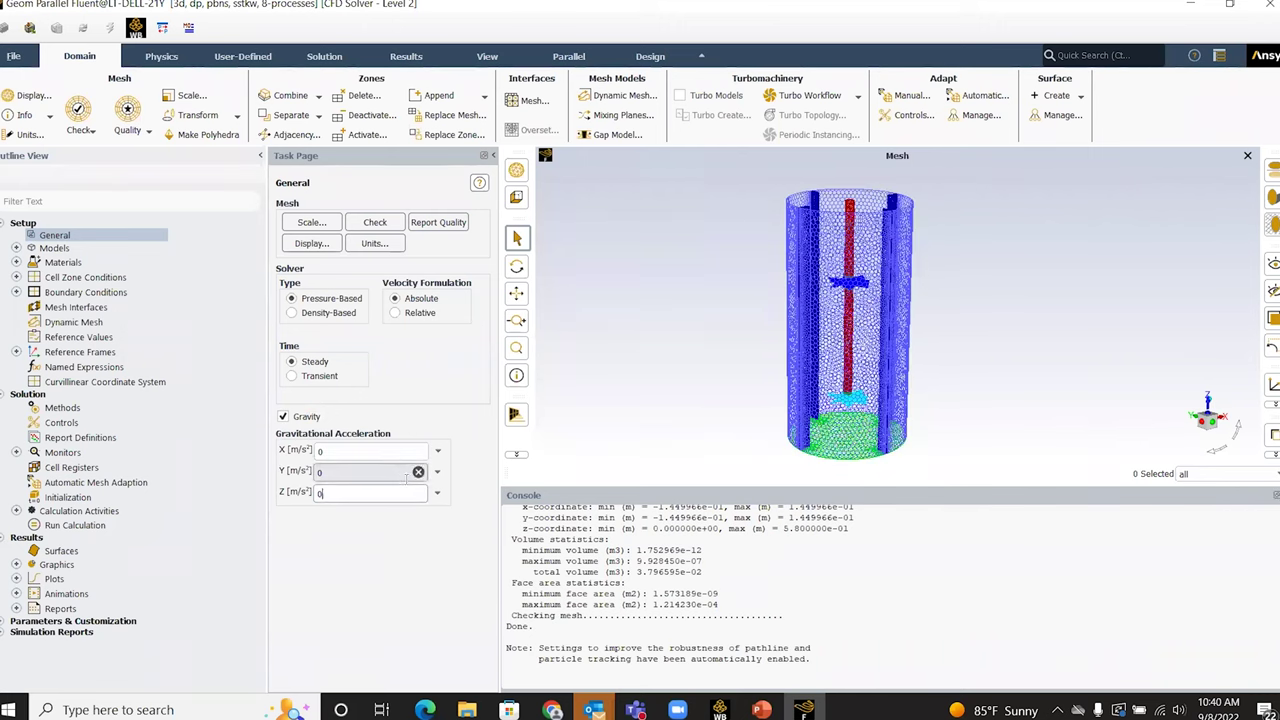
{"action": "key", "text": "BackSpace"}
{"action": "type", "text": "-9.81"}
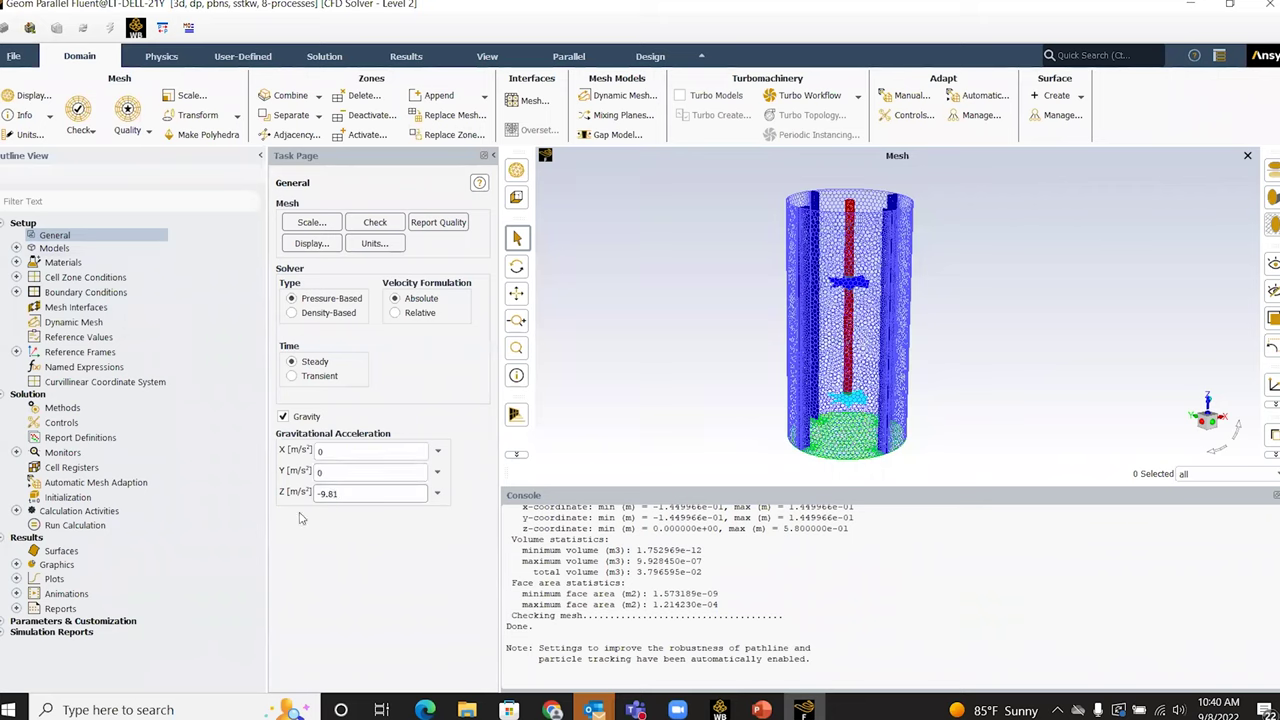
Copy water-liquid (h2o<l>) from the Fluent database into the fluid materials and close the material settings
{"action": "left_click", "coordinate": [83, 252]}
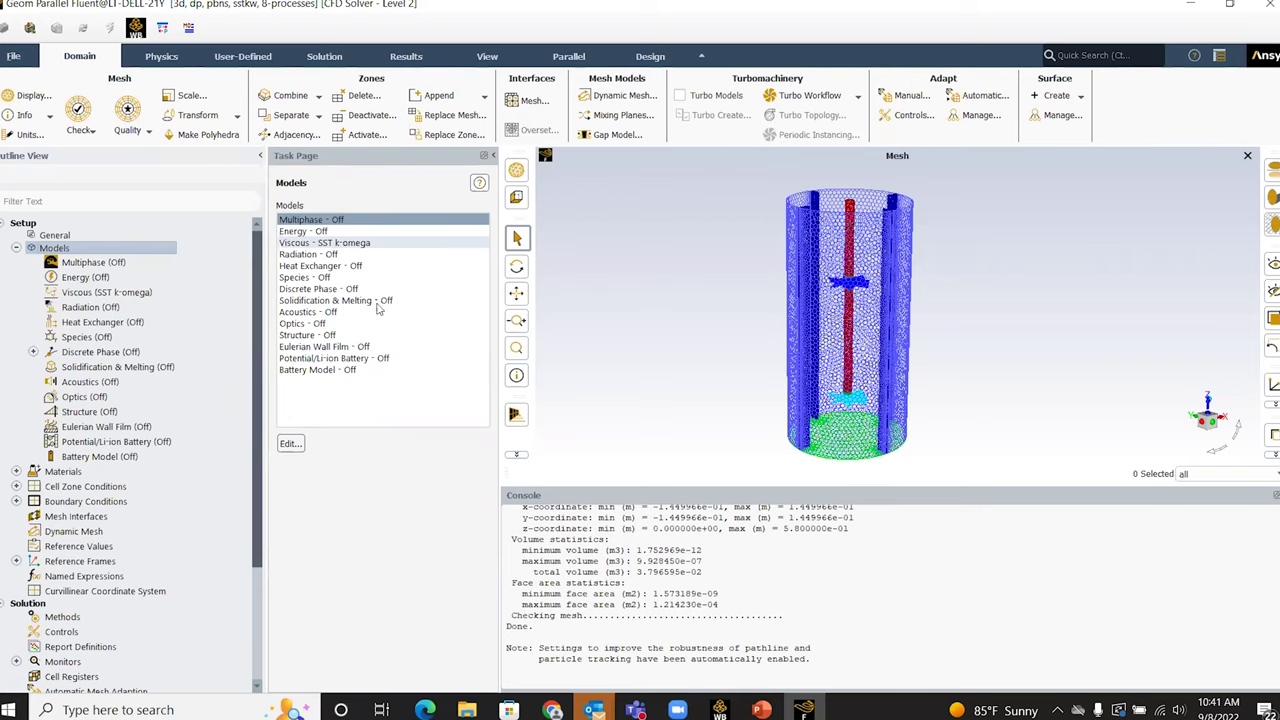
{"action": "double_click", "coordinate": [55, 468]}
{"action": "scroll", "coordinate": [55, 468], "scroll_direction": "down", "scroll_amount": 3}
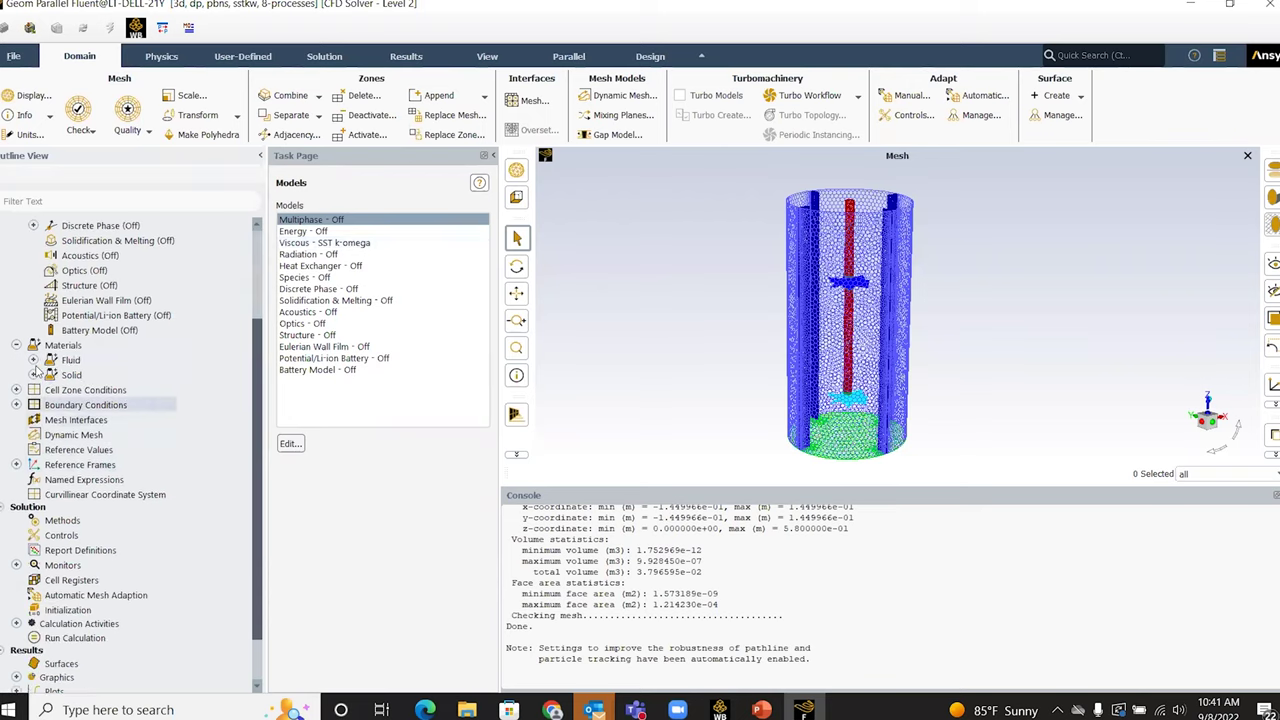
{"action": "left_click", "coordinate": [33, 360]}
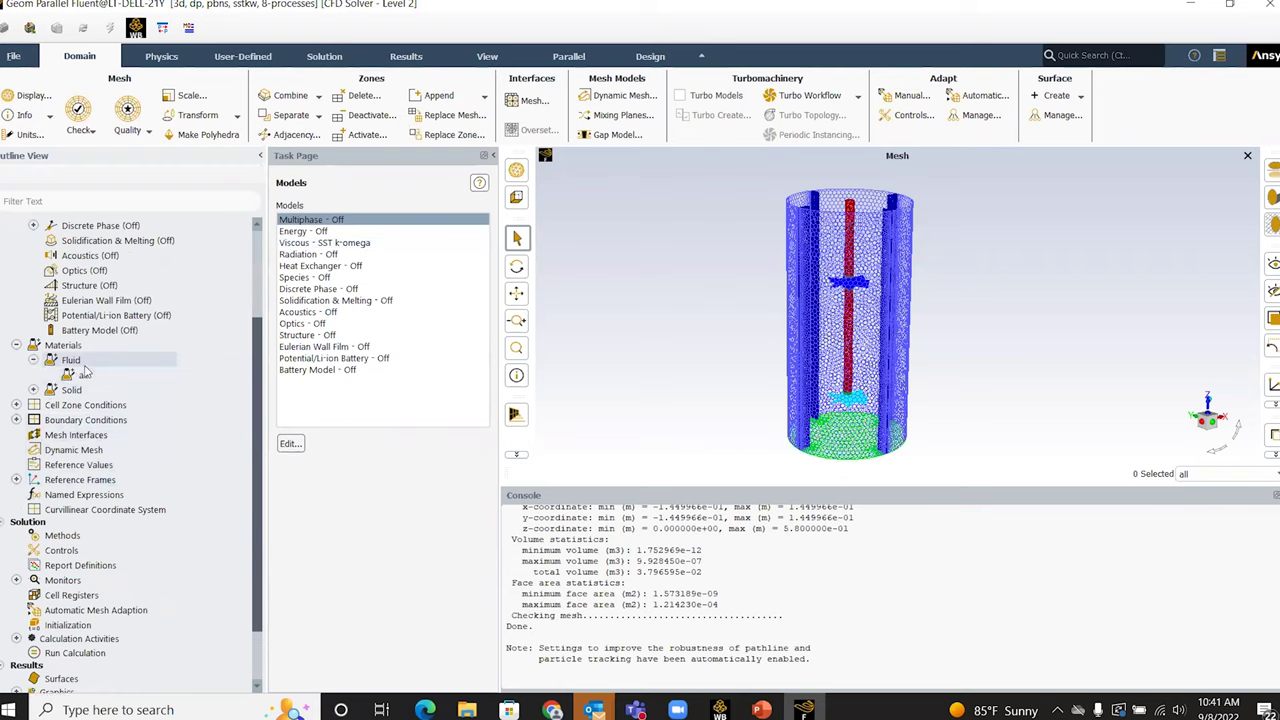
{"action": "double_click", "coordinate": [72, 360]}
{"action": "double_click", "coordinate": [68, 346]}
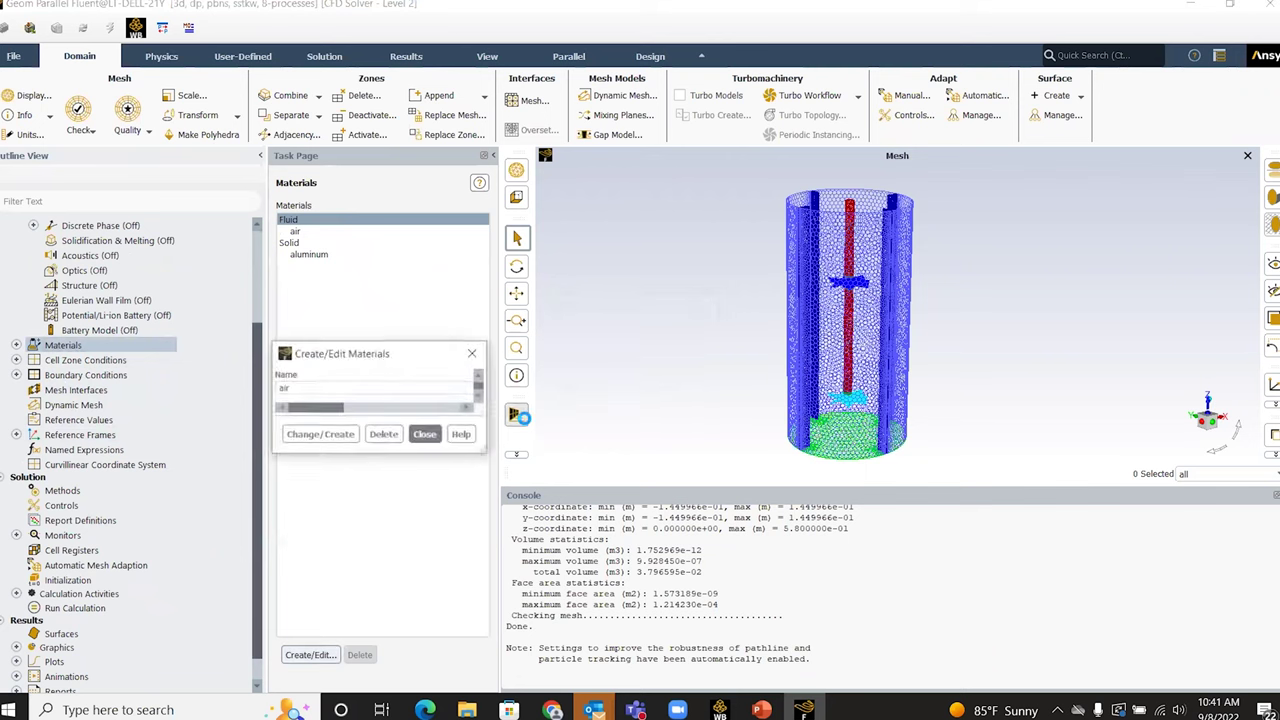
{"action": "left_click", "coordinate": [852, 237]}
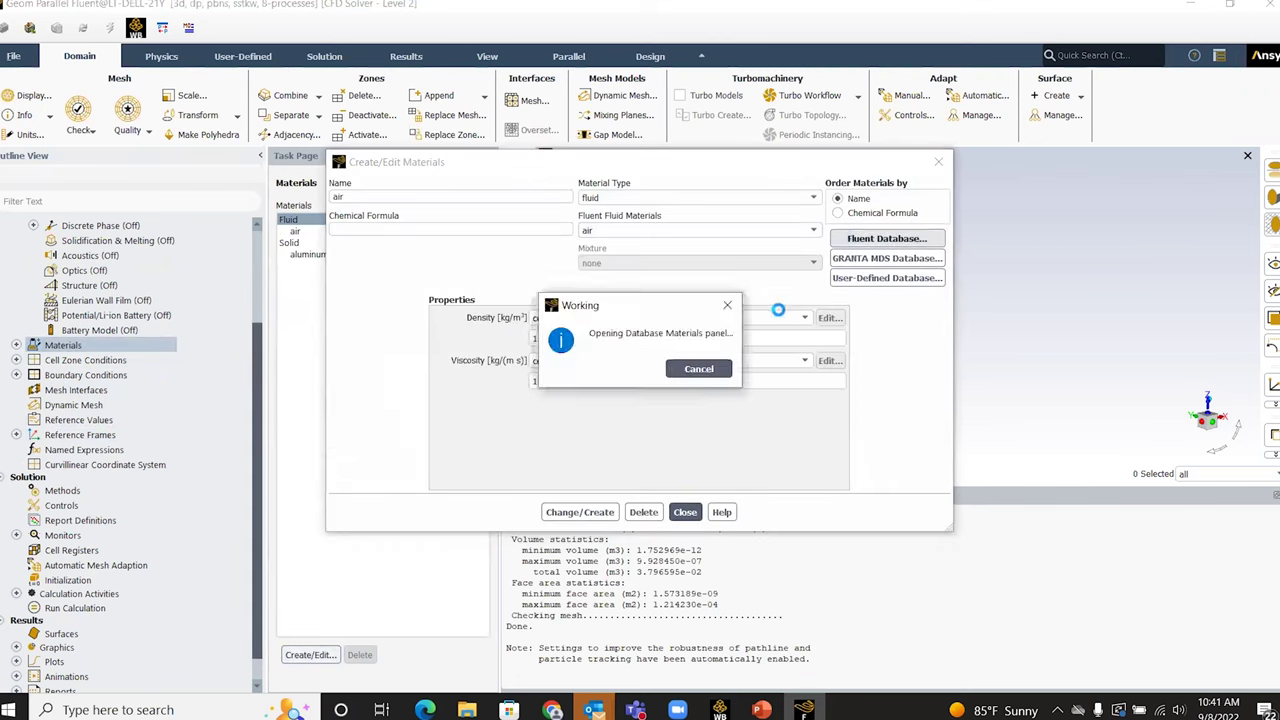
{"action": "left_click_drag", "start_coordinate": [512, 412], "coordinate": [512, 468]}
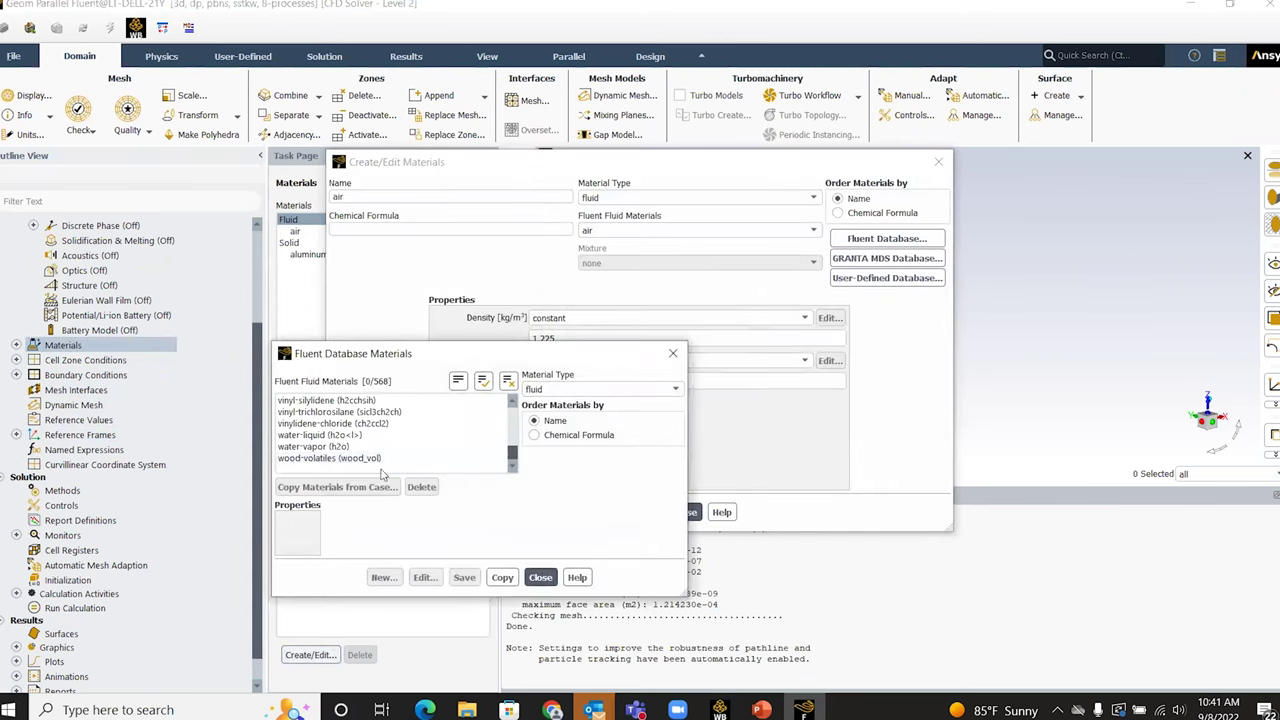
{"action": "left_click", "coordinate": [320, 436]}
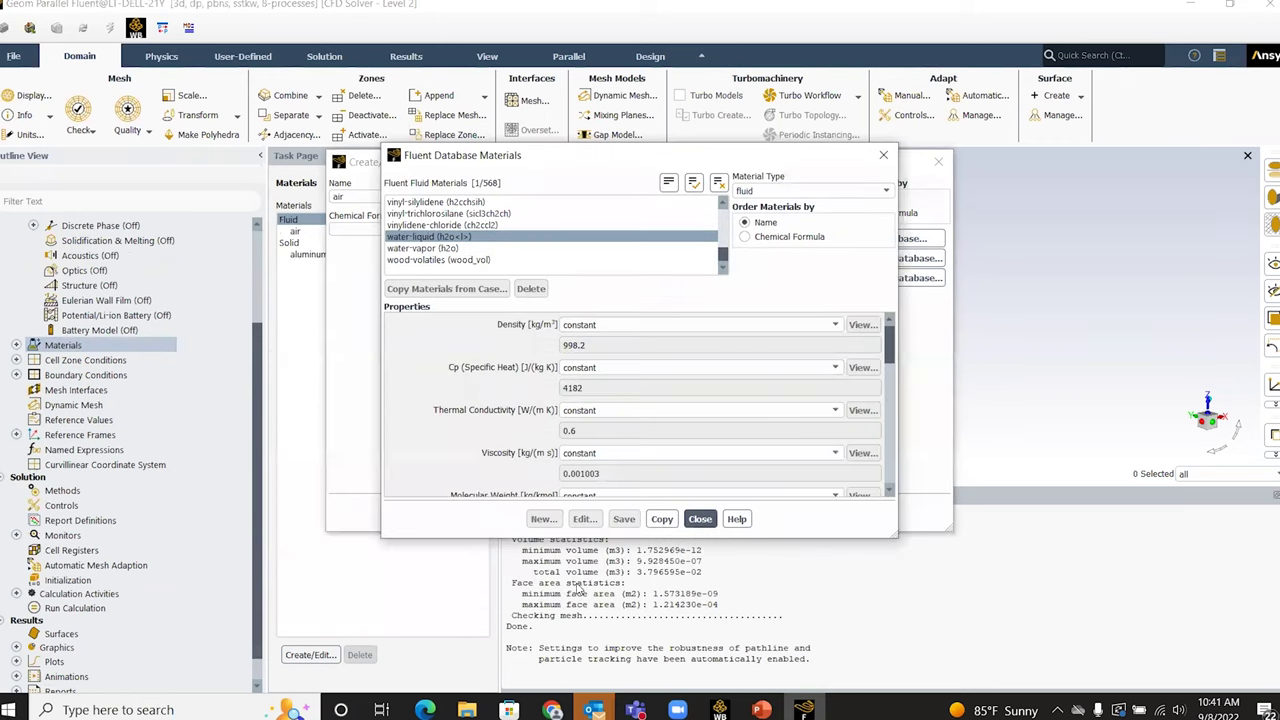
{"action": "left_click", "coordinate": [663, 518]}
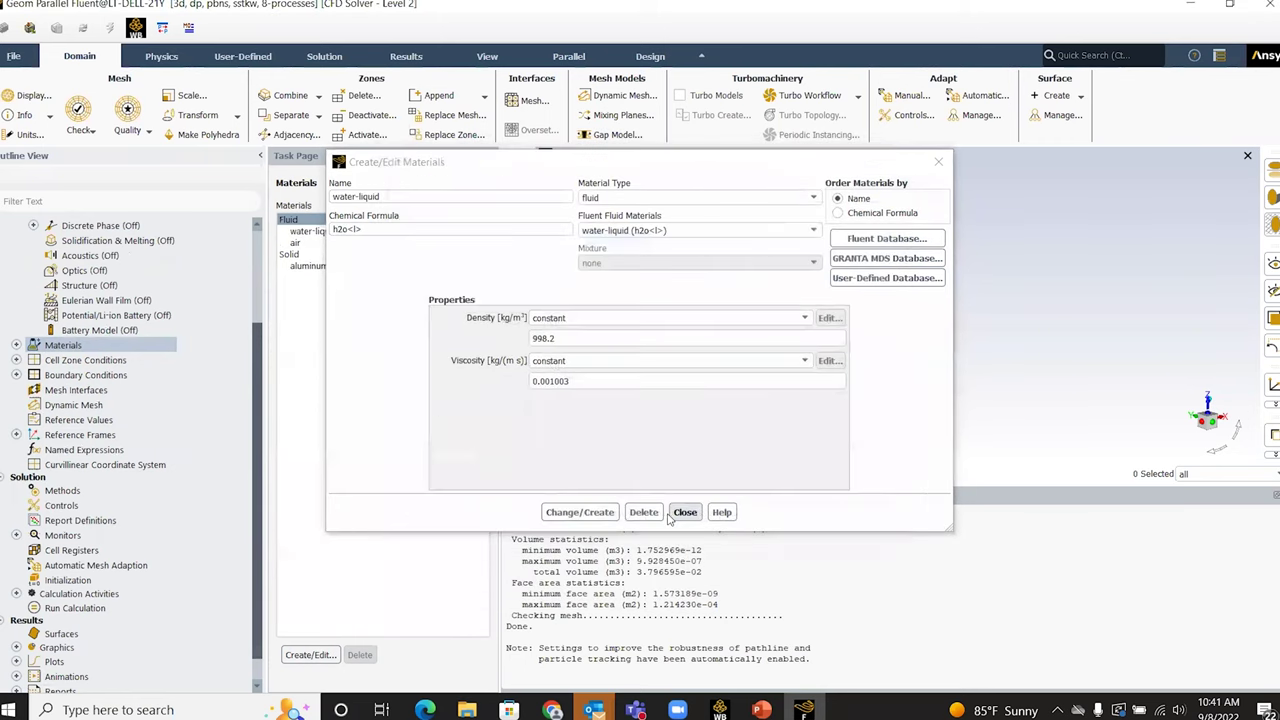
{"action": "left_click", "coordinate": [684, 512]}
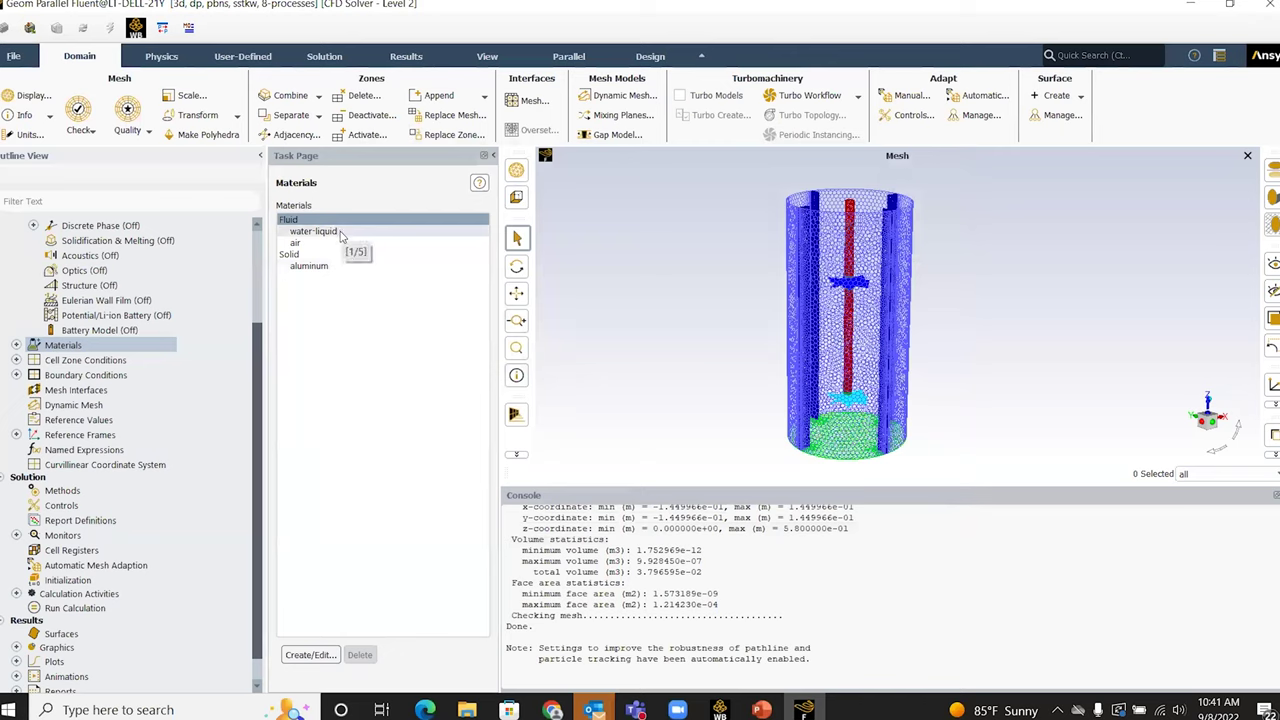
Display the mrf1 cell zone and add the mrf2 cell zone to the same graphics window
{"action": "left_click", "coordinate": [16, 360]}
{"action": "left_click", "coordinate": [33, 375]}
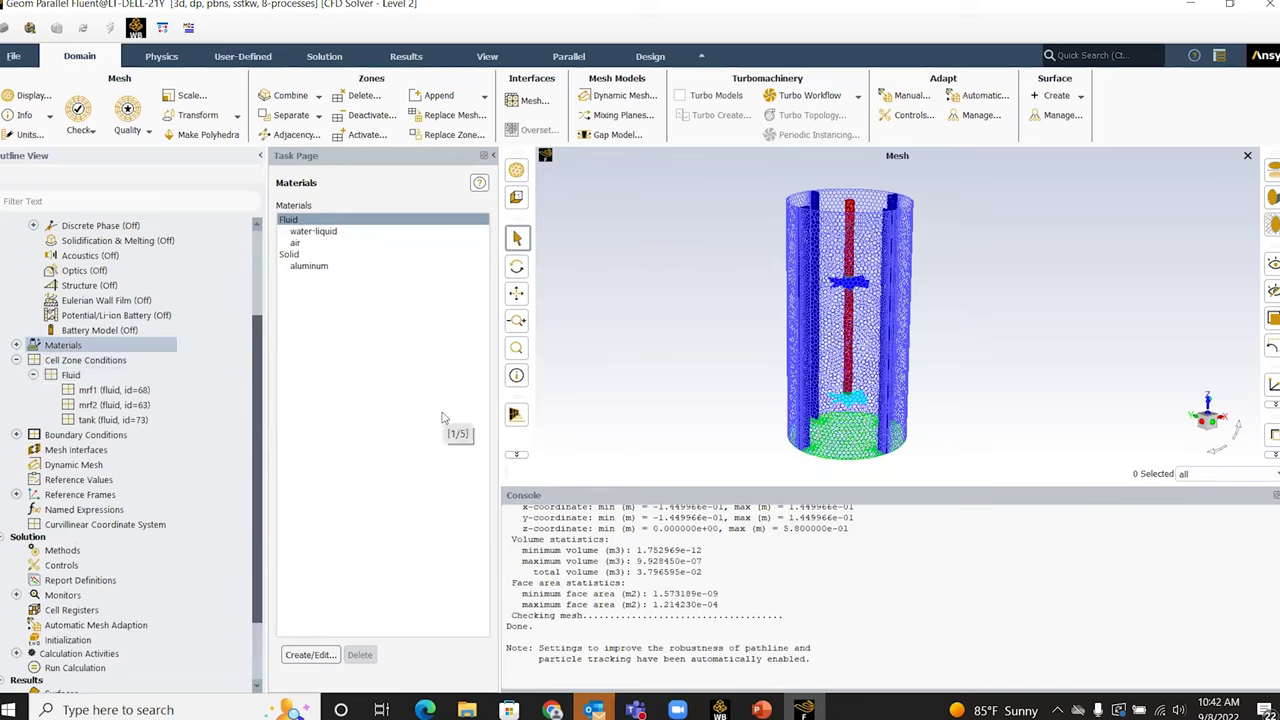
{"action": "right_click", "coordinate": [155, 391]}
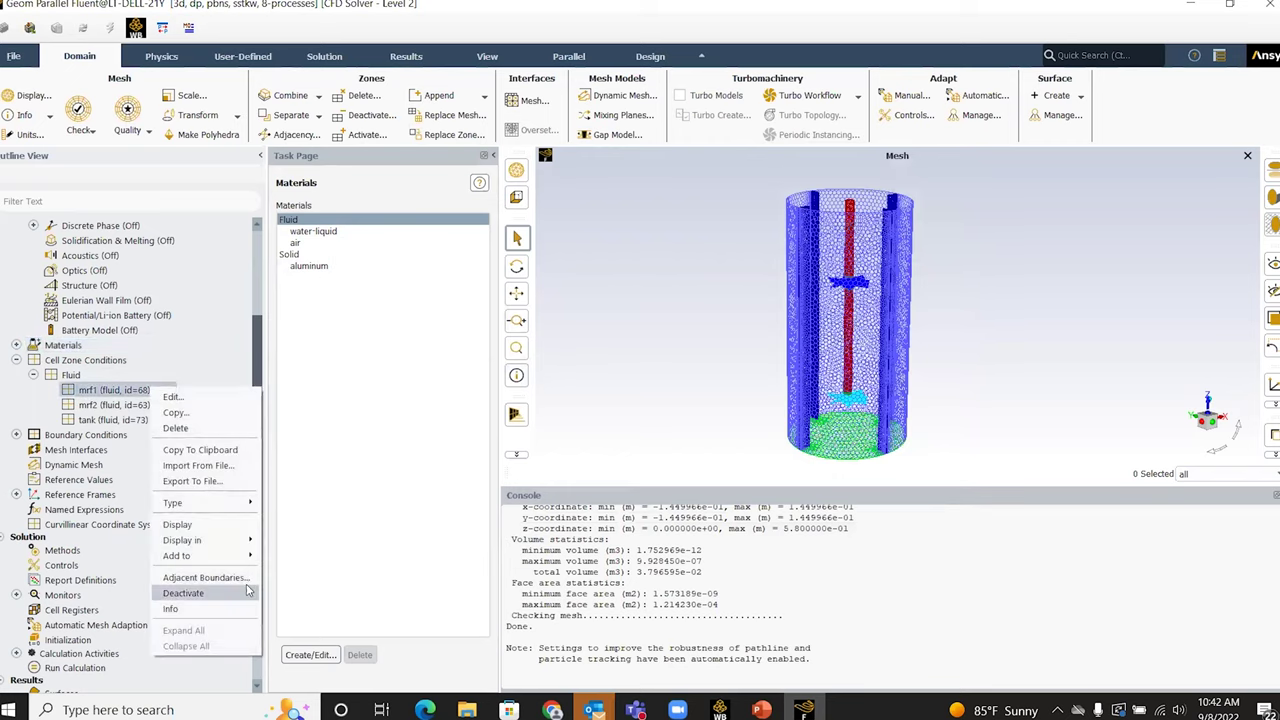
{"action": "left_click", "coordinate": [205, 526]}
{"action": "right_click", "coordinate": [140, 405]}
{"action": "mouse_move", "coordinate": [195, 575]}
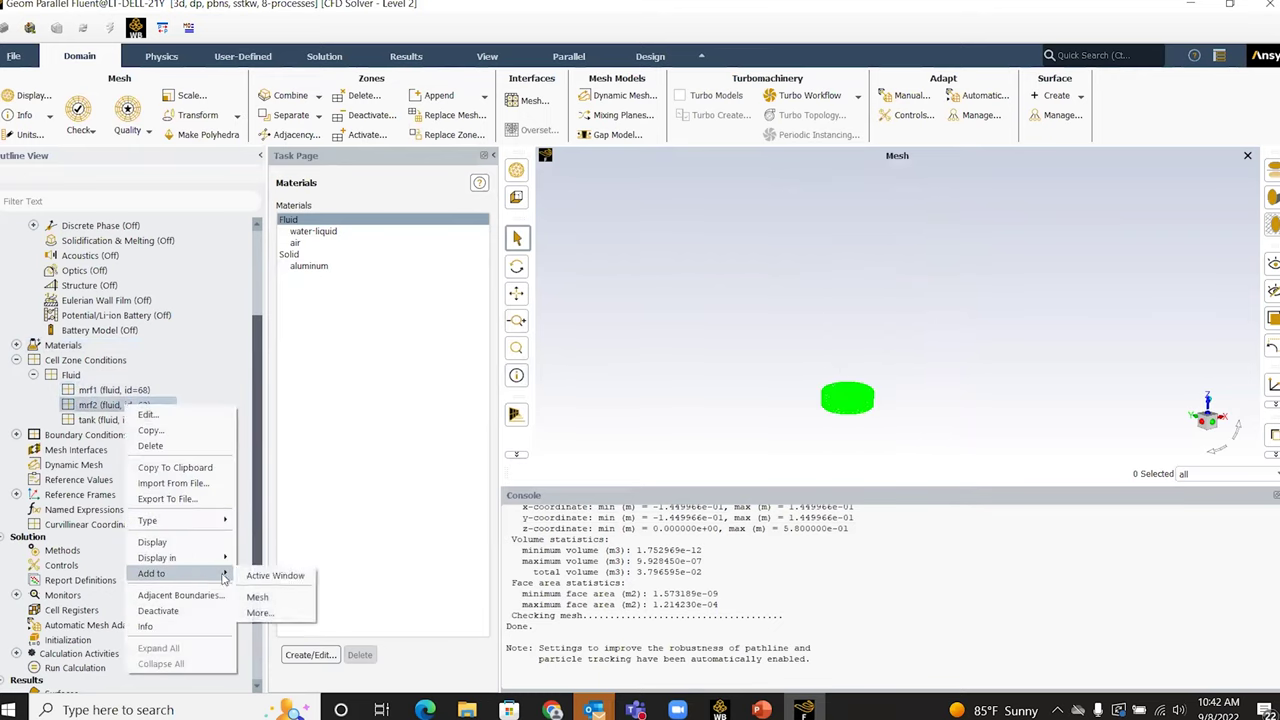
{"action": "left_click", "coordinate": [275, 575]}
{"action": "left_click_drag", "start_coordinate": [888, 337], "coordinate": [880, 420]}
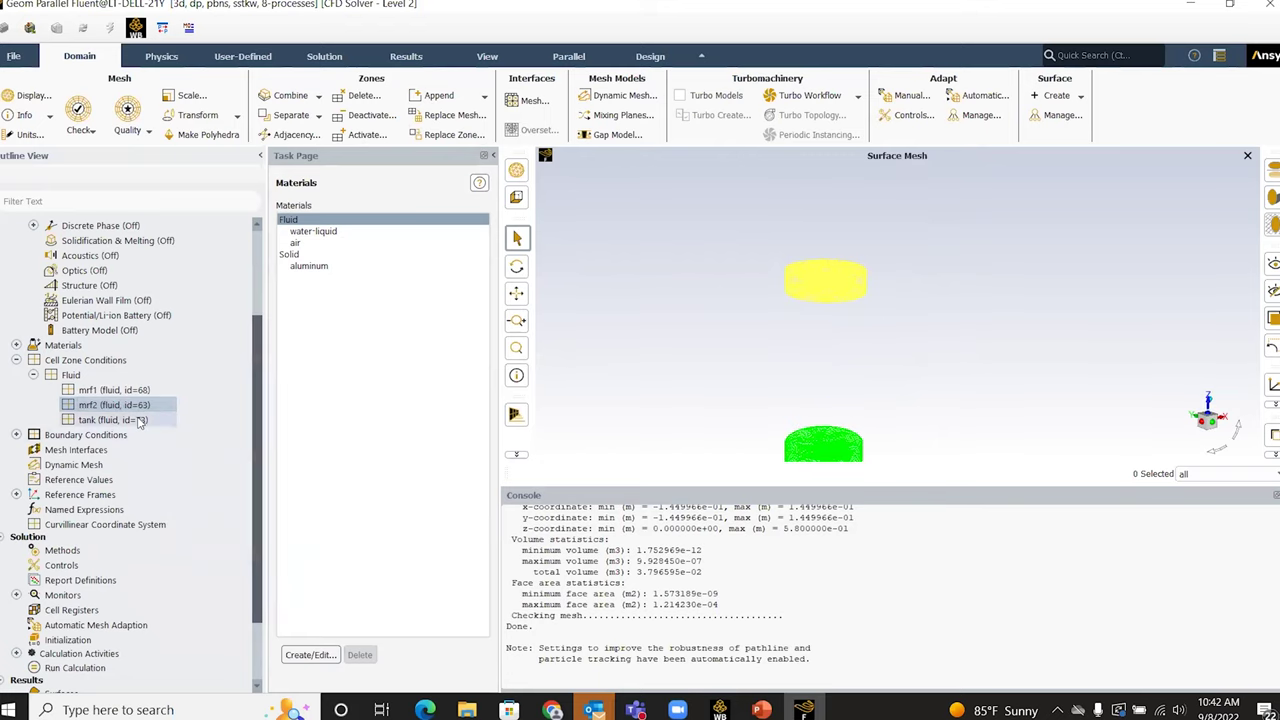
Assign water-liquid to the mrf1 cell zone and enable frame motion with a rotational speed of 300 rev/min
{"action": "left_click", "coordinate": [138, 390]}
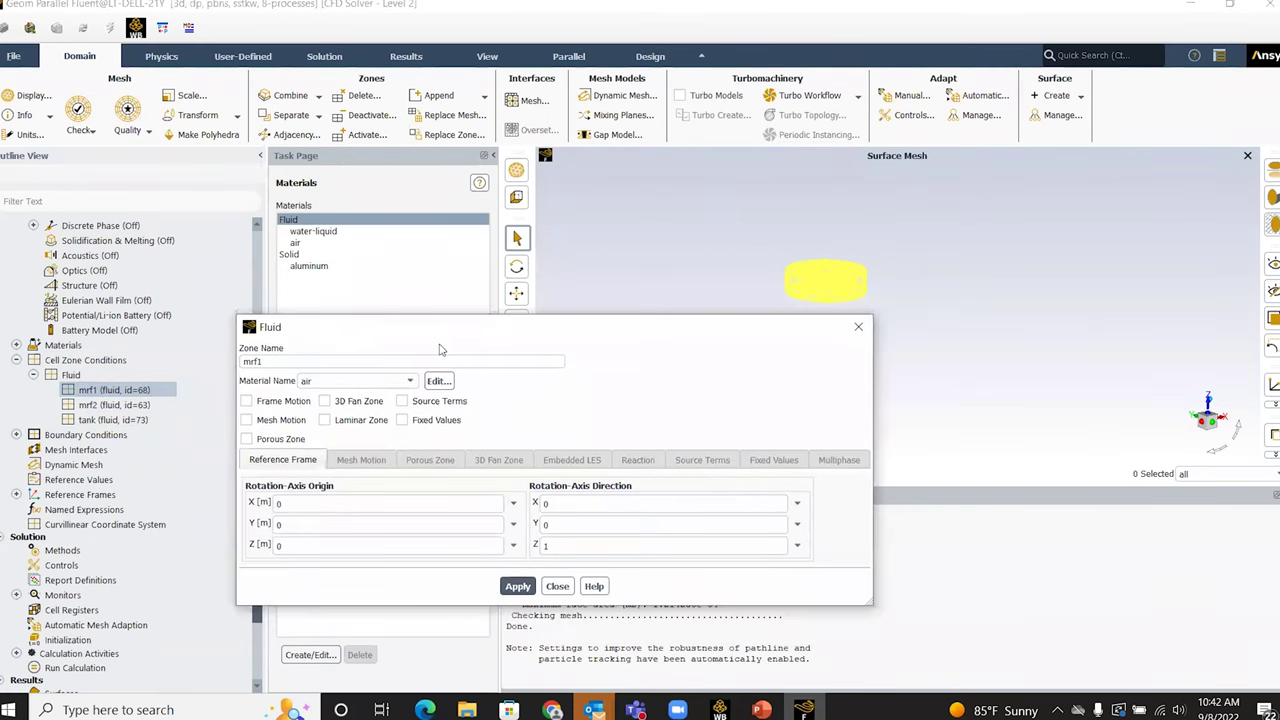
{"action": "left_click", "coordinate": [370, 380]}
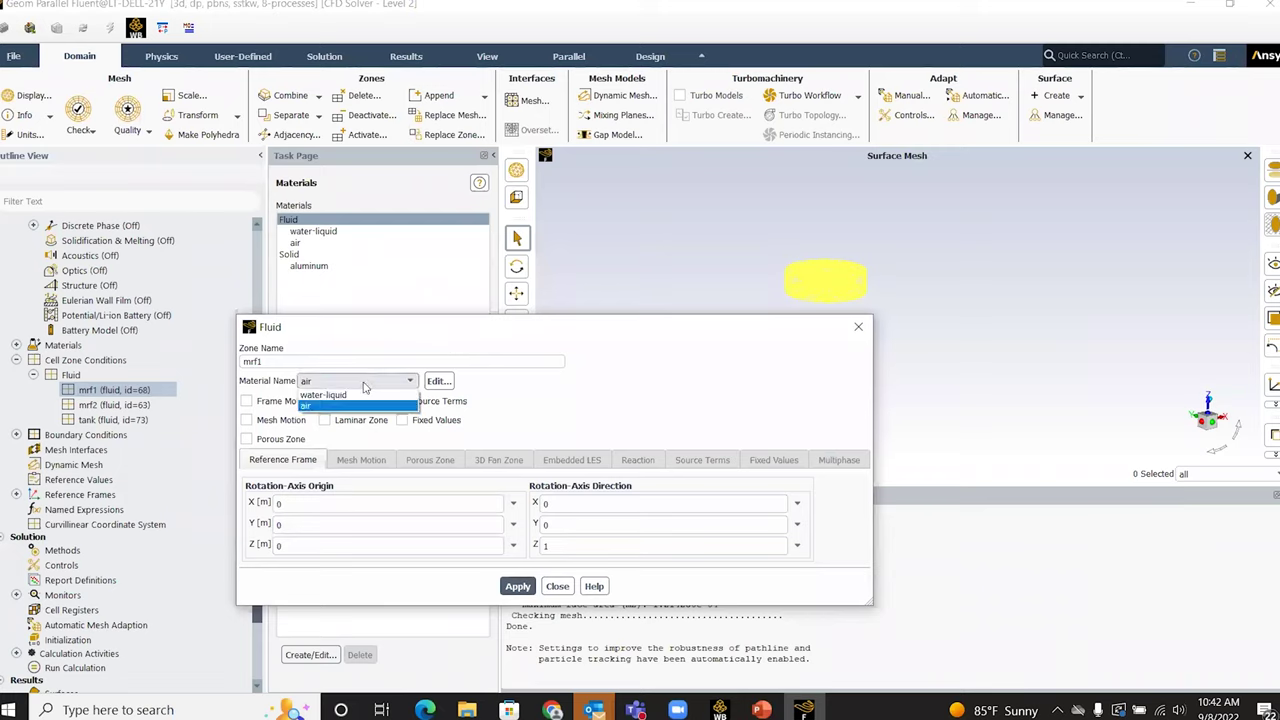
{"action": "left_click", "coordinate": [362, 393]}
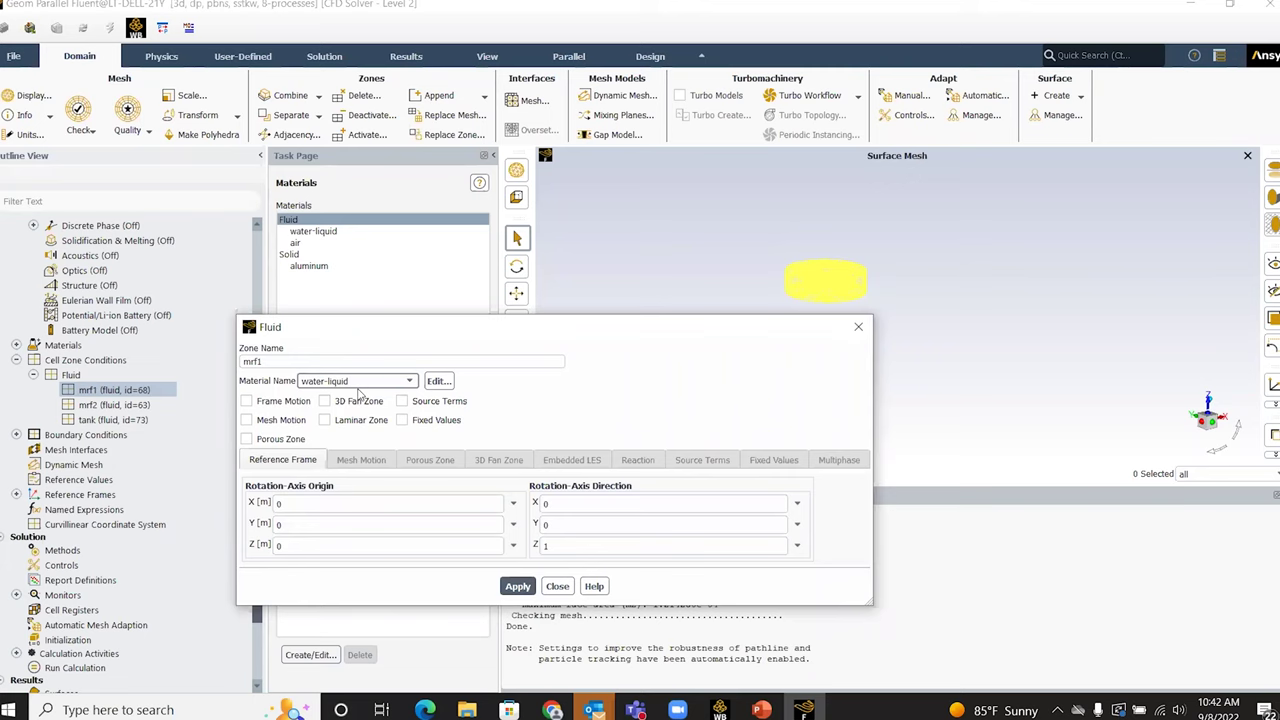
{"action": "left_click", "coordinate": [287, 403]}
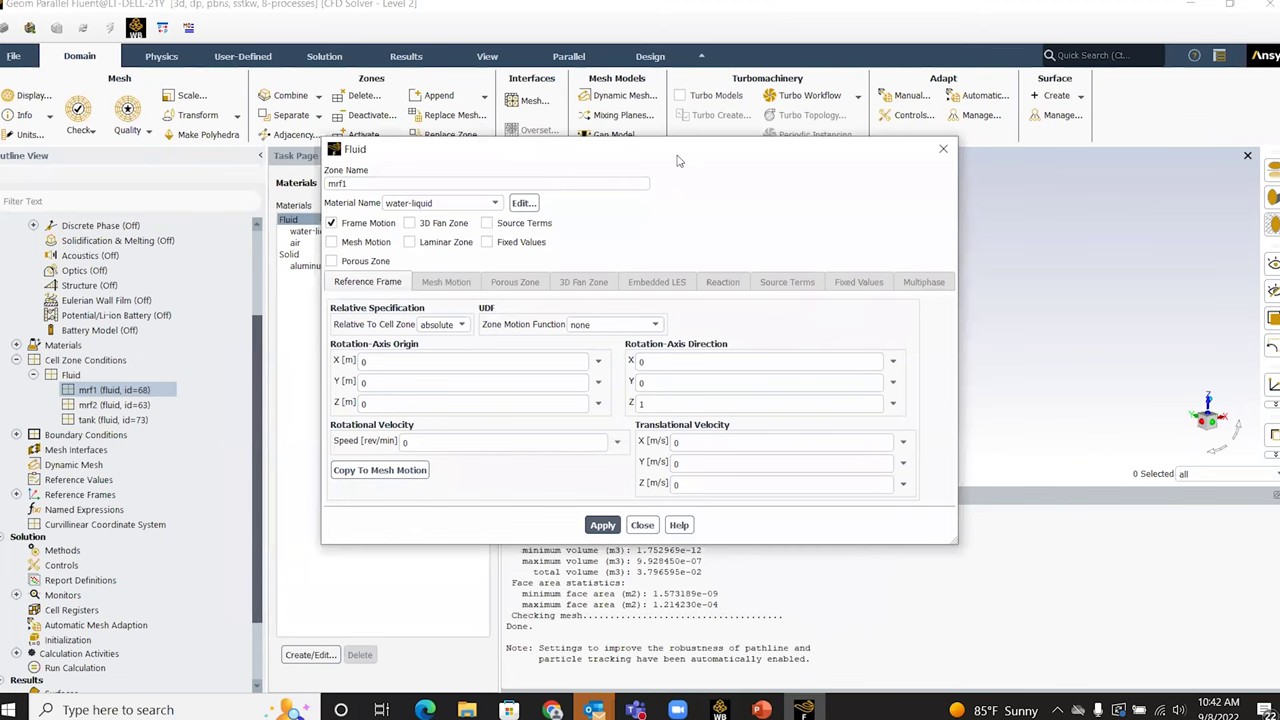
{"action": "left_click_drag", "start_coordinate": [676, 160], "coordinate": [457, 172]}
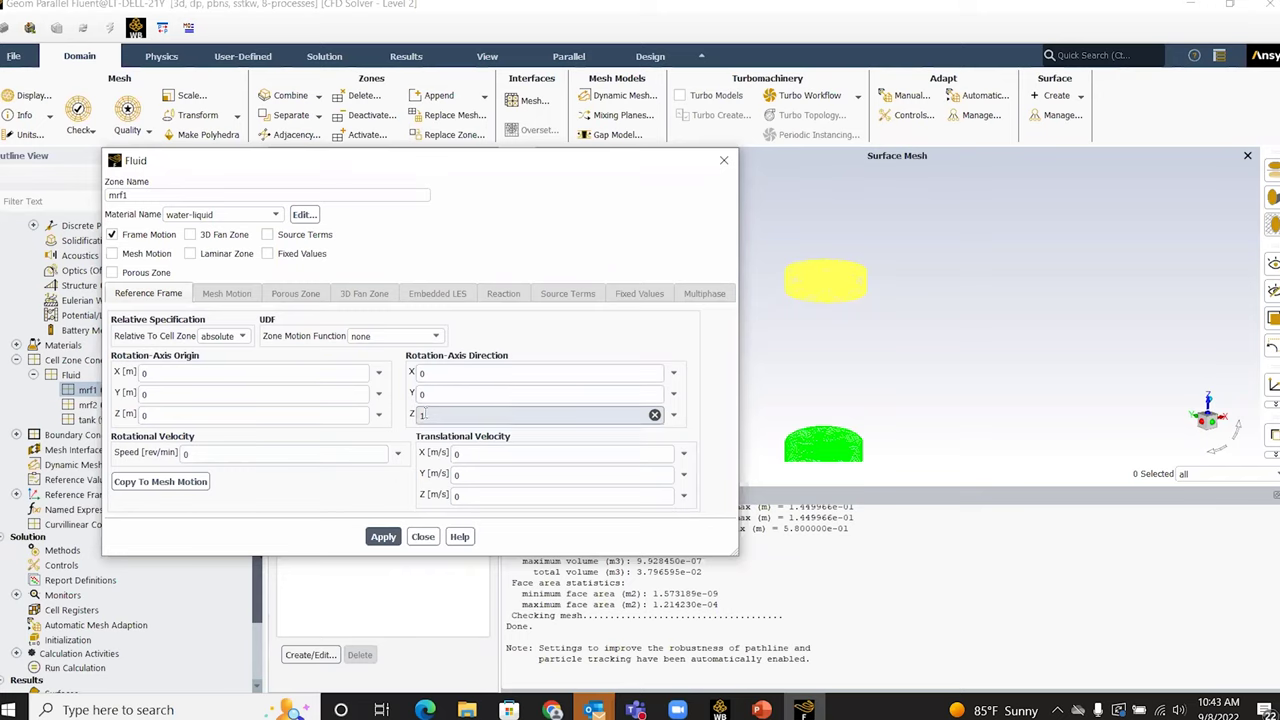
{"action": "double_click", "coordinate": [186, 453]}
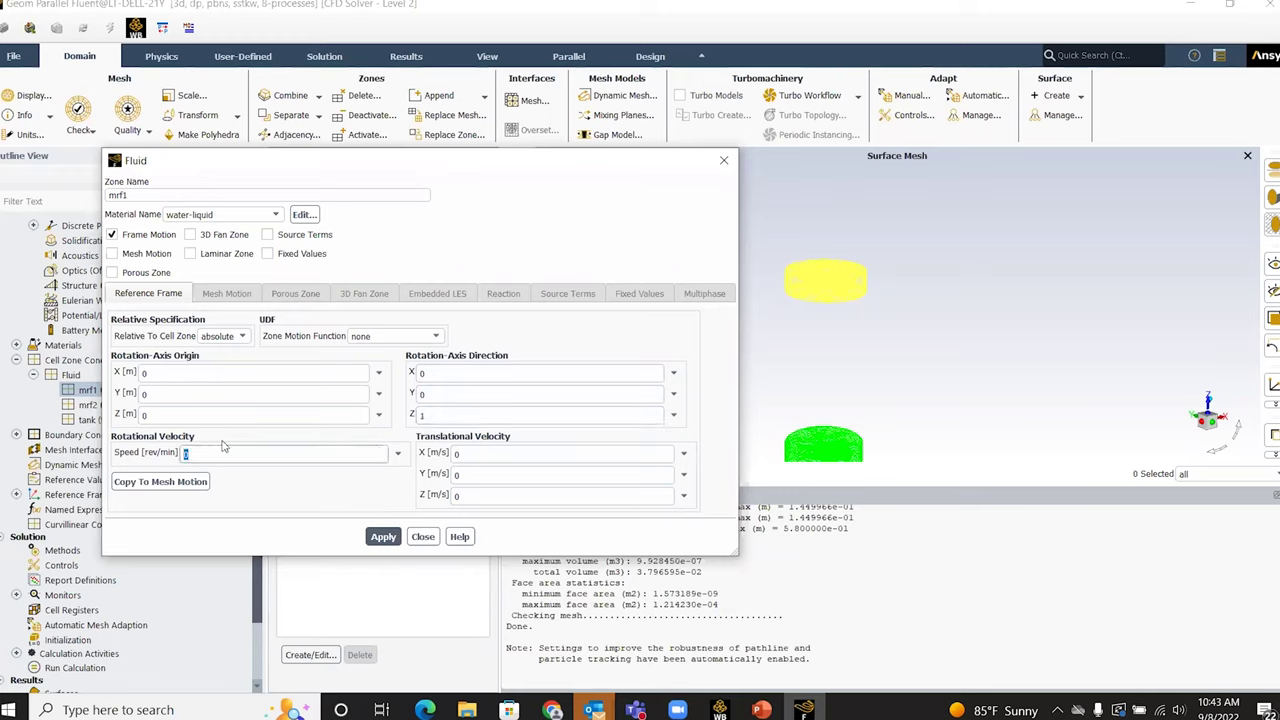
{"action": "type", "text": "300"}
{"action": "left_click", "coordinate": [385, 537]}
{"action": "left_click", "coordinate": [424, 536]}
Copy the cell zone conditions of mrf1 to mrf2
{"action": "right_click", "coordinate": [150, 391]}
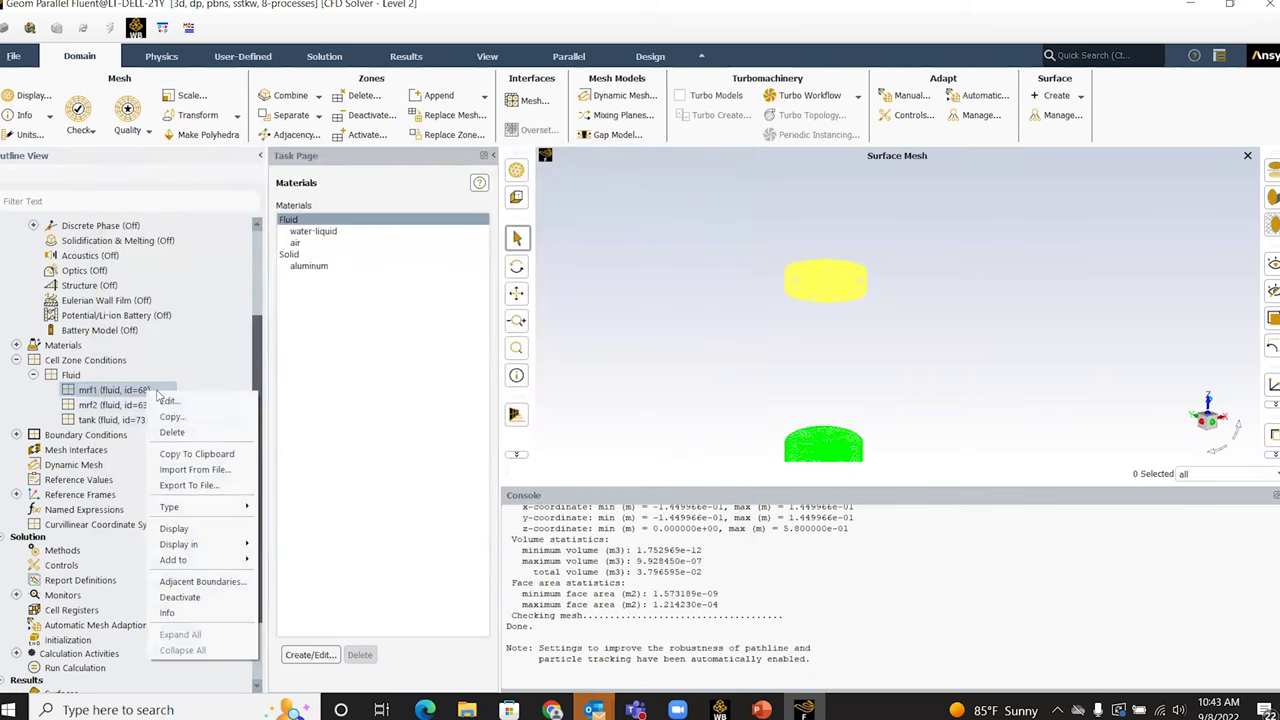
{"action": "left_click", "coordinate": [175, 418]}
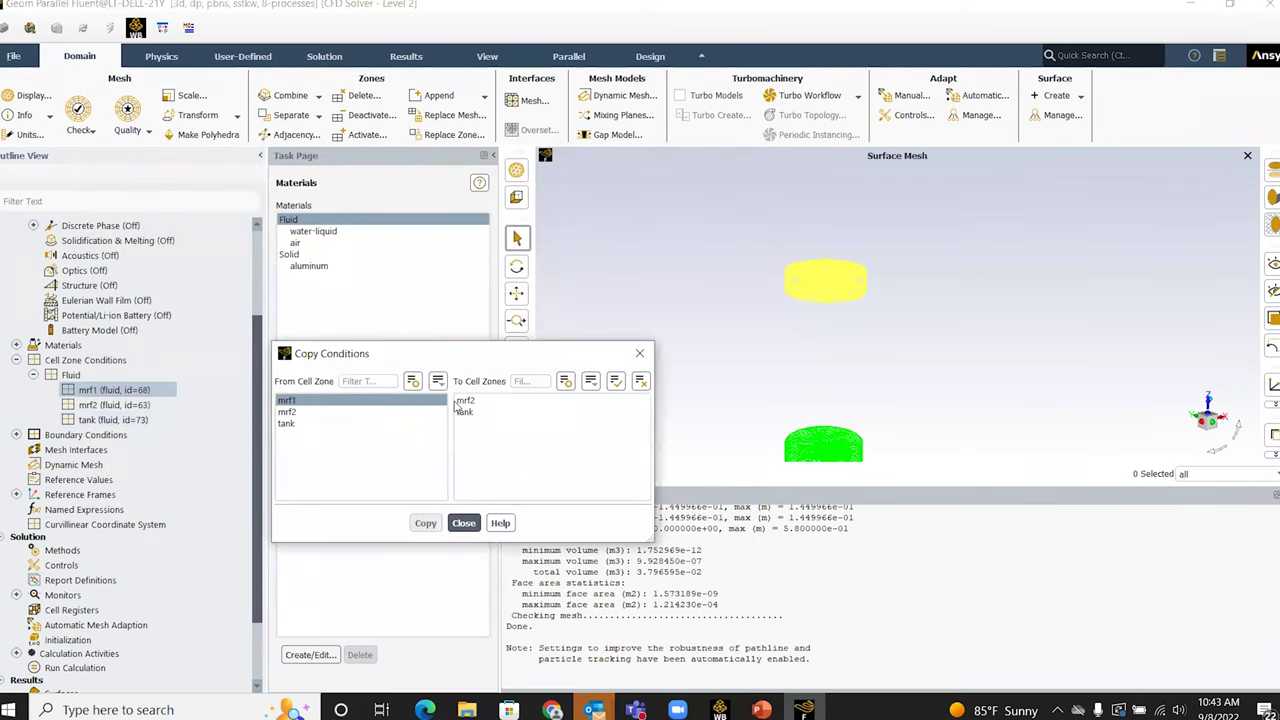
{"action": "left_click", "coordinate": [464, 402]}
{"action": "left_click", "coordinate": [427, 523]}
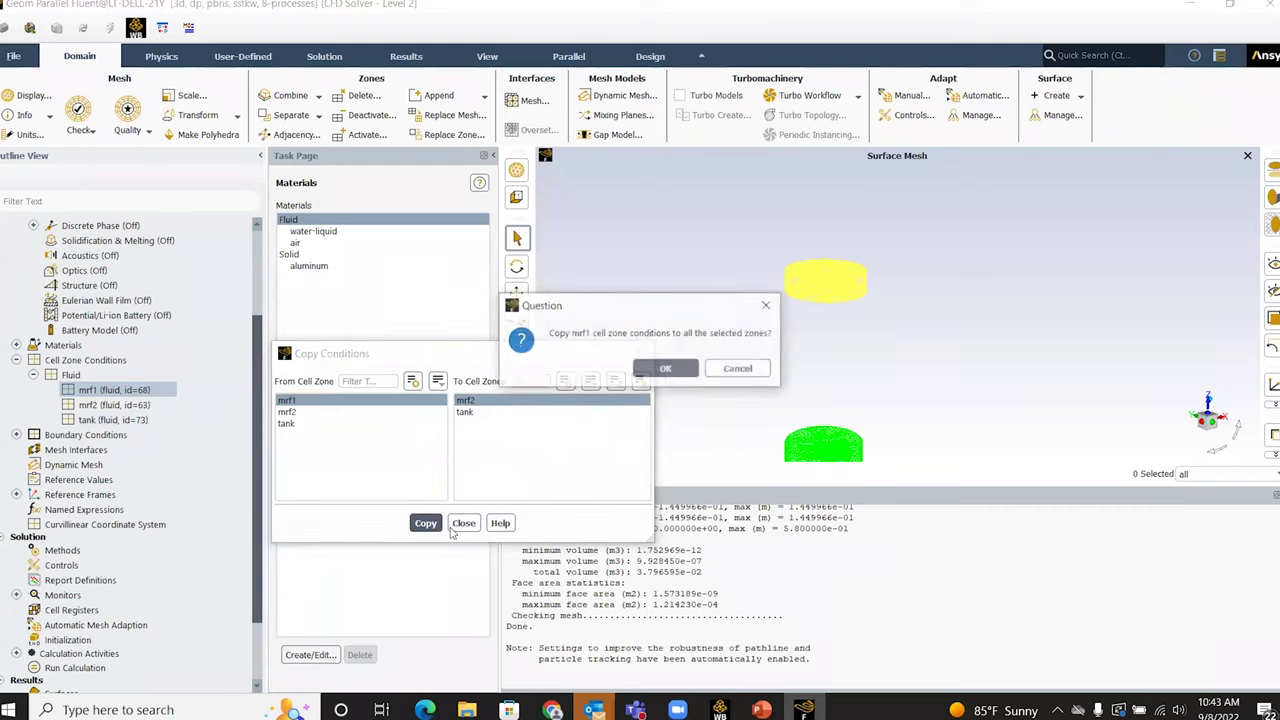
{"action": "left_click", "coordinate": [666, 369]}
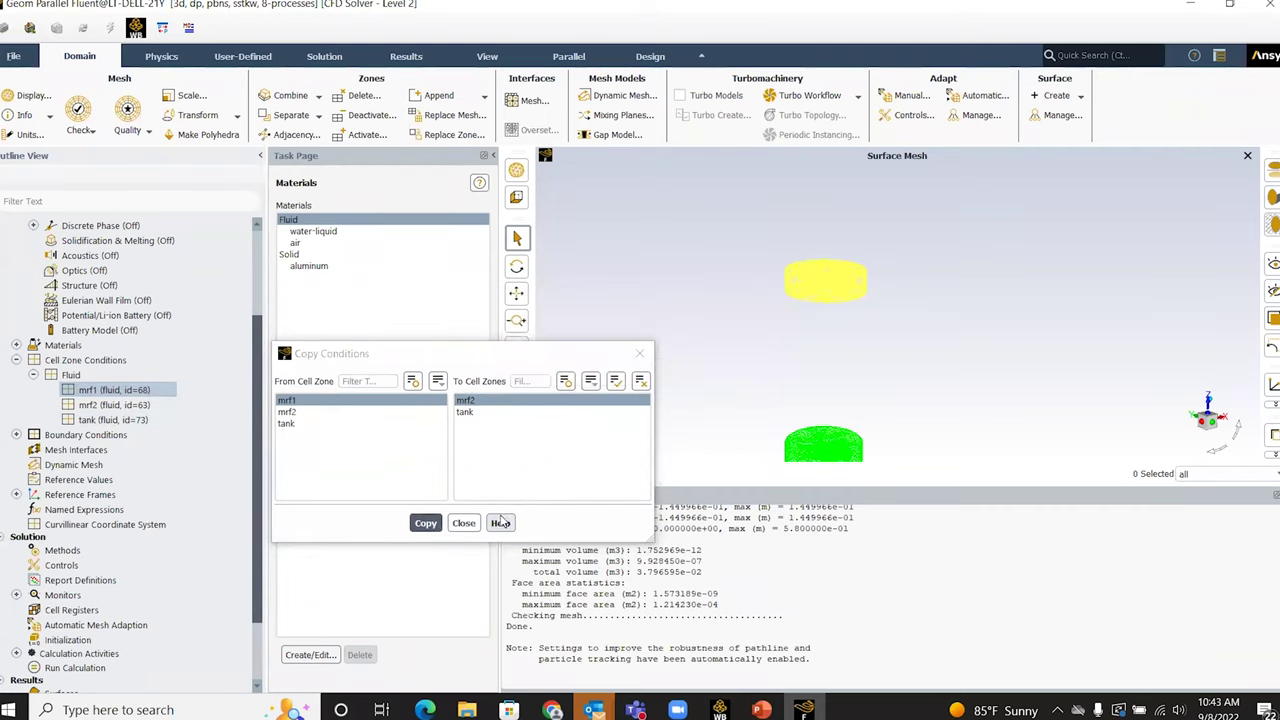
{"action": "left_click", "coordinate": [464, 523]}
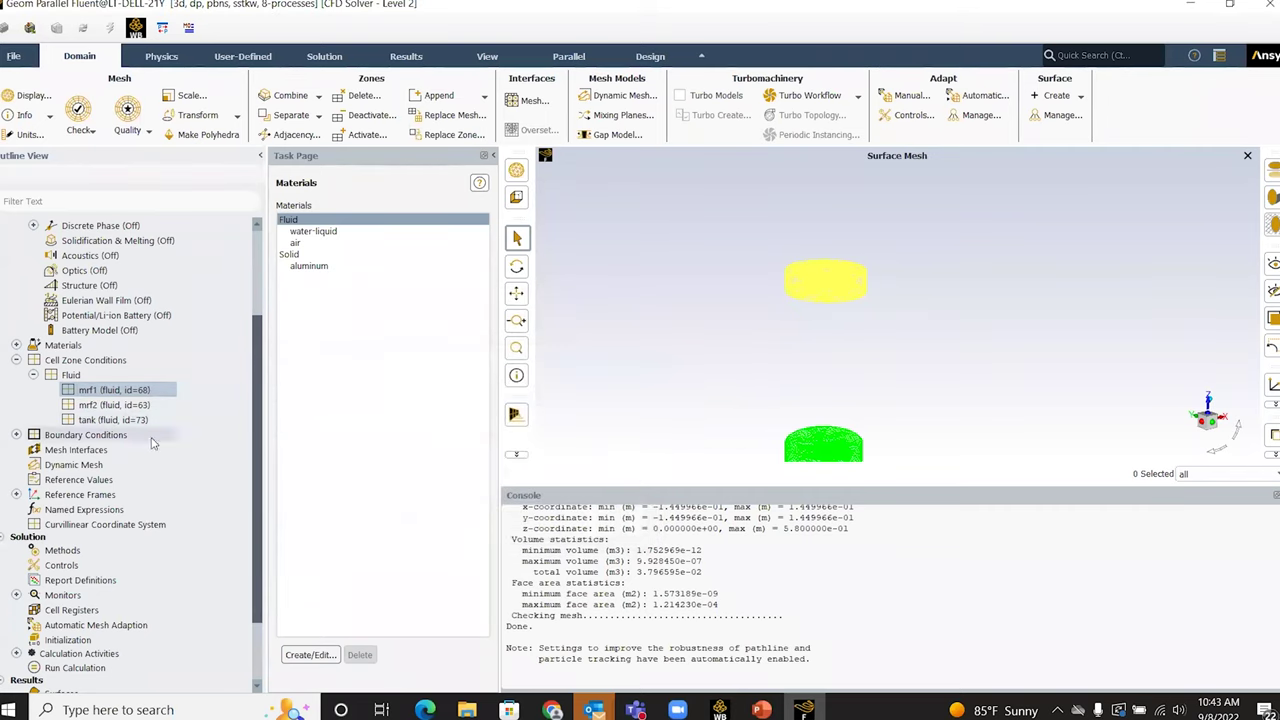
Check the mrf2 zone settings and assign water-liquid to the tank cell zone without frame motion
{"action": "double_click", "coordinate": [132, 408]}
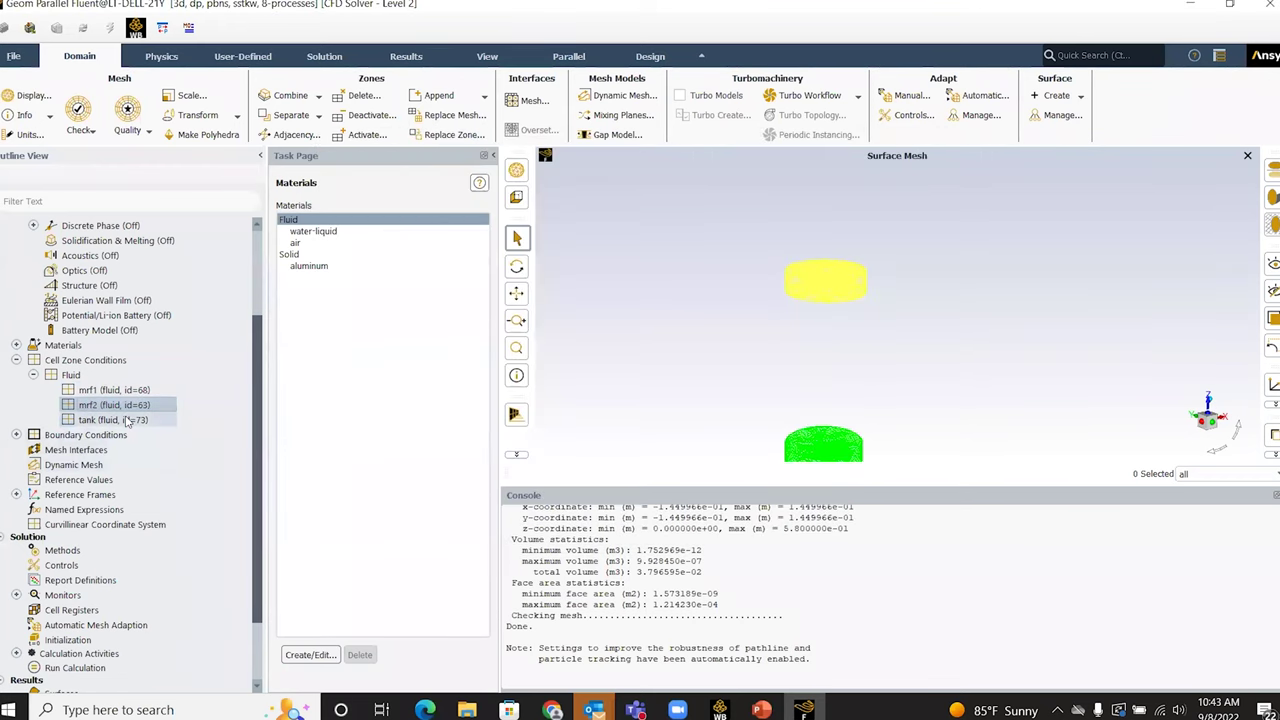
{"action": "double_click", "coordinate": [127, 421]}
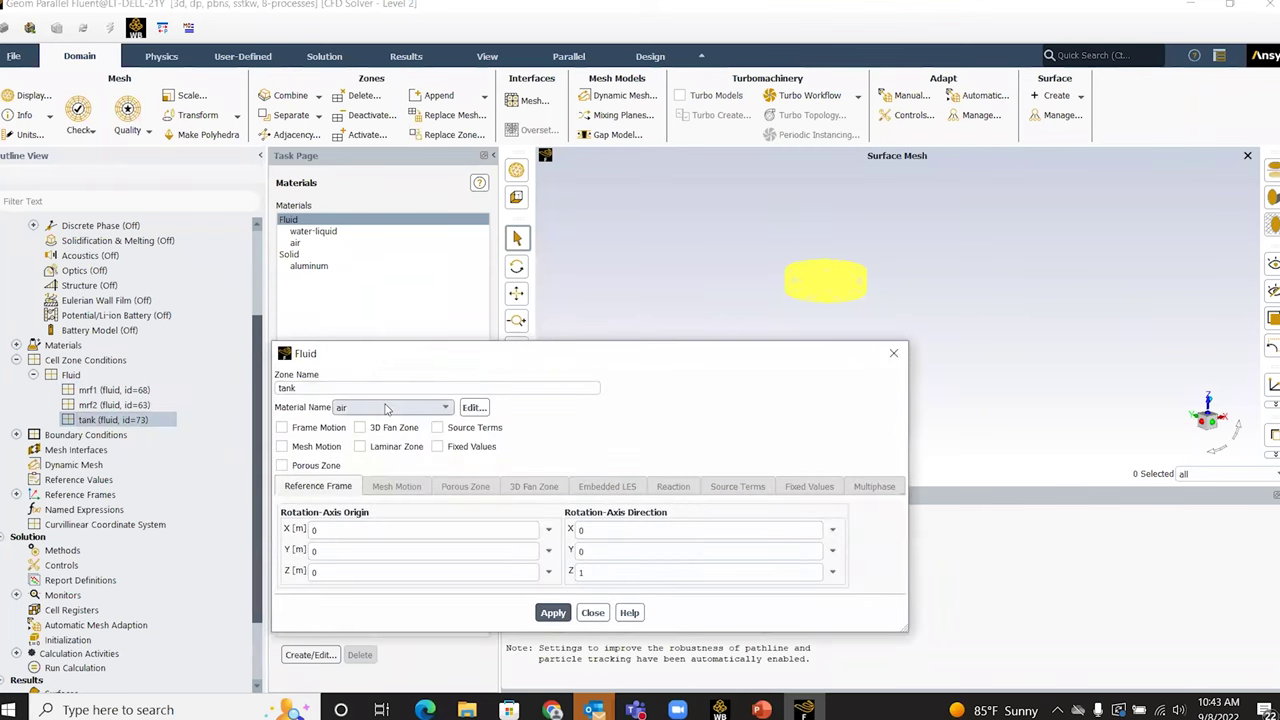
{"action": "left_click", "coordinate": [386, 408]}
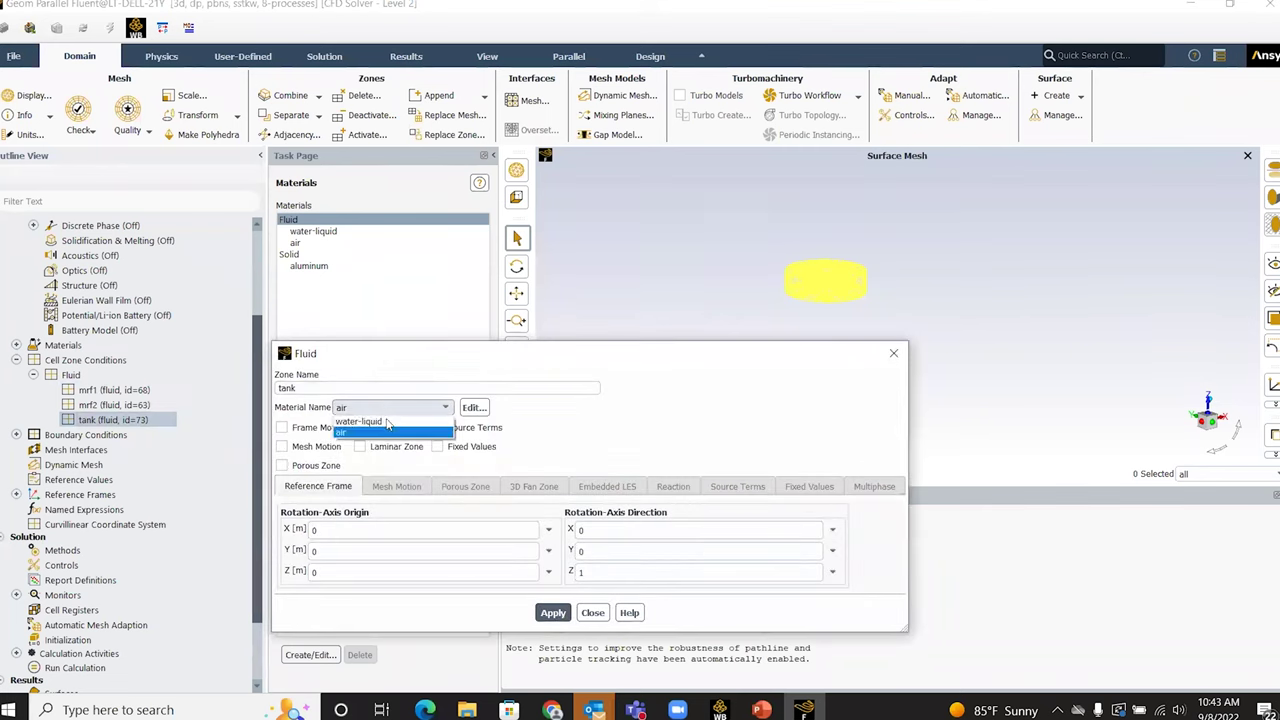
{"action": "left_click", "coordinate": [388, 424]}
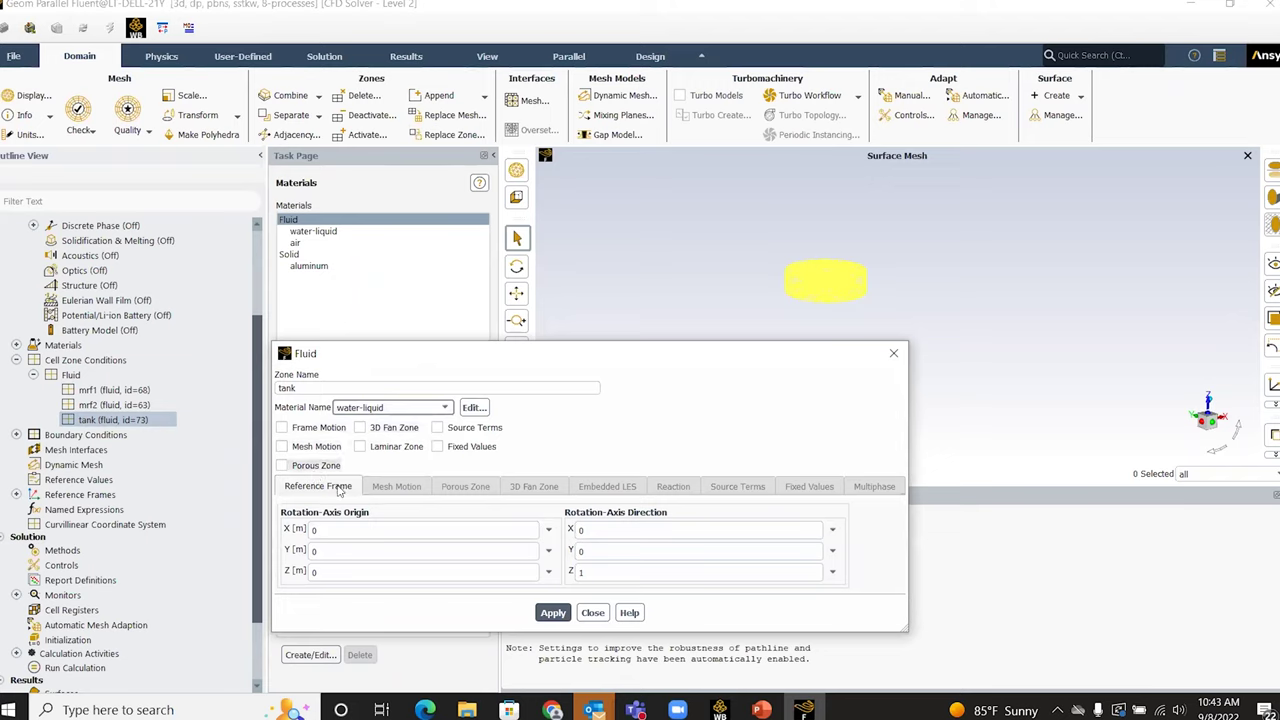
{"action": "left_click", "coordinate": [553, 612]}
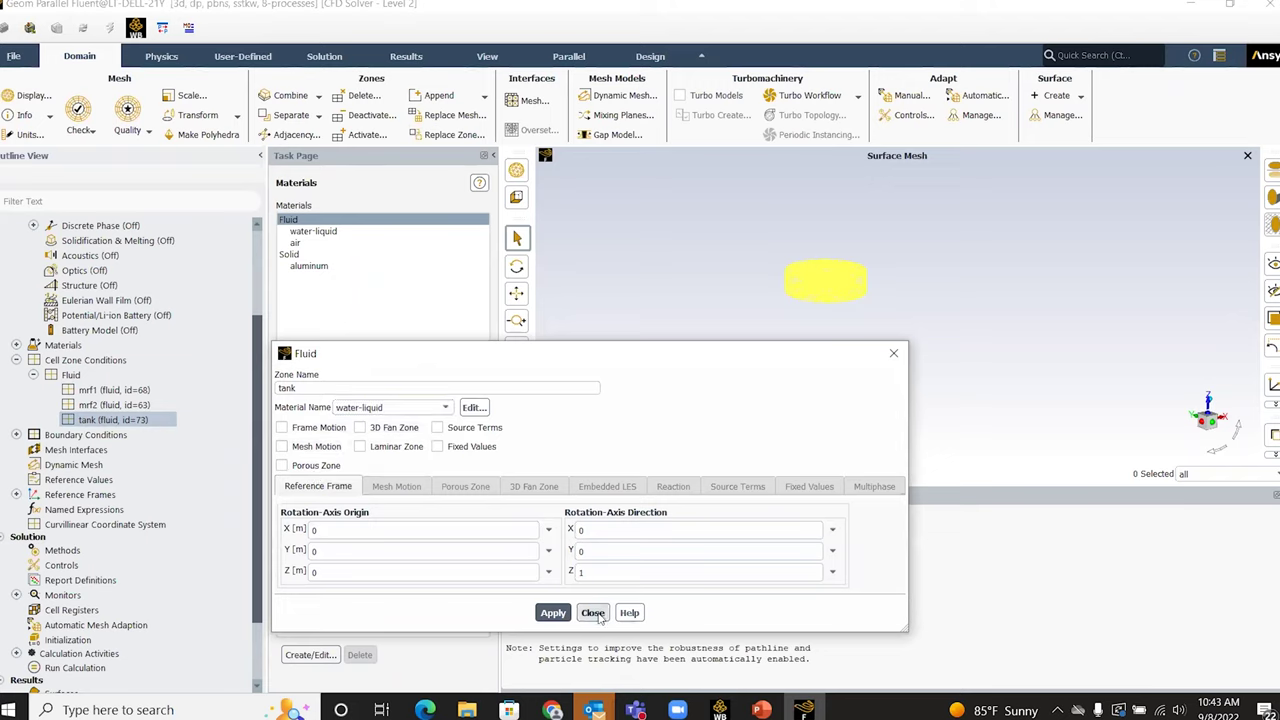
Review the frame motion settings of the mrf1 cell zone, including its rotation axis and rotational velocity
{"action": "left_click", "coordinate": [593, 612]}
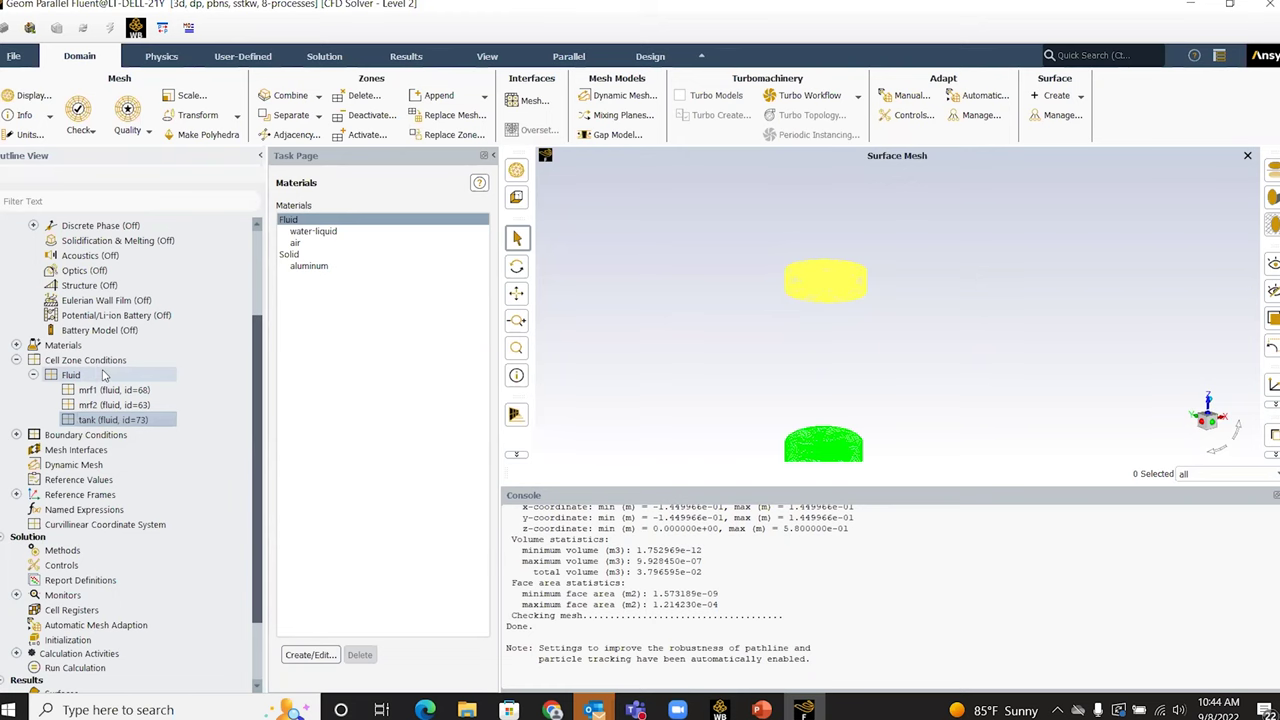
{"action": "double_click", "coordinate": [114, 392]}
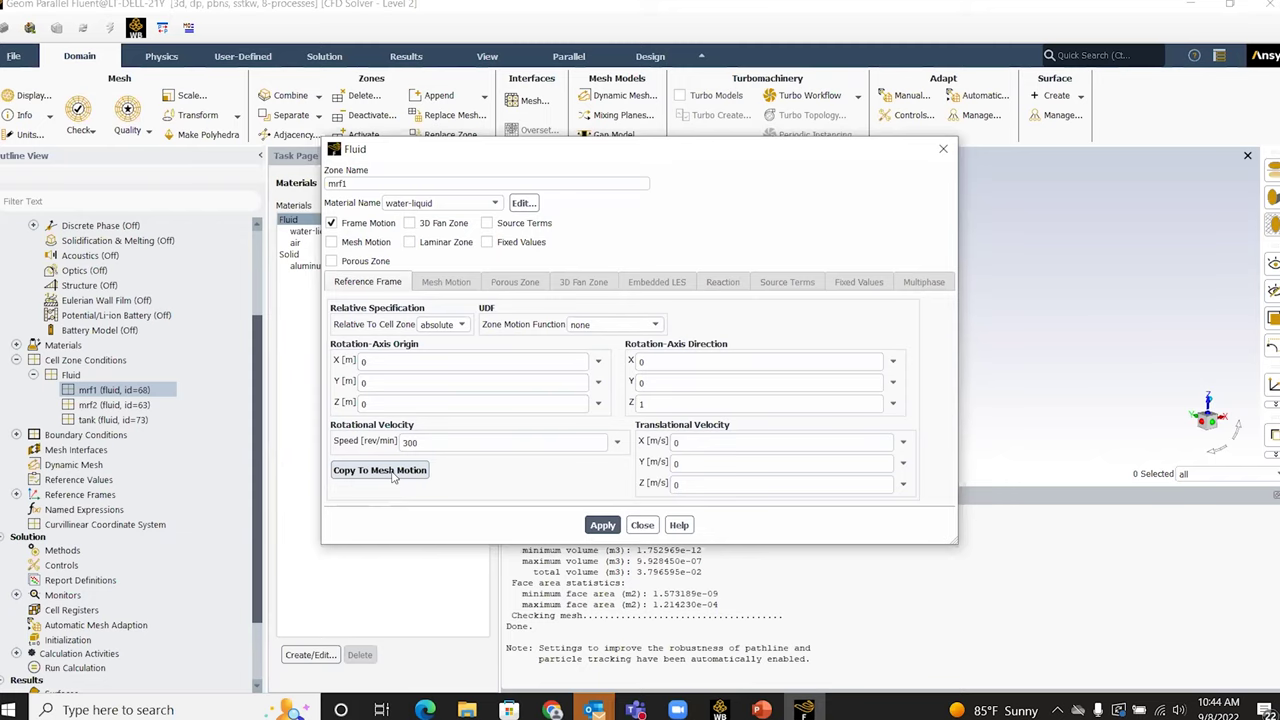
{"action": "left_click", "coordinate": [642, 525]}
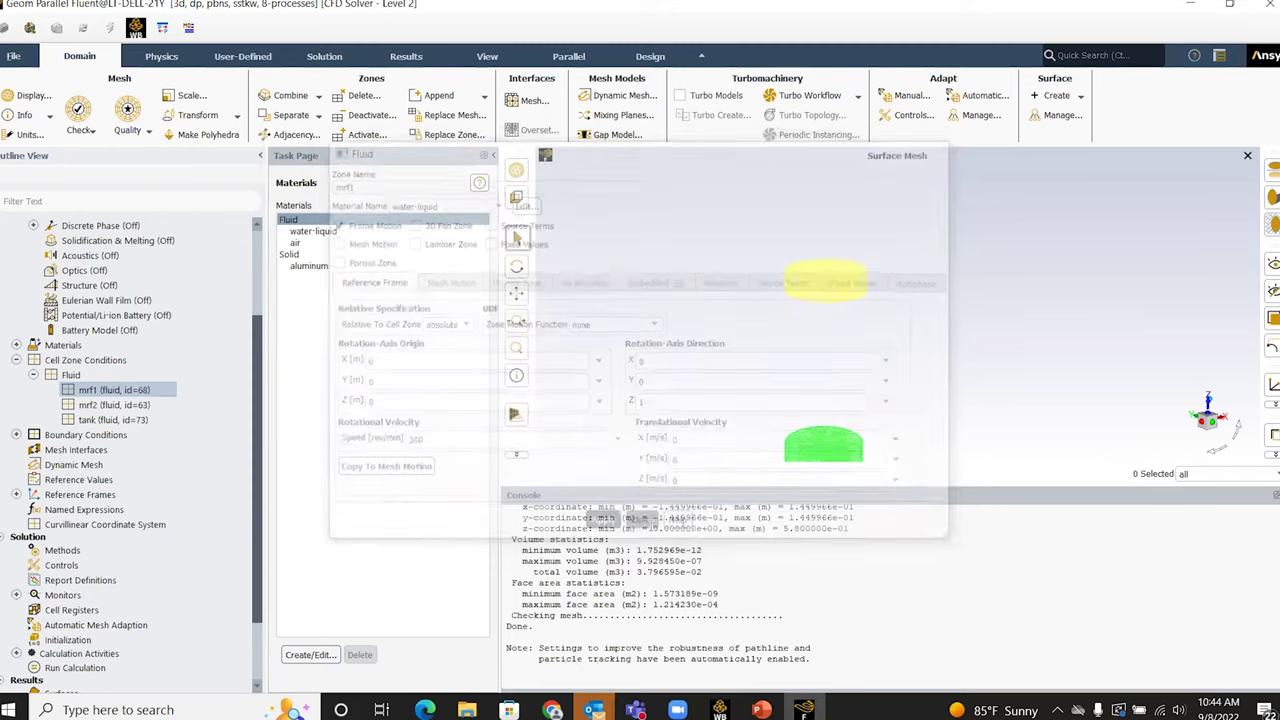
Examine the internal, symmetry and wall zones listed under the boundary conditions
{"action": "left_click", "coordinate": [16, 360]}
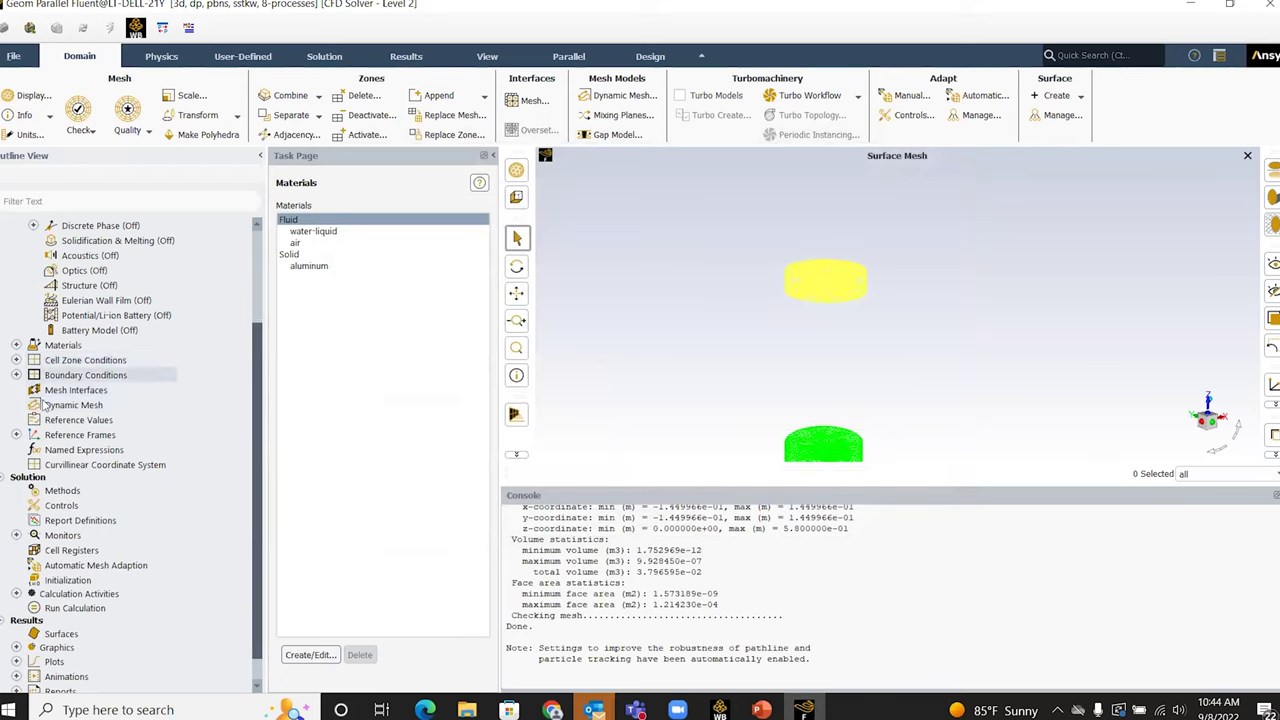
{"action": "left_click", "coordinate": [16, 375]}
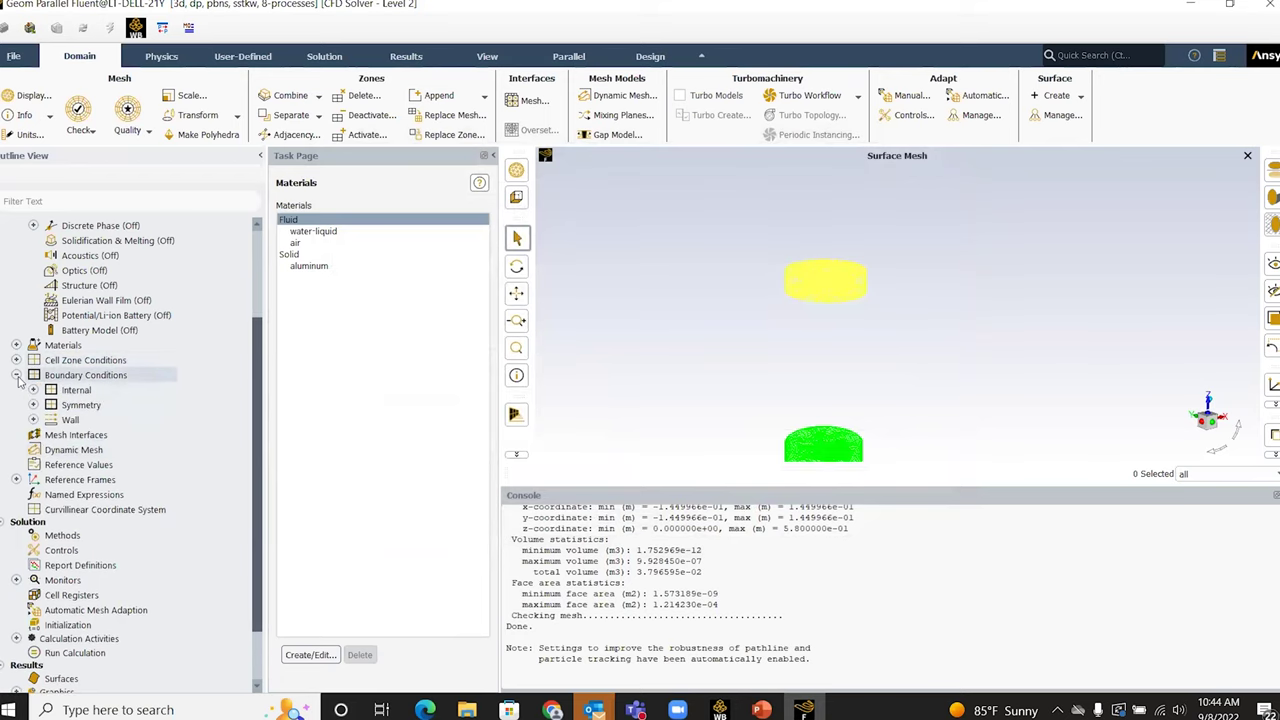
{"action": "left_click", "coordinate": [33, 390]}
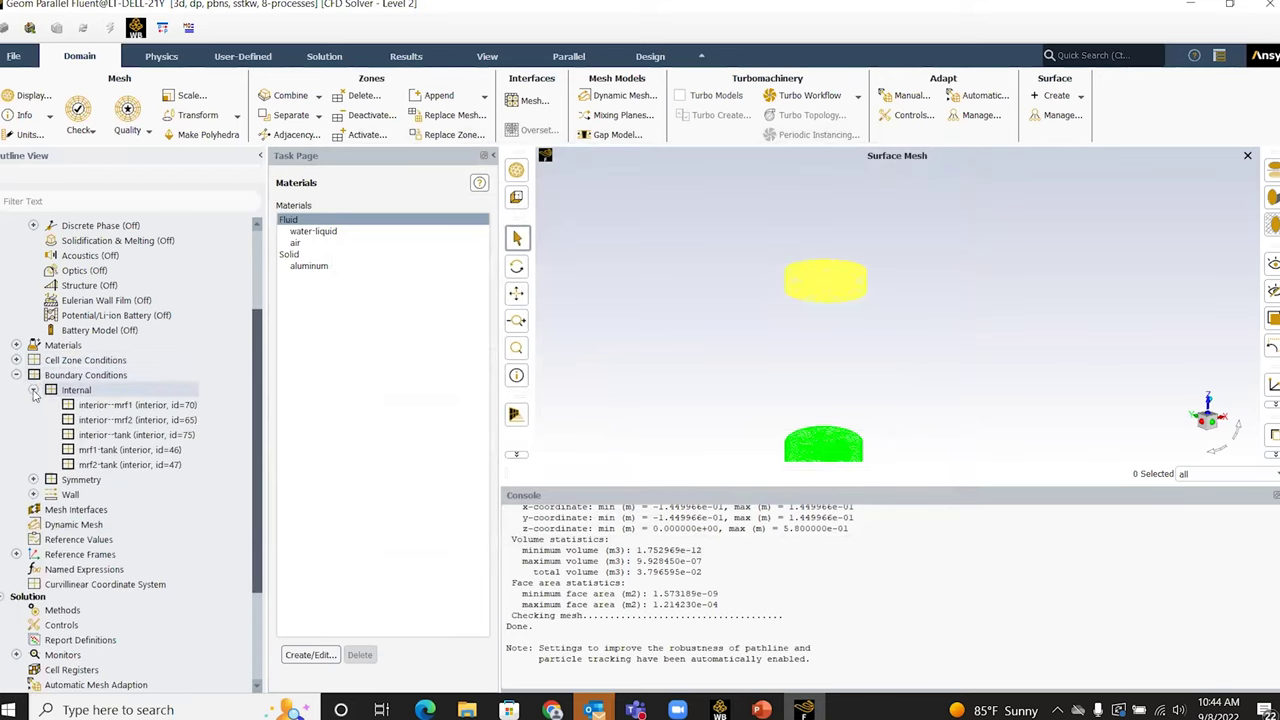
{"action": "left_click", "coordinate": [34, 480]}
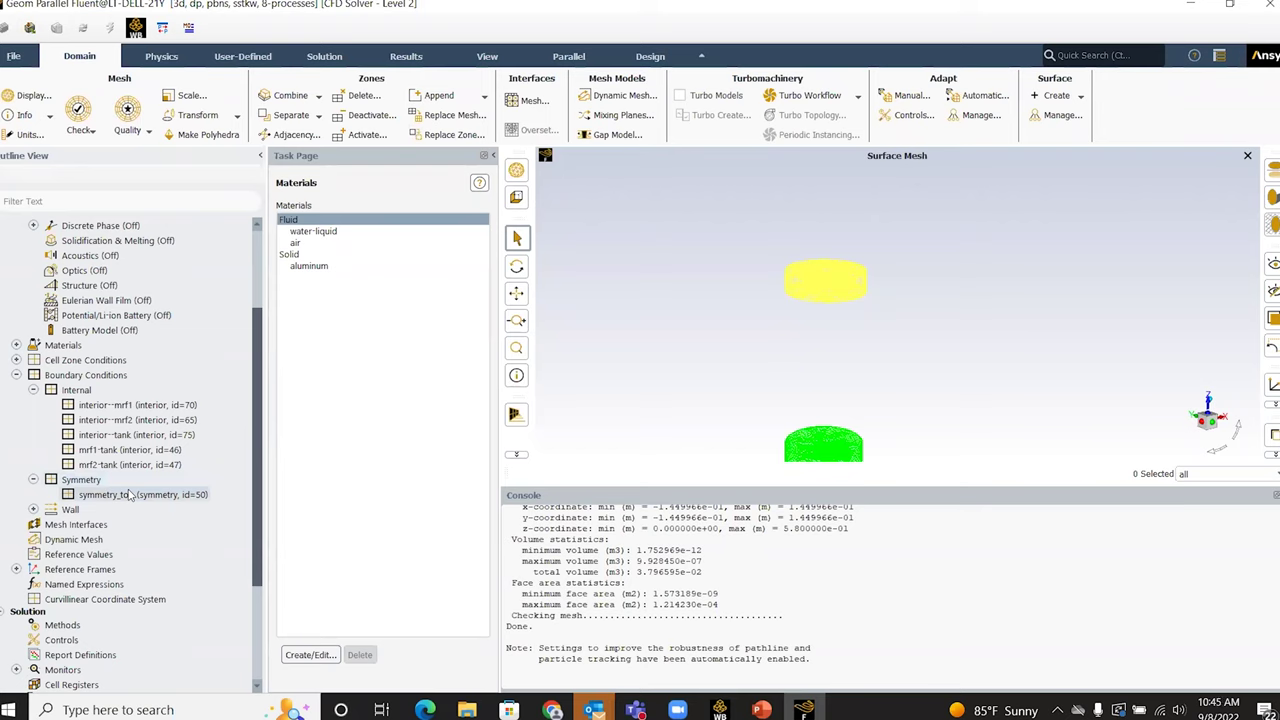
{"action": "left_click", "coordinate": [35, 510]}
{"action": "scroll", "coordinate": [60, 510], "scroll_direction": "down", "scroll_amount": 4}
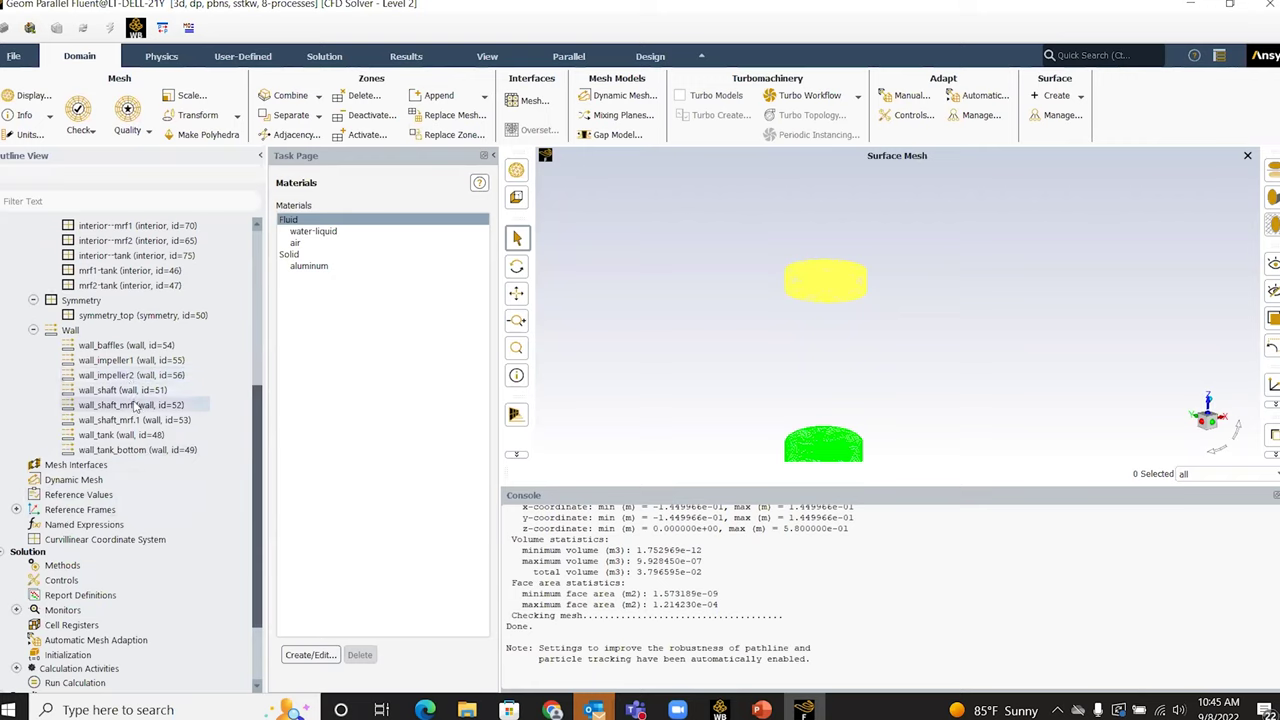
Display the walls wall_impeller1, wall_impeller2, wall_shaft, wall_shaft_mrf and wall_shaft_mrf.1 together in the graphics window
{"action": "left_click", "coordinate": [139, 365]}
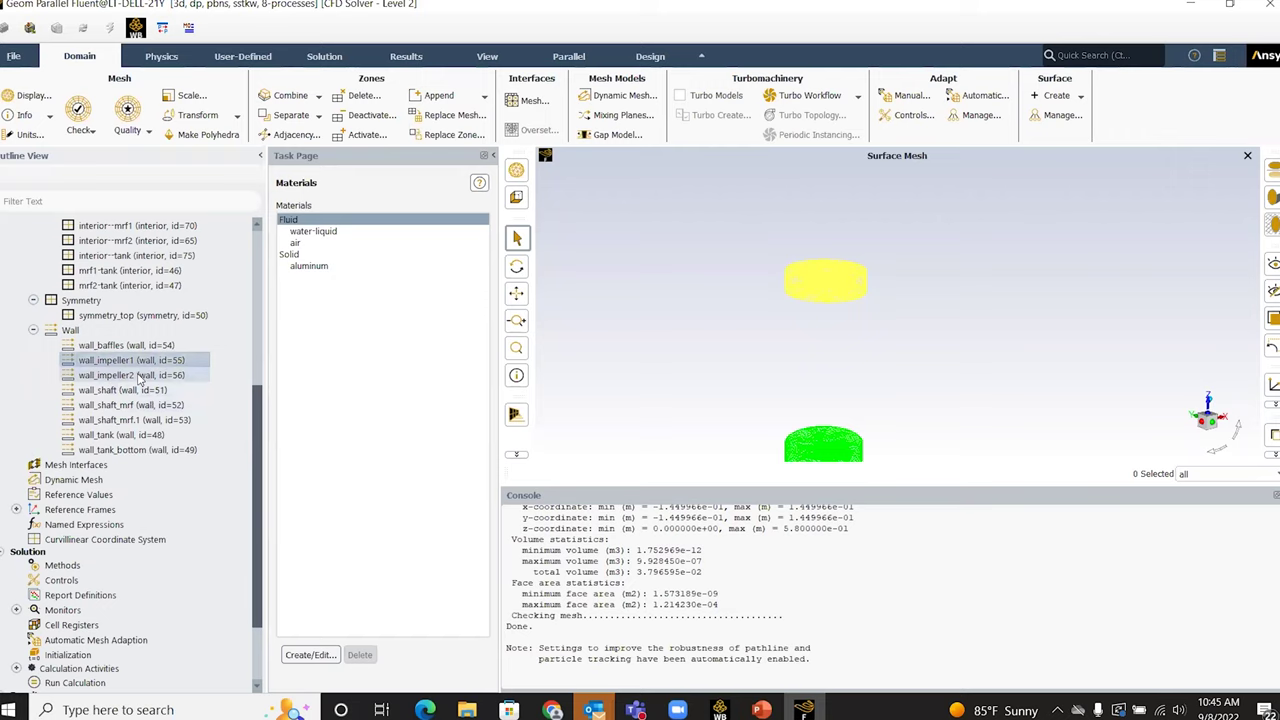
{"action": "left_click", "coordinate": [140, 390], "text": "shift"}
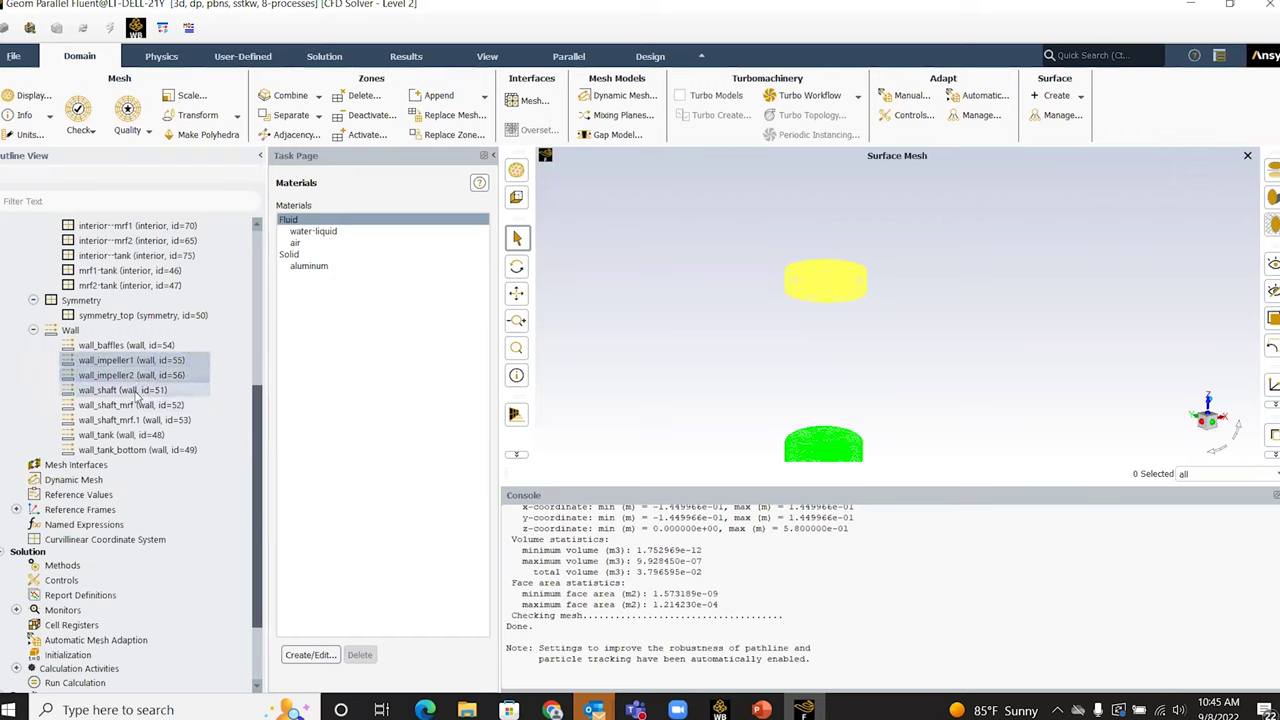
{"action": "left_click", "coordinate": [132, 405], "text": "shift"}
{"action": "left_click", "coordinate": [160, 424], "text": "shift"}
{"action": "right_click", "coordinate": [160, 424]}
{"action": "left_click", "coordinate": [185, 545]}
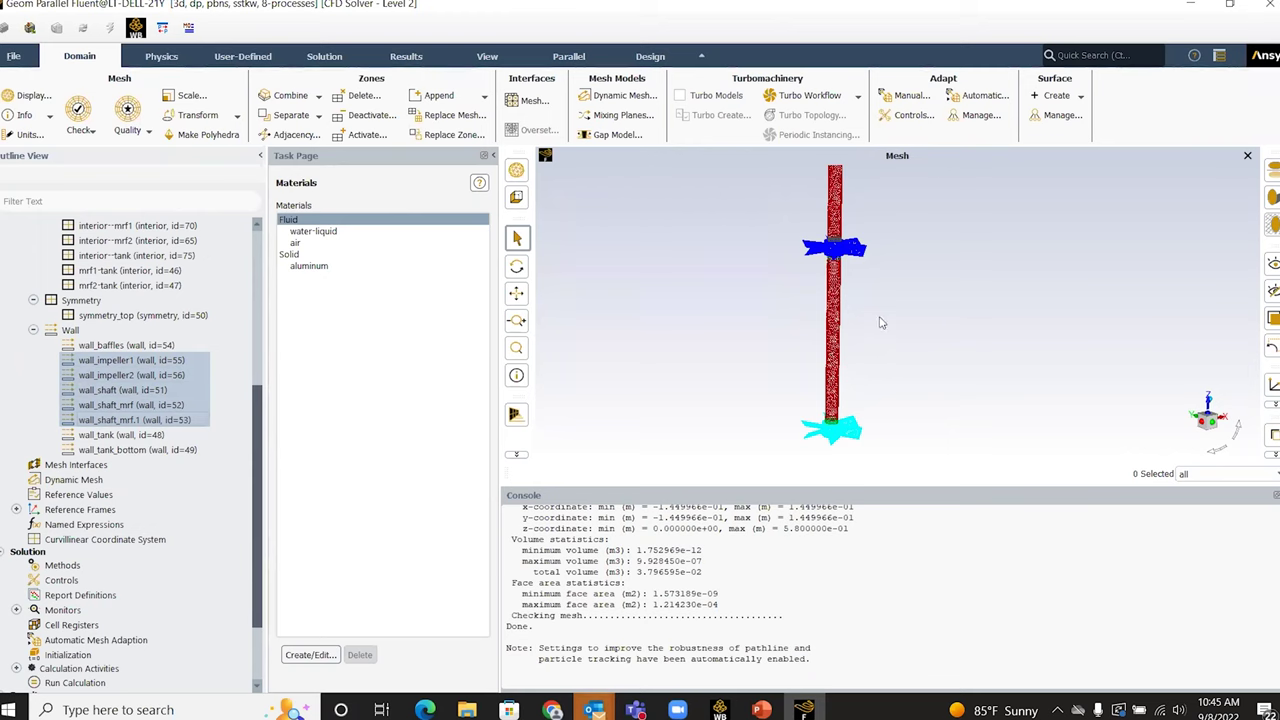
Inspect both impellers and the shaft in the mesh display, picking out the upper impeller and the shaft section between the impellers
{"action": "scroll", "coordinate": [882, 318], "scroll_direction": "down", "scroll_amount": 2}
{"action": "scroll", "coordinate": [857, 334], "scroll_direction": "up", "scroll_amount": 5}
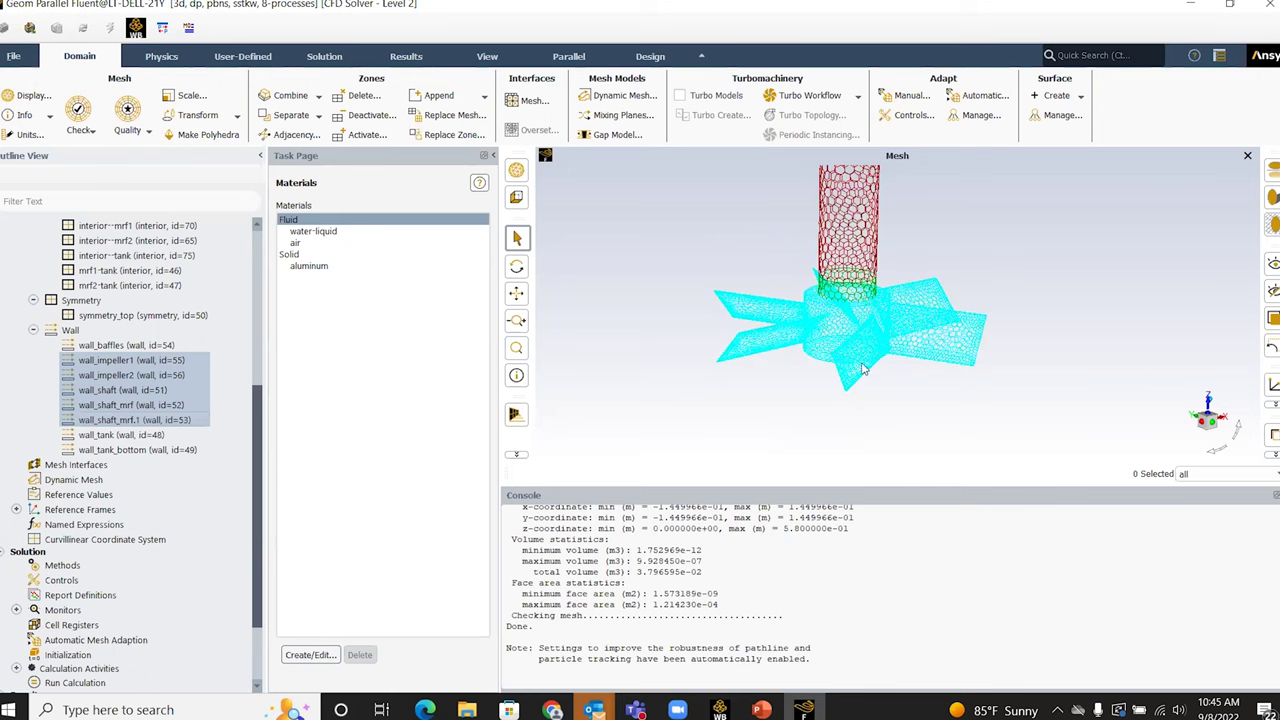
{"action": "scroll", "coordinate": [849, 379], "scroll_direction": "down", "scroll_amount": 4}
{"action": "scroll", "coordinate": [877, 168], "scroll_direction": "up", "scroll_amount": 5}
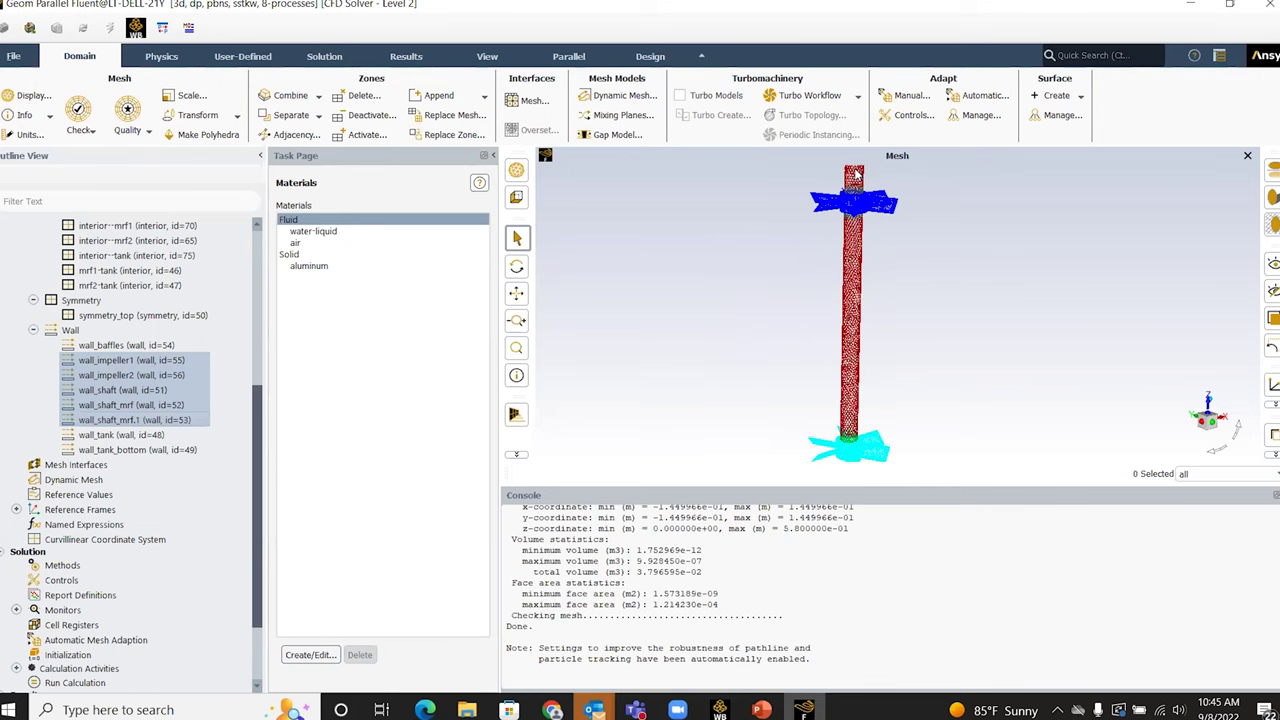
{"action": "scroll", "coordinate": [855, 173], "scroll_direction": "up", "scroll_amount": 3}
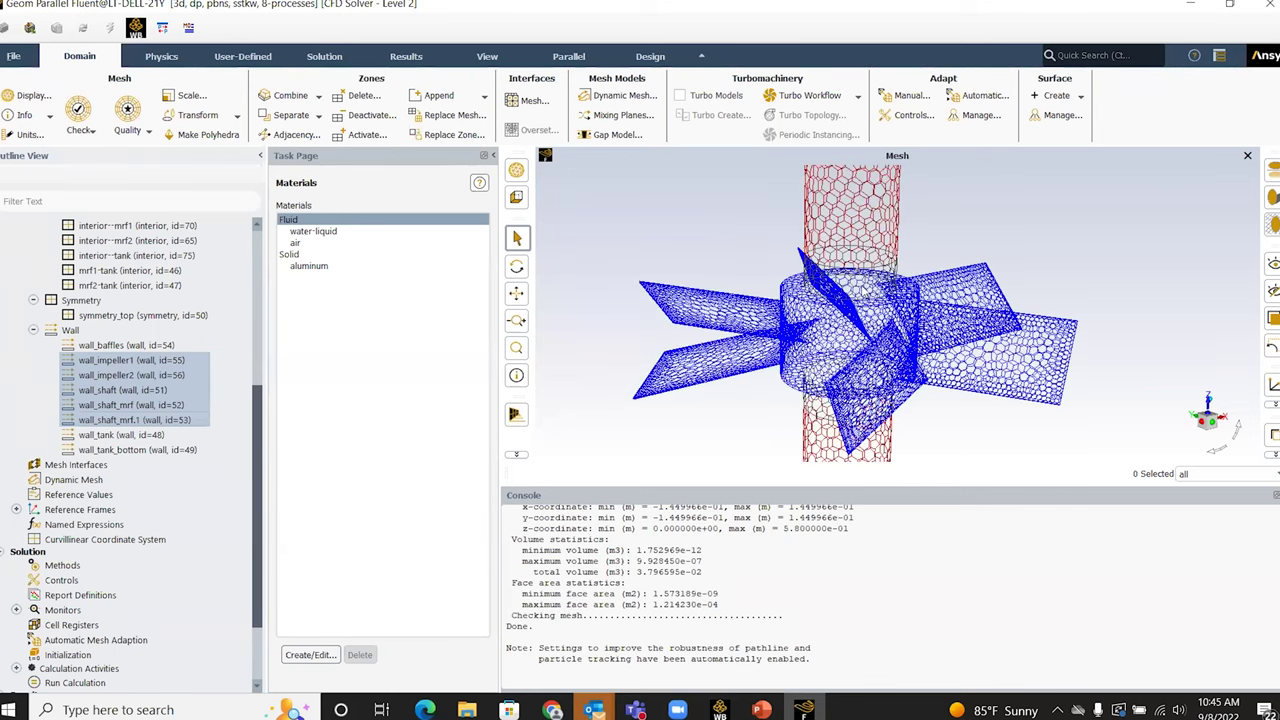
{"action": "scroll", "coordinate": [860, 288], "scroll_direction": "down", "scroll_amount": 1}
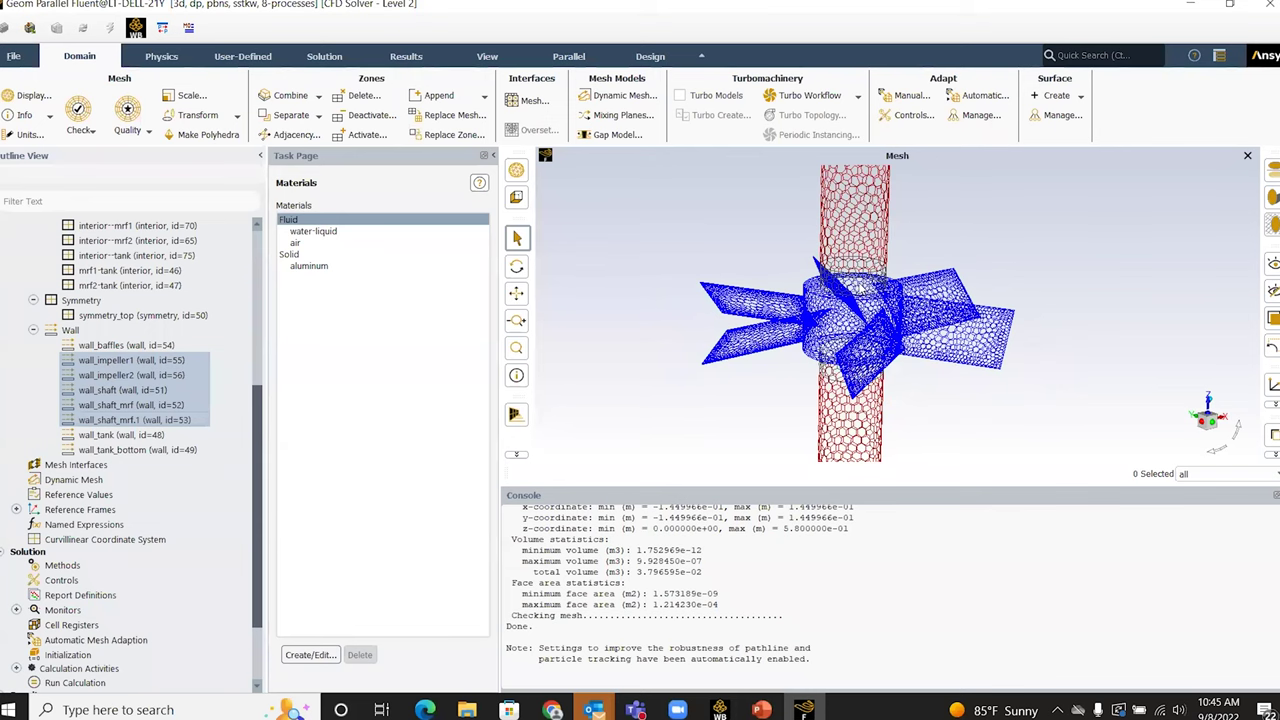
{"action": "left_click", "coordinate": [860, 287]}
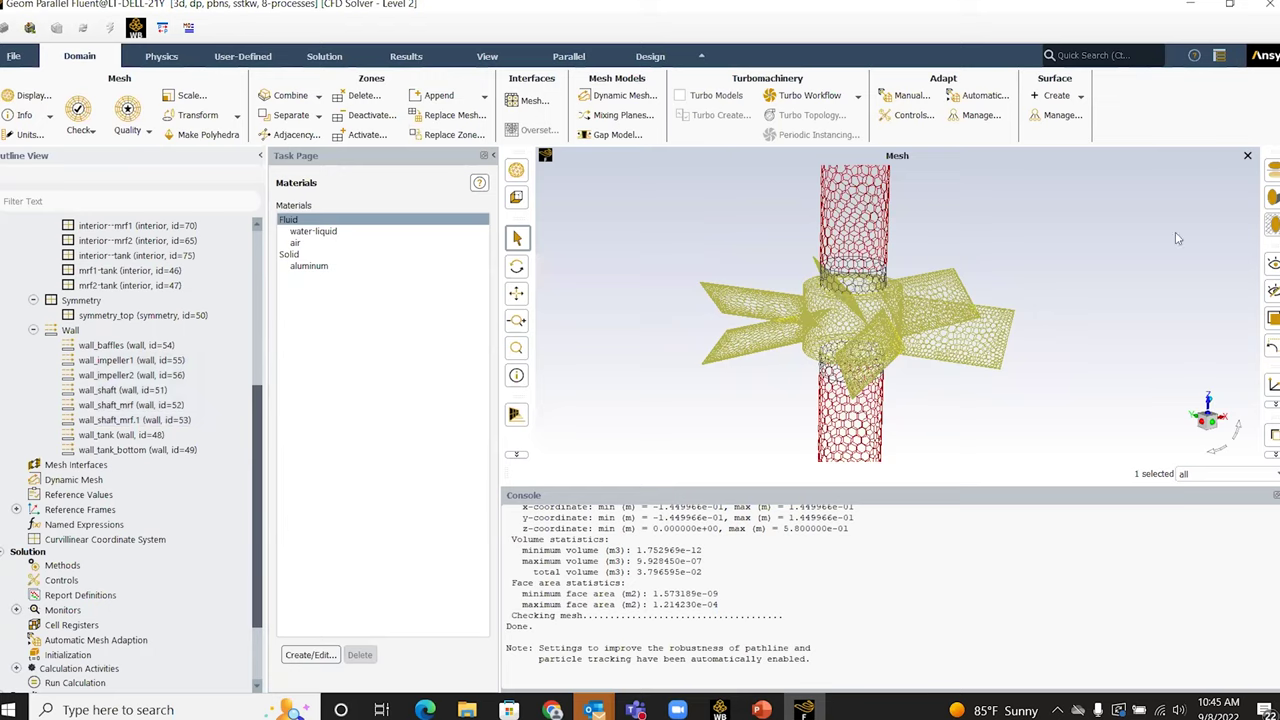
{"action": "scroll", "coordinate": [978, 272], "scroll_direction": "down", "scroll_amount": 5}
{"action": "left_click_drag", "start_coordinate": [975, 388], "coordinate": [933, 388]}
{"action": "scroll", "coordinate": [933, 388], "scroll_direction": "up", "scroll_amount": 5}
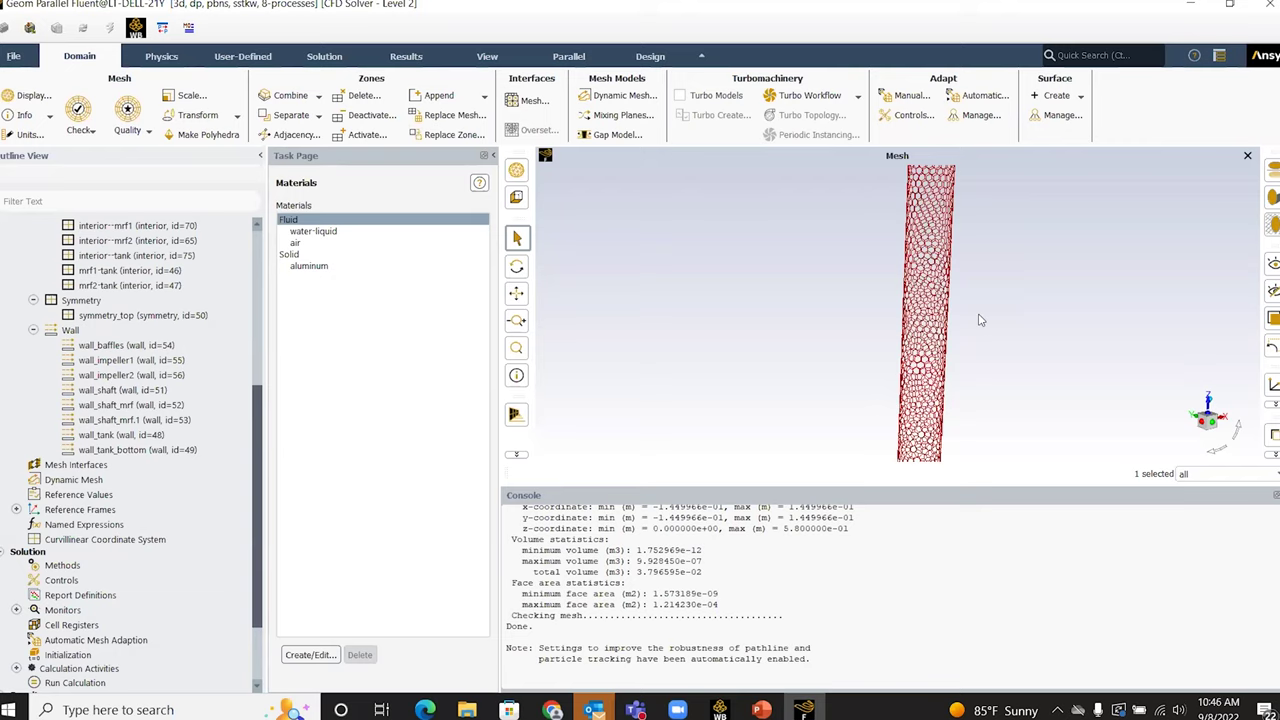
{"action": "mouse_move", "coordinate": [983, 345]}
{"action": "left_mouse_down"}
{"action": "mouse_move", "coordinate": [976, 328]}
{"action": "mouse_move", "coordinate": [963, 335]}
{"action": "left_mouse_up"}
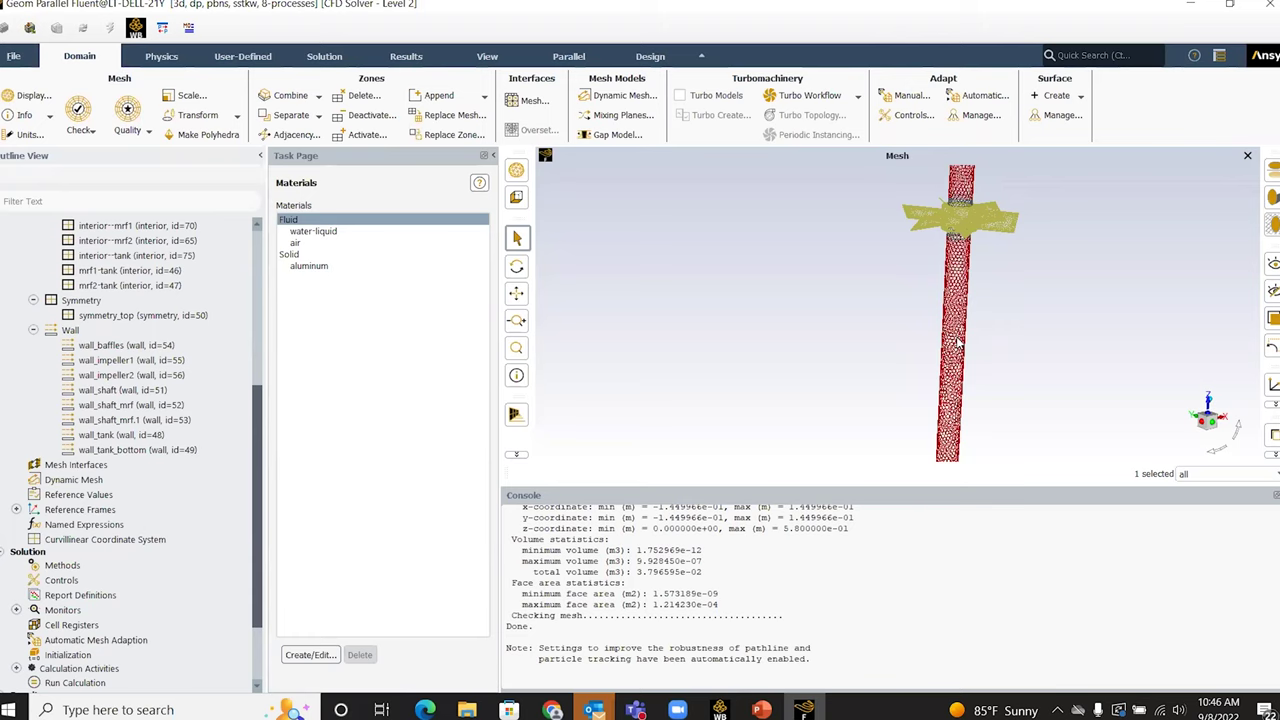
Make wall_shaft a moving wall with rotational motion at 300 rev/min about the Z axis, relative to the adjacent cell zone
{"action": "left_click", "coordinate": [958, 343]}
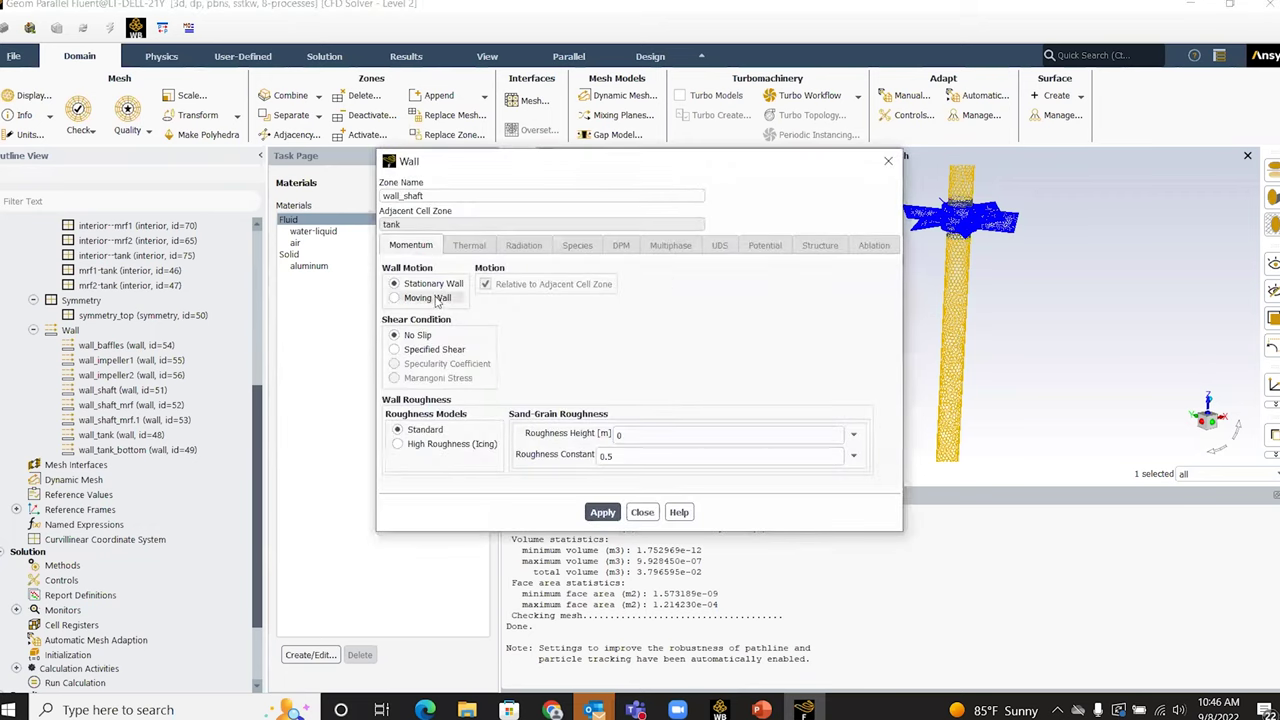
{"action": "left_click", "coordinate": [396, 298]}
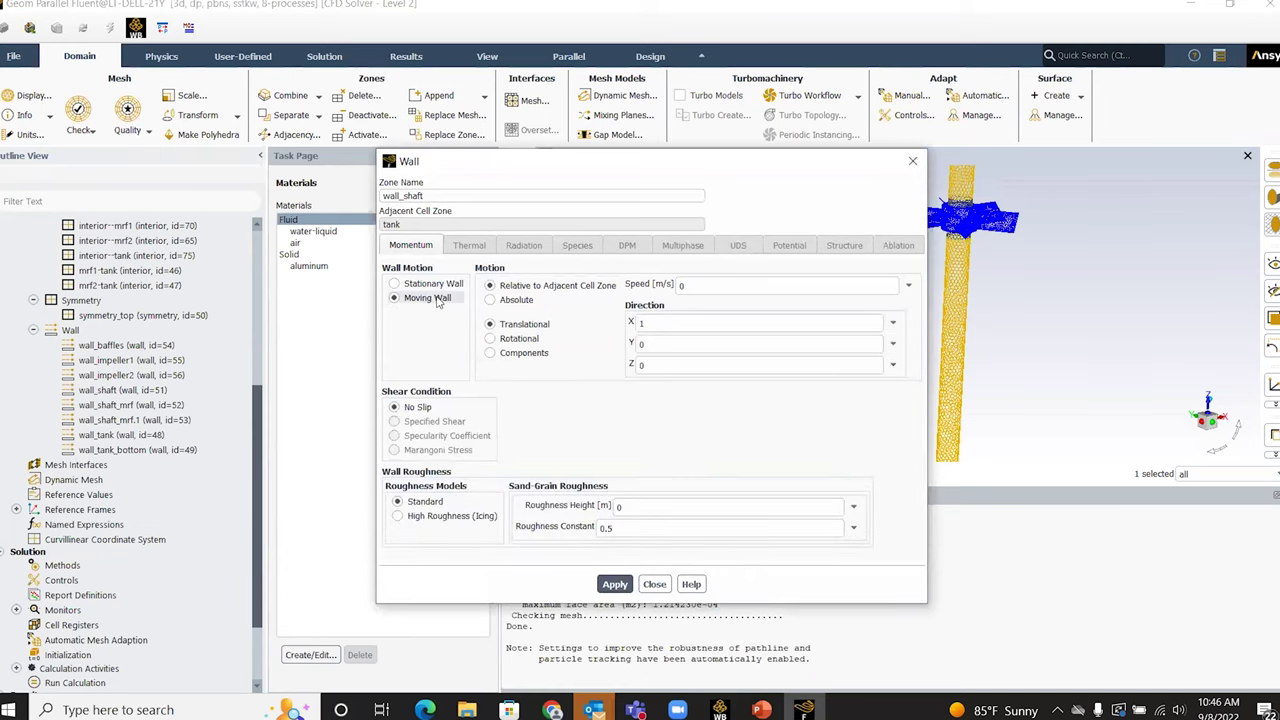
{"action": "left_click", "coordinate": [518, 340]}
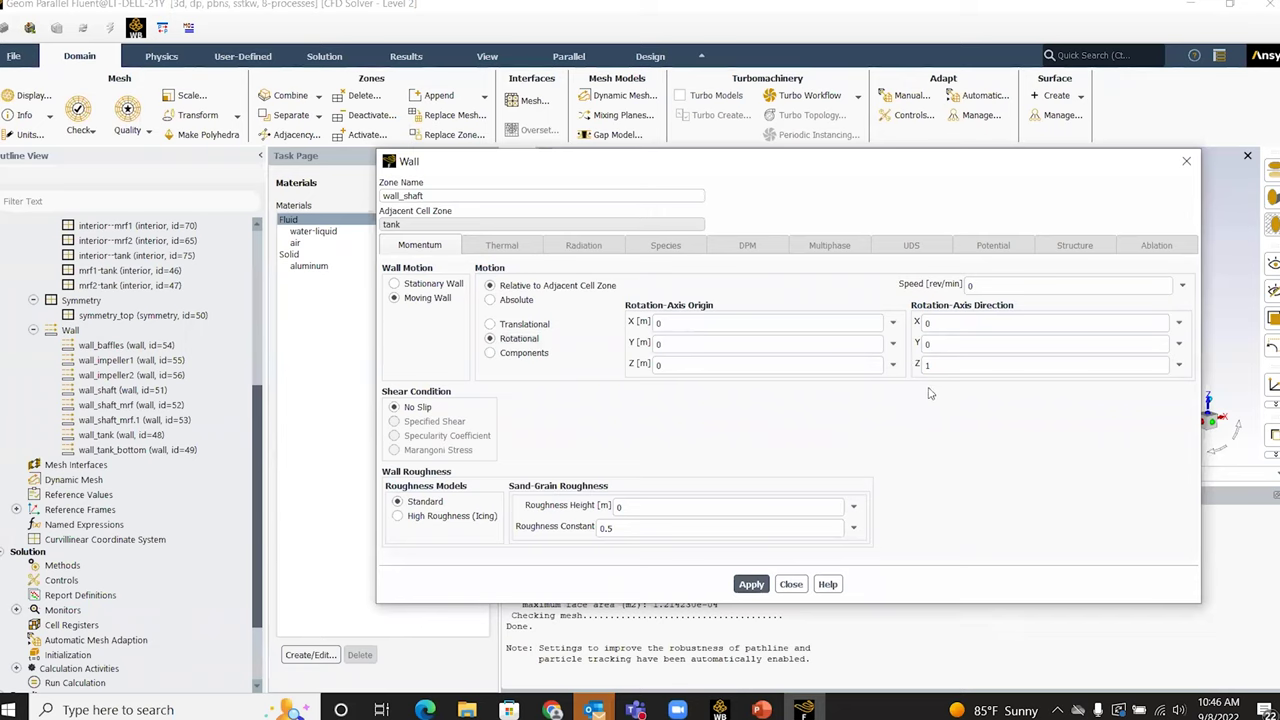
{"action": "double_click", "coordinate": [990, 286]}
{"action": "type", "text": "300"}
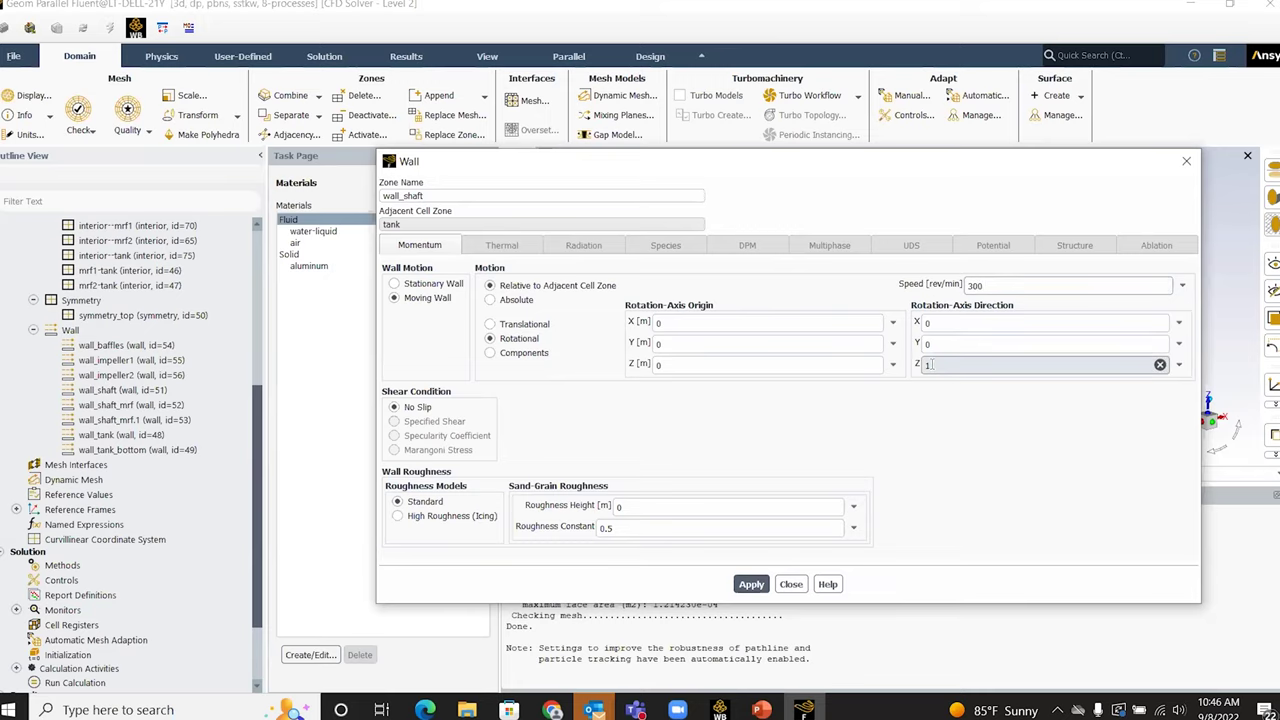
{"action": "left_click", "coordinate": [753, 585]}
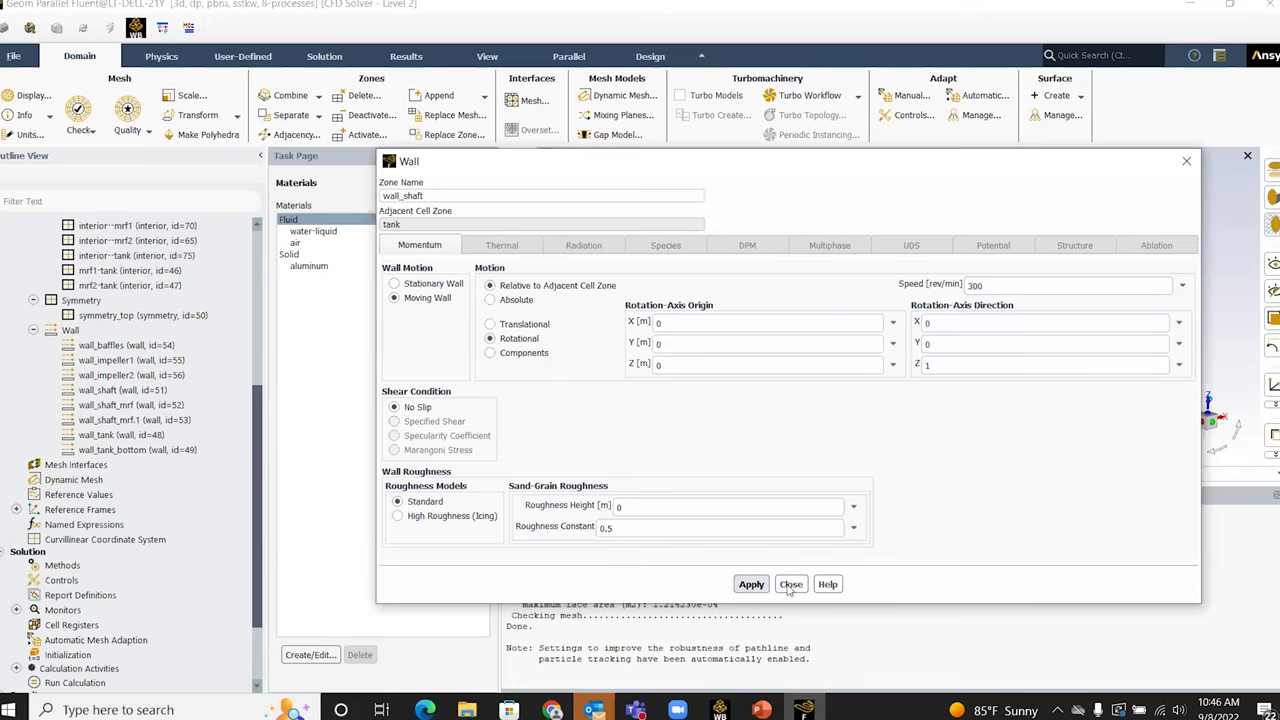
{"action": "left_click", "coordinate": [791, 584]}
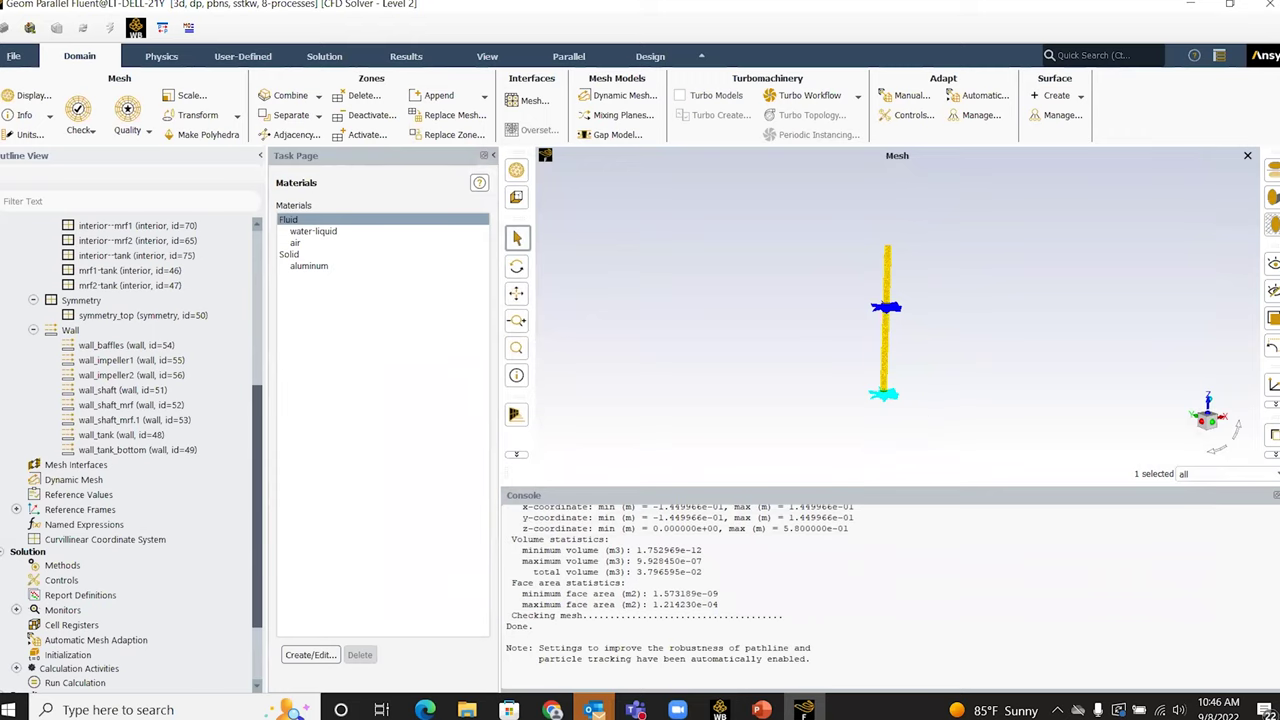
{"action": "left_click", "coordinate": [33, 330]}
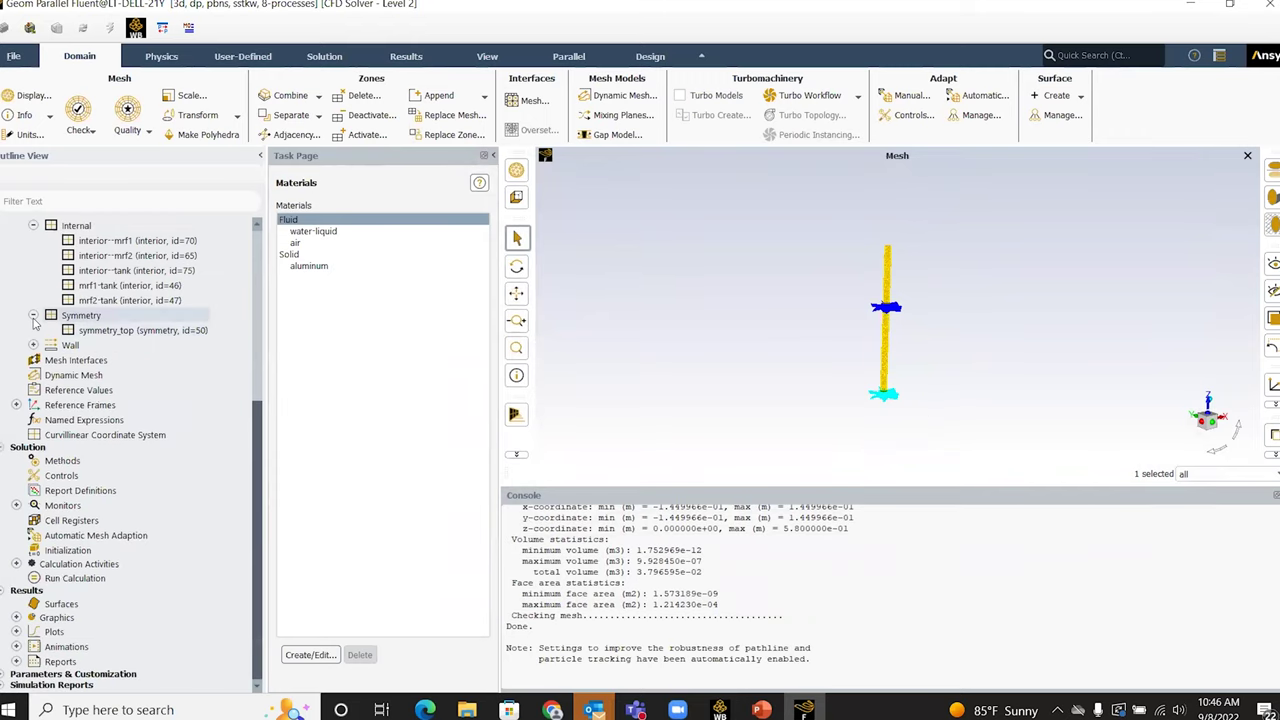
{"action": "left_click", "coordinate": [33, 315]}
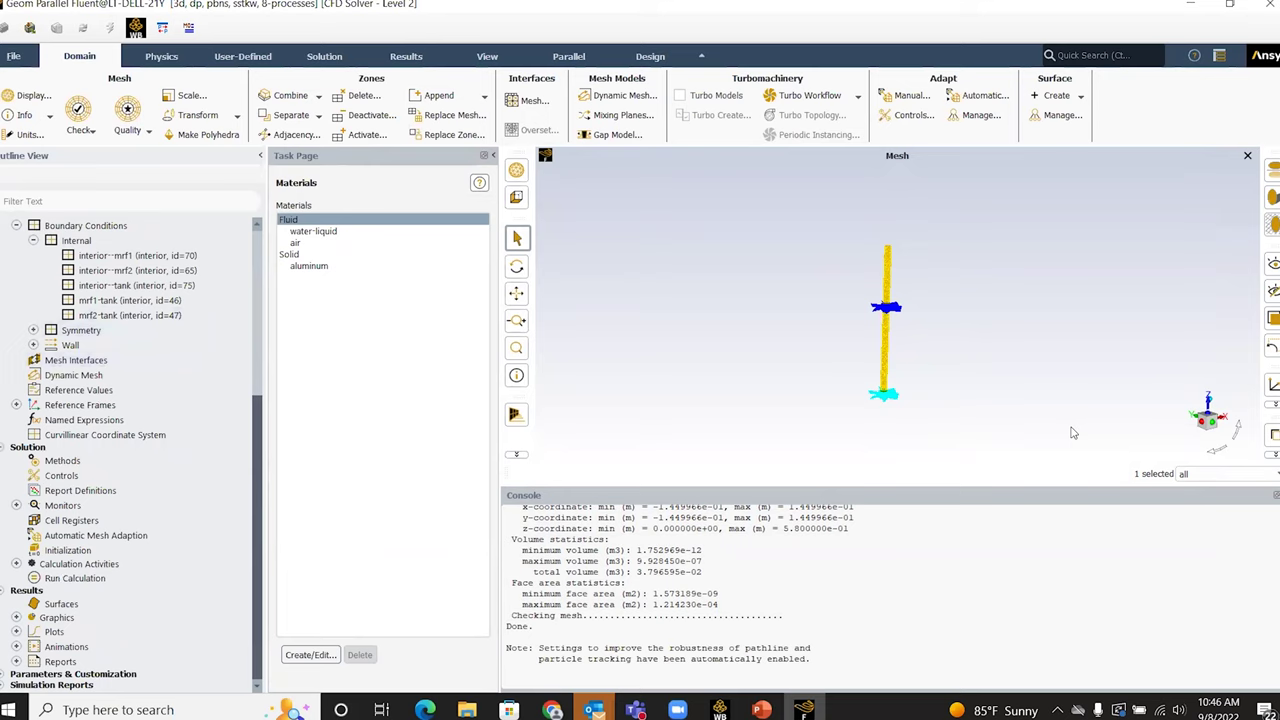
Create a moment report definition named moment for both impeller walls and the three shaft walls, printing it to the console
{"action": "double_click", "coordinate": [75, 487]}
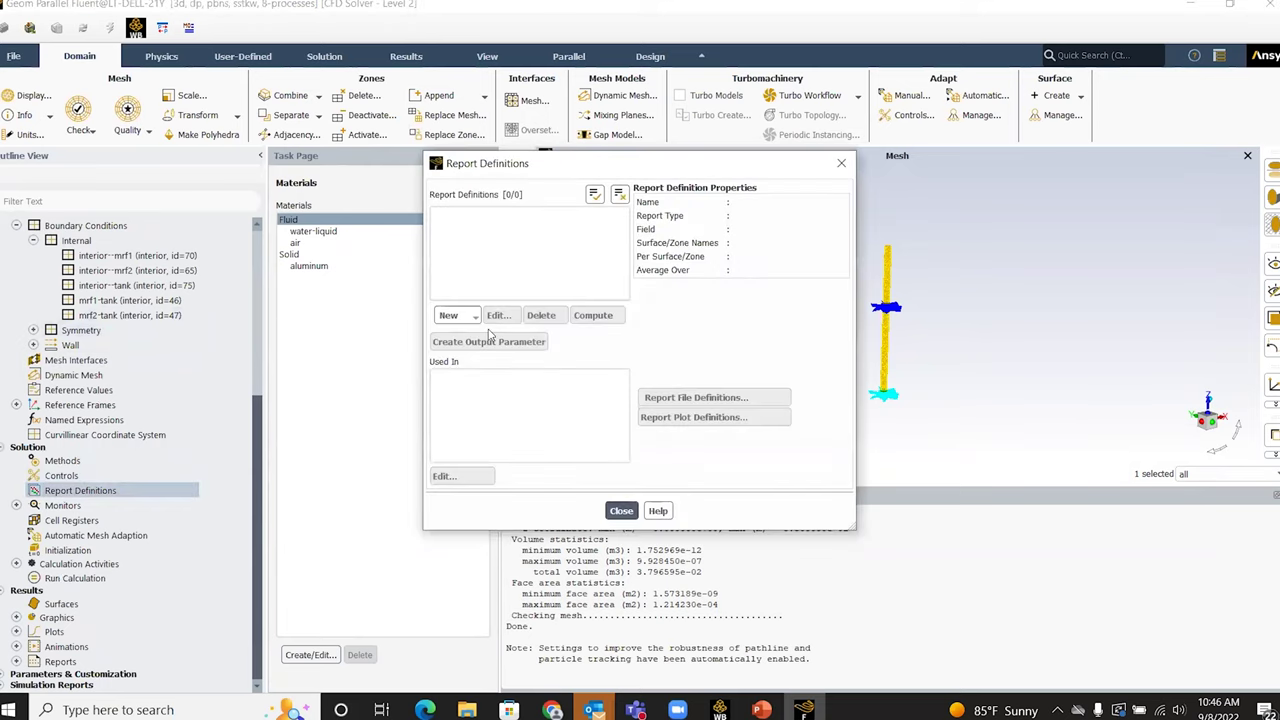
{"action": "left_click", "coordinate": [453, 318]}
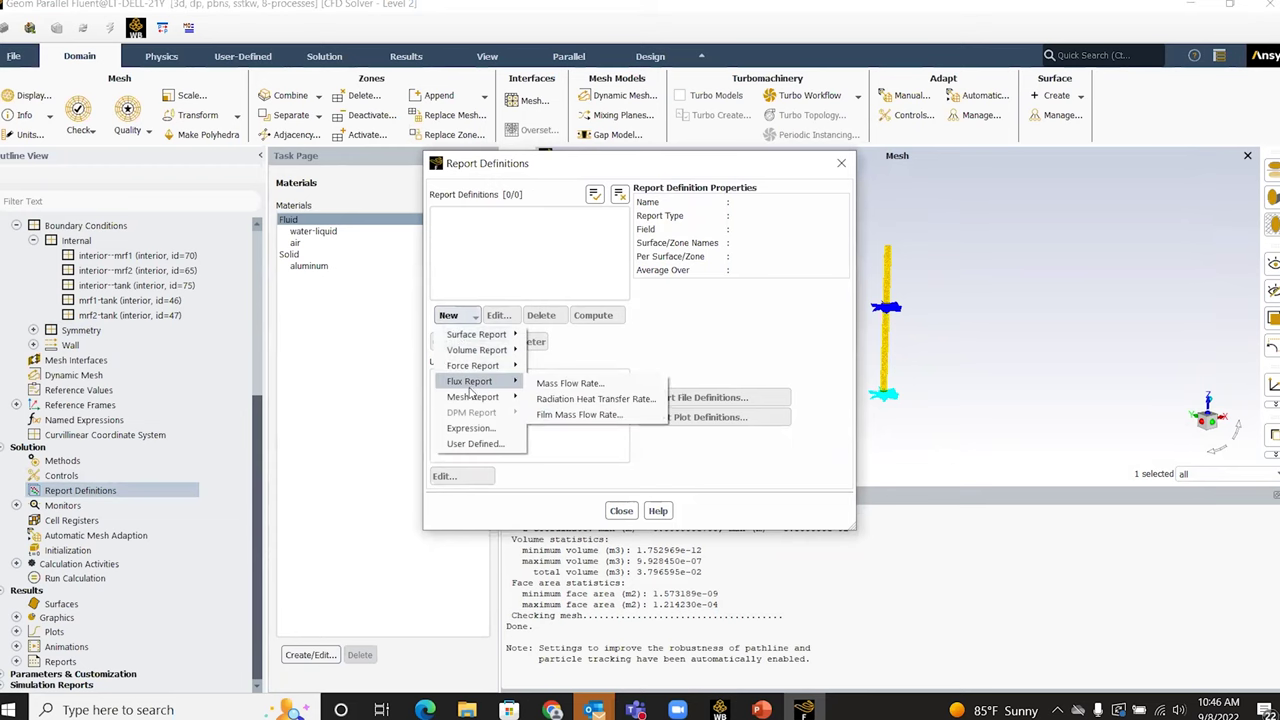
{"action": "mouse_move", "coordinate": [468, 368]}
{"action": "left_click", "coordinate": [562, 400]}
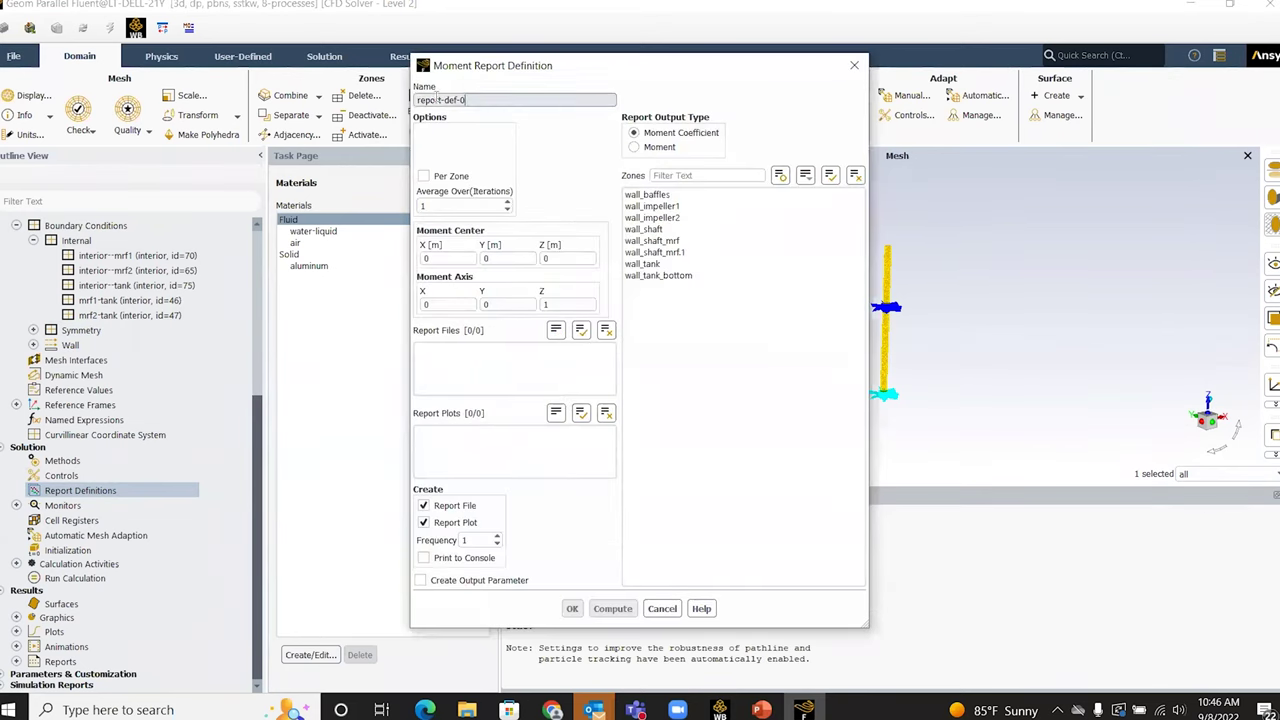
{"action": "type", "text": "moment"}
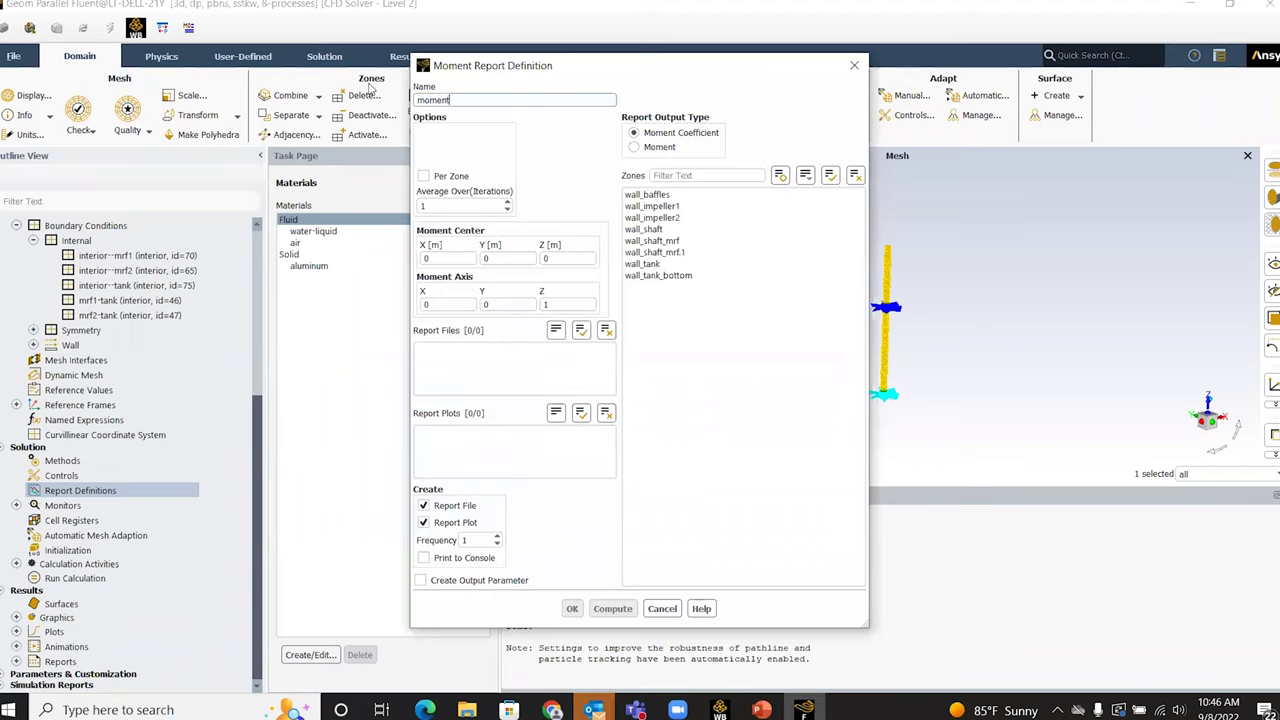
{"action": "left_click", "coordinate": [655, 206]}
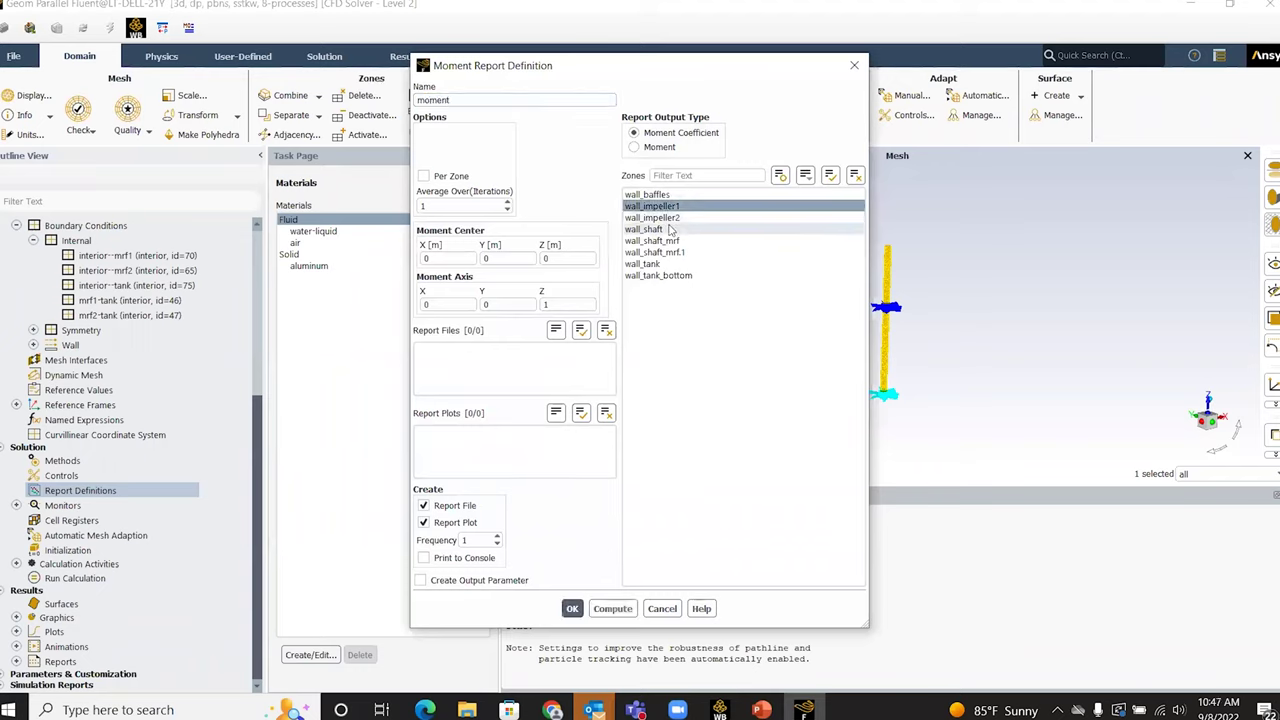
{"action": "left_click", "coordinate": [655, 218]}
{"action": "left_click", "coordinate": [645, 229]}
{"action": "left_click", "coordinate": [652, 241]}
{"action": "left_click", "coordinate": [655, 252]}
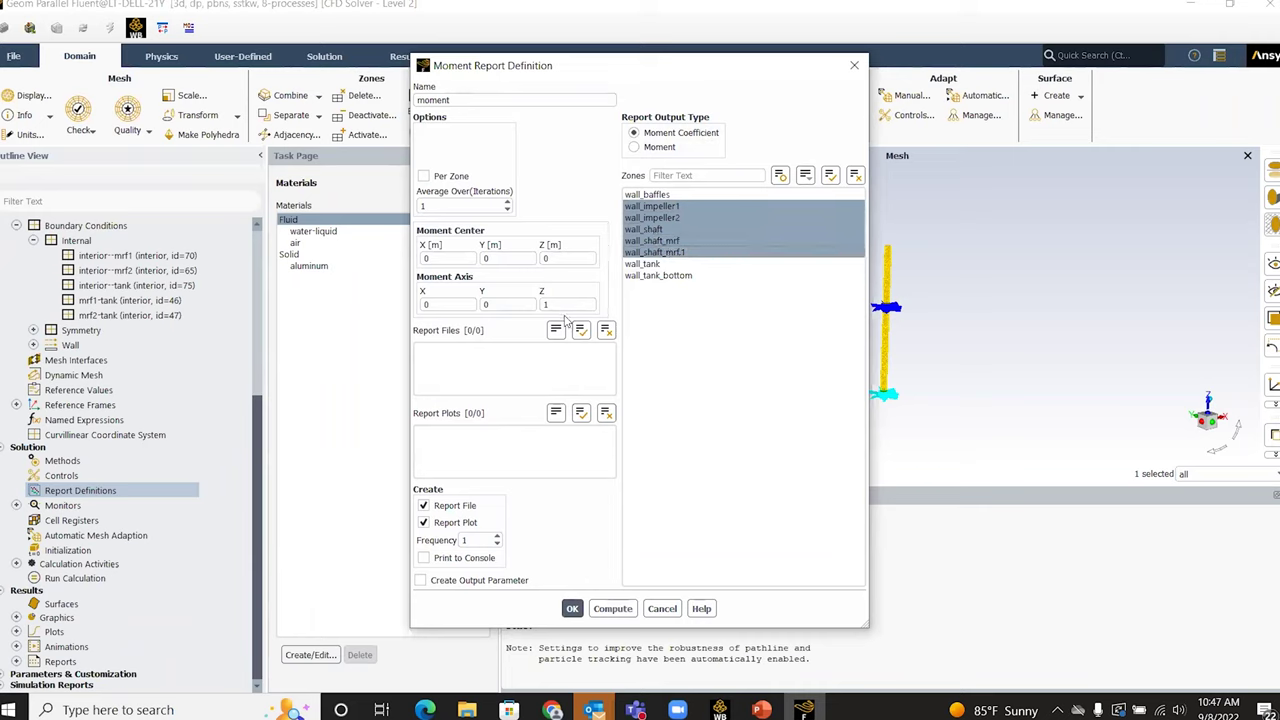
{"action": "left_click", "coordinate": [424, 558]}
{"action": "left_click", "coordinate": [575, 609]}
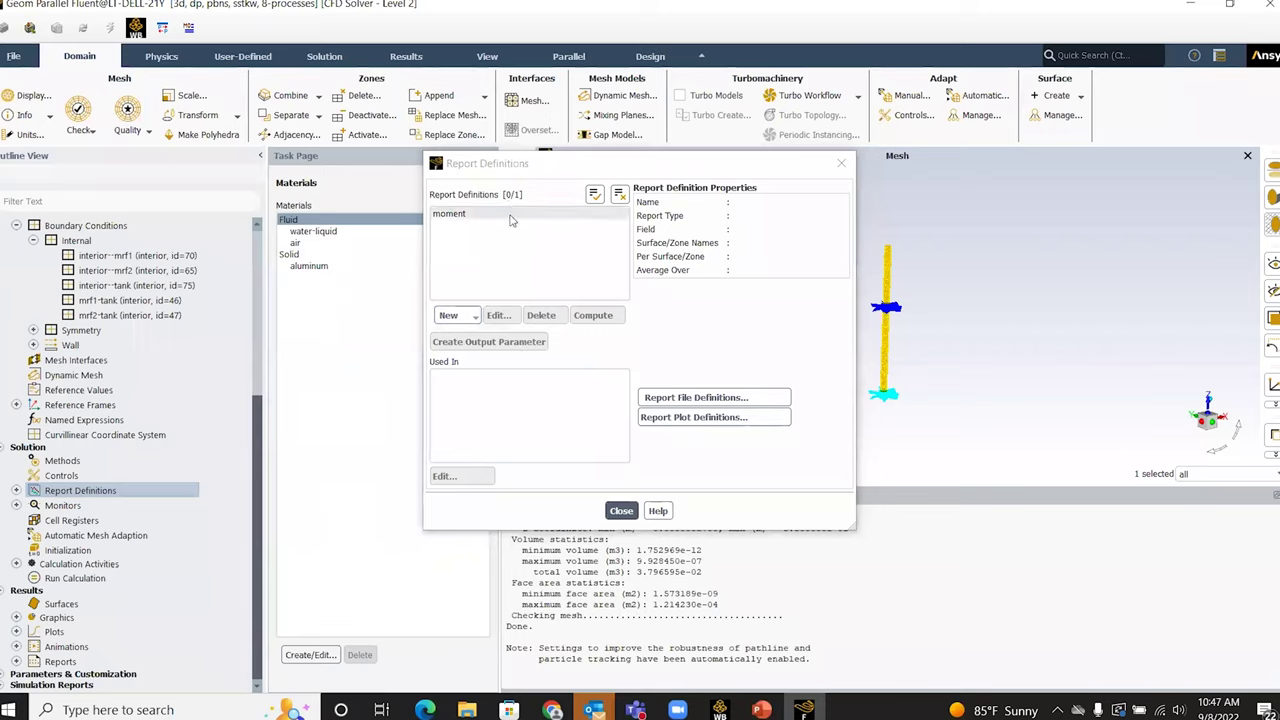
Start a volume-average report definition of Turbulent Dissipation Rate (Epsilon) over the cell zones mrf1, mrf2 and tank
{"action": "left_click", "coordinate": [468, 316]}
{"action": "mouse_move", "coordinate": [468, 372]}
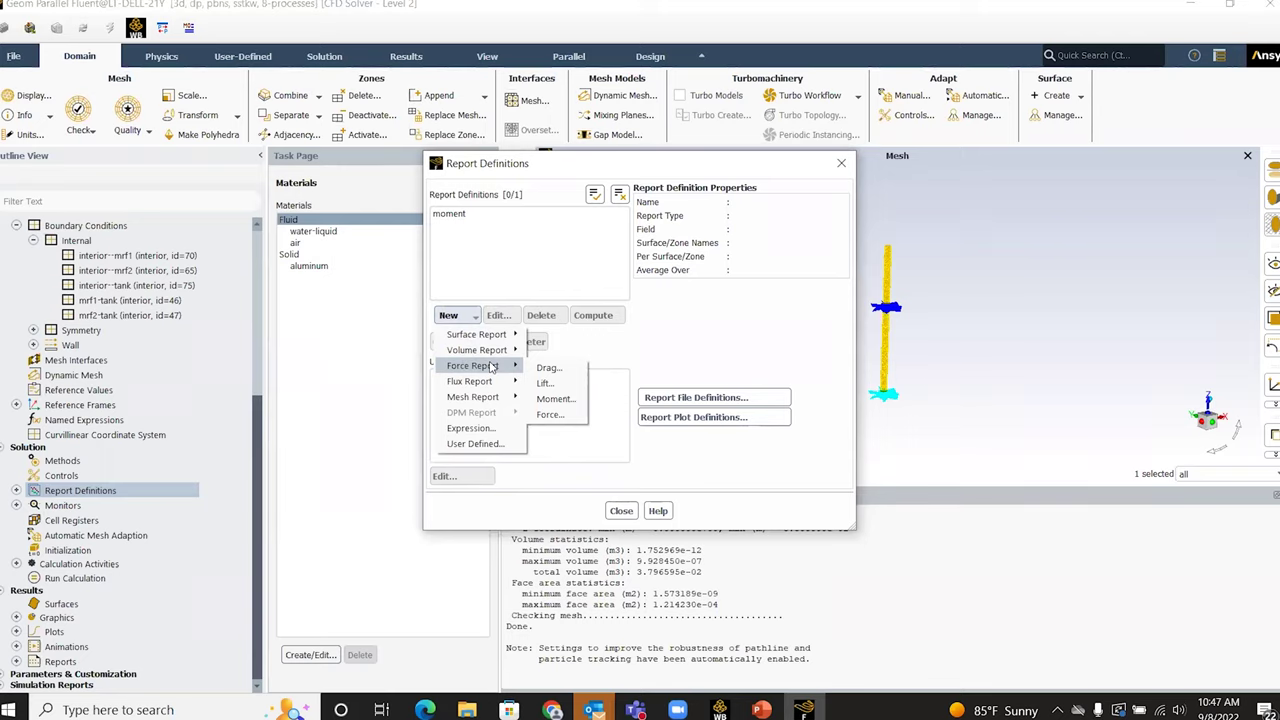
{"action": "mouse_move", "coordinate": [493, 352]}
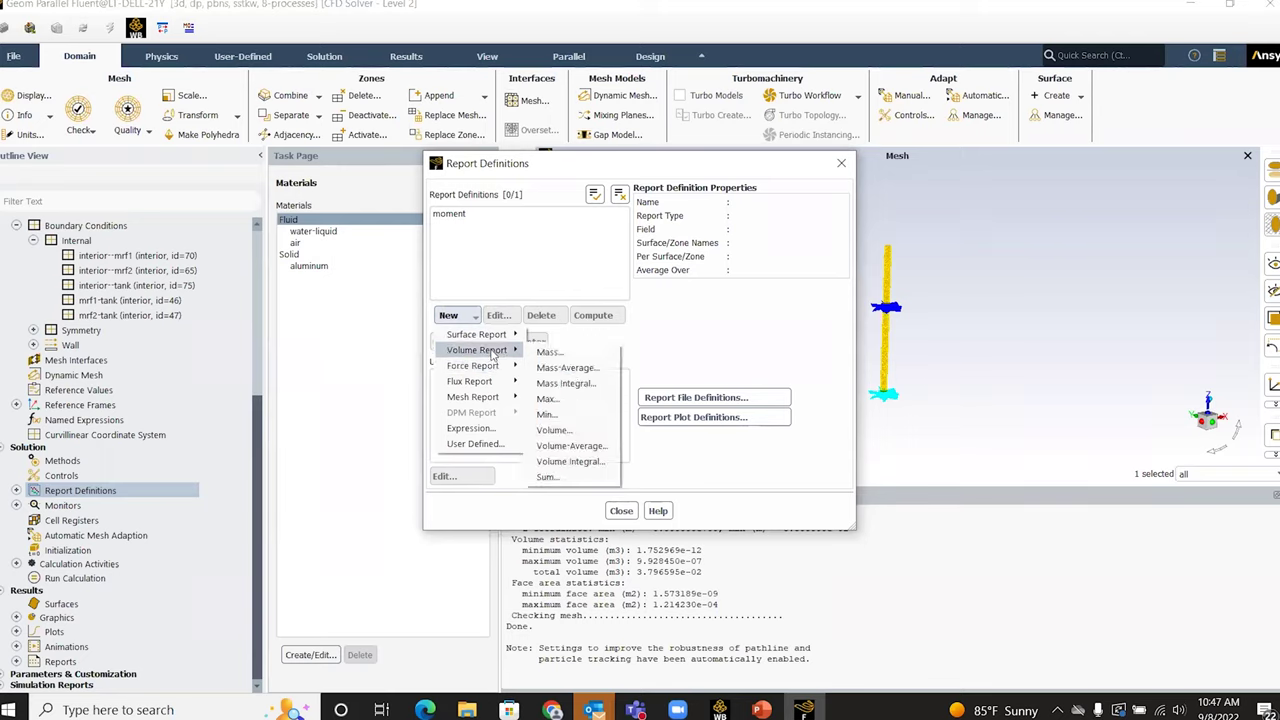
{"action": "left_click", "coordinate": [580, 447]}
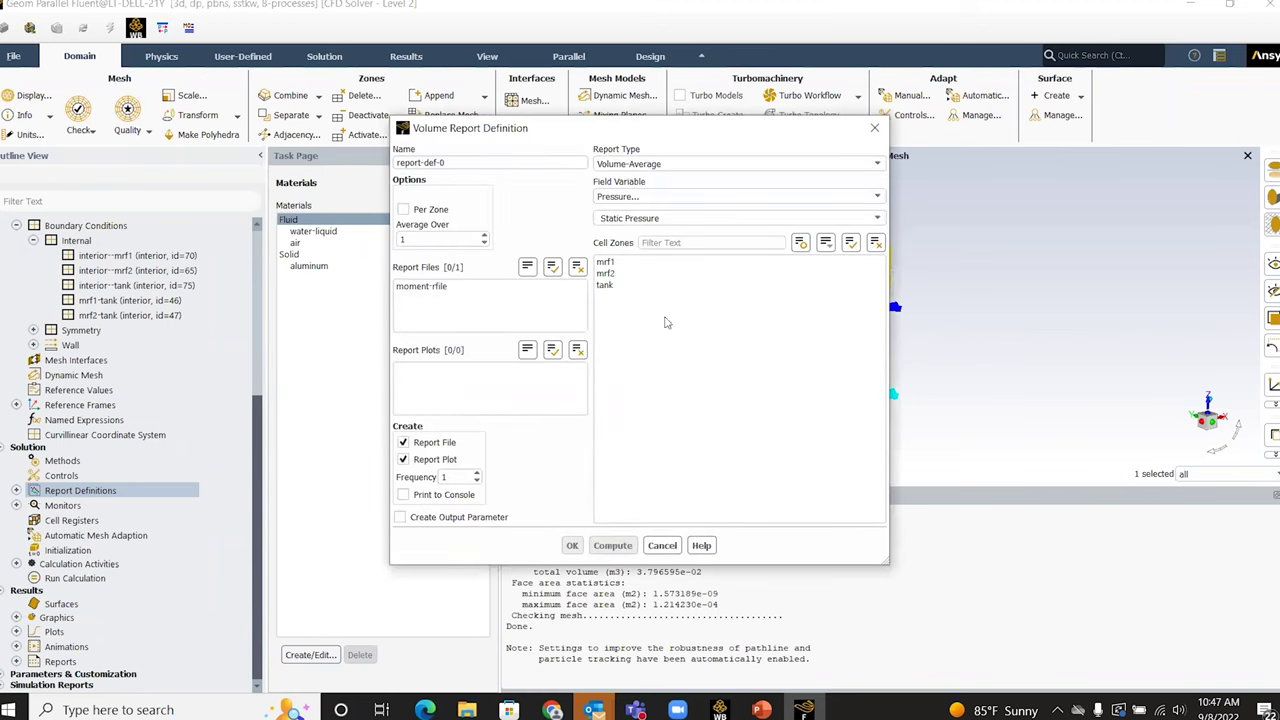
{"action": "left_click", "coordinate": [686, 196]}
{"action": "left_click", "coordinate": [666, 242]}
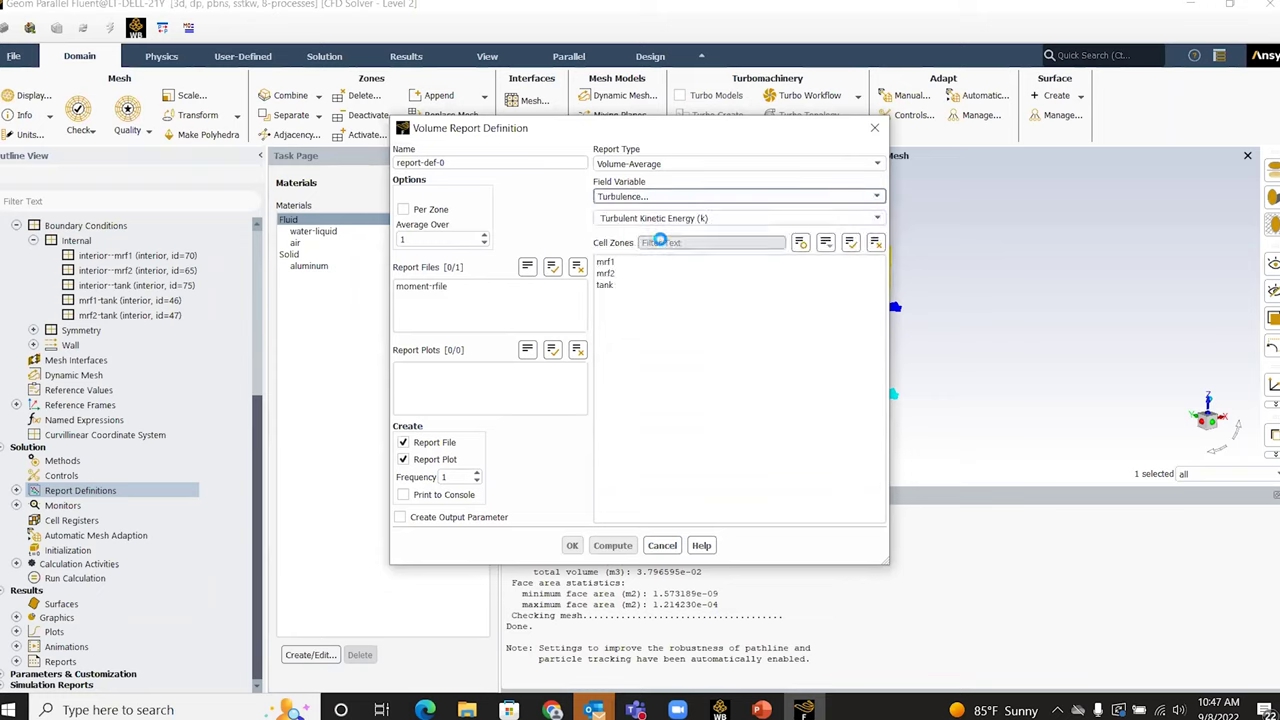
{"action": "left_click", "coordinate": [876, 219]}
{"action": "left_click", "coordinate": [876, 219]}
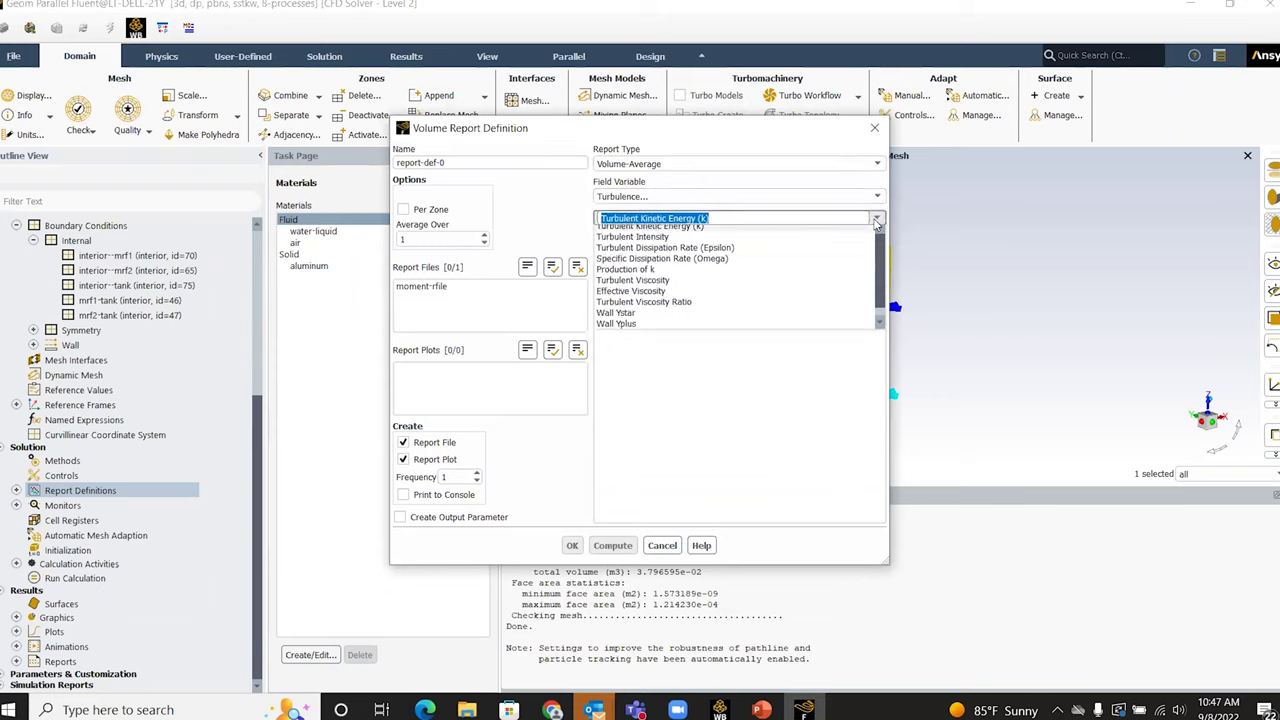
{"action": "left_click", "coordinate": [823, 258]}
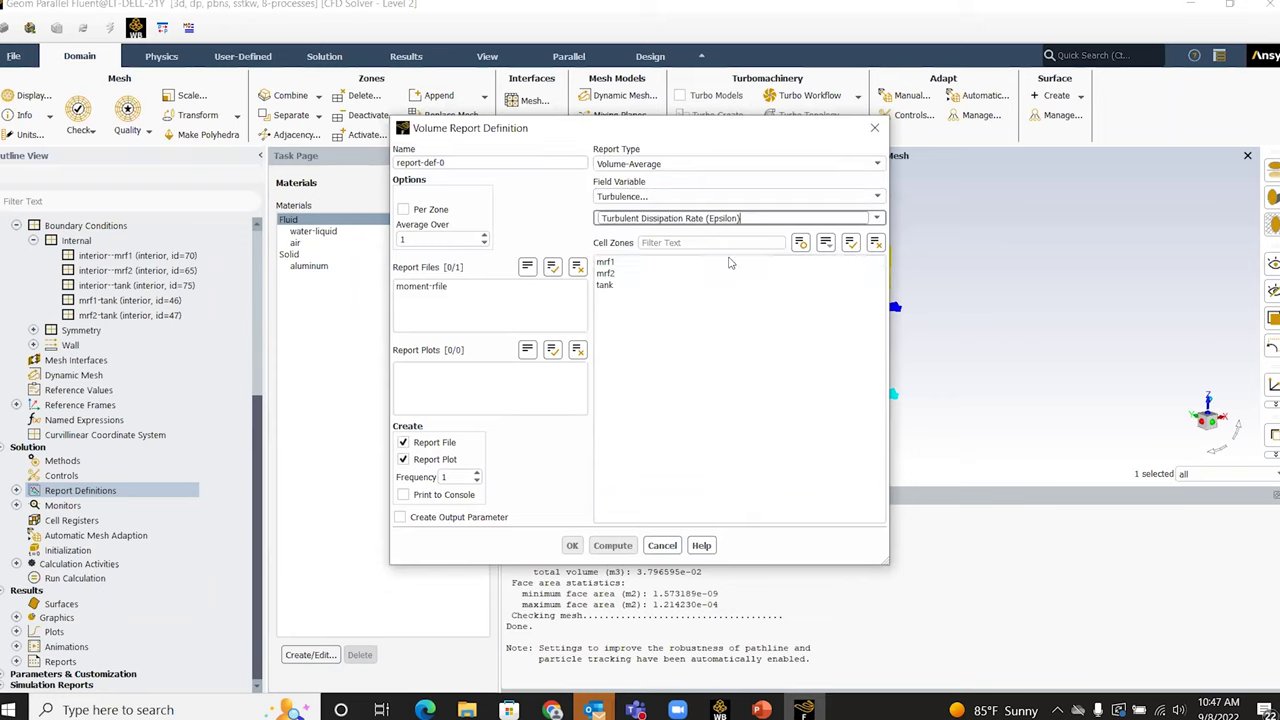
{"action": "left_click", "coordinate": [850, 243]}
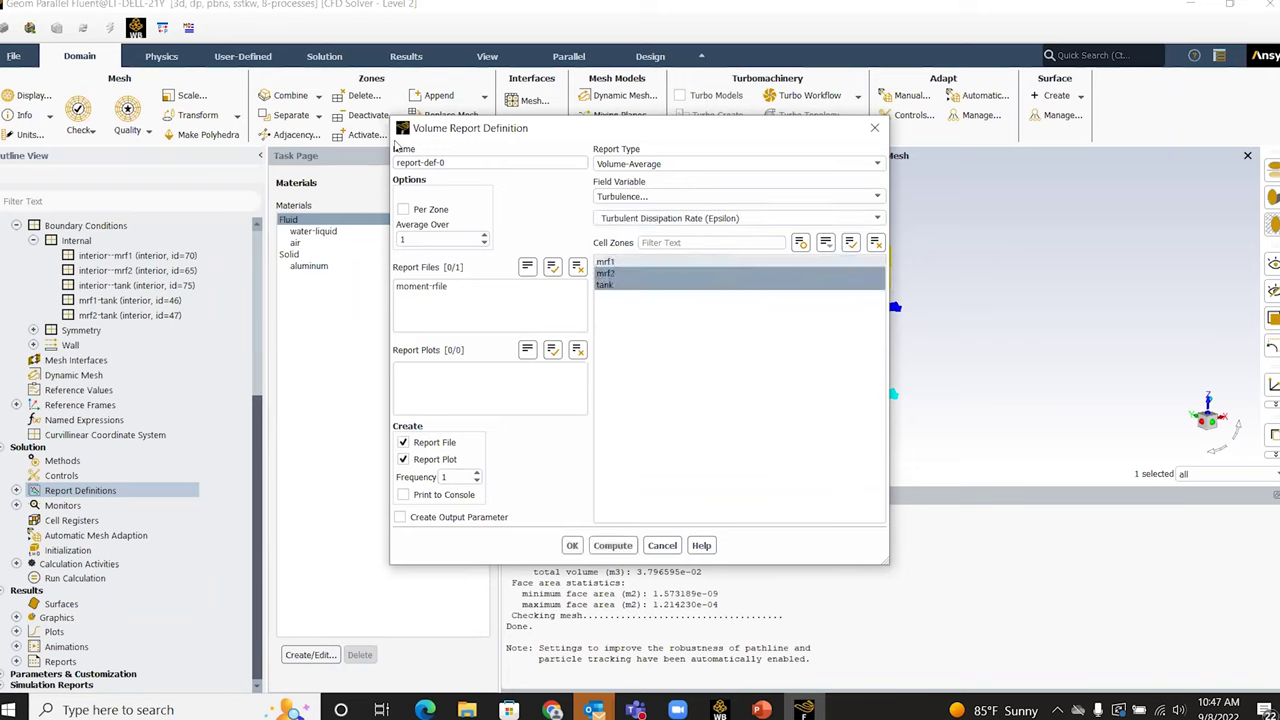
Name the volume report definition epsilon, print it to the console, and save it
{"action": "triple_click", "coordinate": [486, 163]}
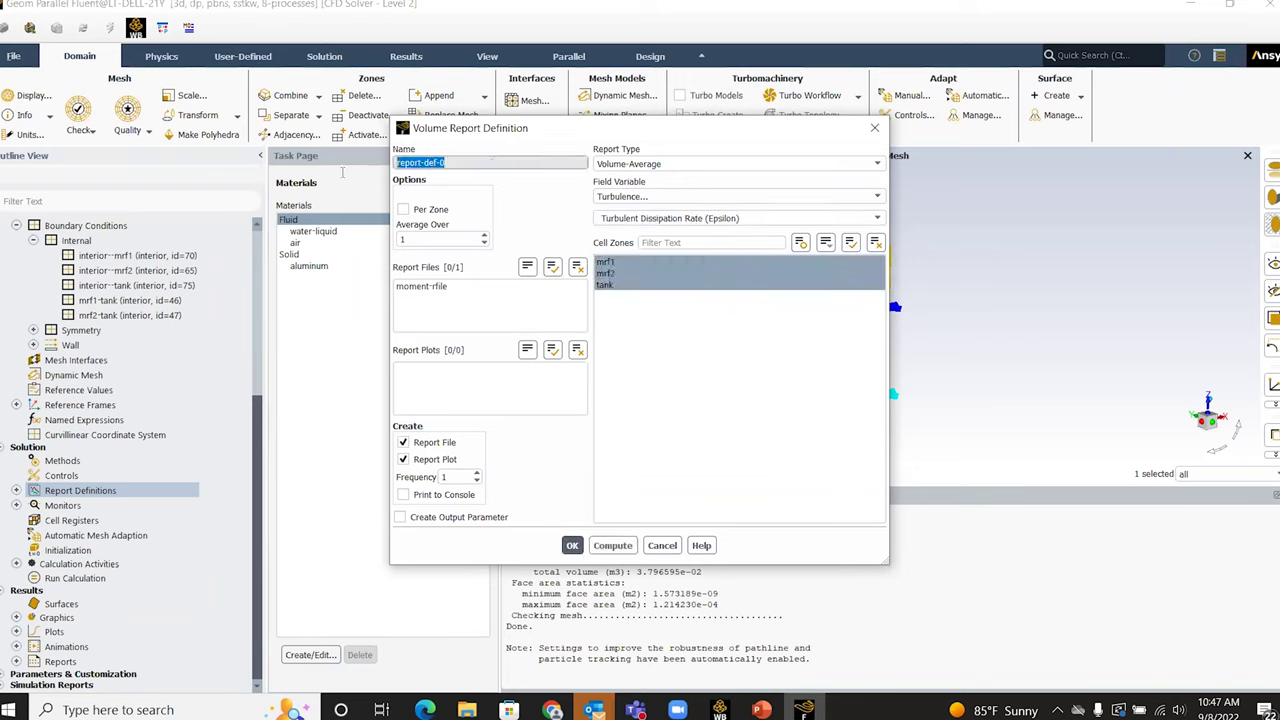
{"action": "type", "text": "epsilon"}
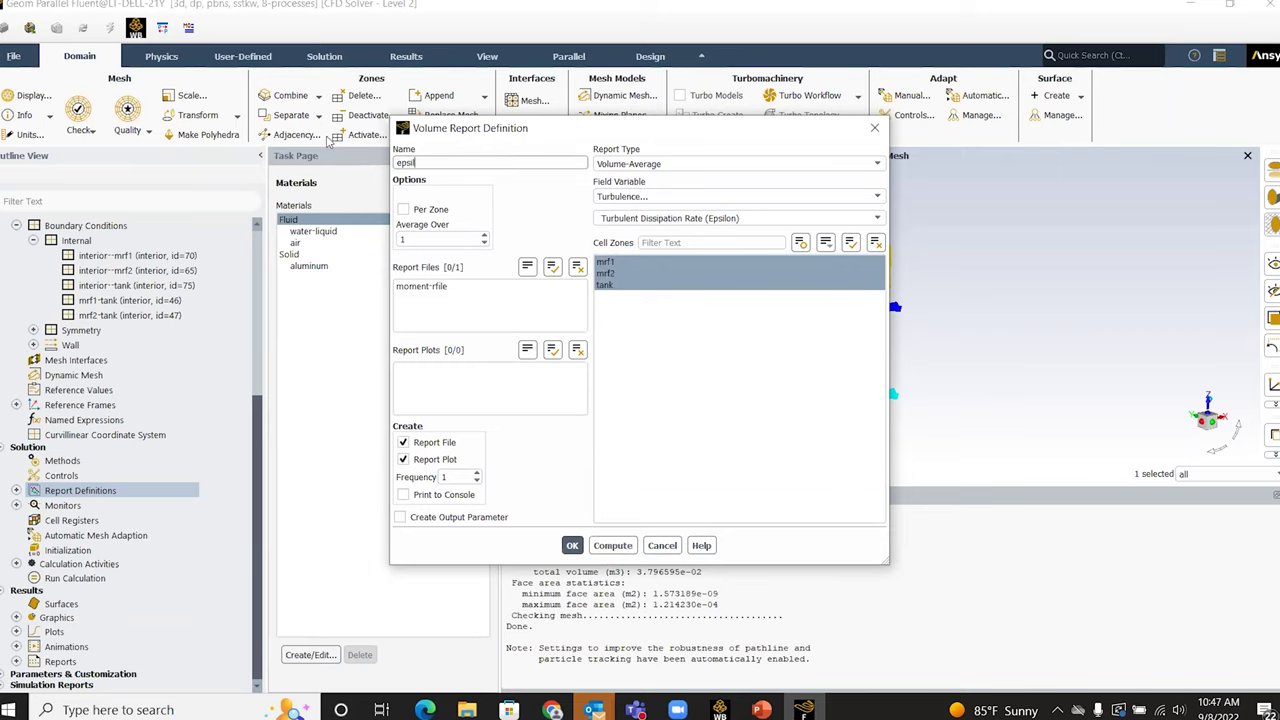
{"action": "left_click", "coordinate": [466, 497]}
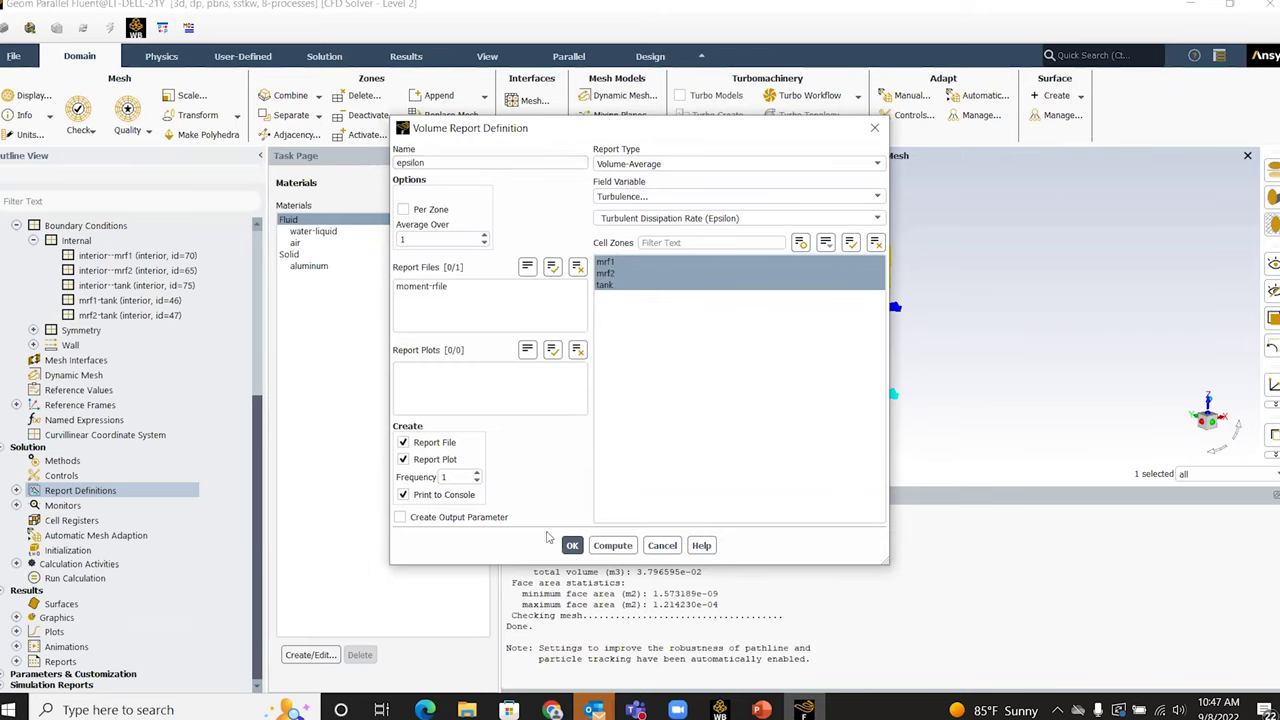
{"action": "left_click", "coordinate": [572, 545]}
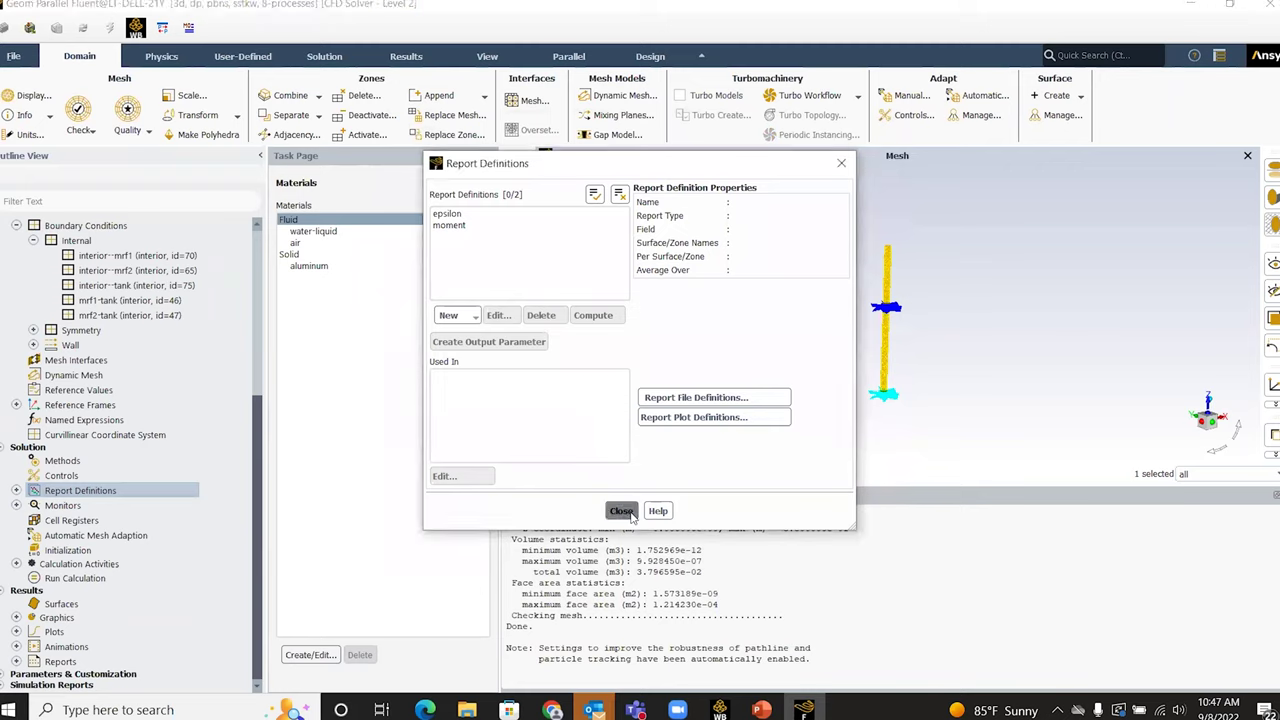
{"action": "left_click", "coordinate": [621, 511]}
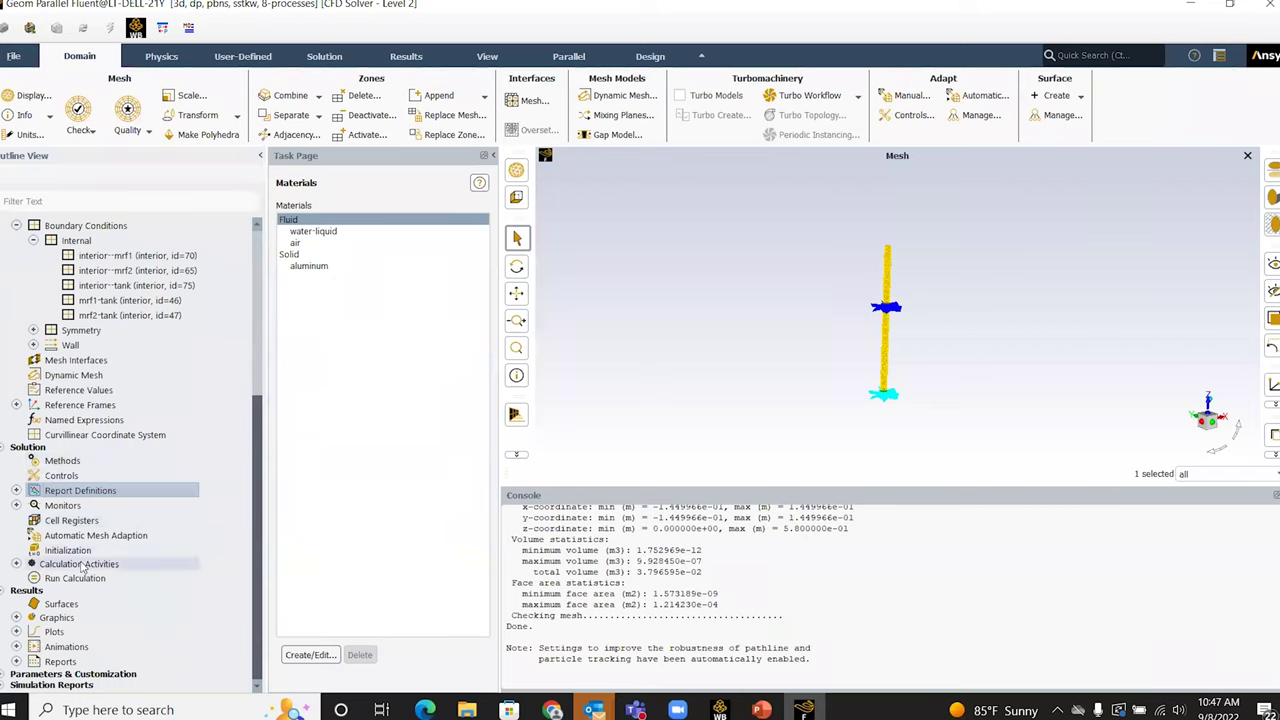
Initialize the solution with hybrid initialization and run the calculation for 5 iterations
{"action": "left_click", "coordinate": [84, 551]}
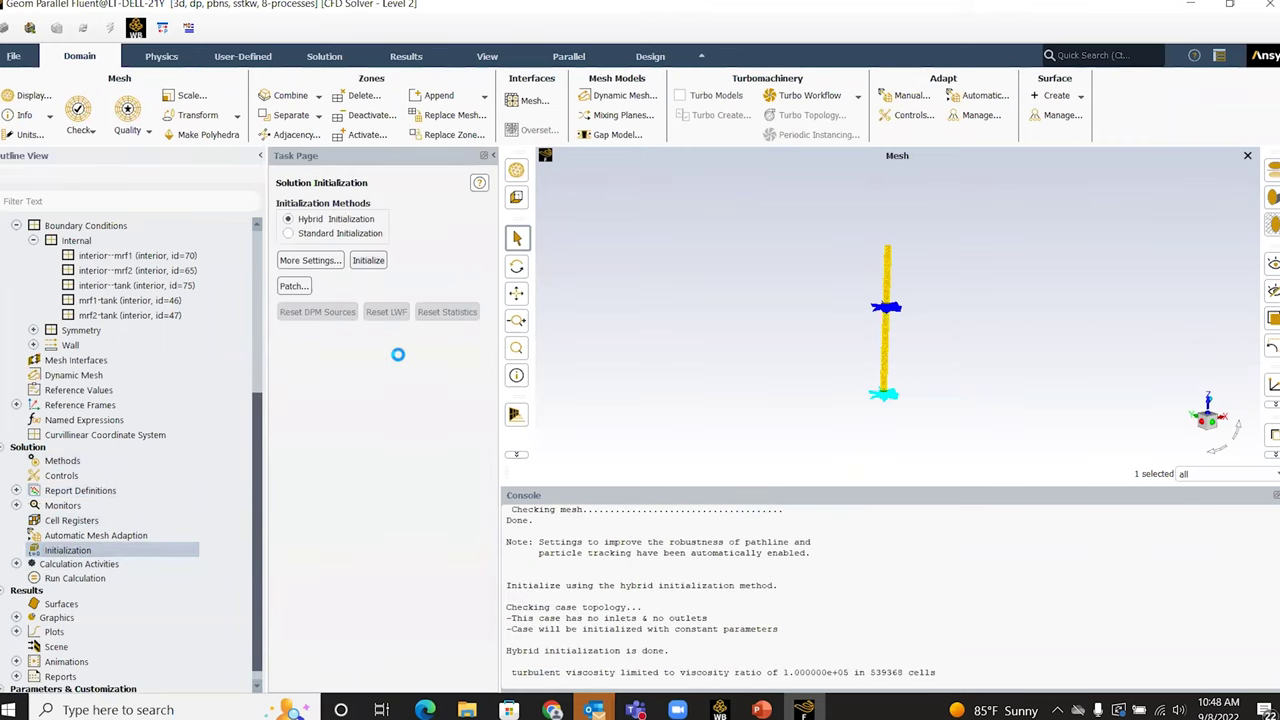
{"action": "left_click", "coordinate": [74, 578]}
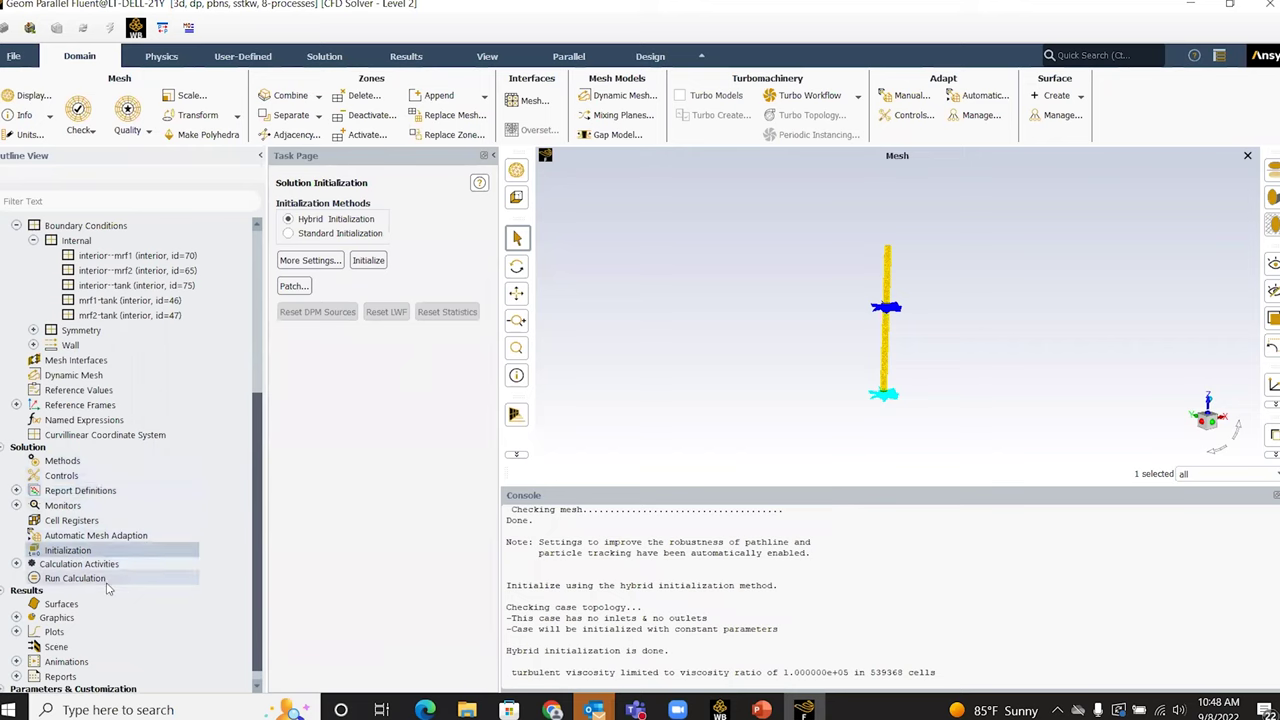
{"action": "double_click", "coordinate": [334, 370]}
{"action": "type", "text": "100"}
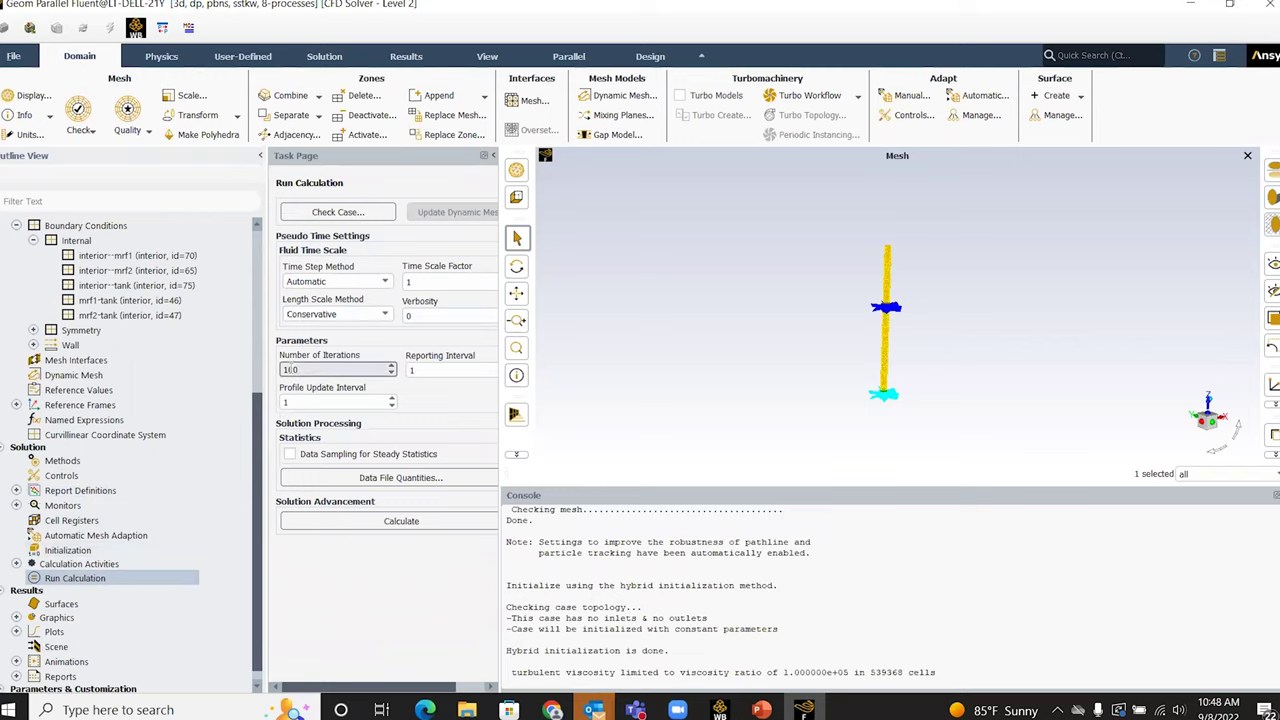
{"action": "key", "text": "BackSpace"}
{"action": "key", "text": "BackSpace"}
{"action": "key", "text": "BackSpace"}
{"action": "type", "text": "5"}
{"action": "left_click", "coordinate": [434, 520]}
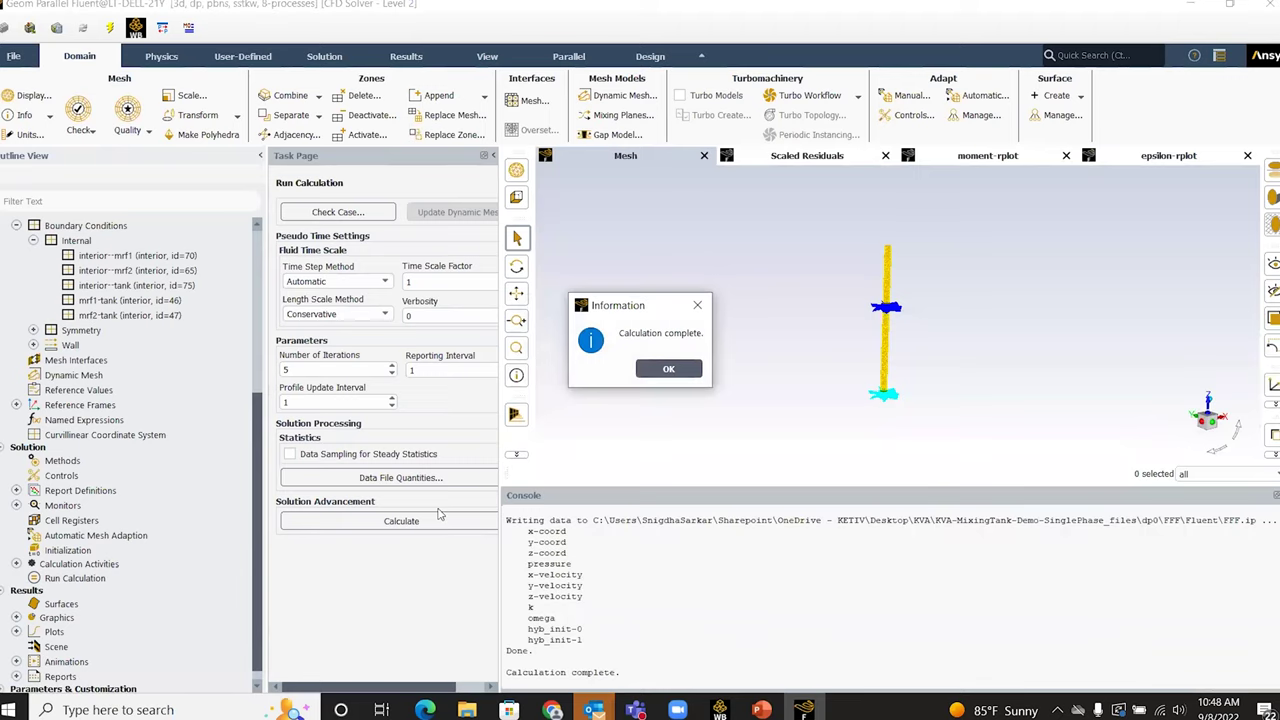
{"action": "left_click", "coordinate": [669, 368]}
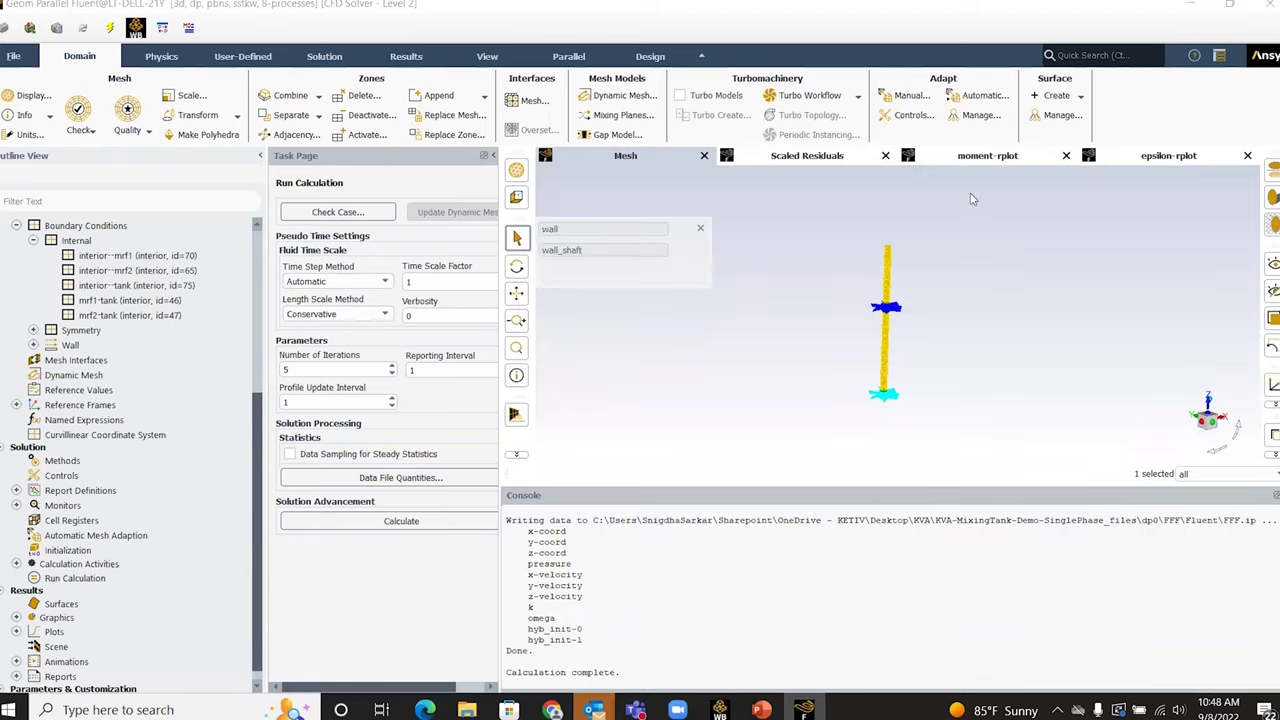
Examine the moment and epsilon report plots over the calculated iterations
{"action": "left_click", "coordinate": [988, 157]}
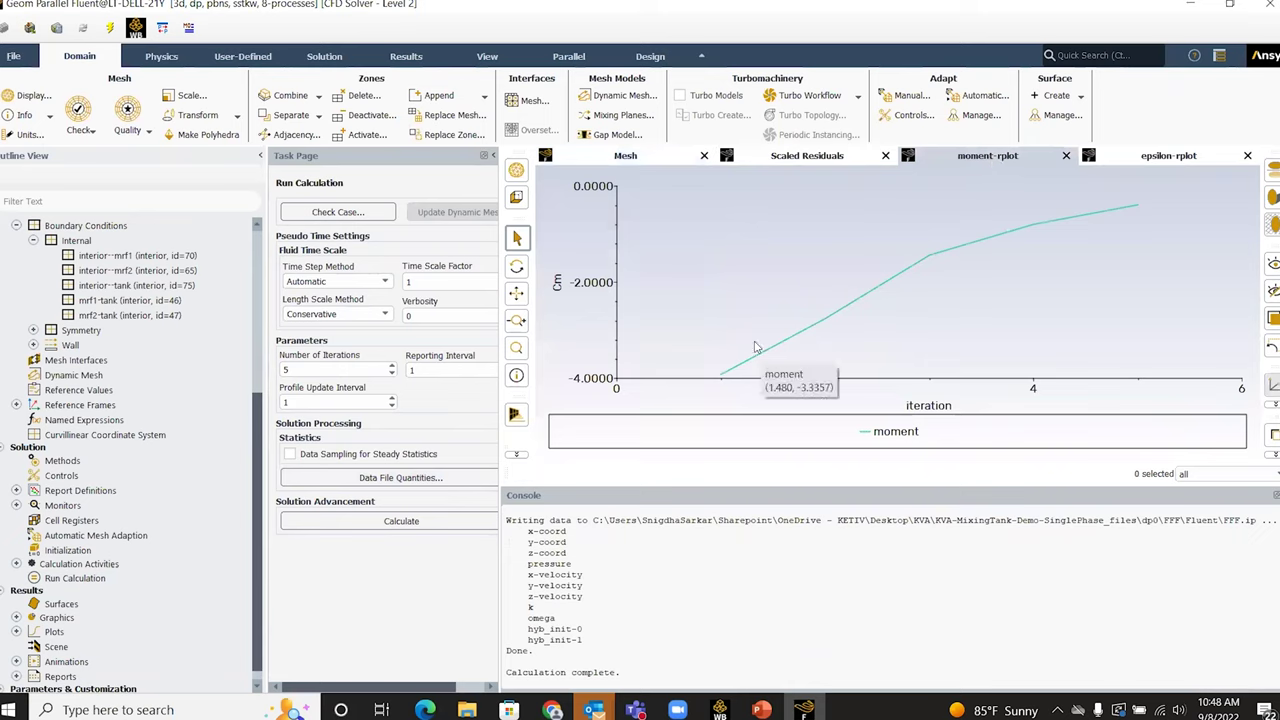
{"action": "left_click", "coordinate": [1177, 160]}
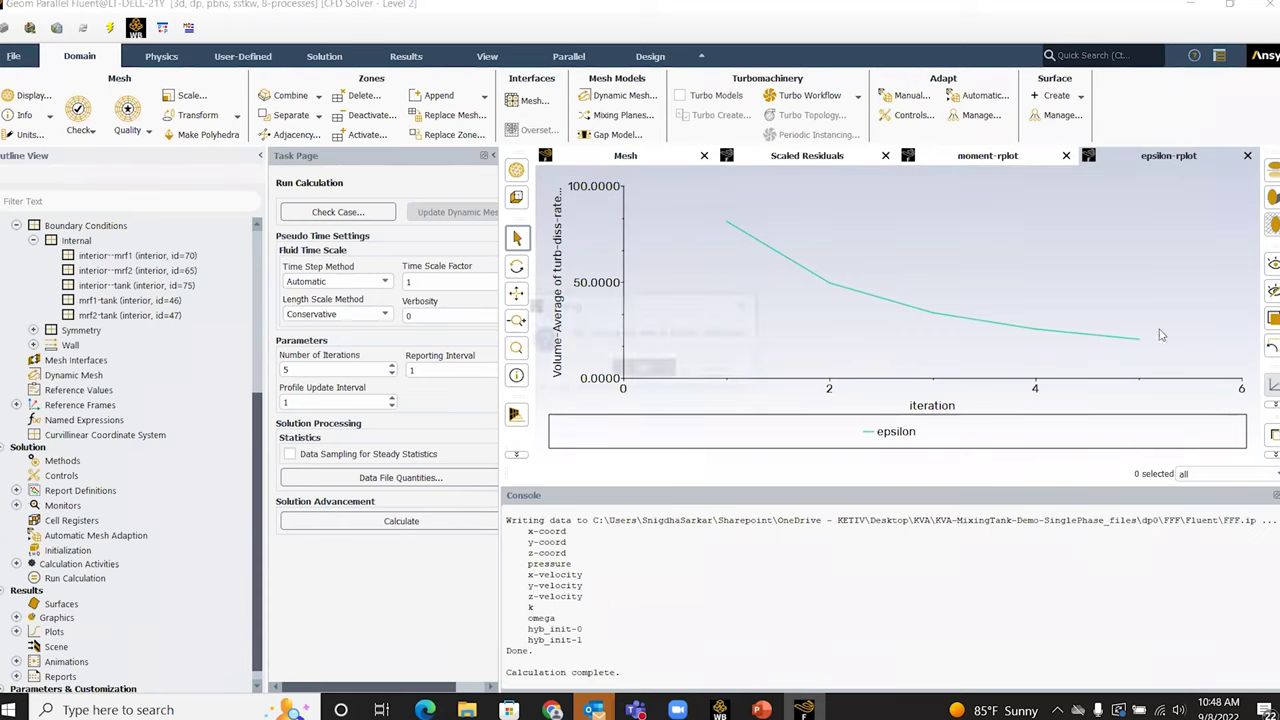
Close the Fluent session and open the Solution of the Fluent (with Fluent Meshing) system from the Workbench project
{"action": "left_click", "coordinate": [1270, 8]}
{"action": "left_click", "coordinate": [717, 369]}
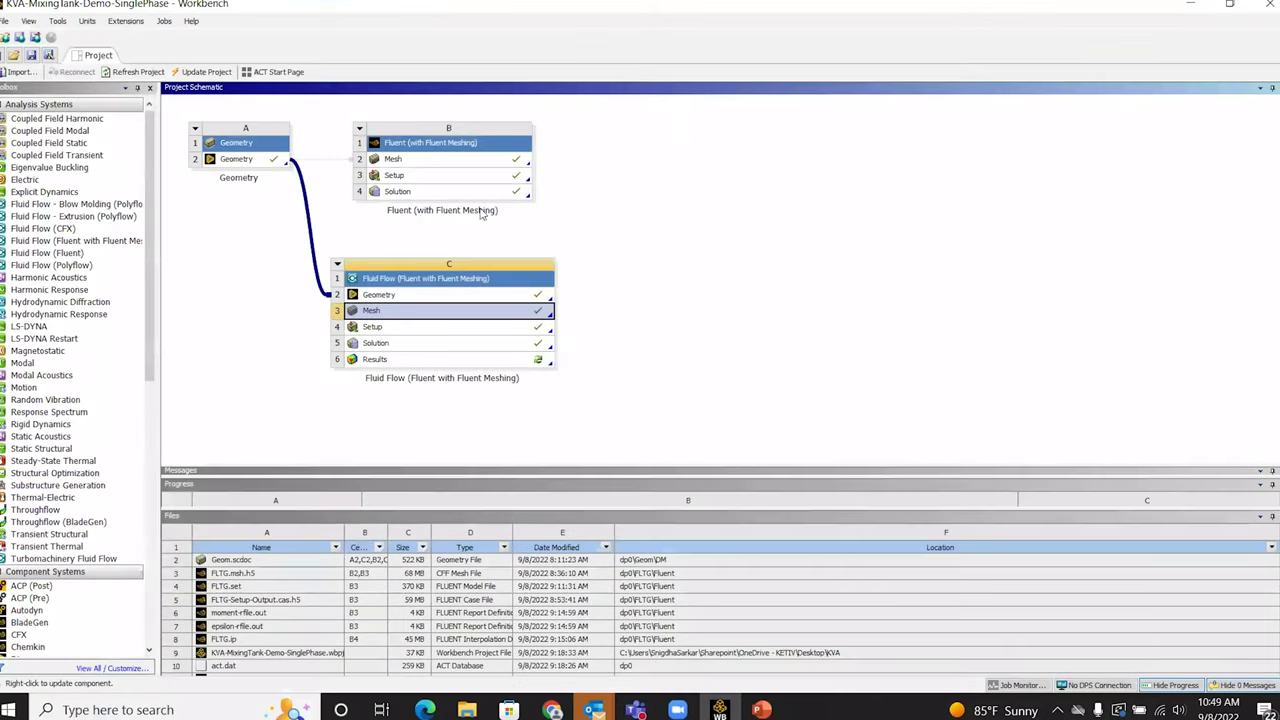
{"action": "double_click", "coordinate": [430, 193]}
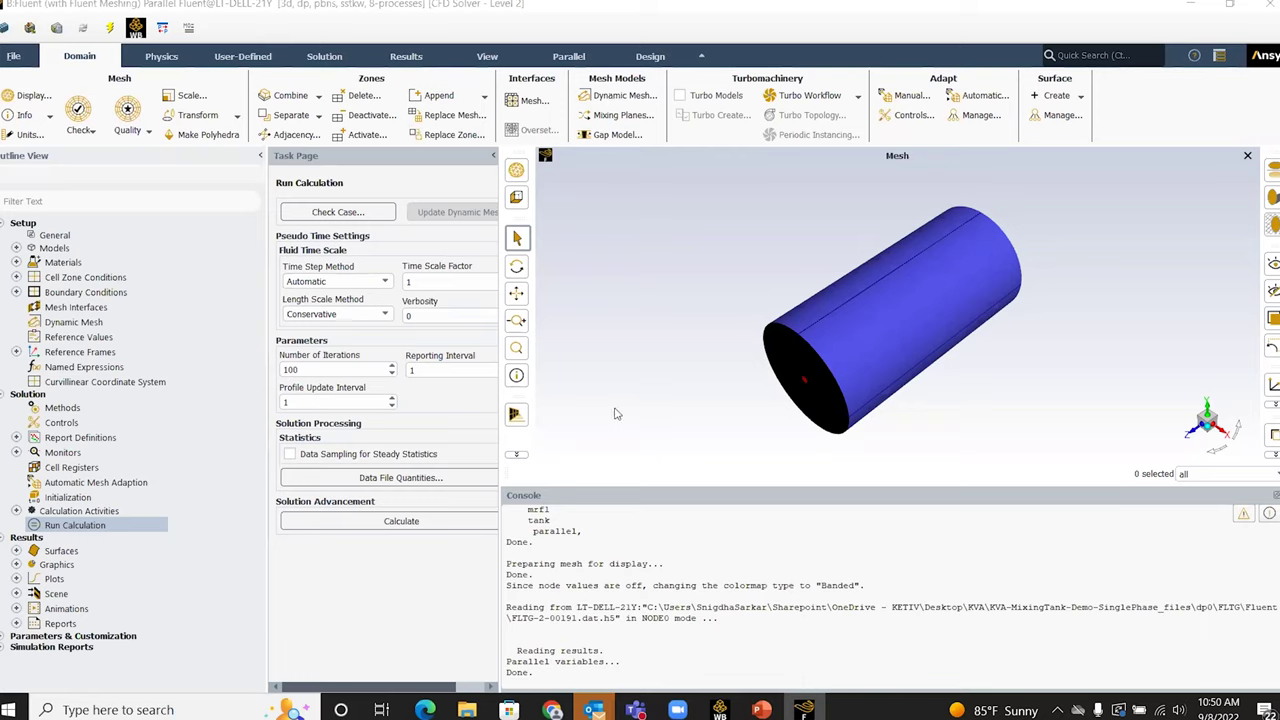
Display the saved rotatingparts mesh object, covering both impeller walls and the three shaft walls in pastel yellow
{"action": "left_click", "coordinate": [16, 565]}
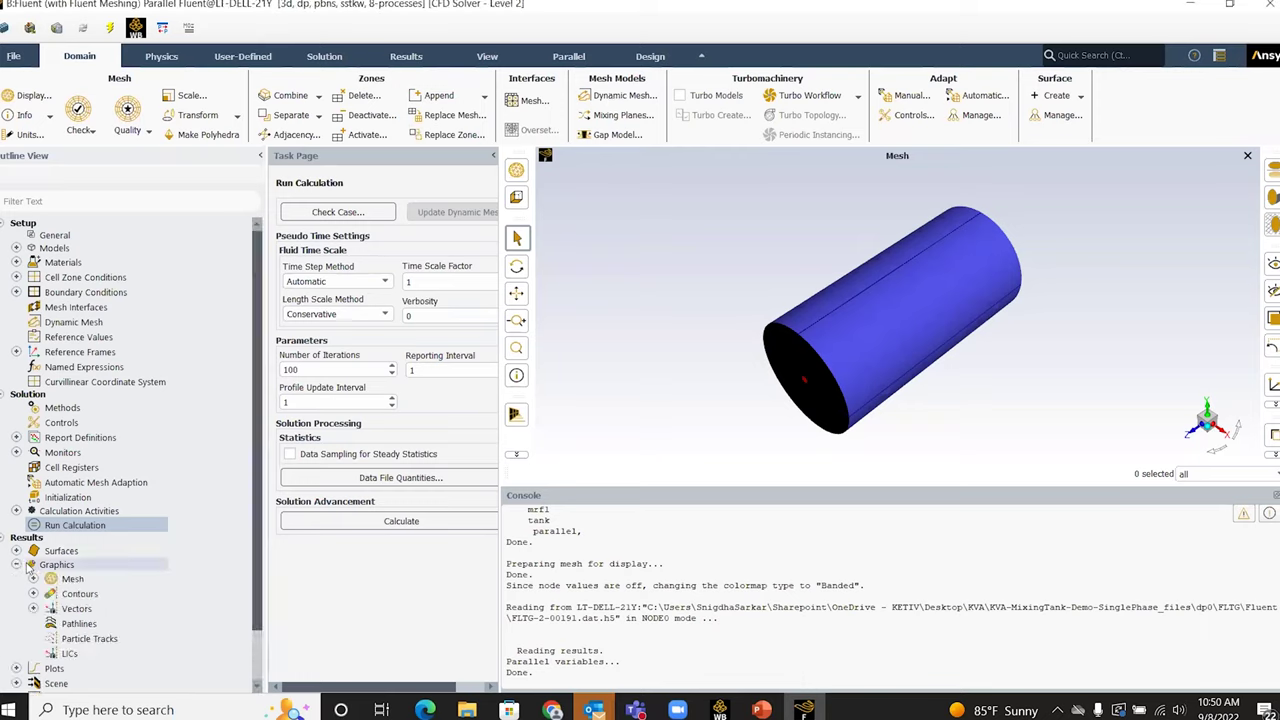
{"action": "scroll", "coordinate": [20, 560], "scroll_direction": "down", "scroll_amount": 1}
{"action": "left_click", "coordinate": [34, 528]}
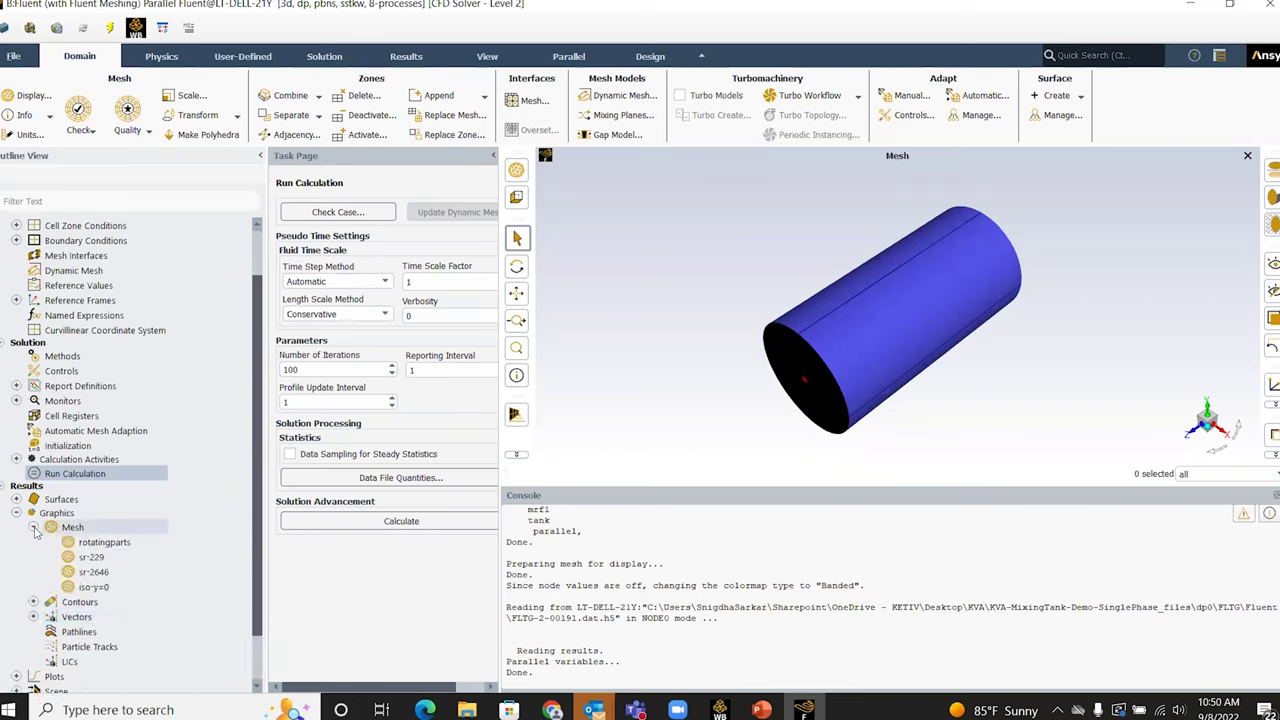
{"action": "double_click", "coordinate": [100, 542]}
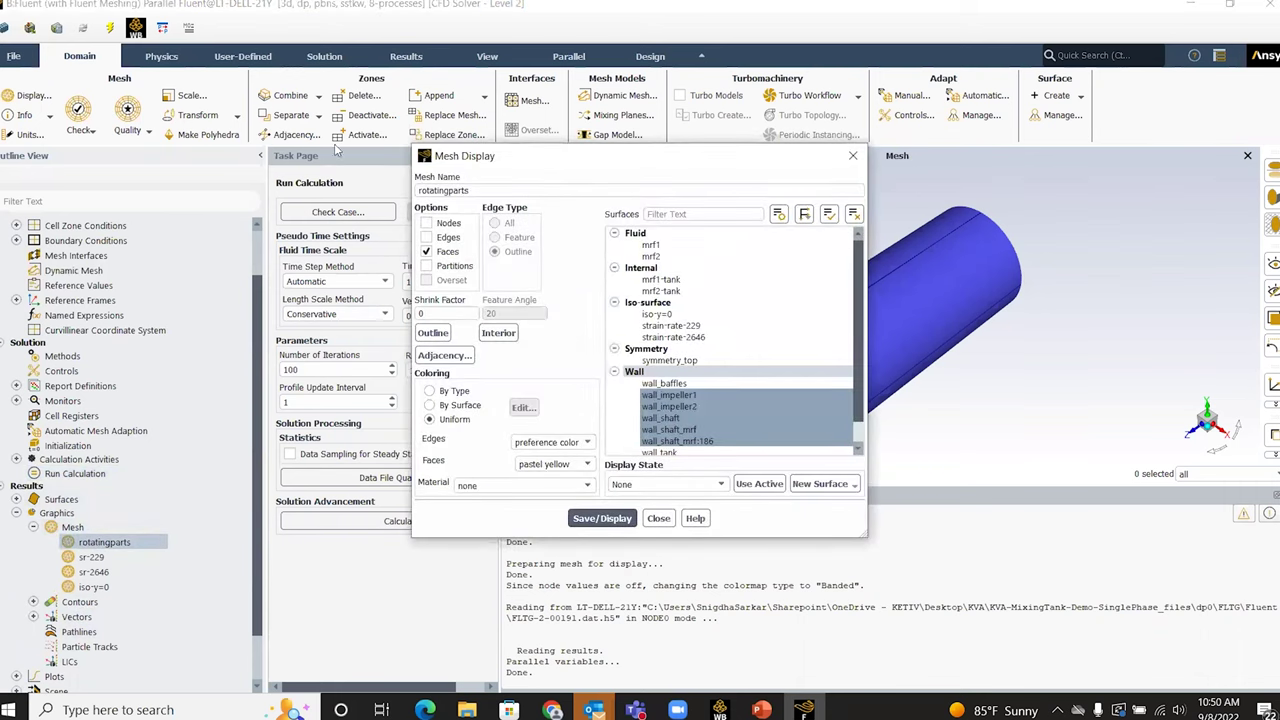
{"action": "left_click_drag", "start_coordinate": [545, 158], "coordinate": [327, 140]}
{"action": "scroll", "coordinate": [515, 375], "scroll_direction": "down", "scroll_amount": 1}
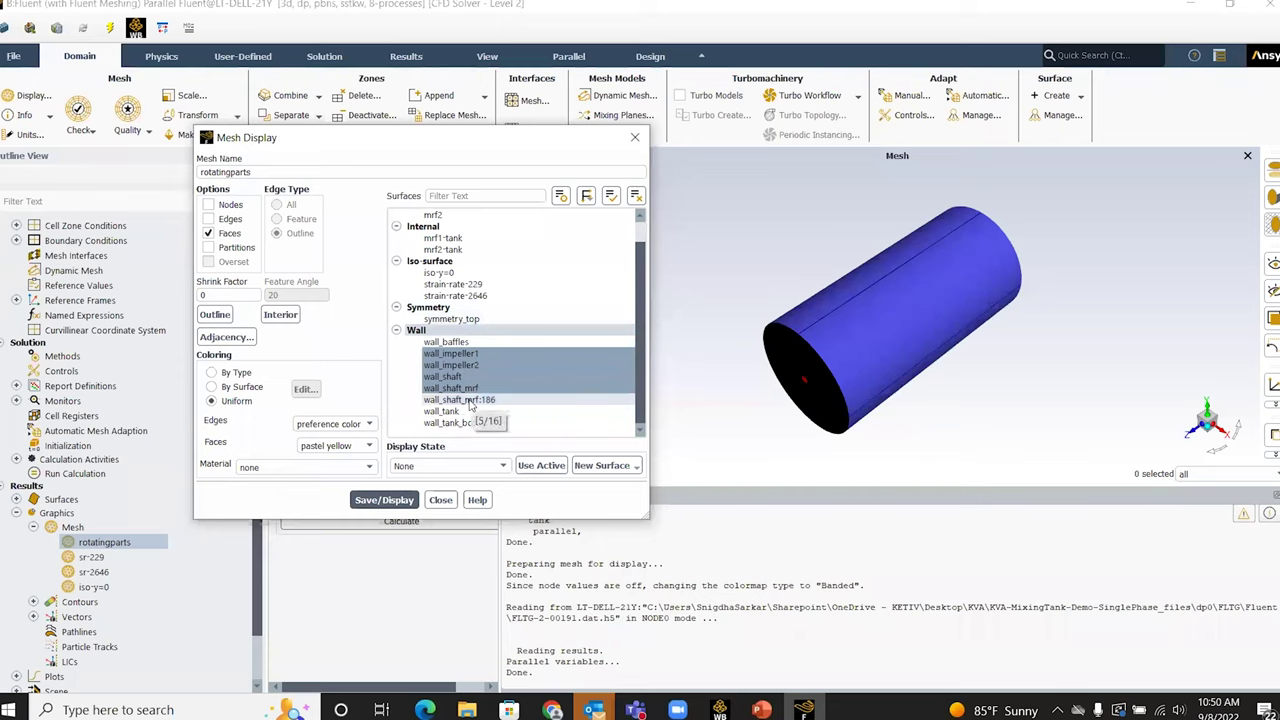
{"action": "left_click", "coordinate": [470, 400]}
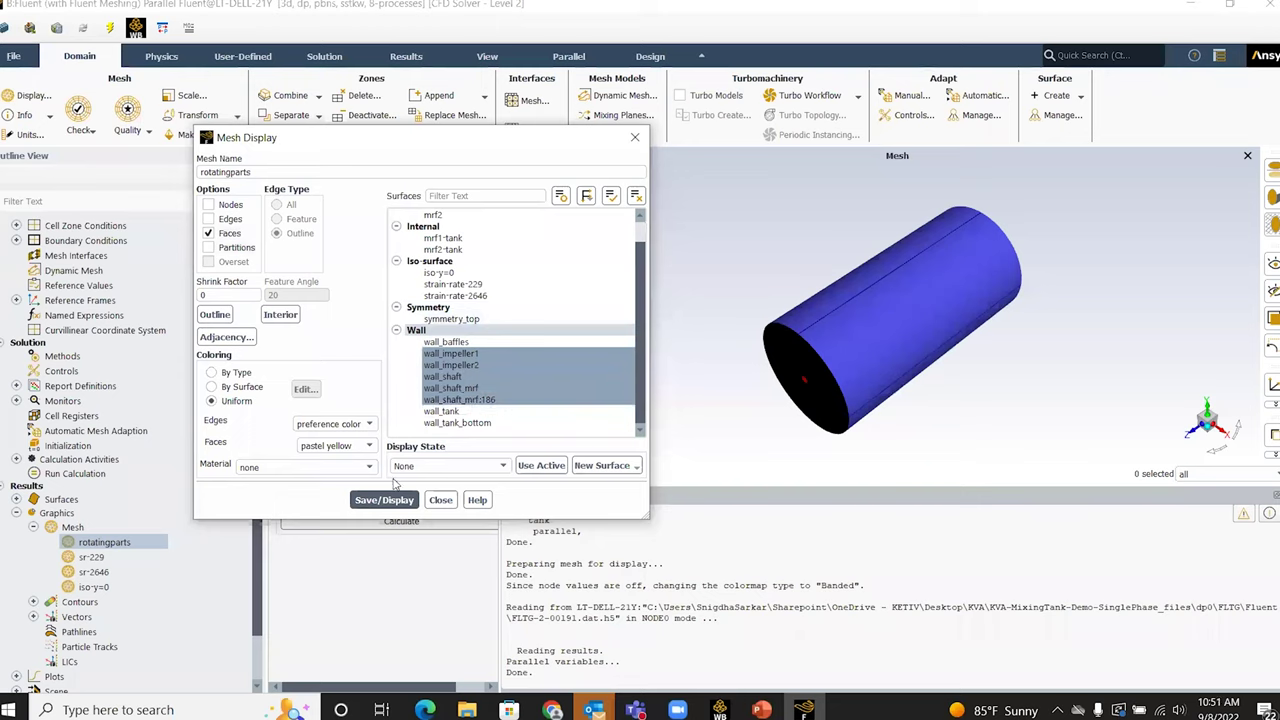
{"action": "left_click", "coordinate": [384, 500]}
{"action": "left_click_drag", "start_coordinate": [878, 365], "coordinate": [911, 180]}
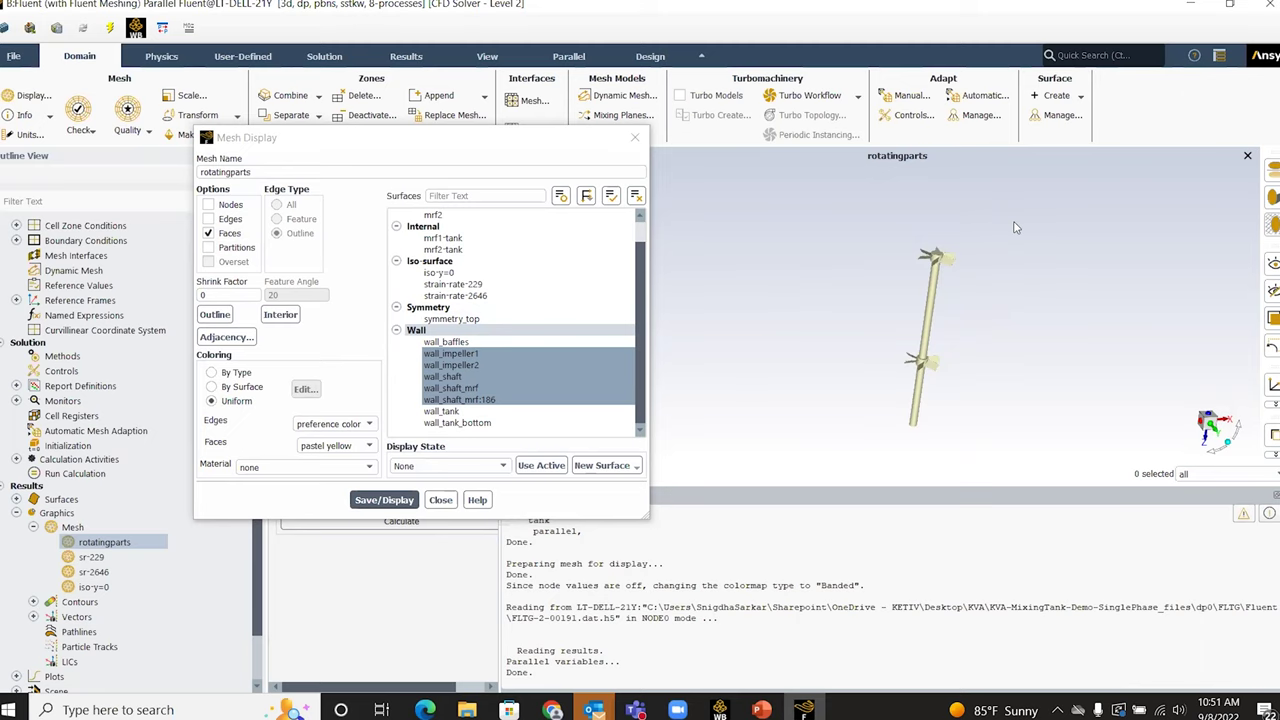
{"action": "left_click", "coordinate": [440, 499]}
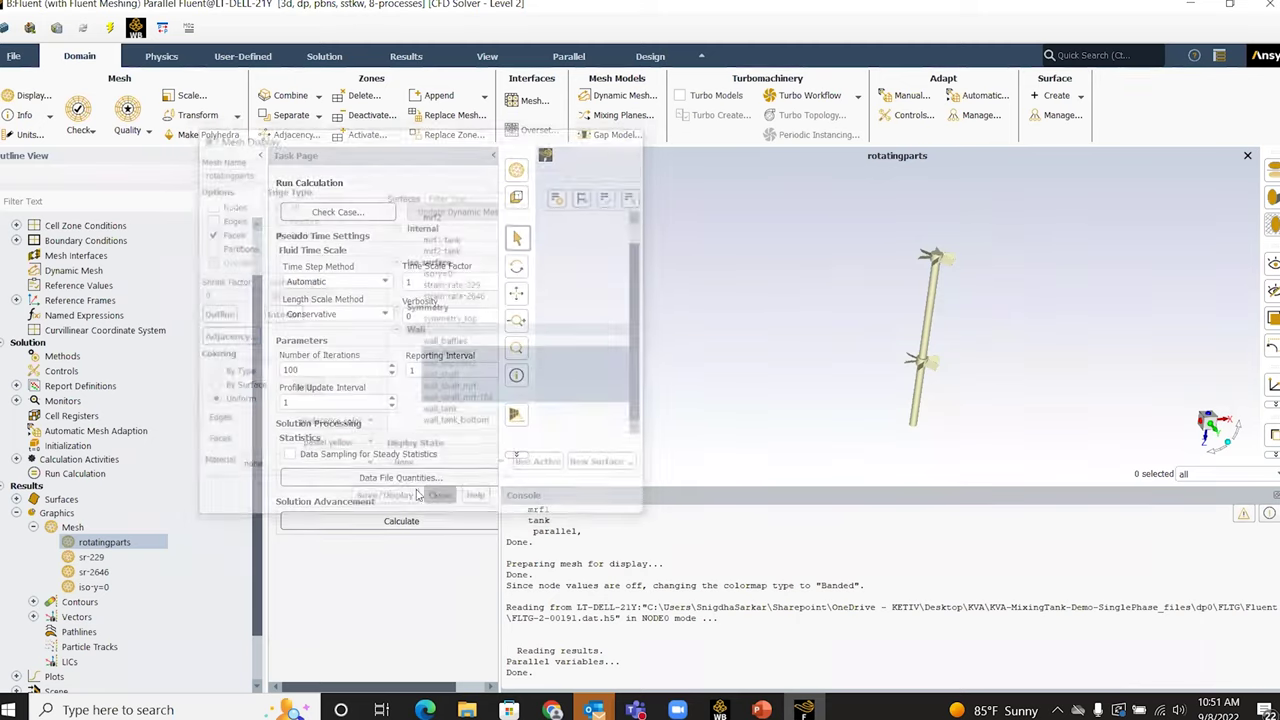
Review the definition of the saved iso-y=0 mesh object
{"action": "double_click", "coordinate": [93, 588]}
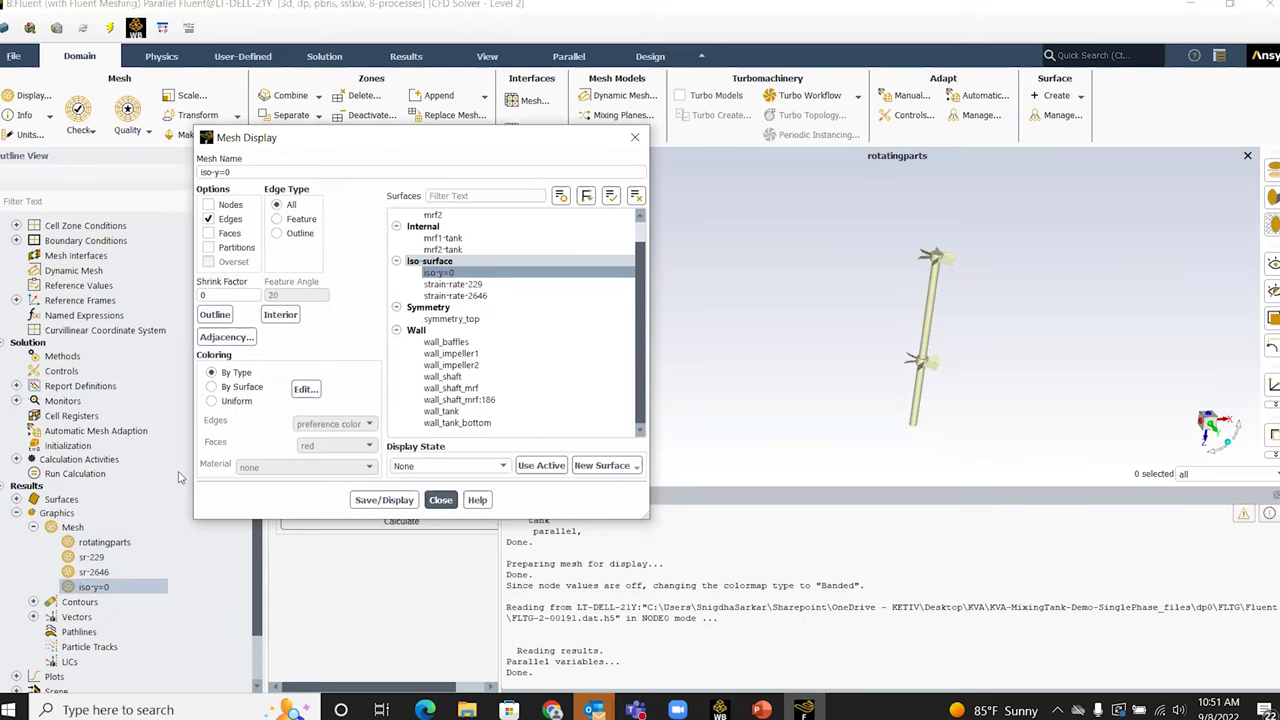
{"action": "left_click", "coordinate": [440, 499]}
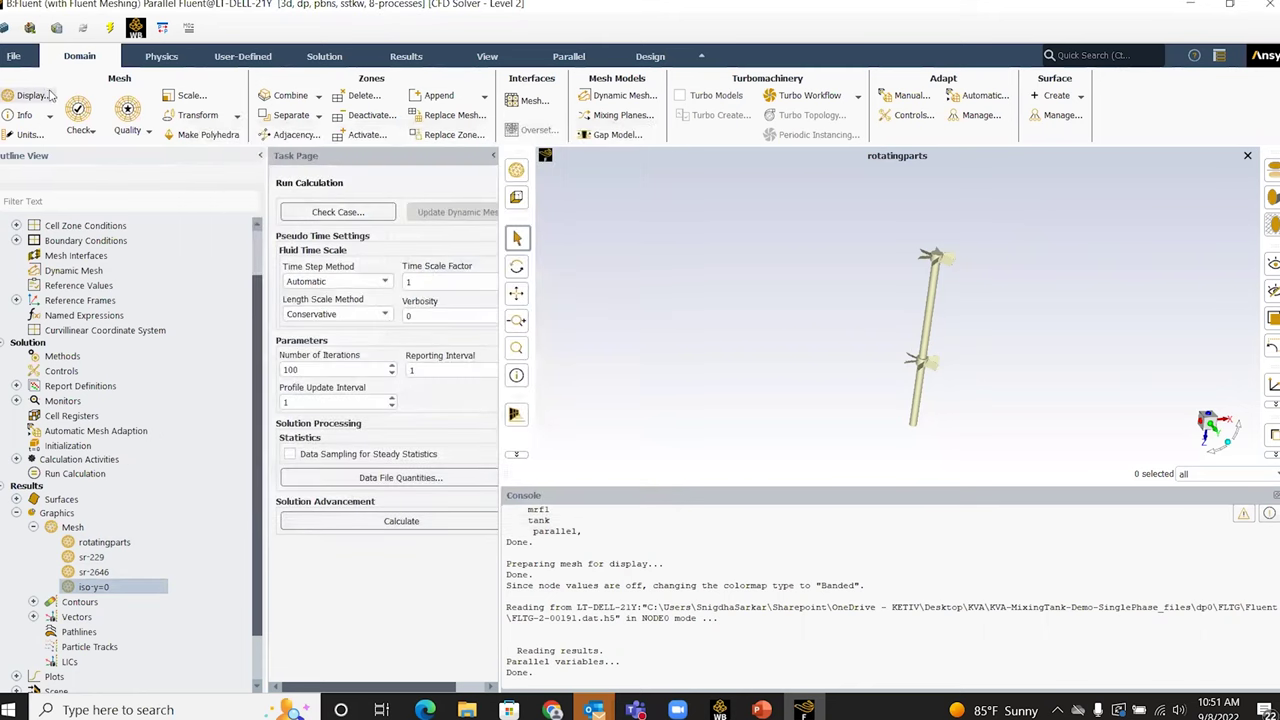
Start a new iso-surface and name it iso-y=0_1
{"action": "left_click", "coordinate": [406, 56]}
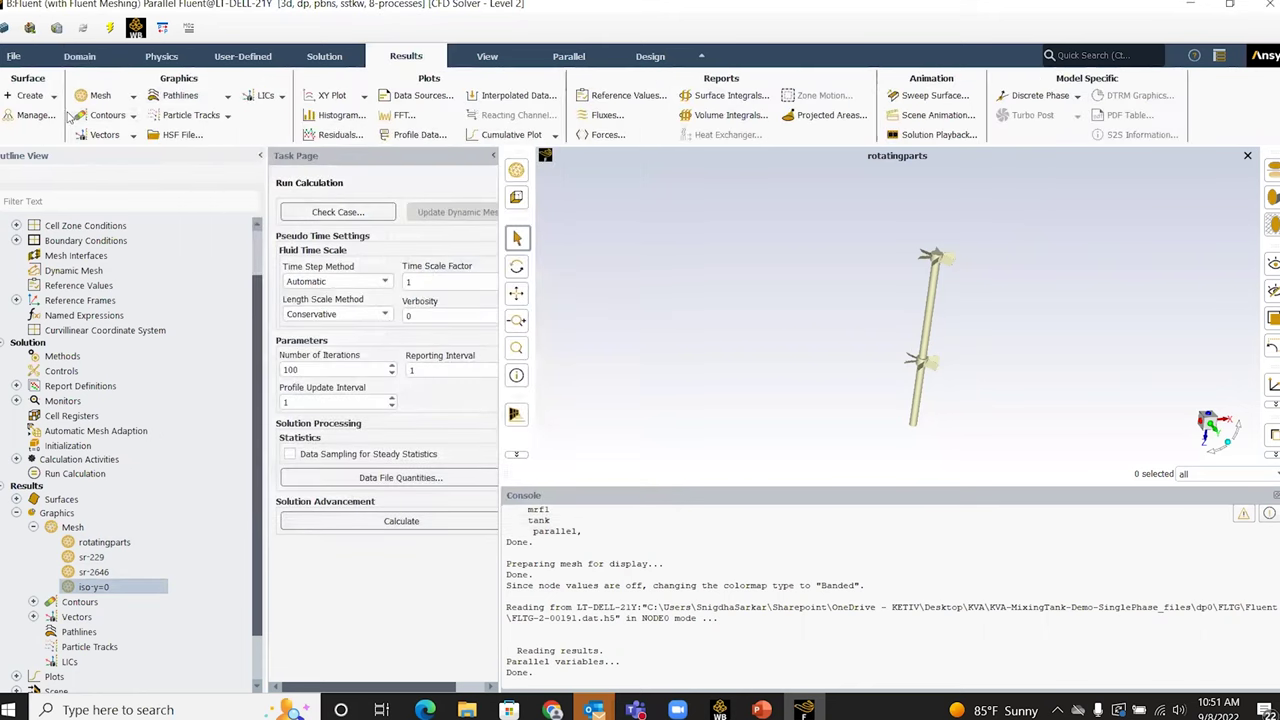
{"action": "left_click", "coordinate": [40, 95]}
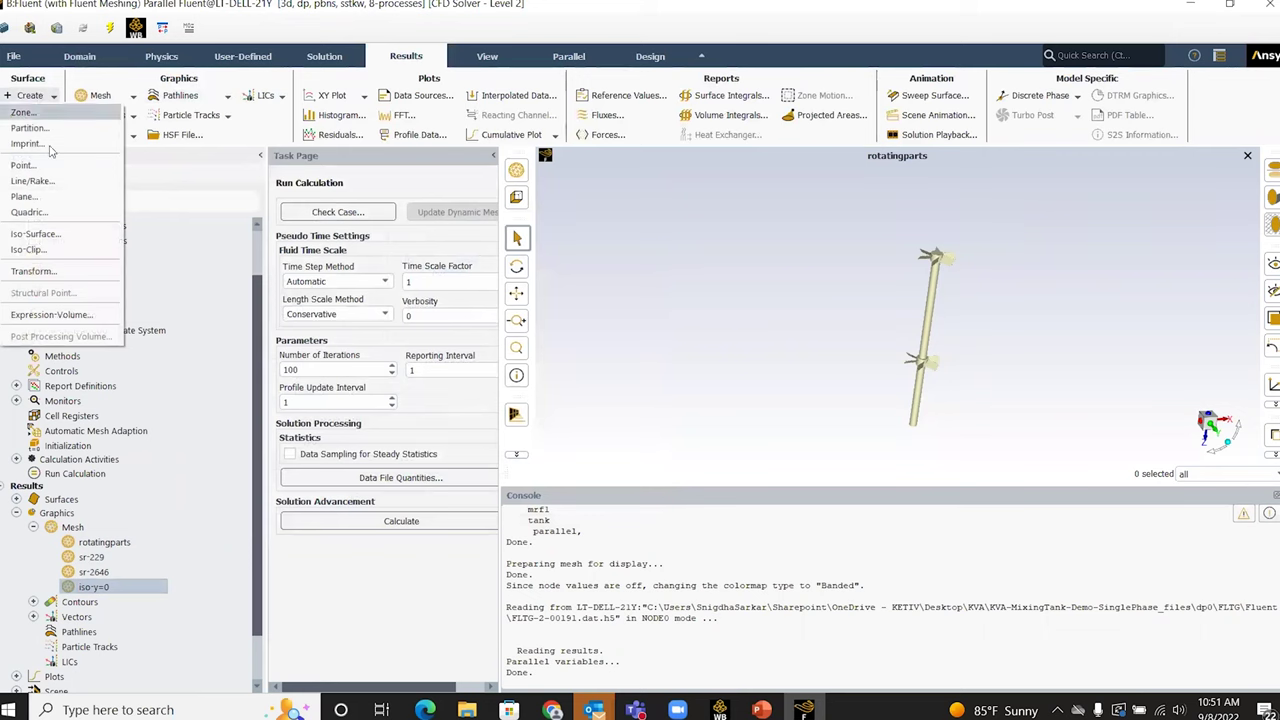
{"action": "left_click", "coordinate": [36, 233]}
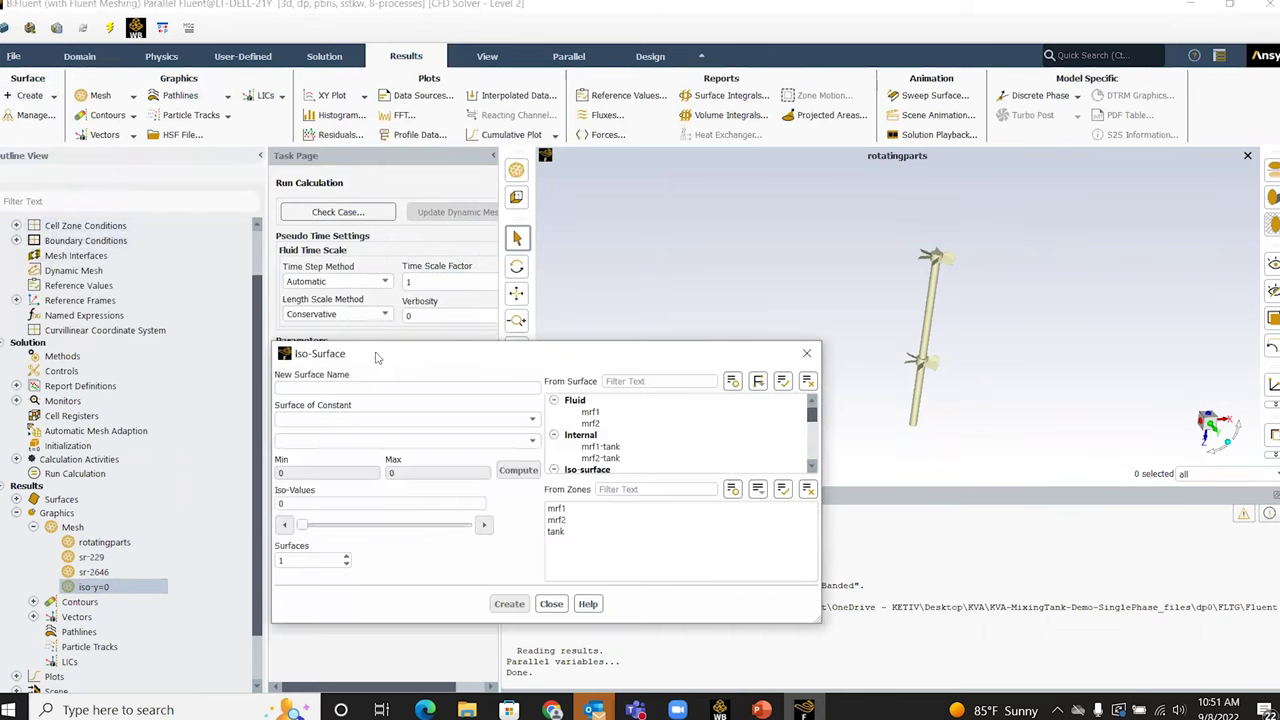
{"action": "left_click_drag", "start_coordinate": [377, 357], "coordinate": [314, 349]}
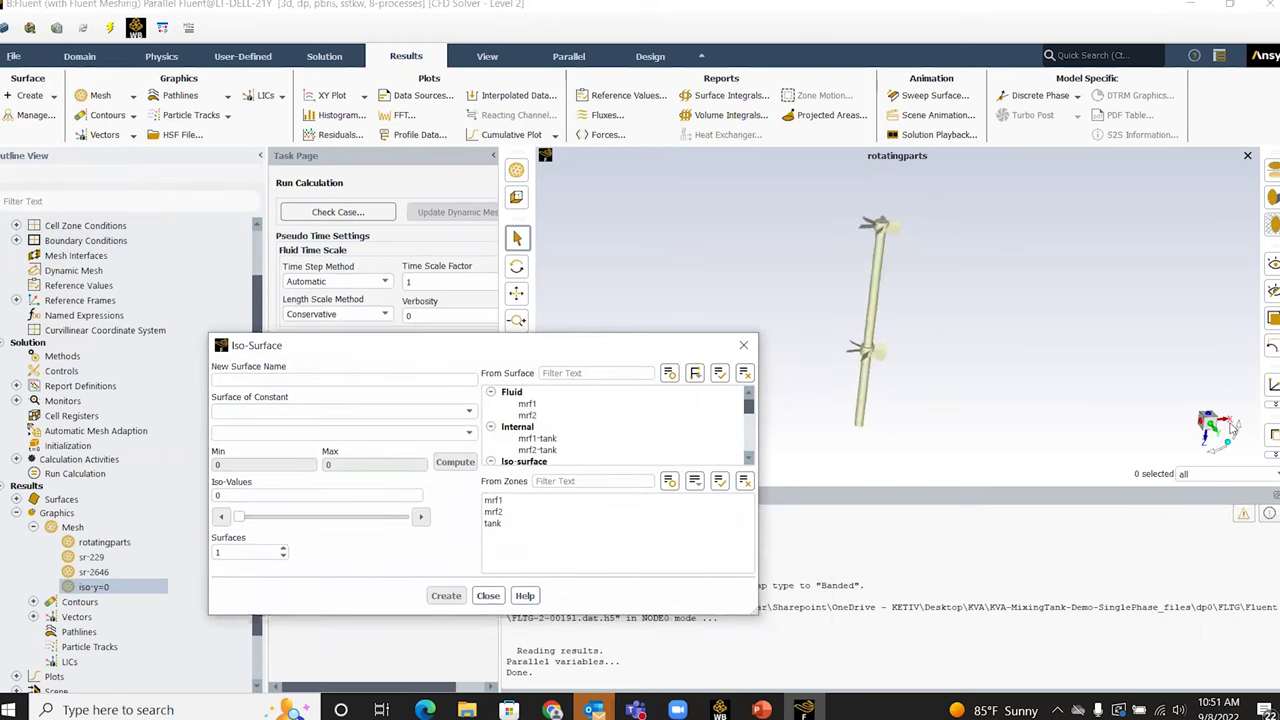
{"action": "left_click_drag", "start_coordinate": [1195, 422], "coordinate": [1246, 428]}
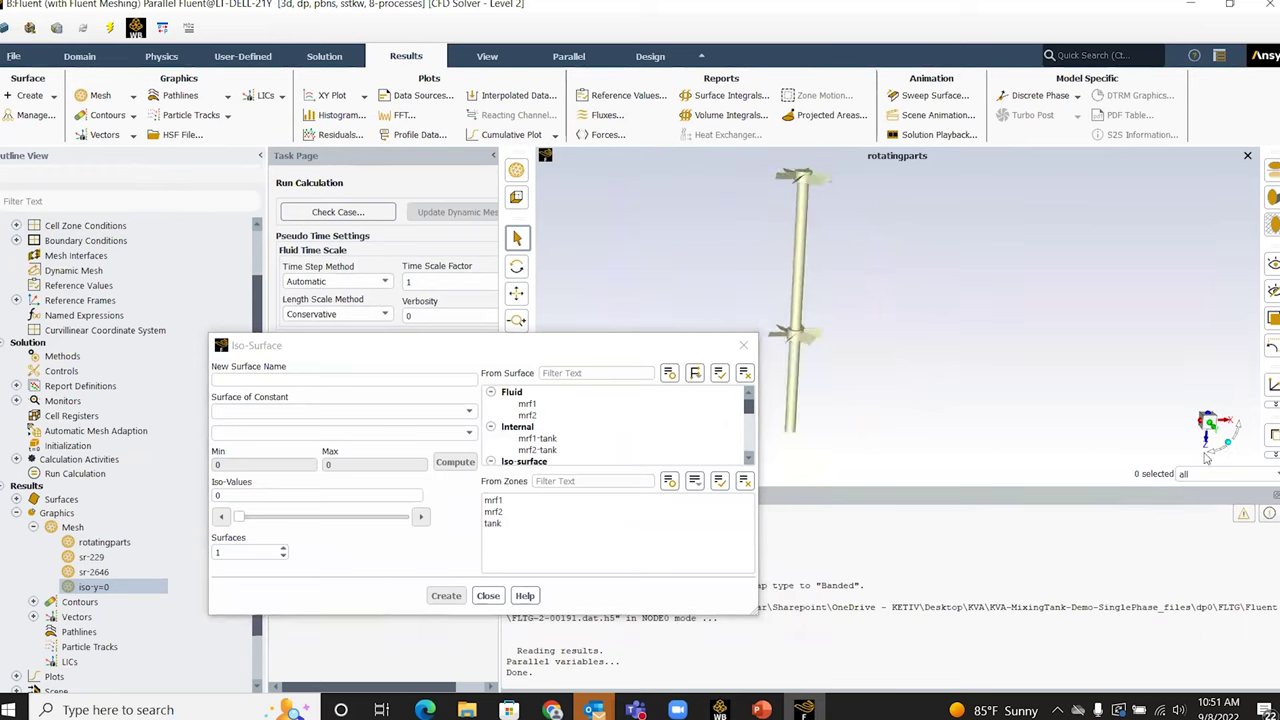
{"action": "left_click", "coordinate": [246, 381]}
{"action": "type", "text": "iso-y="}
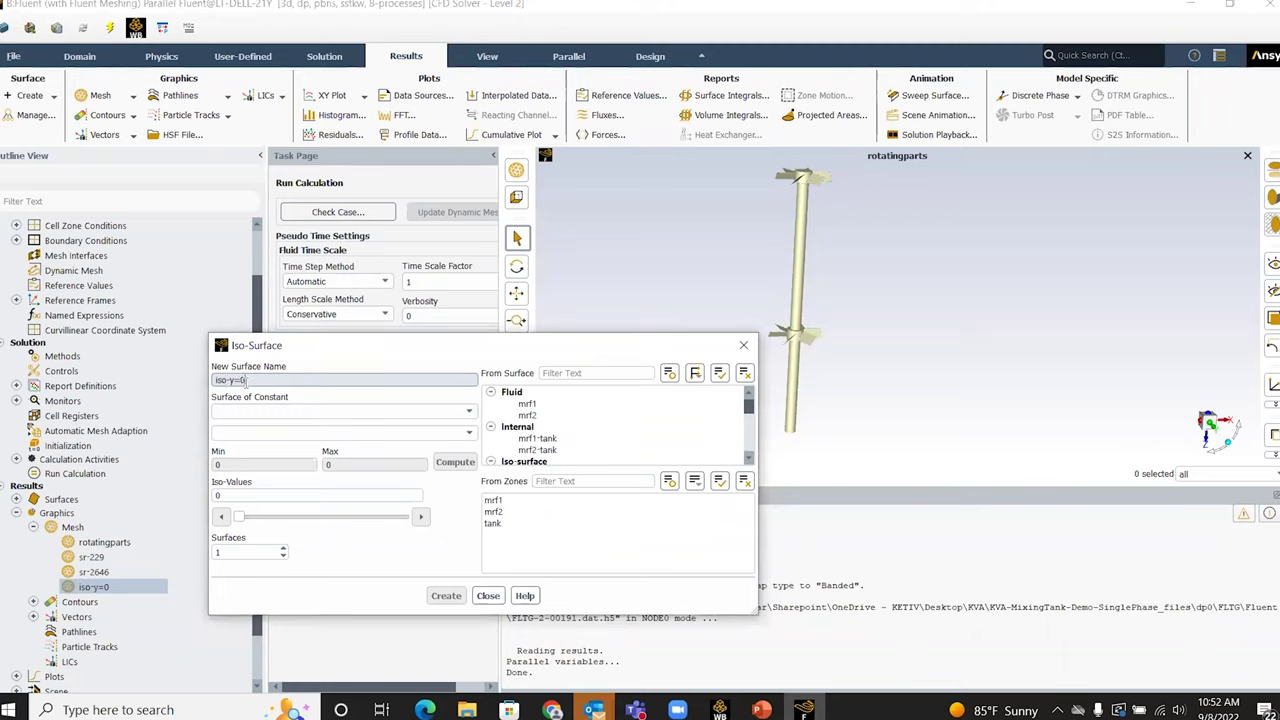
{"action": "type", "text": "01"}
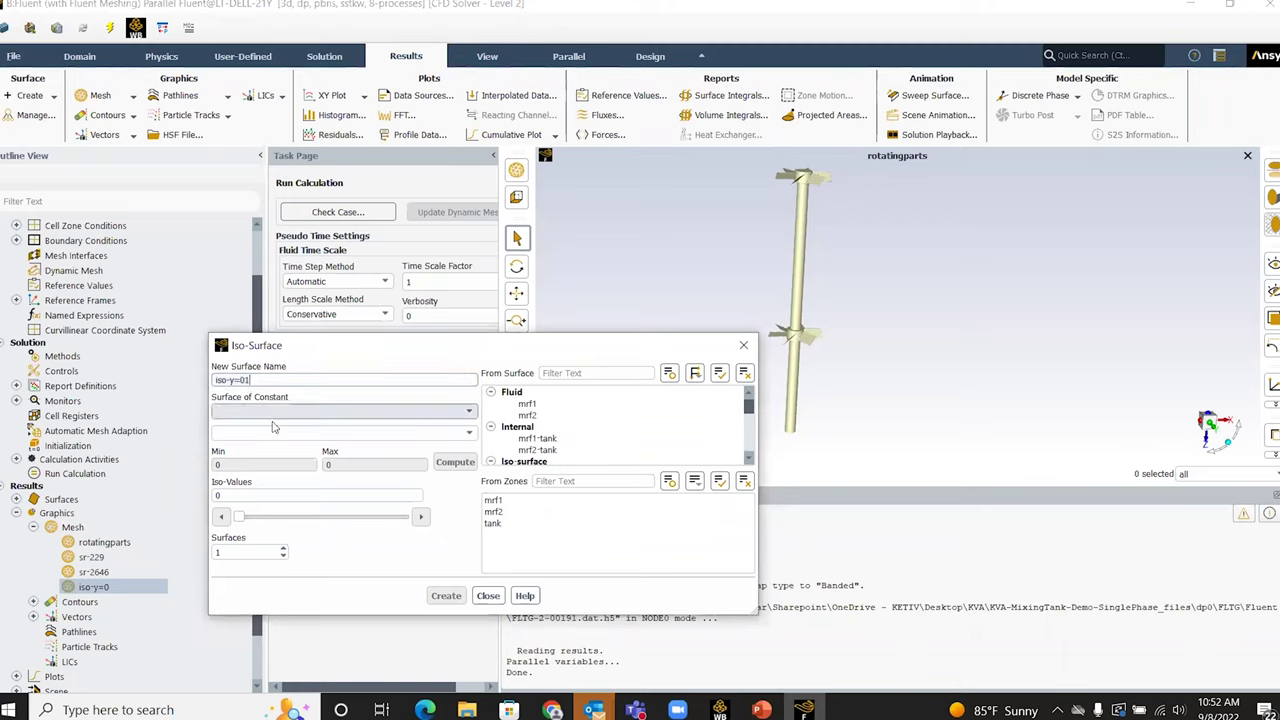
{"action": "left_click", "coordinate": [244, 381]}
{"action": "type", "text": "."}
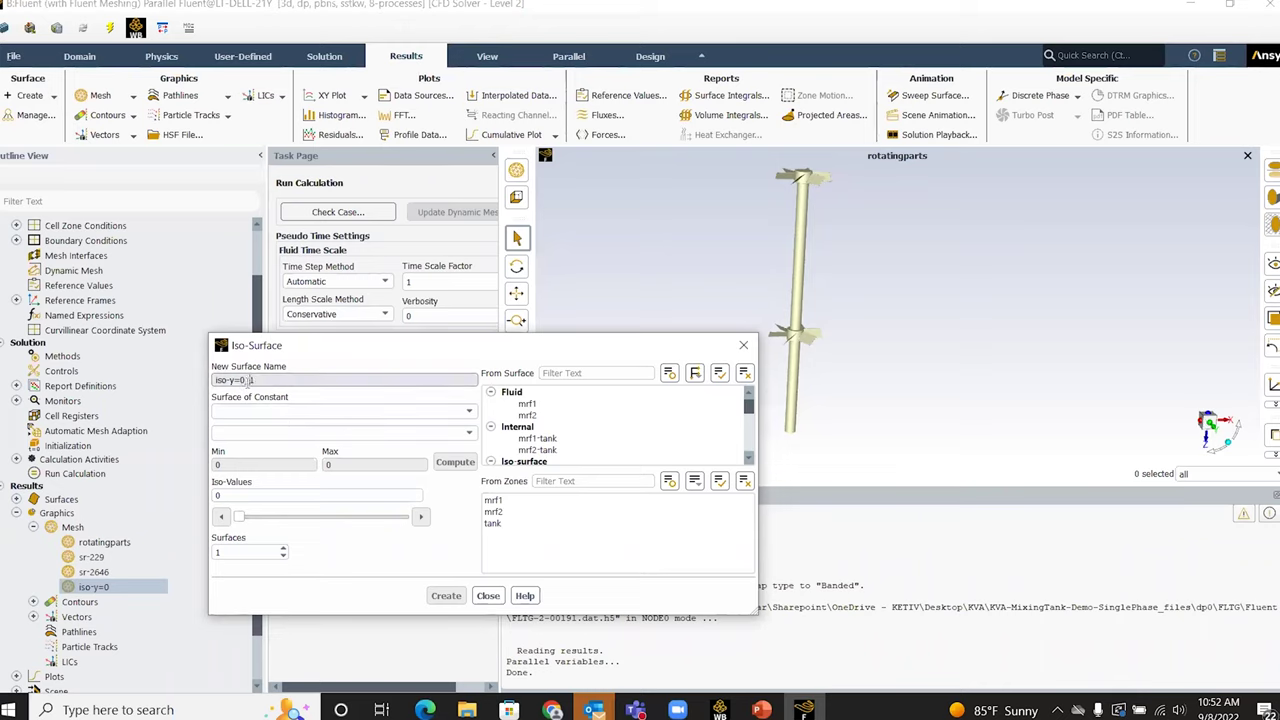
Create the iso-surface from the constant mesh Y-Coordinate at iso-value 0, and close the iso-surface definition
{"action": "left_click", "coordinate": [303, 411]}
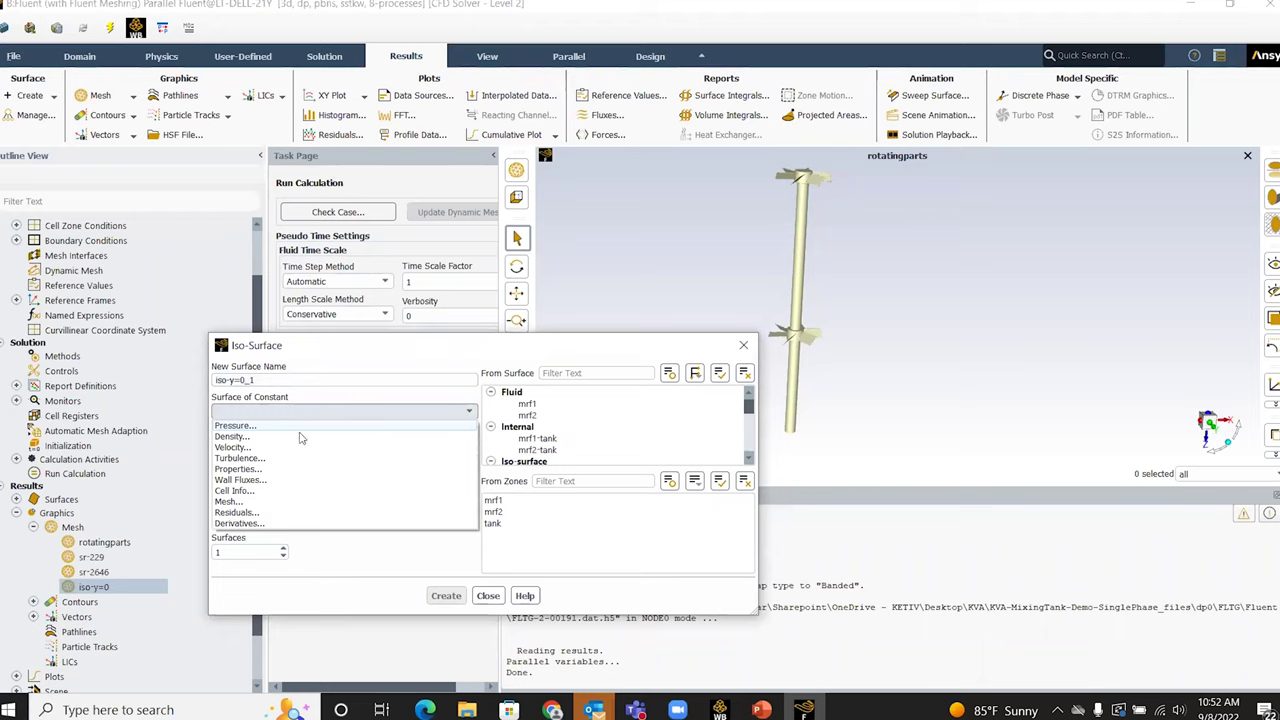
{"action": "left_click", "coordinate": [303, 500]}
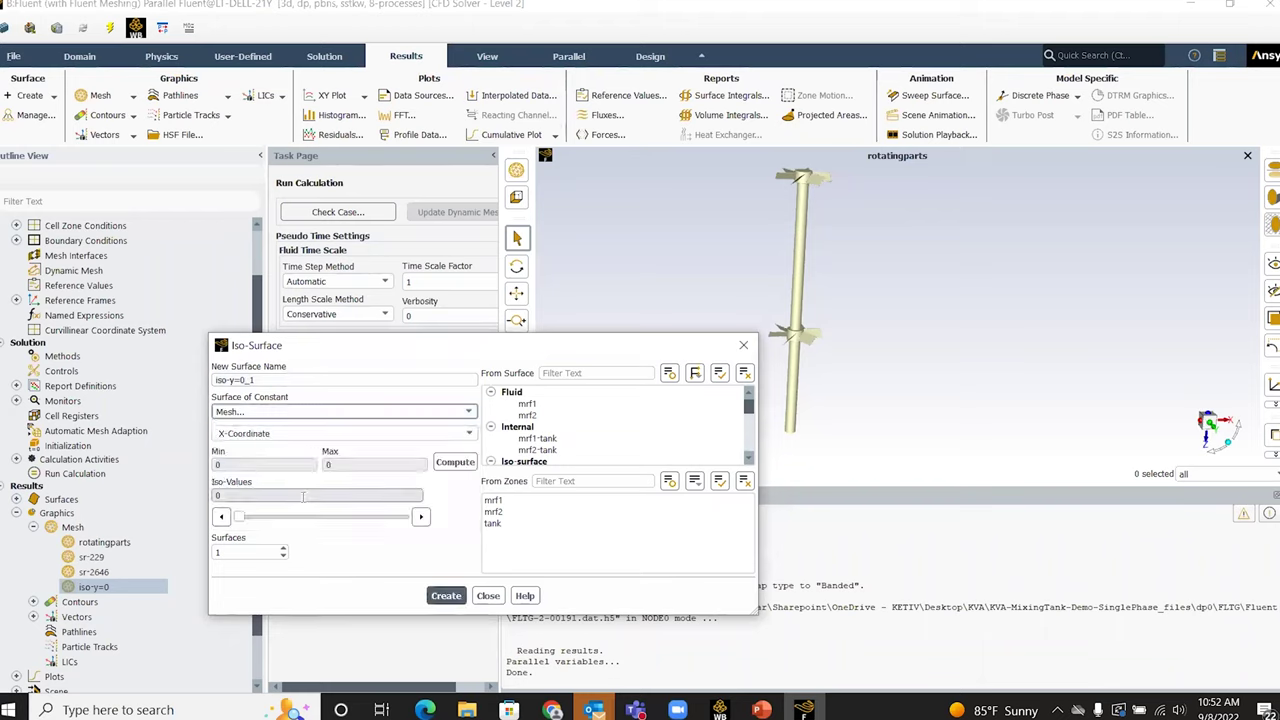
{"action": "left_click", "coordinate": [470, 433]}
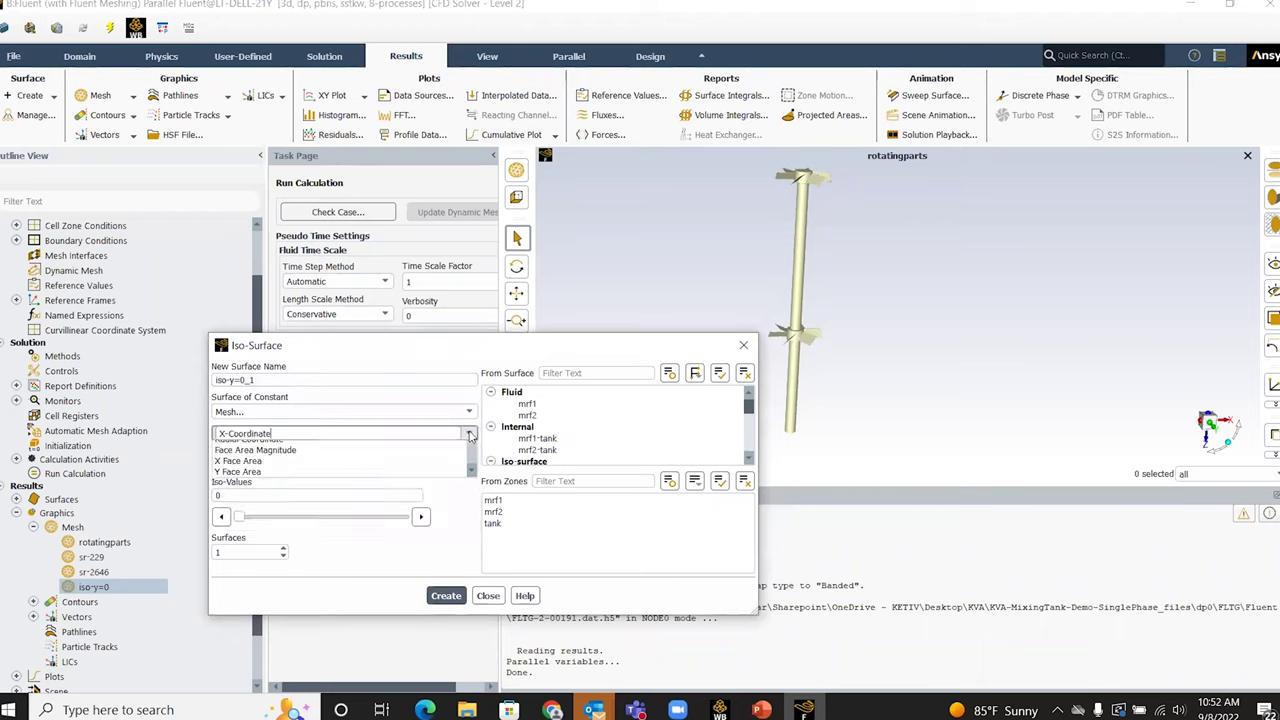
{"action": "left_click", "coordinate": [425, 458]}
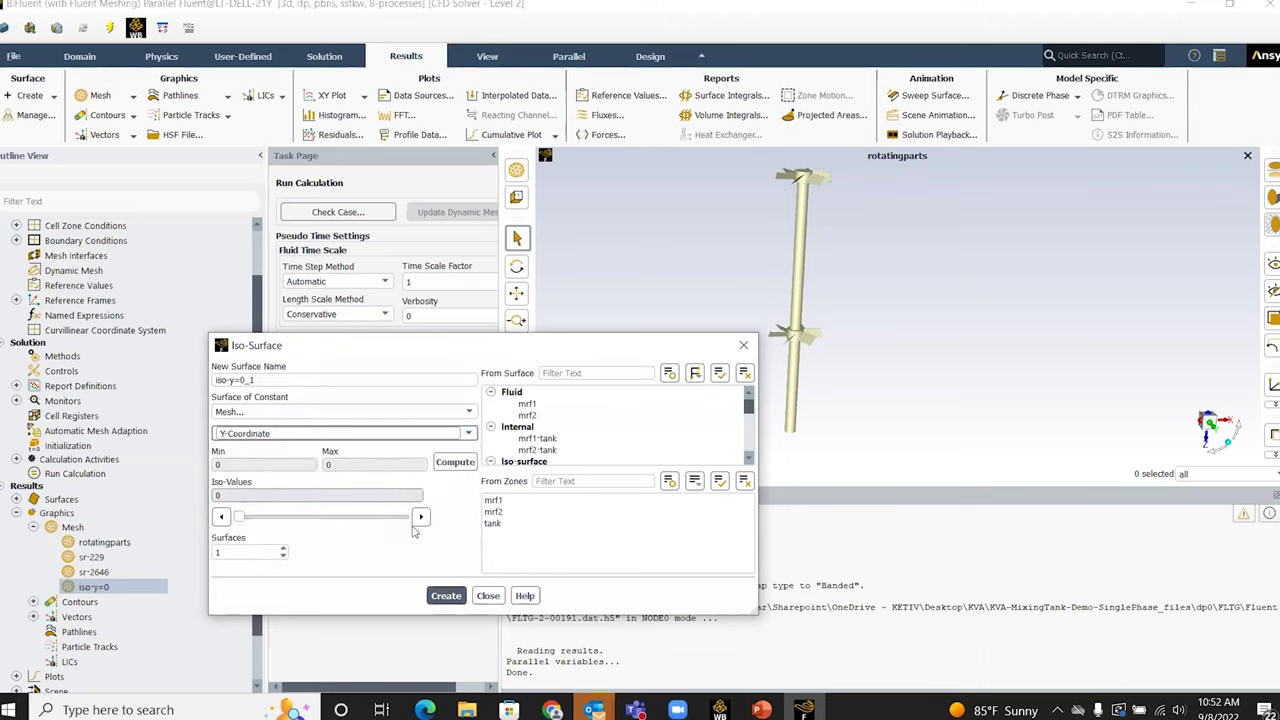
{"action": "left_click", "coordinate": [463, 604]}
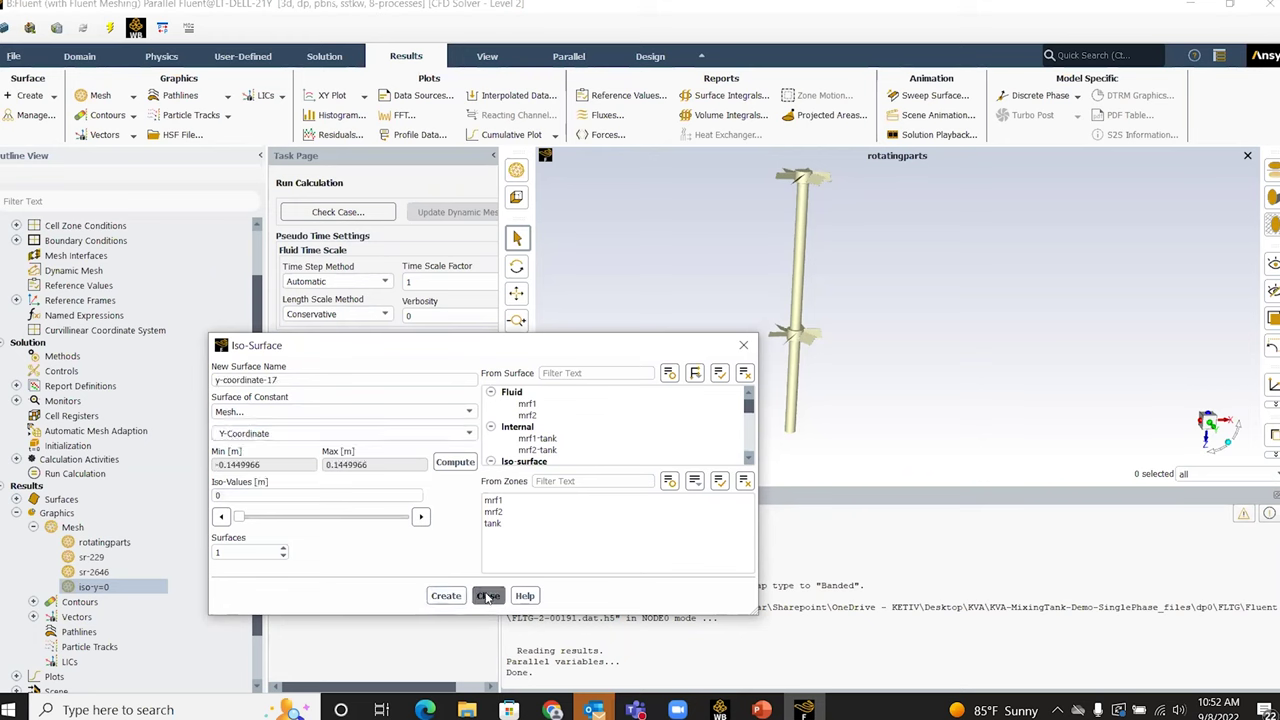
{"action": "left_click", "coordinate": [487, 596]}
Display only the iso-y=0_1 surface as a mesh with faces and inspect the plane through the tank
{"action": "left_click", "coordinate": [516, 170]}
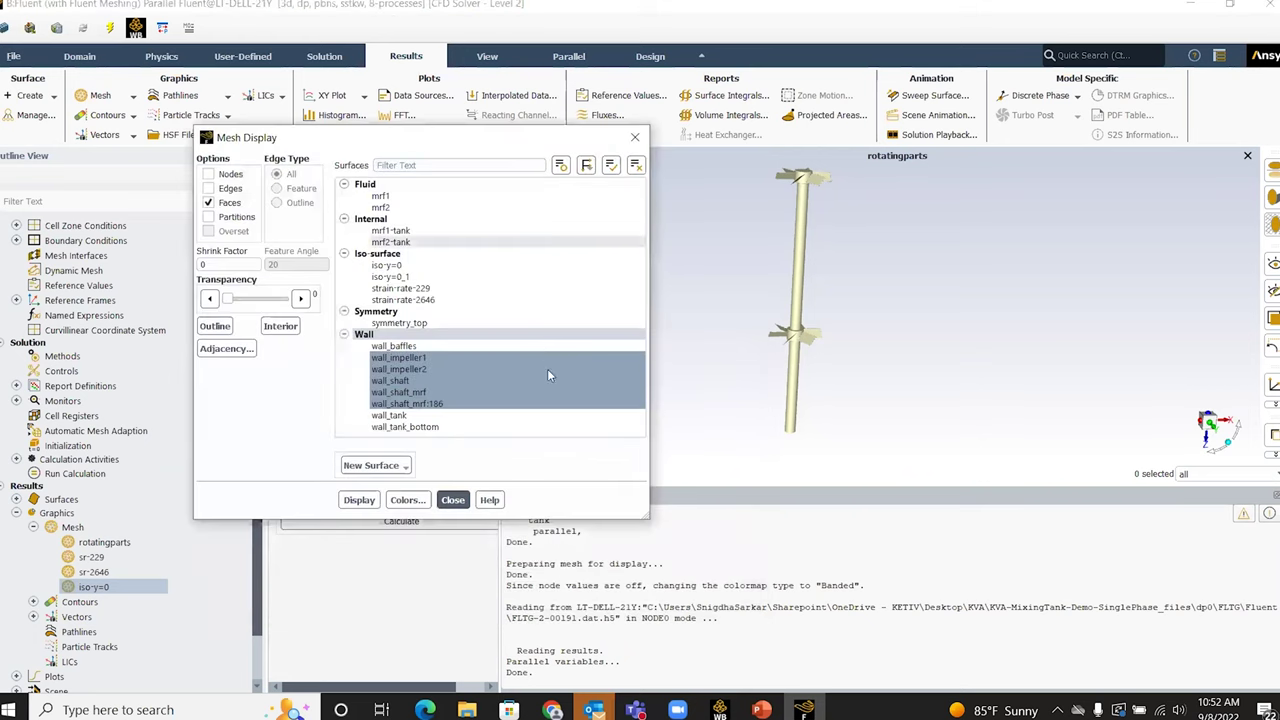
{"action": "left_click", "coordinate": [635, 165]}
{"action": "left_click", "coordinate": [390, 277]}
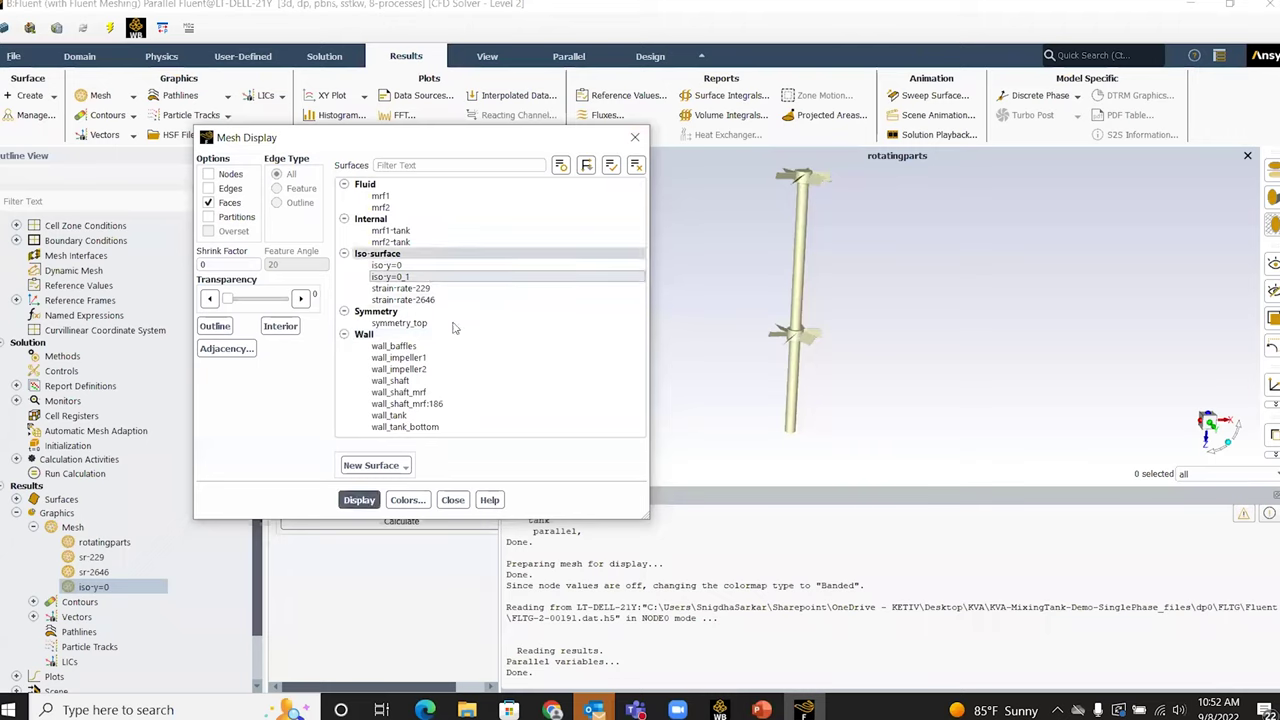
{"action": "left_click", "coordinate": [359, 499]}
{"action": "left_click_drag", "start_coordinate": [758, 234], "coordinate": [862, 335]}
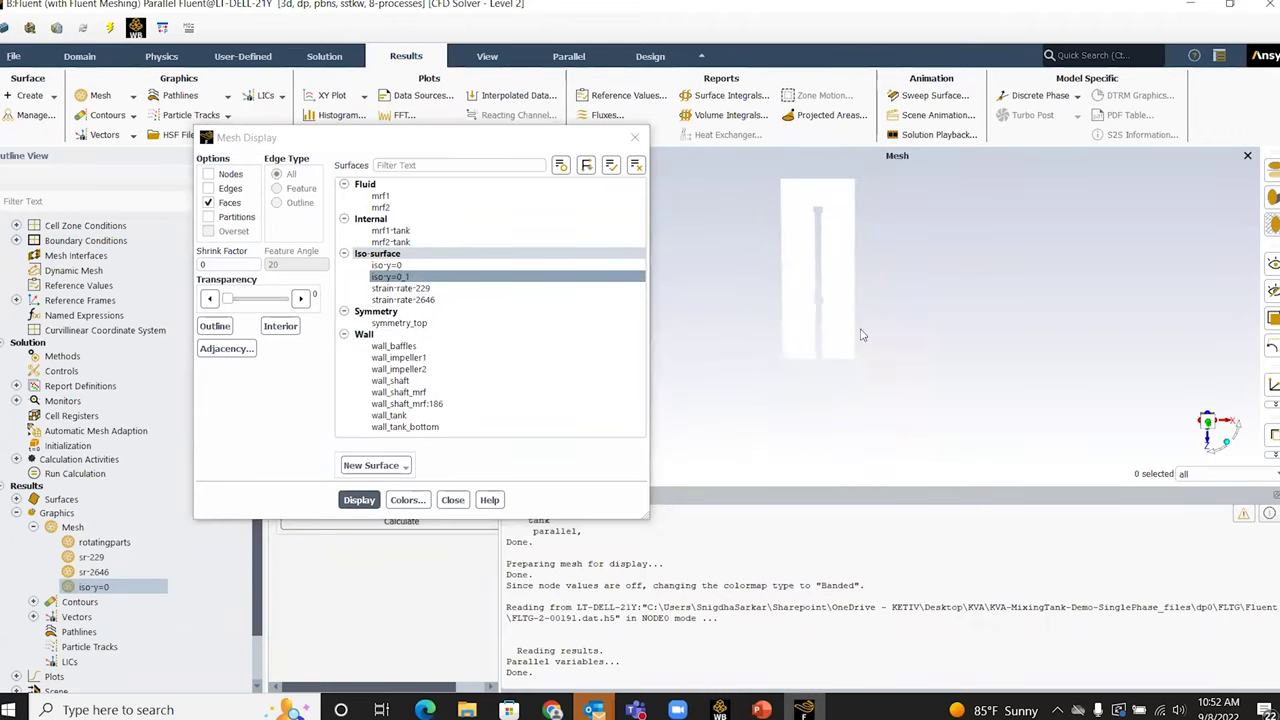
{"action": "left_click", "coordinate": [1237, 434]}
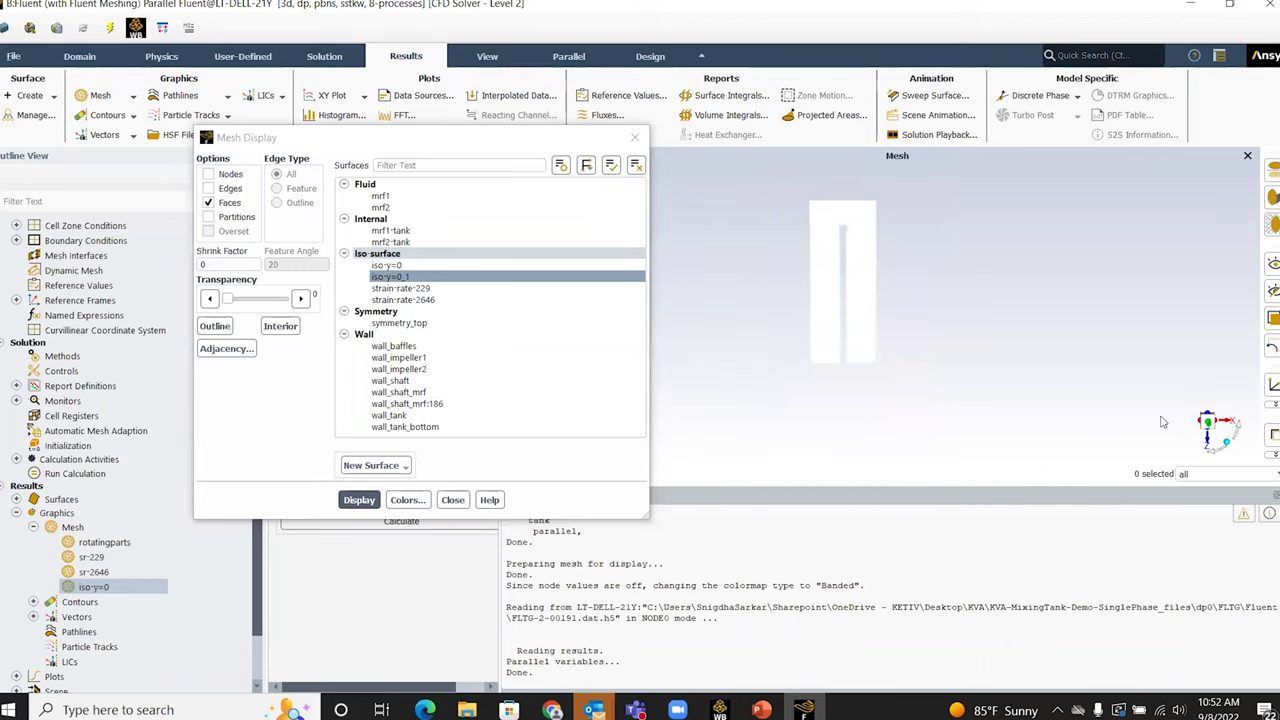
{"action": "scroll", "coordinate": [845, 278], "scroll_direction": "up", "scroll_amount": 3}
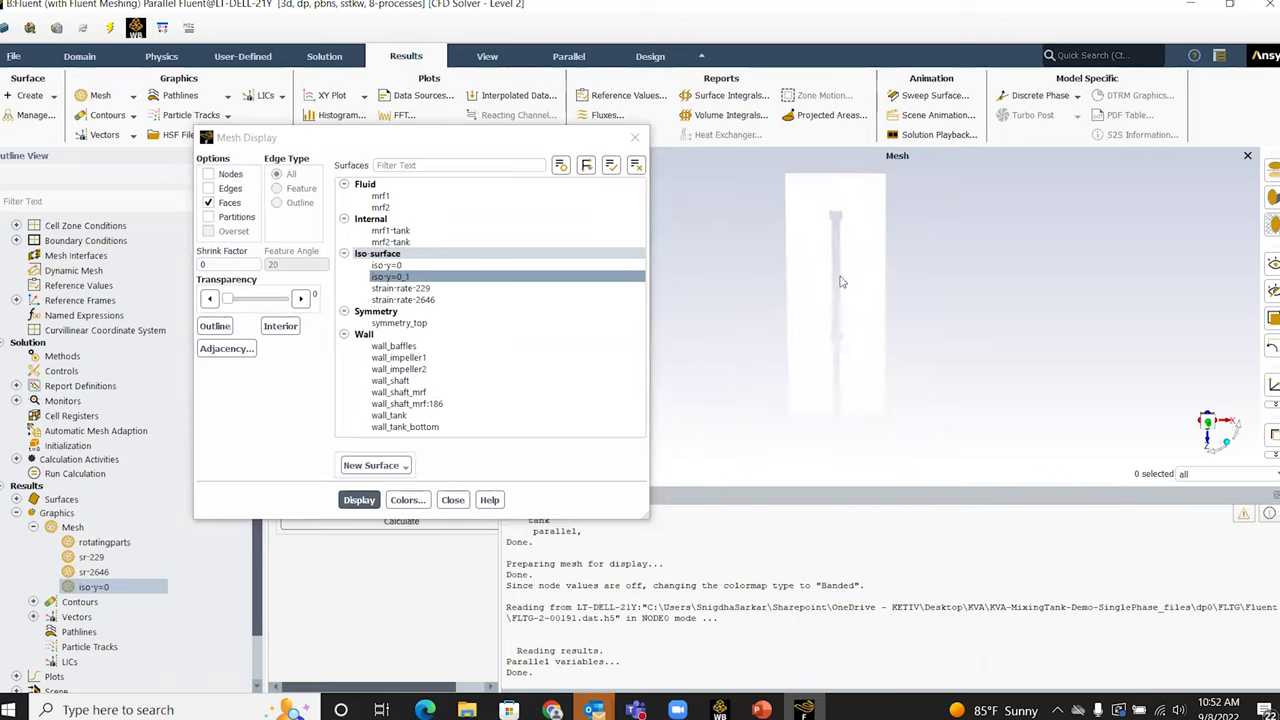
{"action": "scroll", "coordinate": [872, 226], "scroll_direction": "up", "scroll_amount": 1}
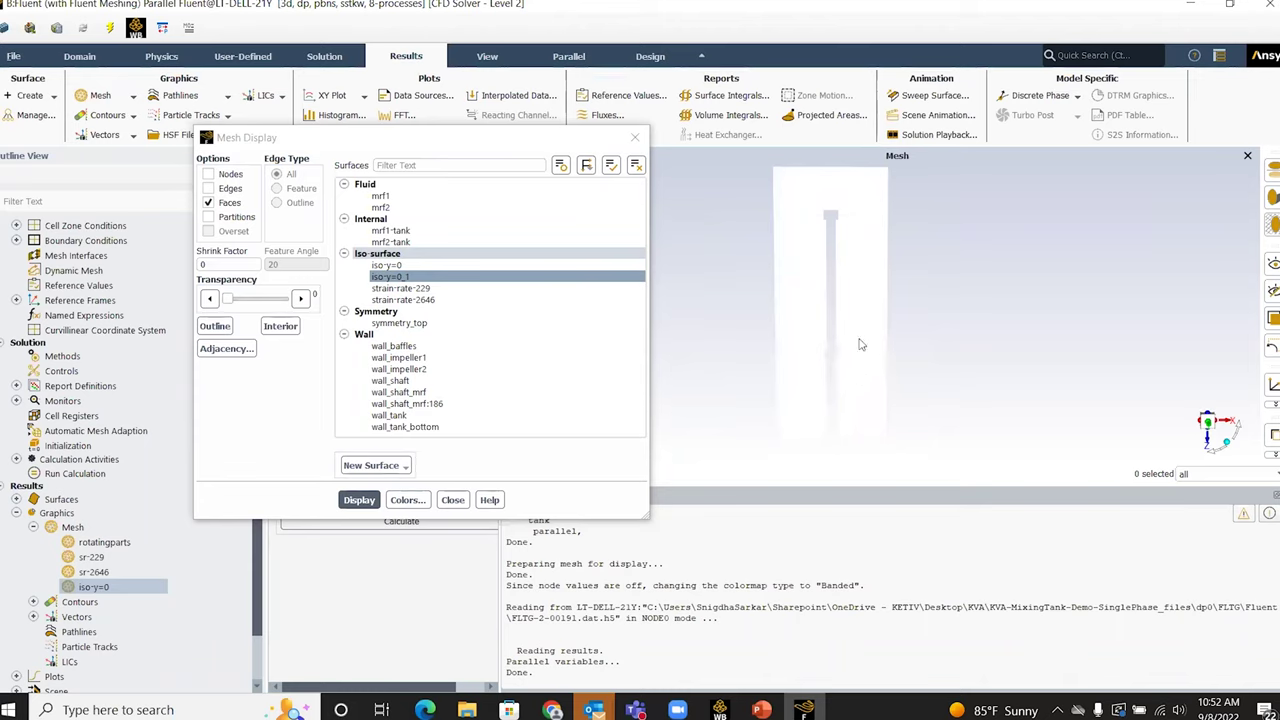
{"action": "left_click", "coordinate": [452, 499]}
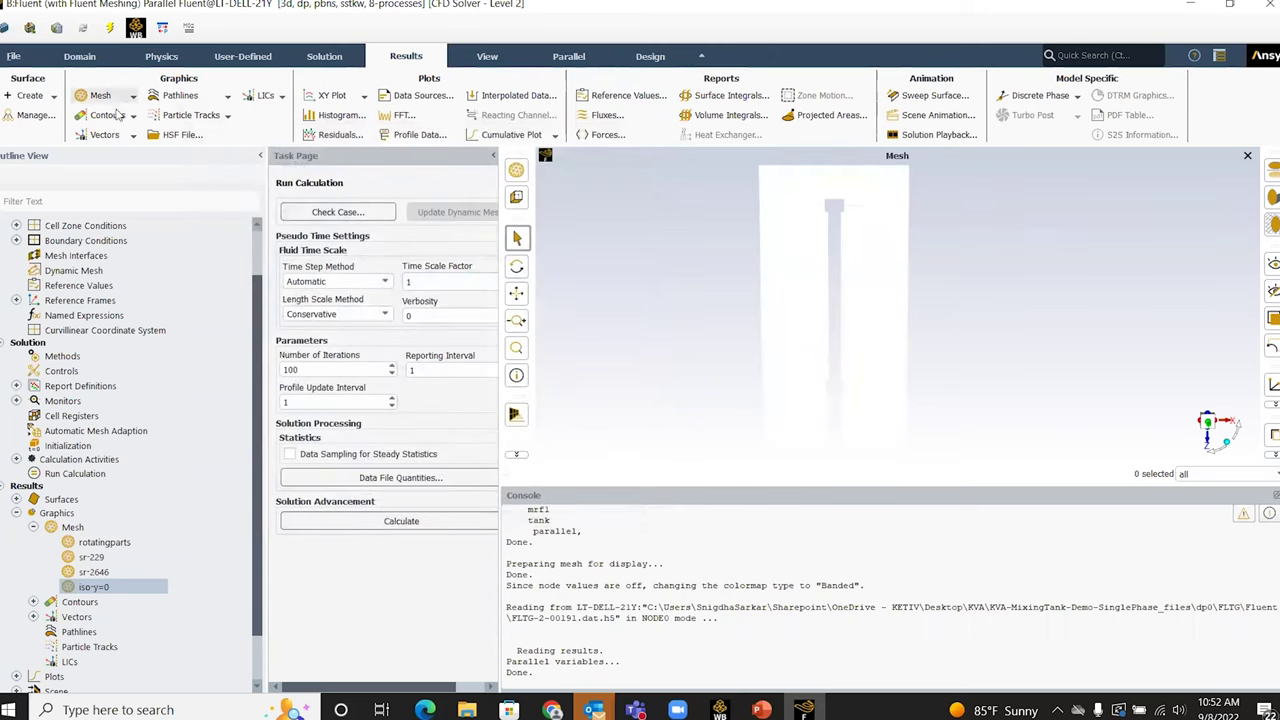
Set up a new contour named vel-y=0 for Velocity Magnitude on the iso-y=0_1 surface
{"action": "left_click", "coordinate": [118, 116]}
{"action": "left_click", "coordinate": [106, 135]}
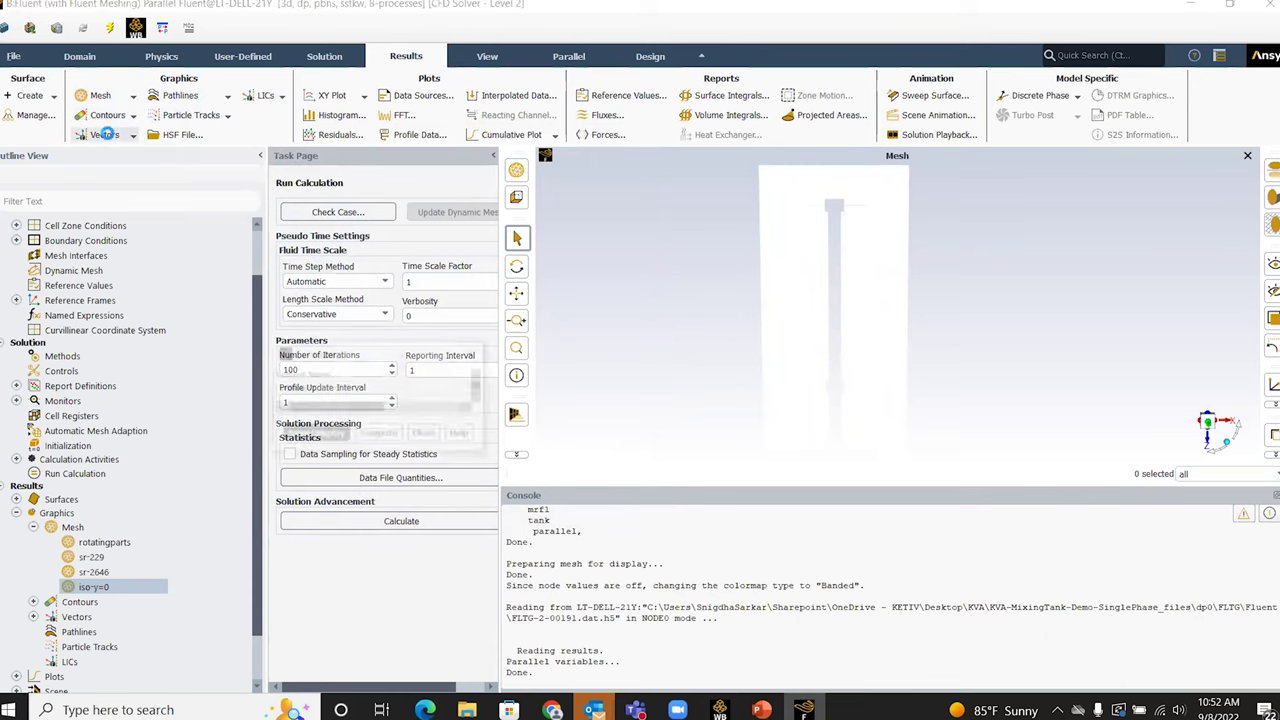
{"action": "left_click_drag", "start_coordinate": [330, 355], "coordinate": [148, 284]}
{"action": "type", "text": "vel"}
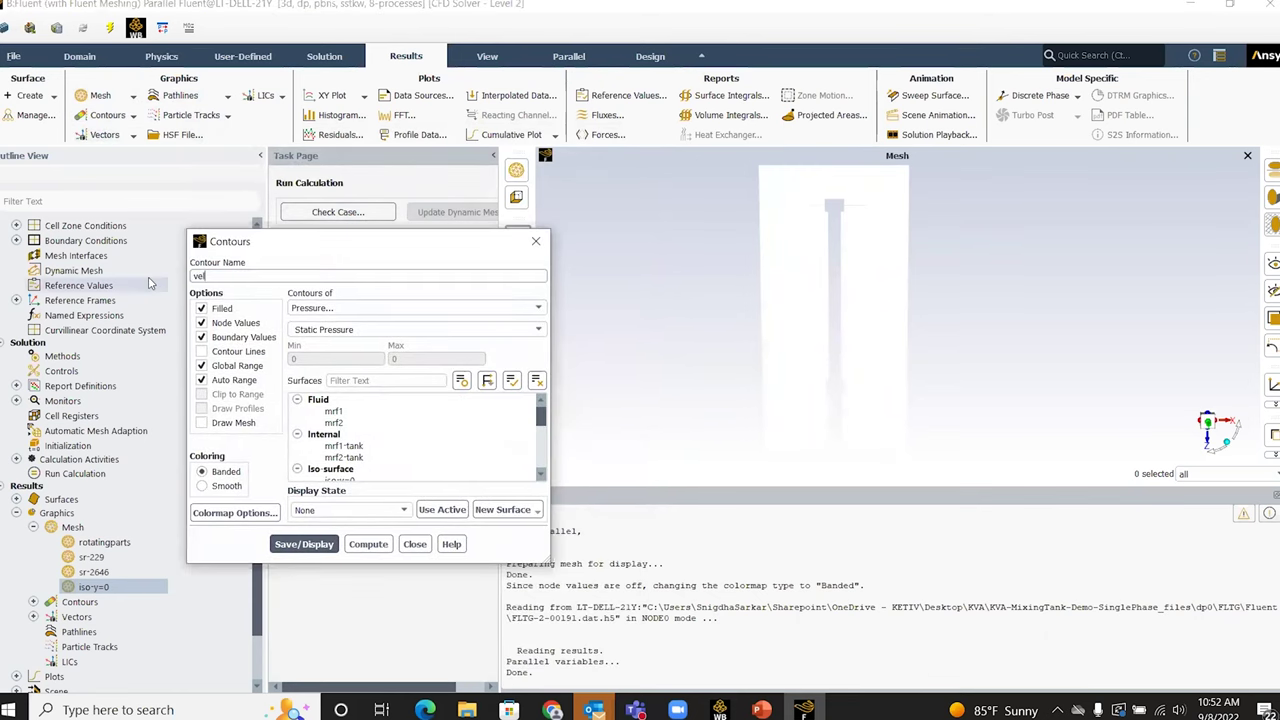
{"action": "type", "text": "-y=0"}
{"action": "left_click", "coordinate": [352, 308]}
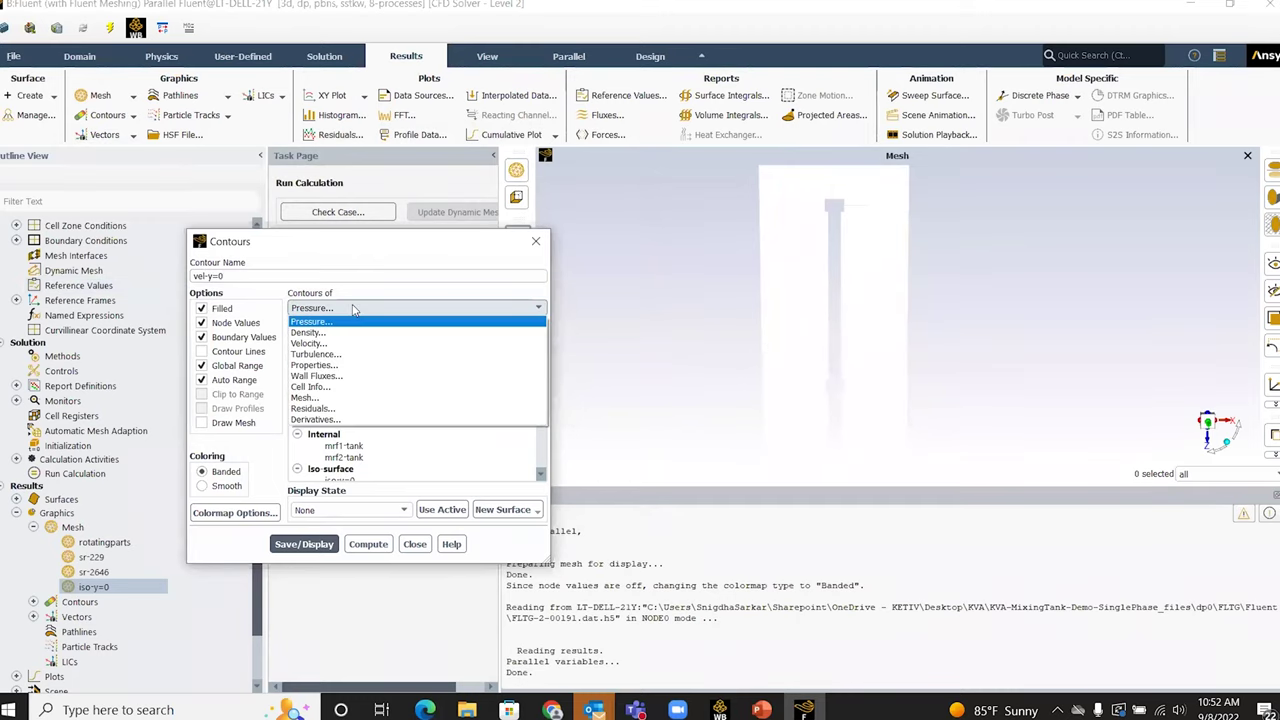
{"action": "left_click", "coordinate": [350, 343]}
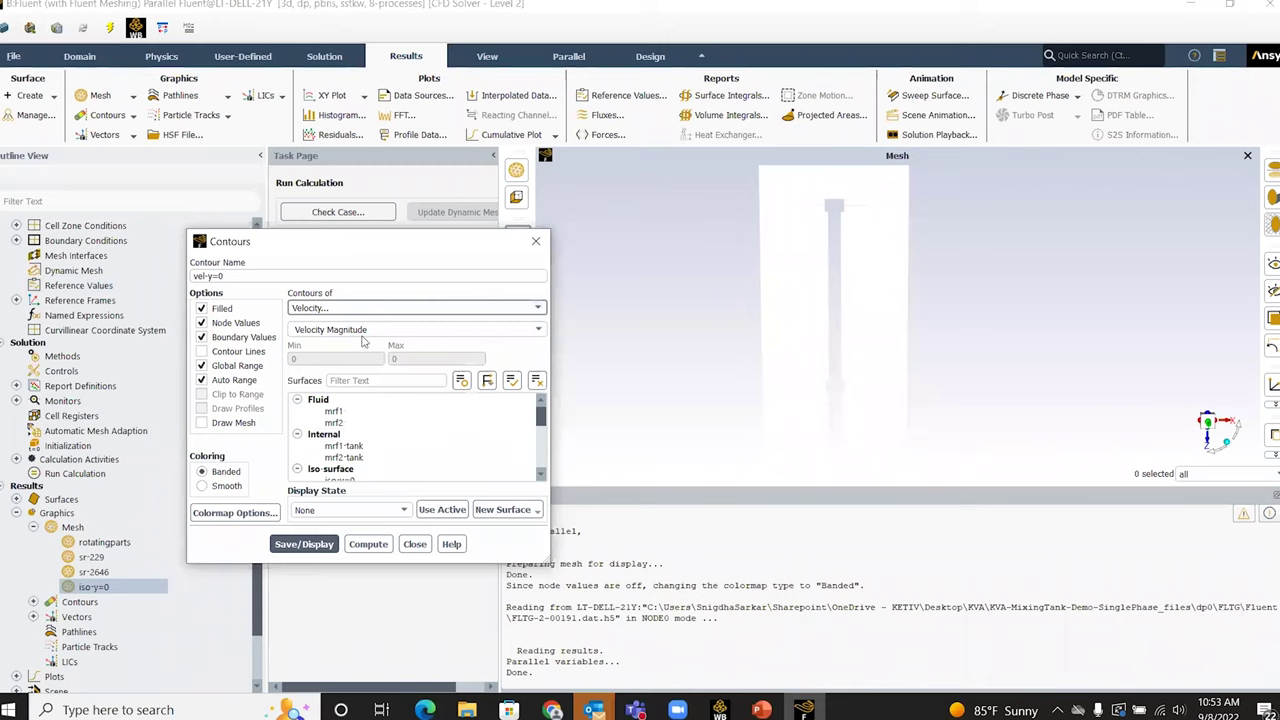
{"action": "scroll", "coordinate": [370, 455], "scroll_direction": "down", "scroll_amount": 1}
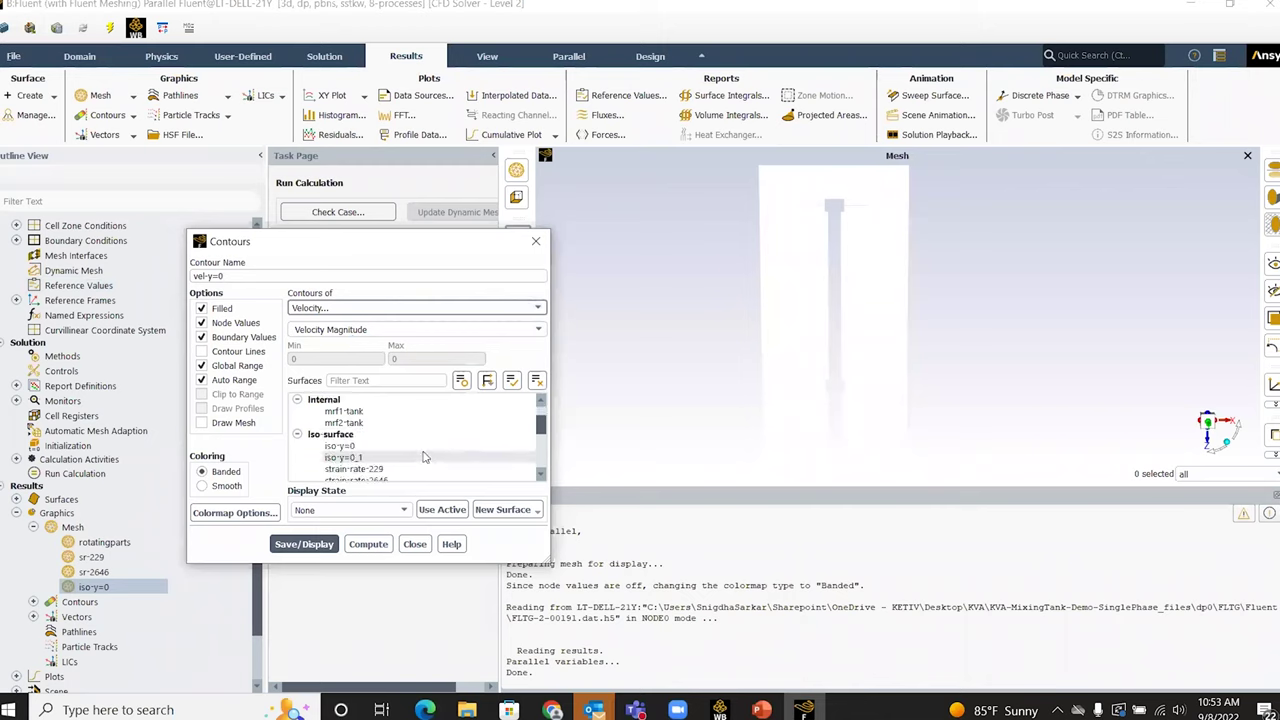
{"action": "left_click", "coordinate": [368, 458]}
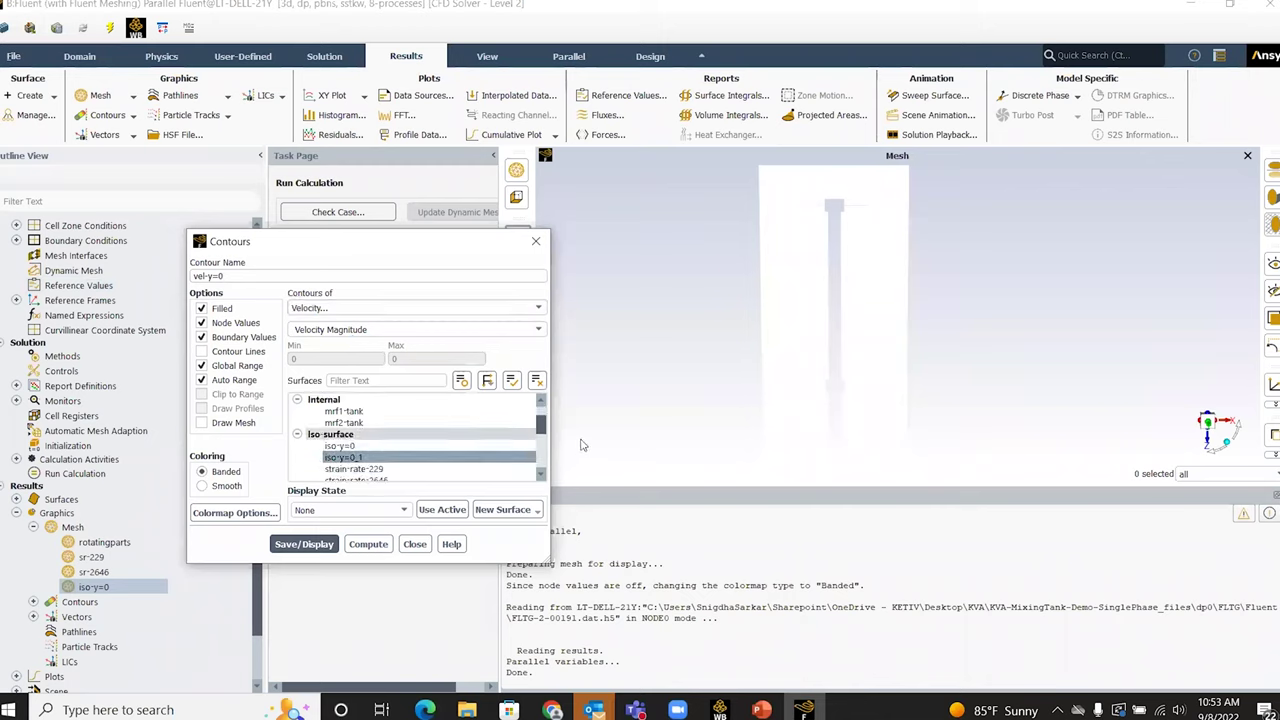
Try to save and display the new contour with Global Range and Auto Range off after computing its range
{"action": "left_click", "coordinate": [202, 366]}
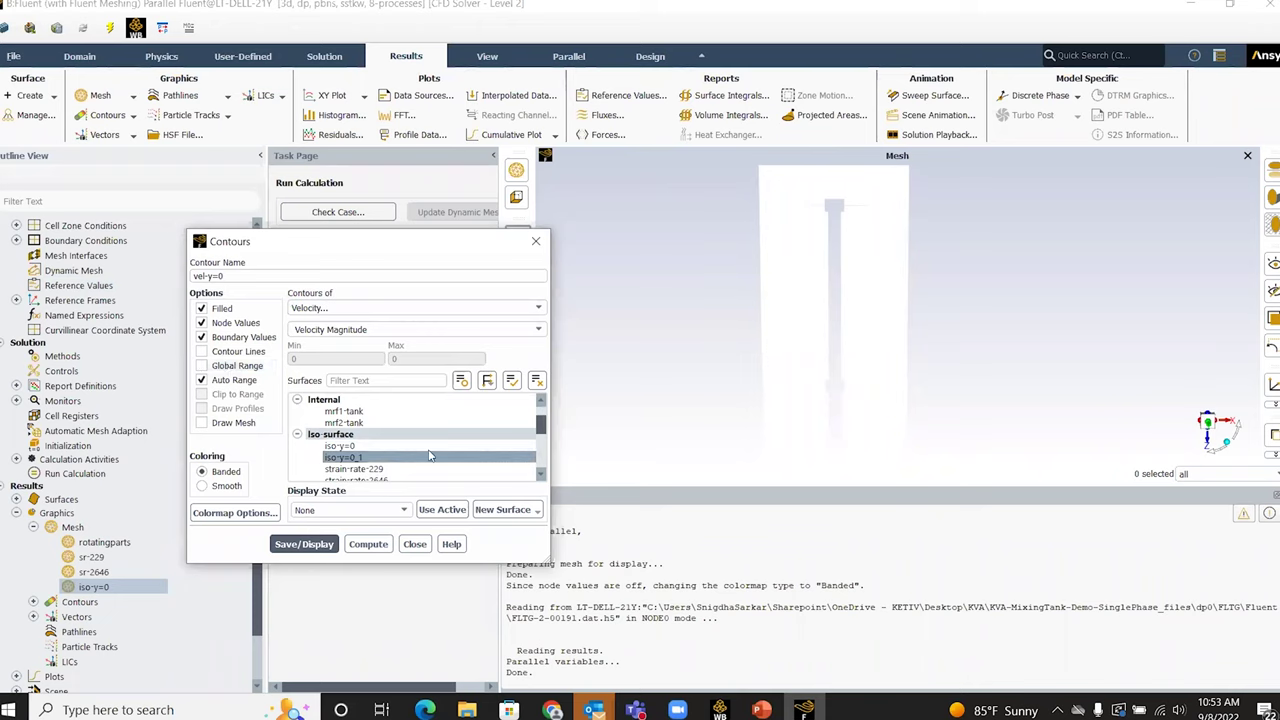
{"action": "left_click", "coordinate": [328, 547]}
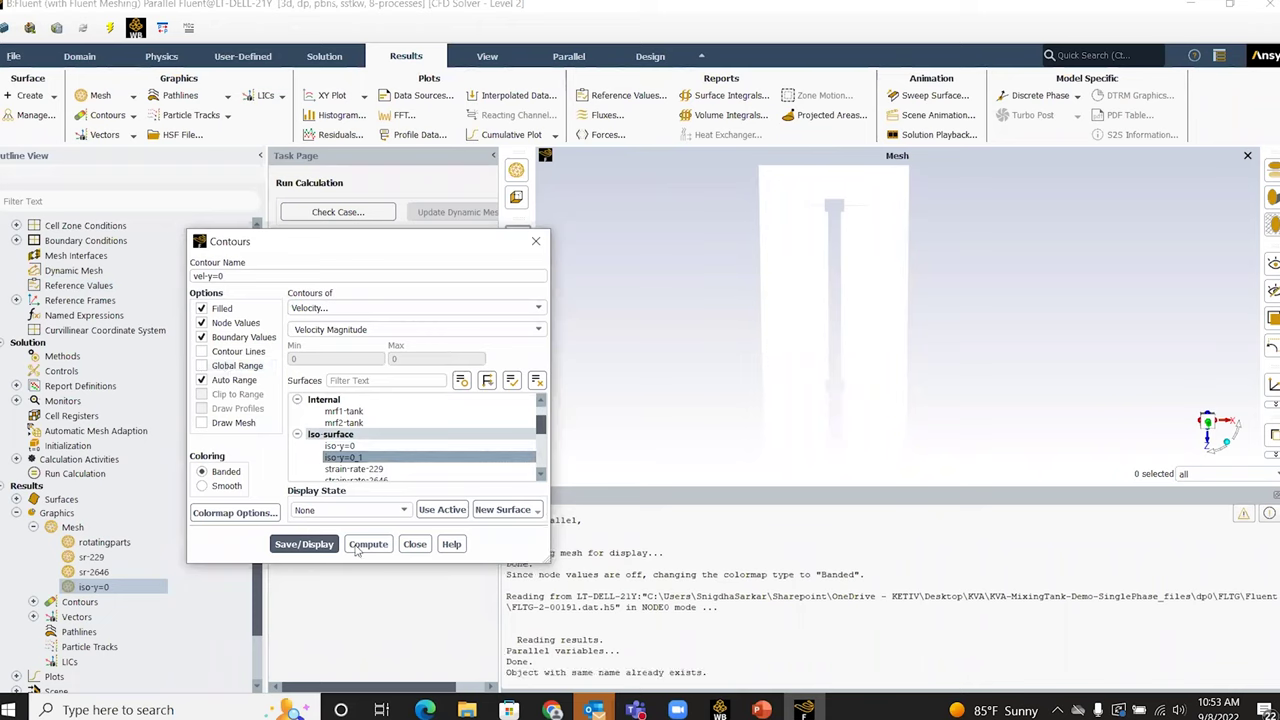
{"action": "left_click", "coordinate": [360, 546]}
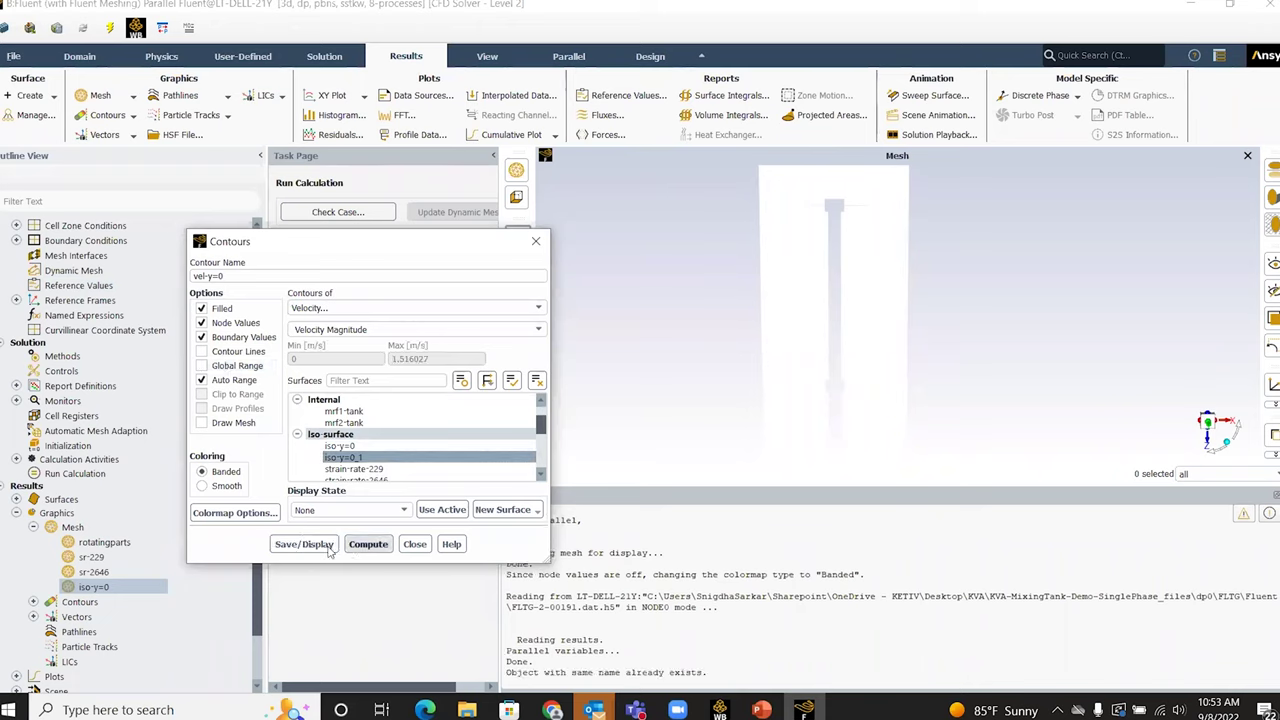
{"action": "left_click", "coordinate": [318, 548]}
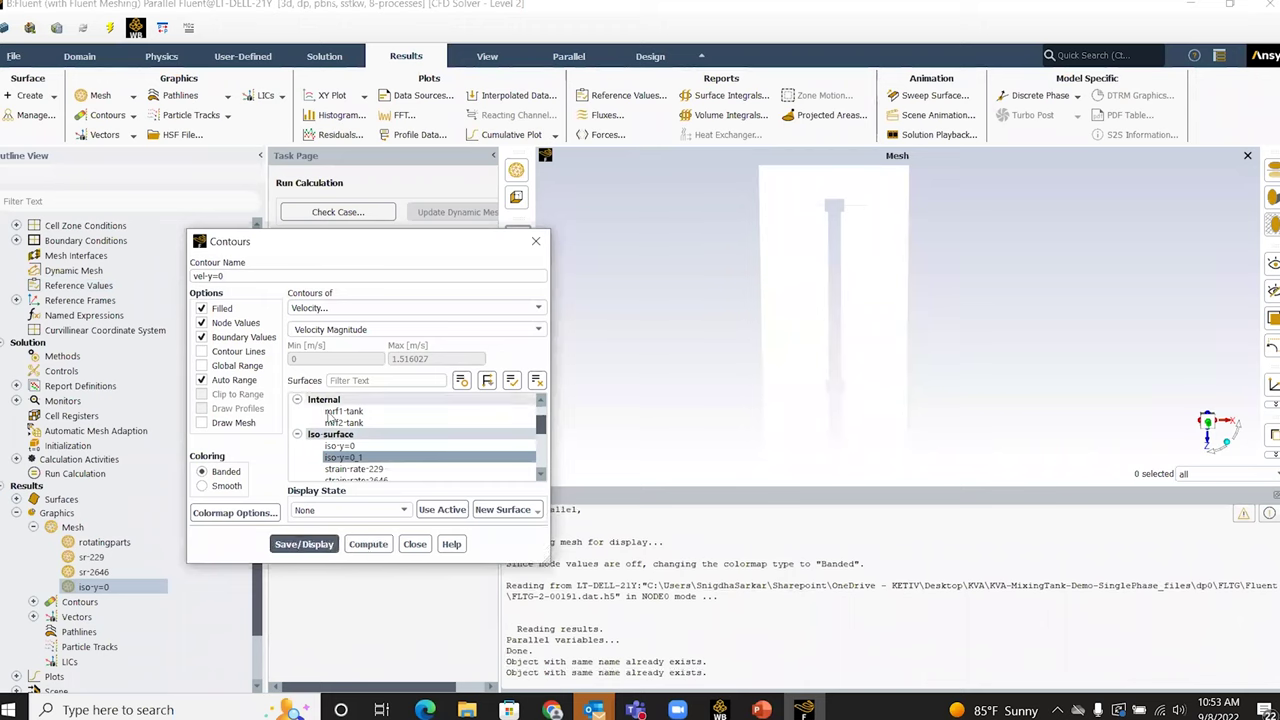
{"action": "left_click", "coordinate": [232, 383]}
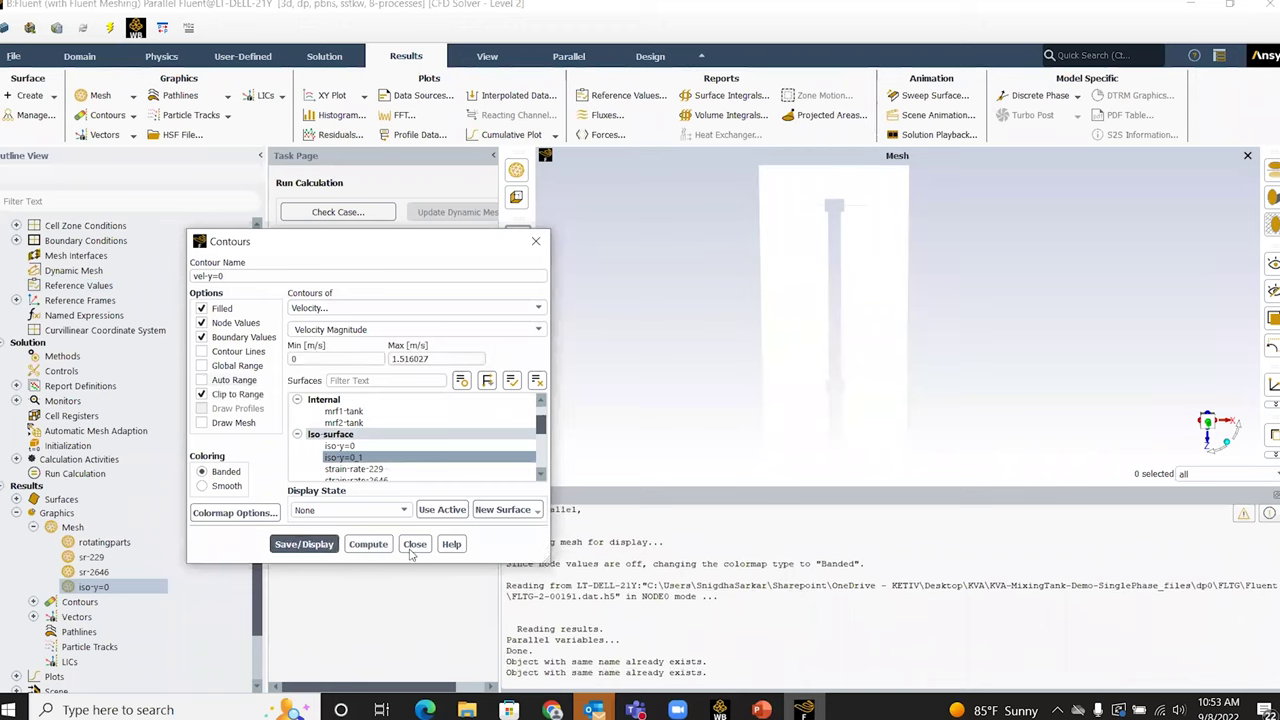
{"action": "left_click", "coordinate": [300, 544]}
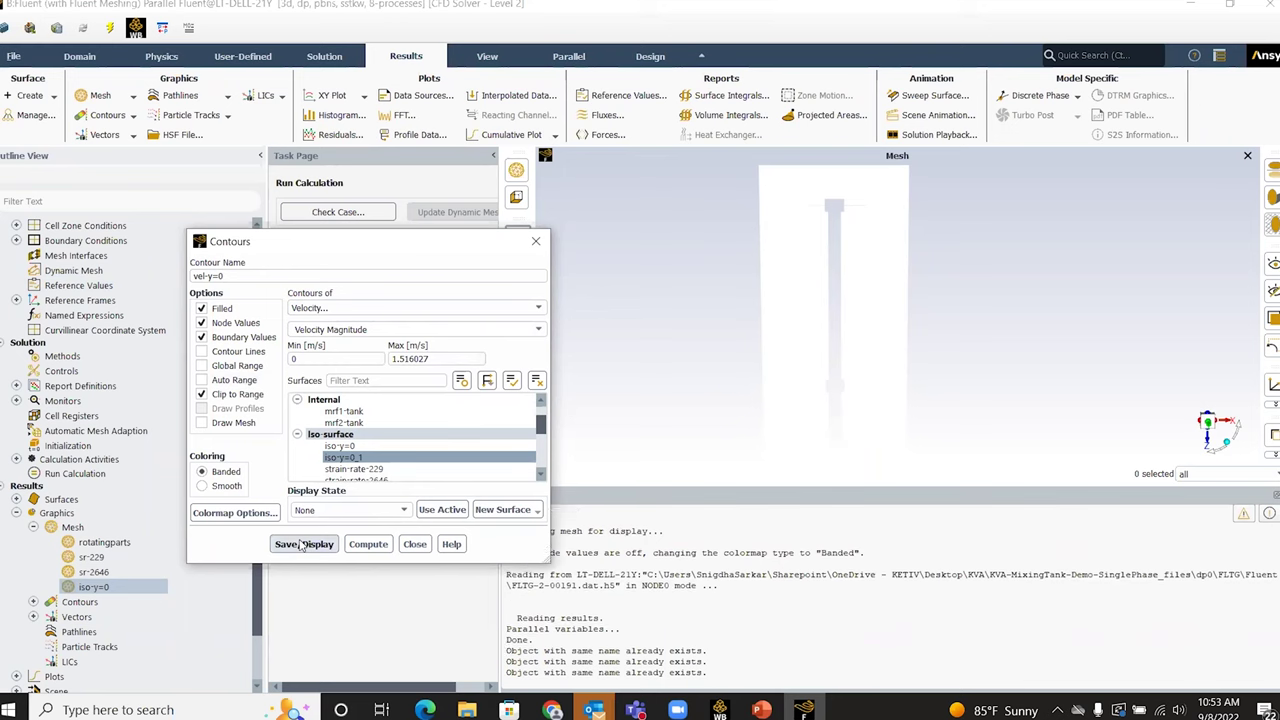
{"action": "left_click", "coordinate": [415, 544]}
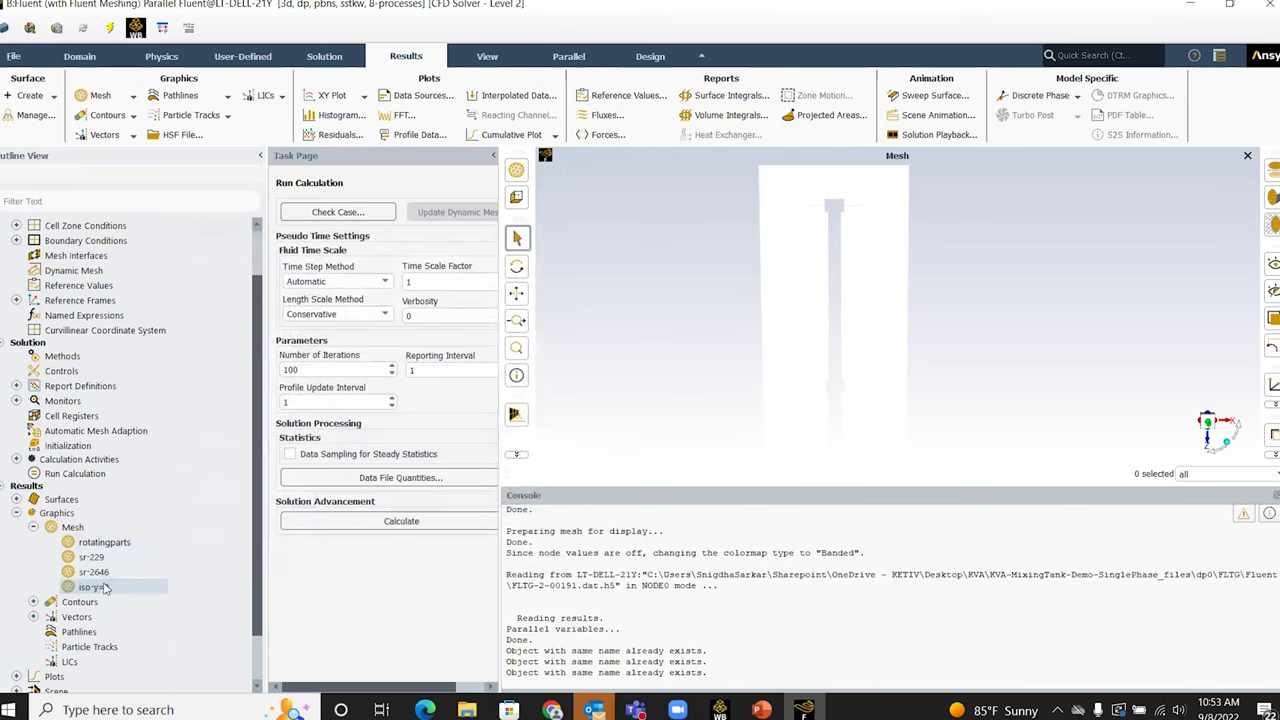
Open the saved vel-y=0 contour and display its velocity magnitude on the iso-y=0 surface
{"action": "scroll", "coordinate": [42, 541], "scroll_direction": "down", "scroll_amount": 2}
{"action": "left_click", "coordinate": [33, 541]}
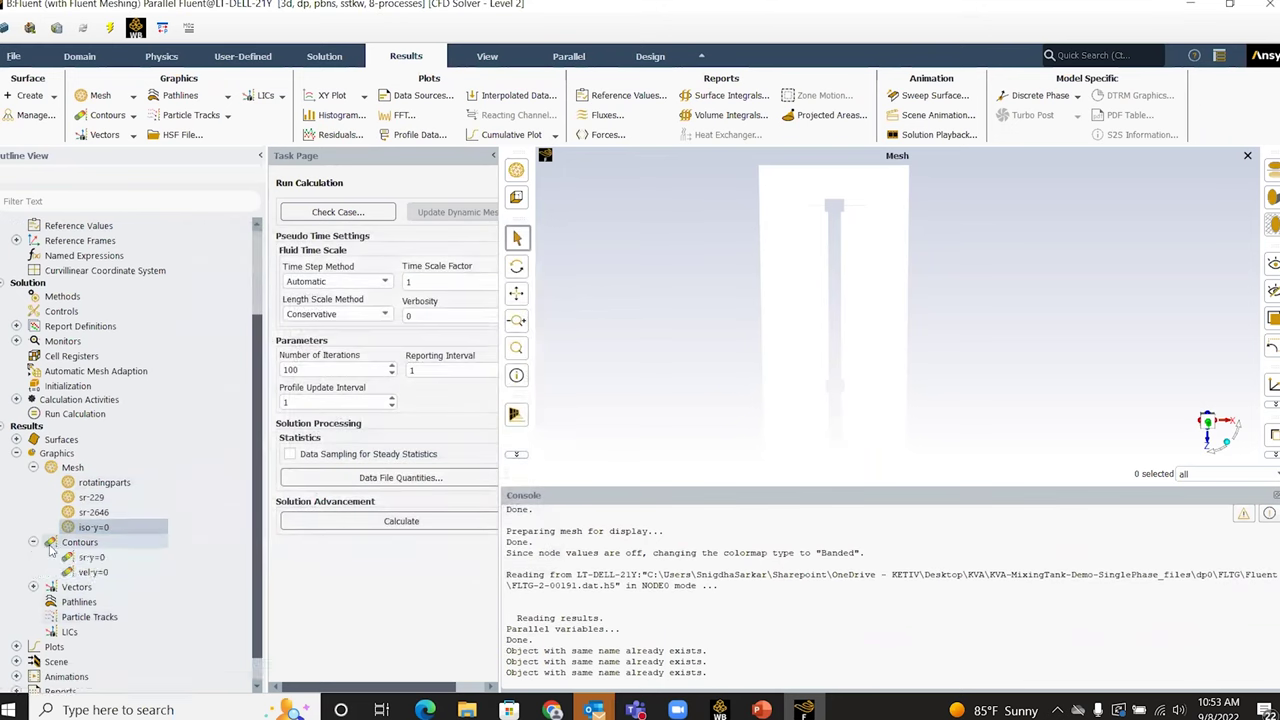
{"action": "double_click", "coordinate": [93, 571]}
{"action": "left_click", "coordinate": [300, 544]}
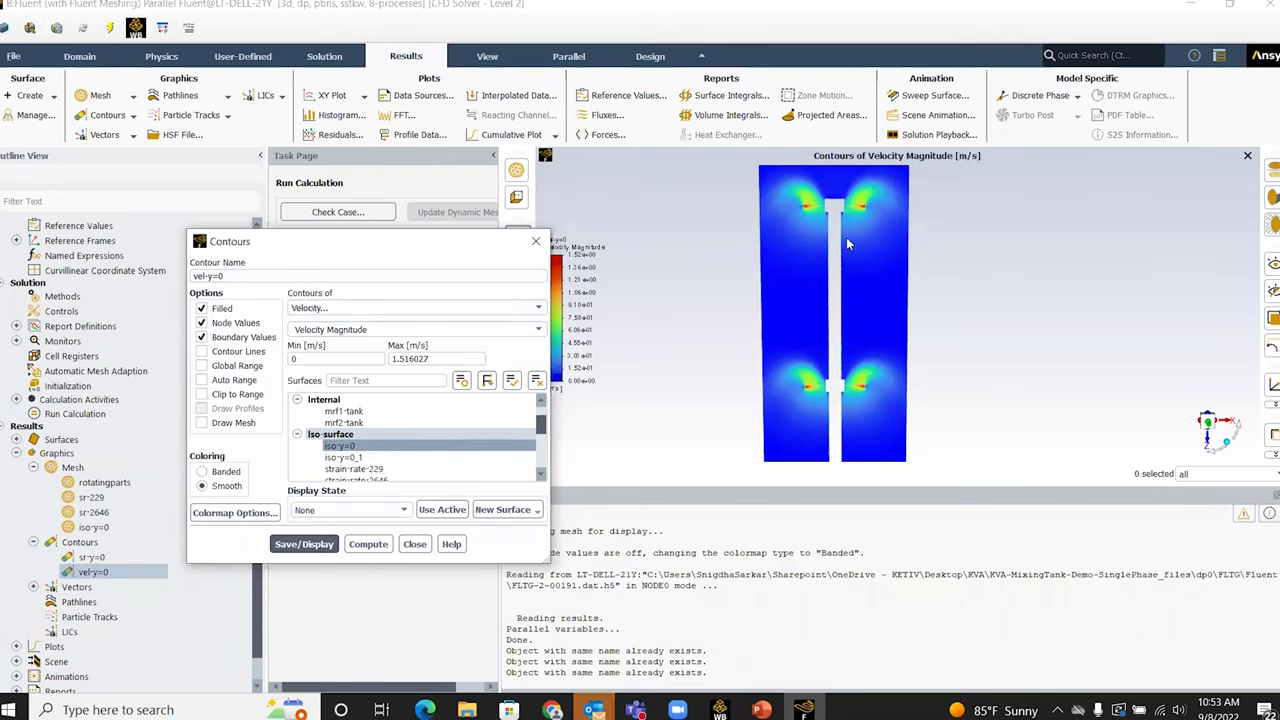
Close the vel-y=0 contour settings with iso-y=0 still selected and examine the velocity distribution around both impellers
{"action": "left_click", "coordinate": [348, 446]}
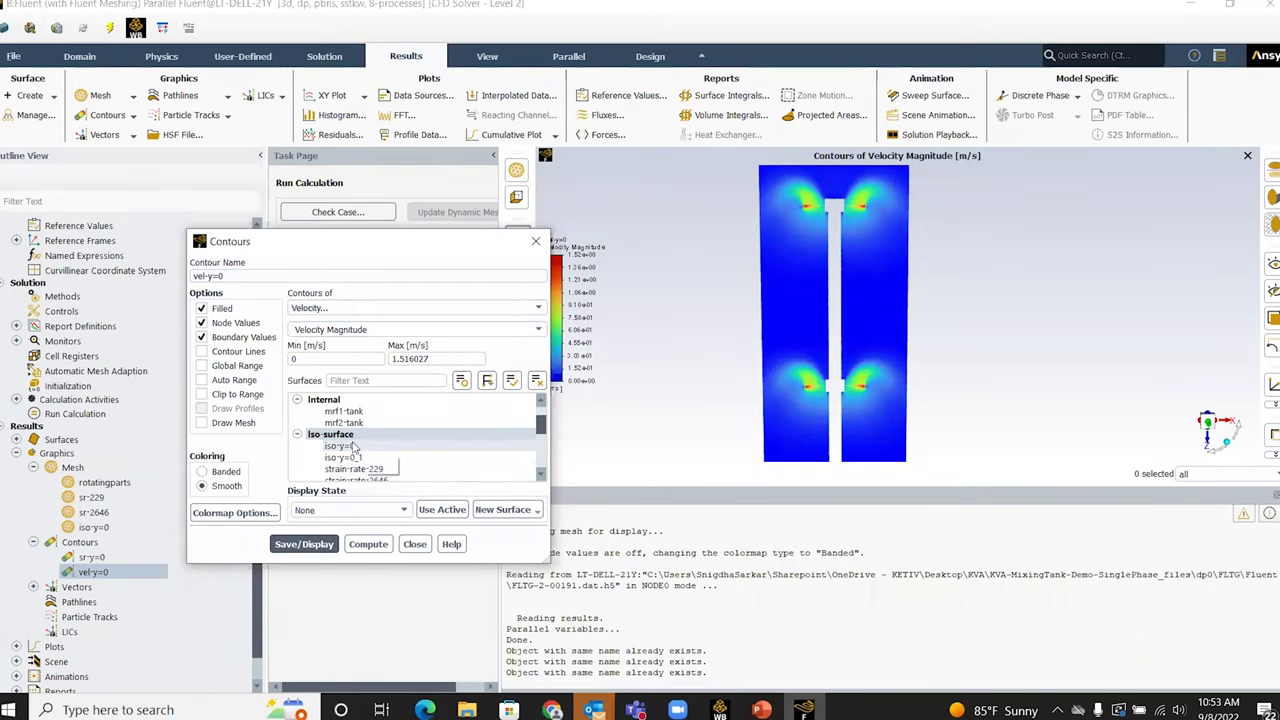
{"action": "left_click", "coordinate": [352, 447]}
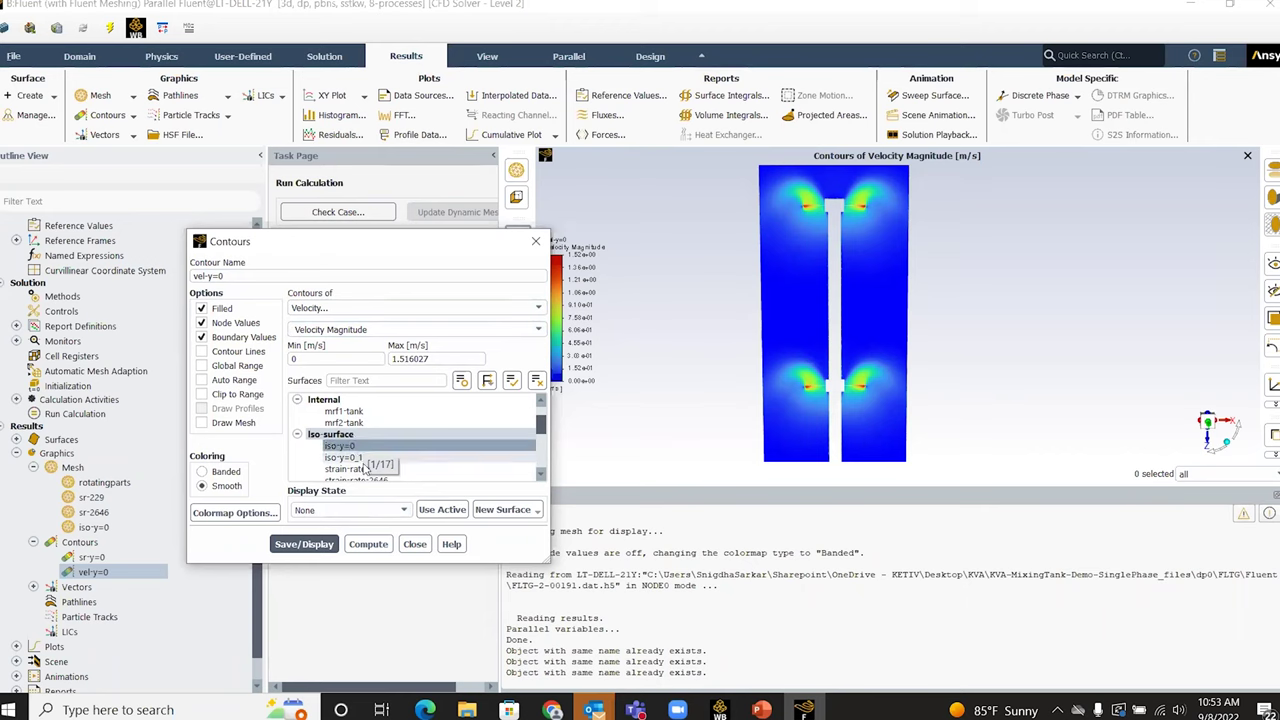
{"action": "left_click", "coordinate": [414, 544]}
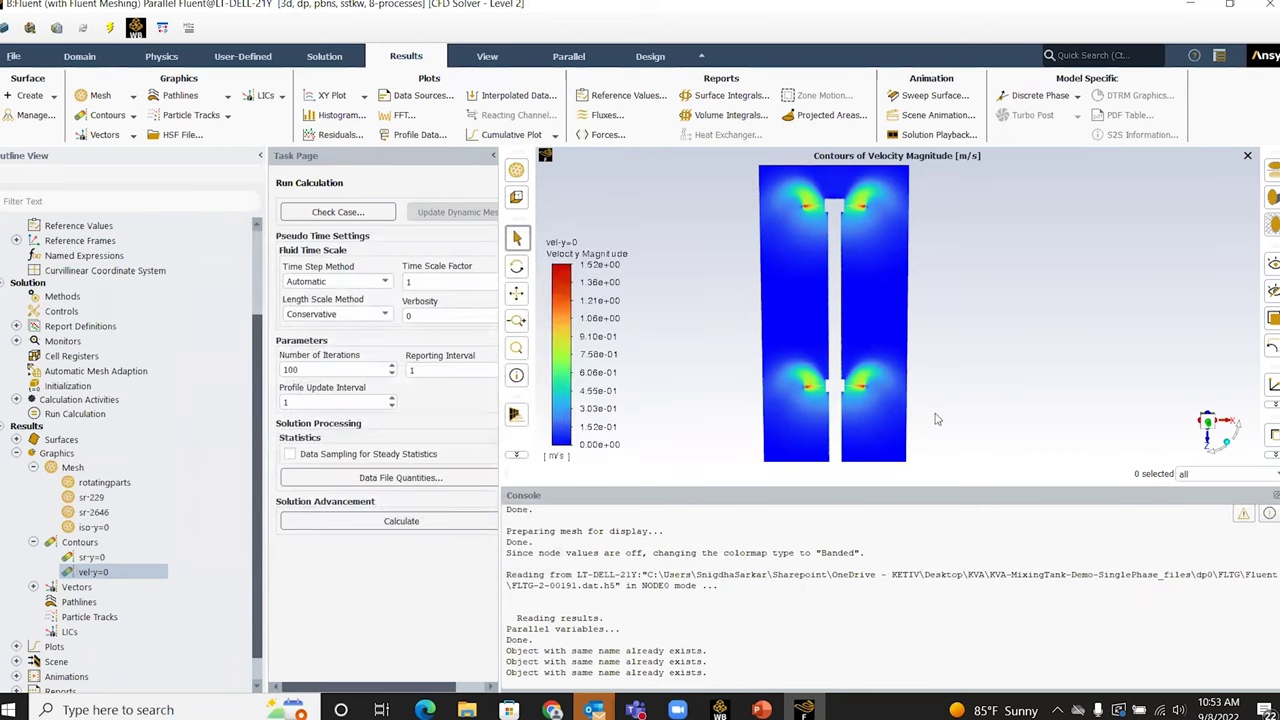
{"action": "scroll", "coordinate": [887, 339], "scroll_direction": "up", "scroll_amount": 2}
{"action": "scroll", "coordinate": [762, 346], "scroll_direction": "up", "scroll_amount": 3}
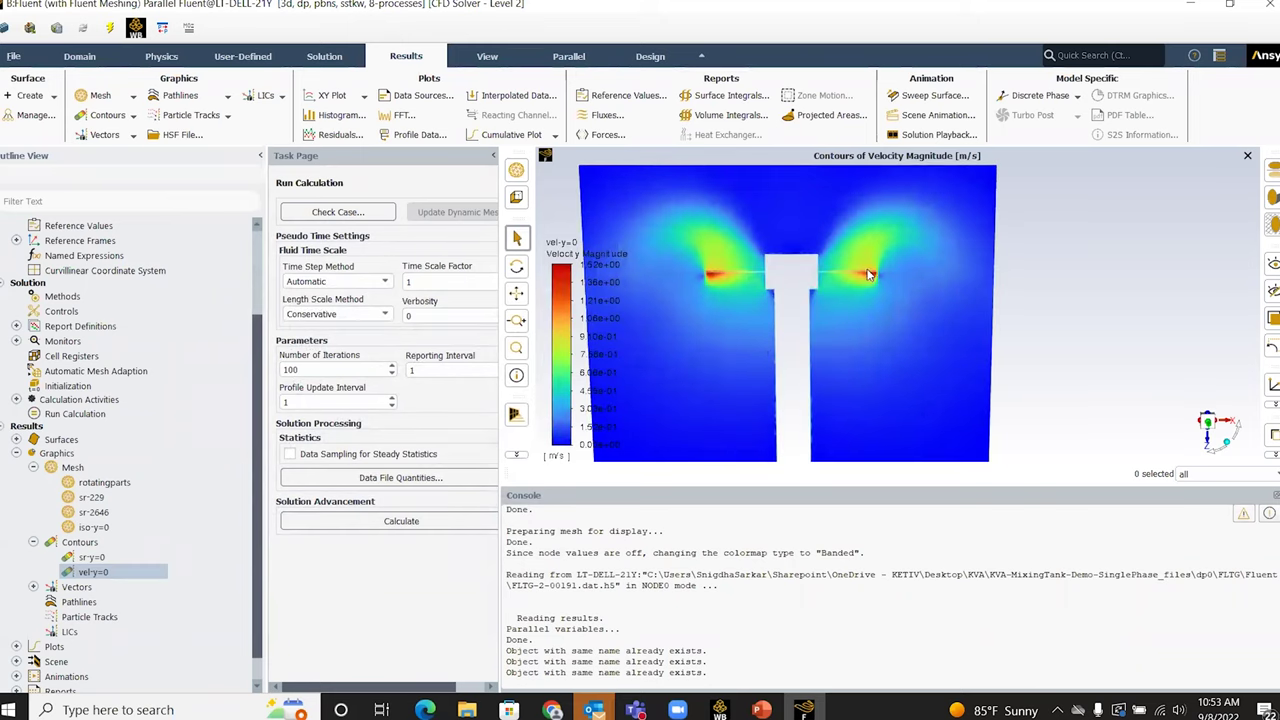
{"action": "scroll", "coordinate": [868, 274], "scroll_direction": "down", "scroll_amount": 5}
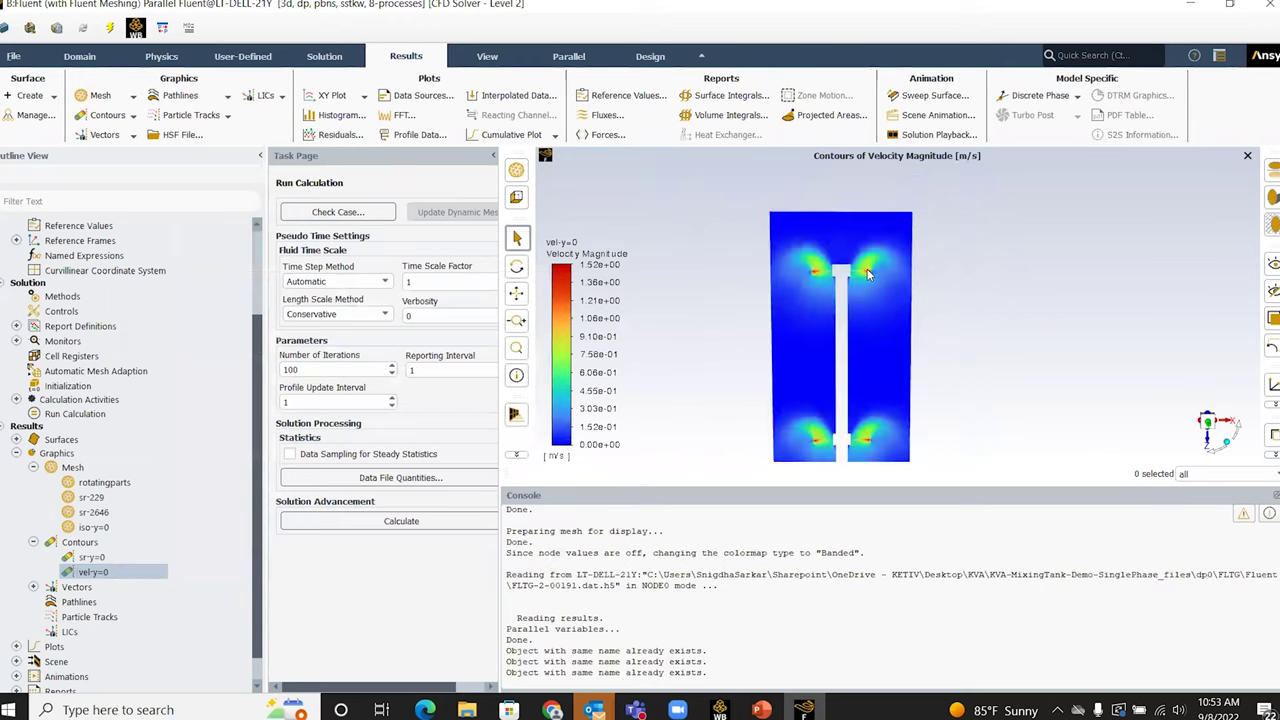
{"action": "scroll", "coordinate": [854, 403], "scroll_direction": "up", "scroll_amount": 1}
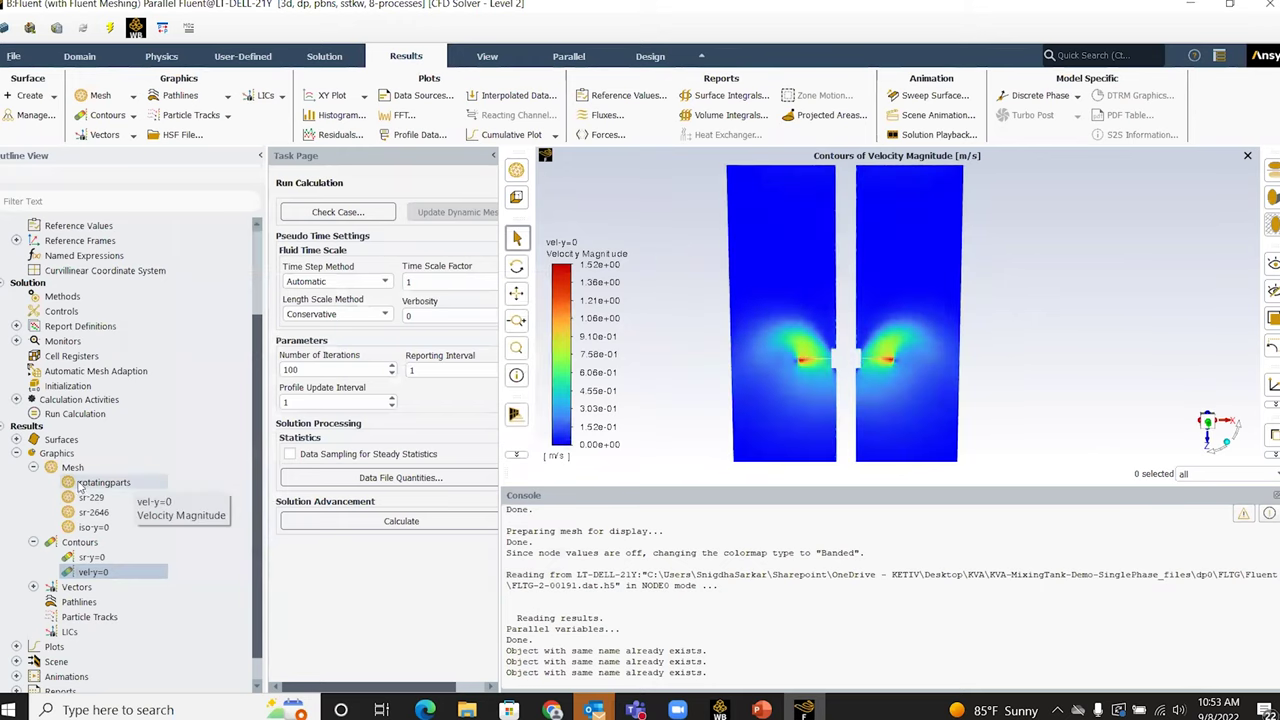
Create and display a new scene combining the vel-y=0 contour with the rotatingparts mesh
{"action": "scroll", "coordinate": [90, 556], "scroll_direction": "down", "scroll_amount": 1}
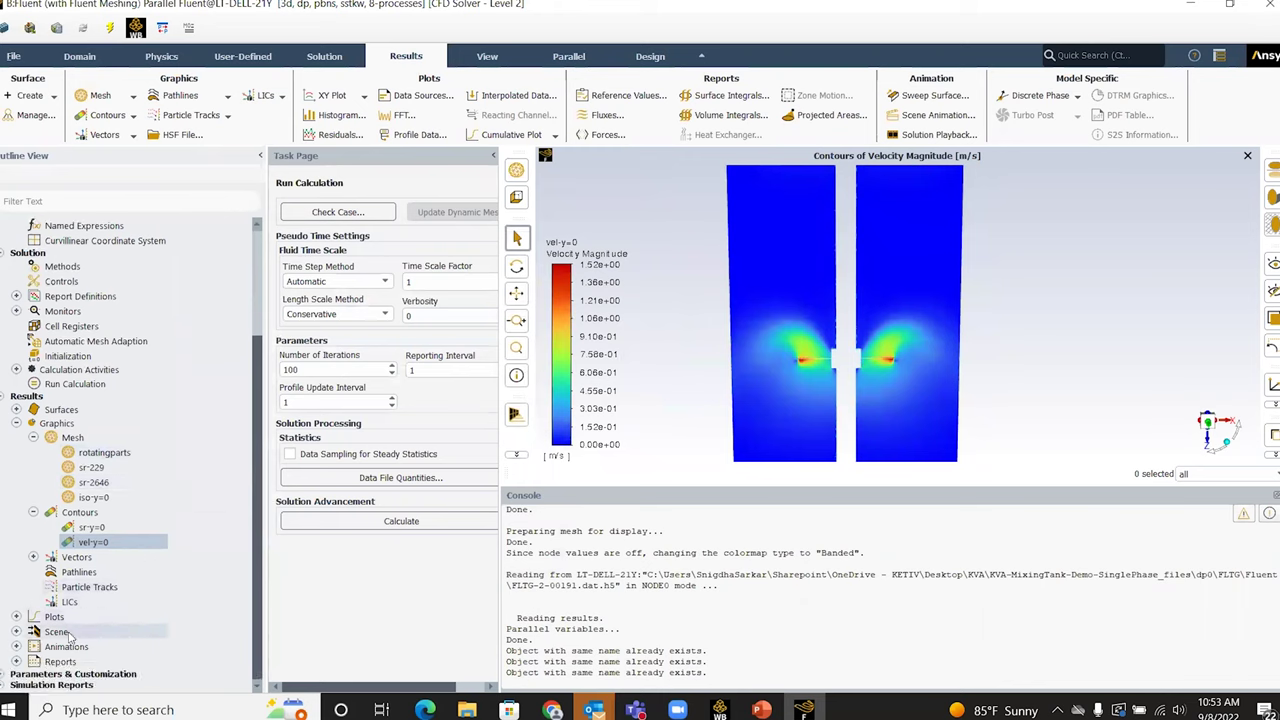
{"action": "right_click", "coordinate": [72, 515]}
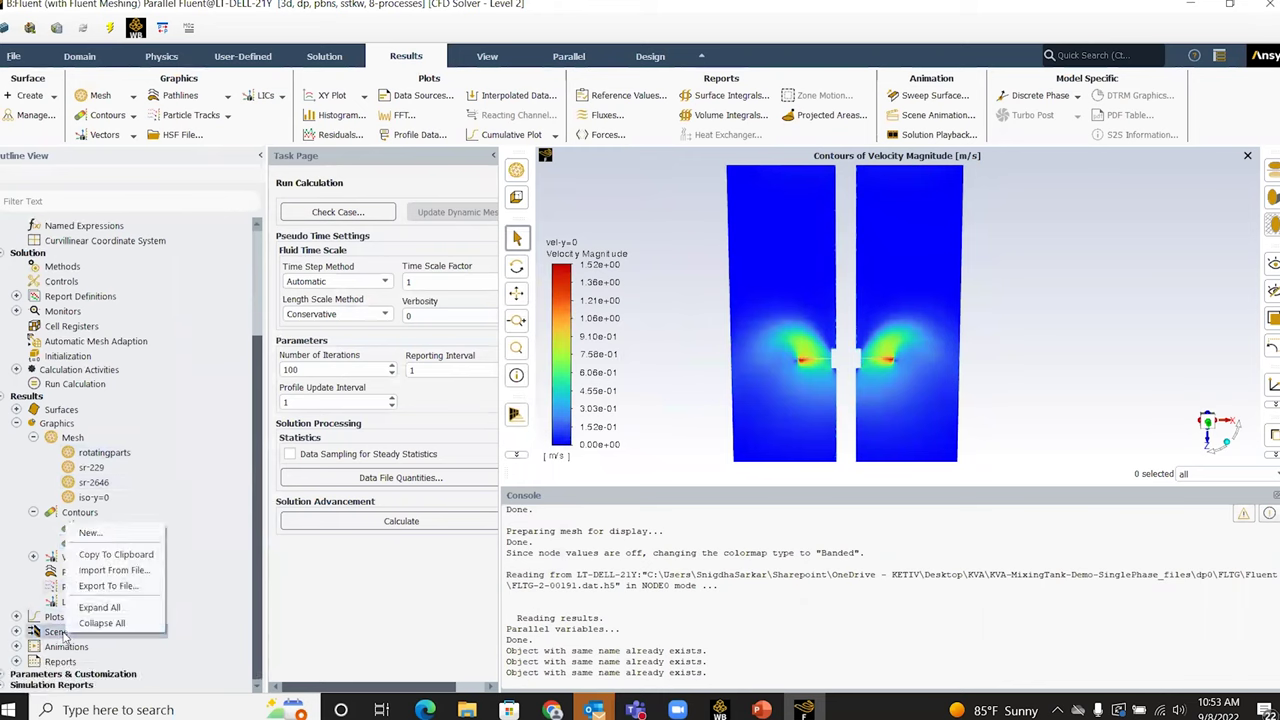
{"action": "left_click", "coordinate": [108, 538]}
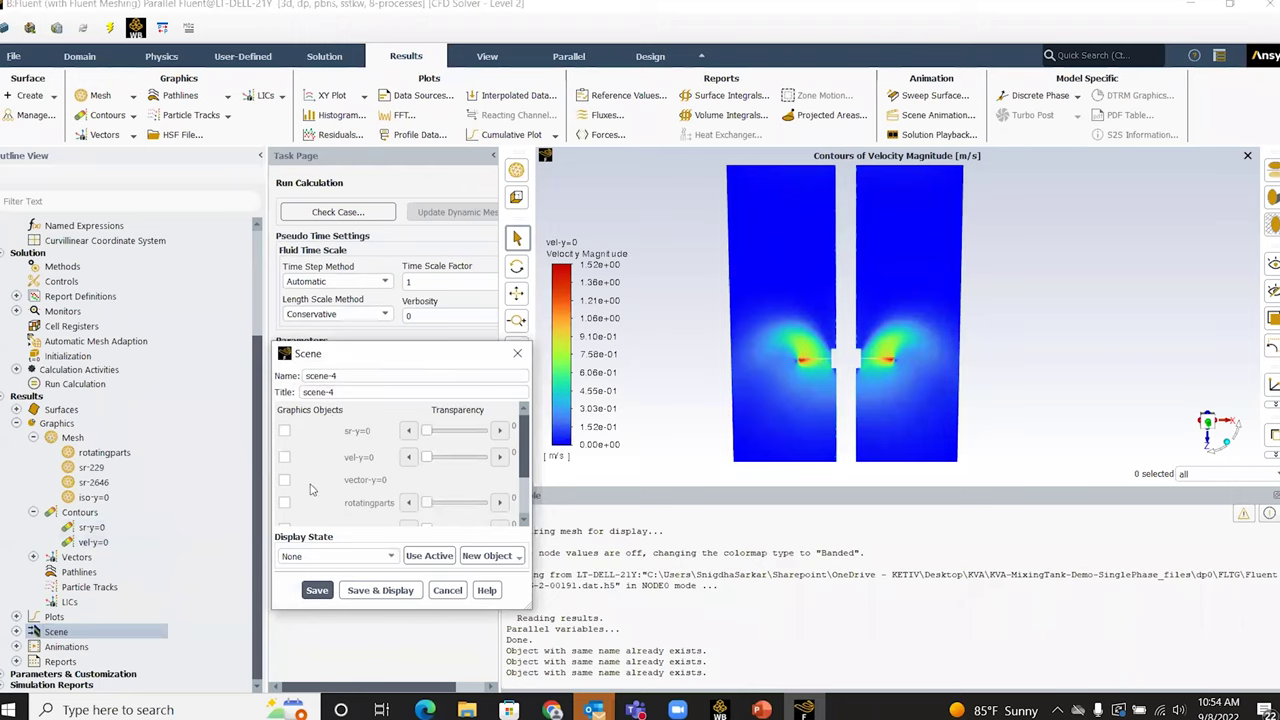
{"action": "left_click", "coordinate": [285, 458]}
{"action": "left_click", "coordinate": [285, 502]}
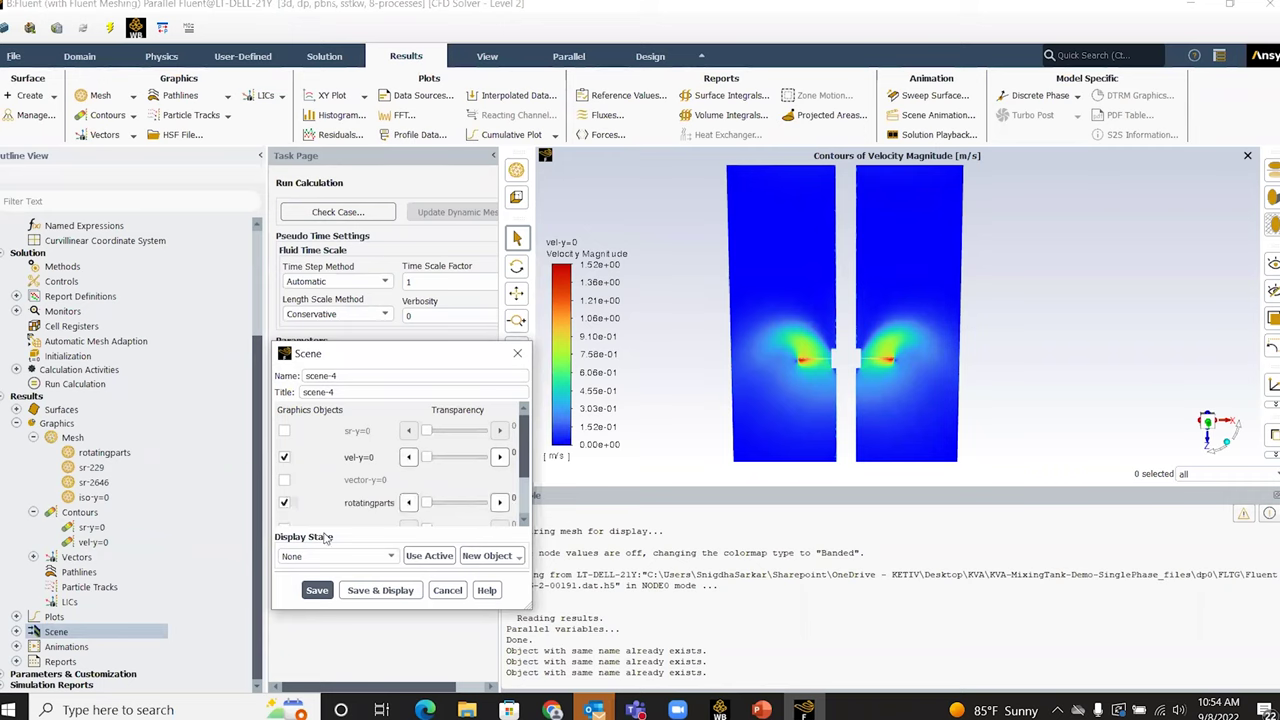
{"action": "left_click", "coordinate": [380, 590]}
Examine the velocity contour around the impeller blades and shaft in the scene, and close the scene settings
{"action": "scroll", "coordinate": [861, 365], "scroll_direction": "up", "scroll_amount": 3}
{"action": "scroll", "coordinate": [880, 356], "scroll_direction": "down", "scroll_amount": 3}
{"action": "scroll", "coordinate": [895, 355], "scroll_direction": "up", "scroll_amount": 2}
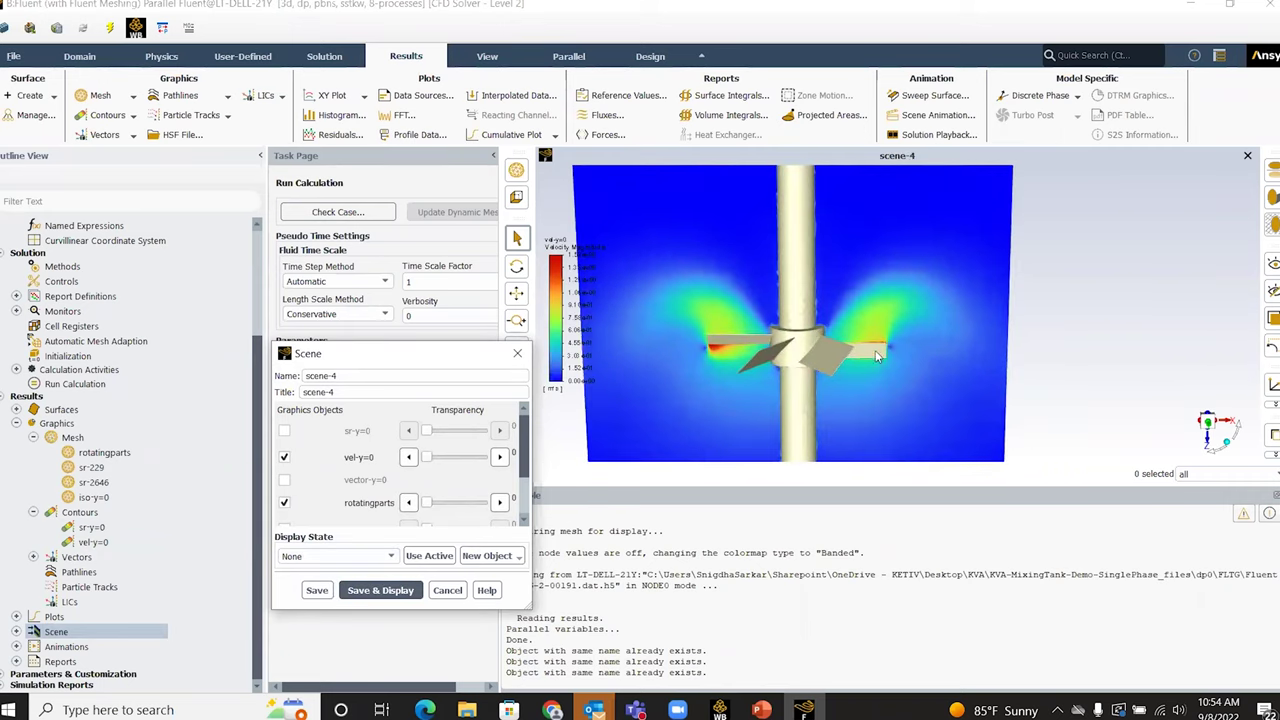
{"action": "scroll", "coordinate": [869, 298], "scroll_direction": "down", "scroll_amount": 2}
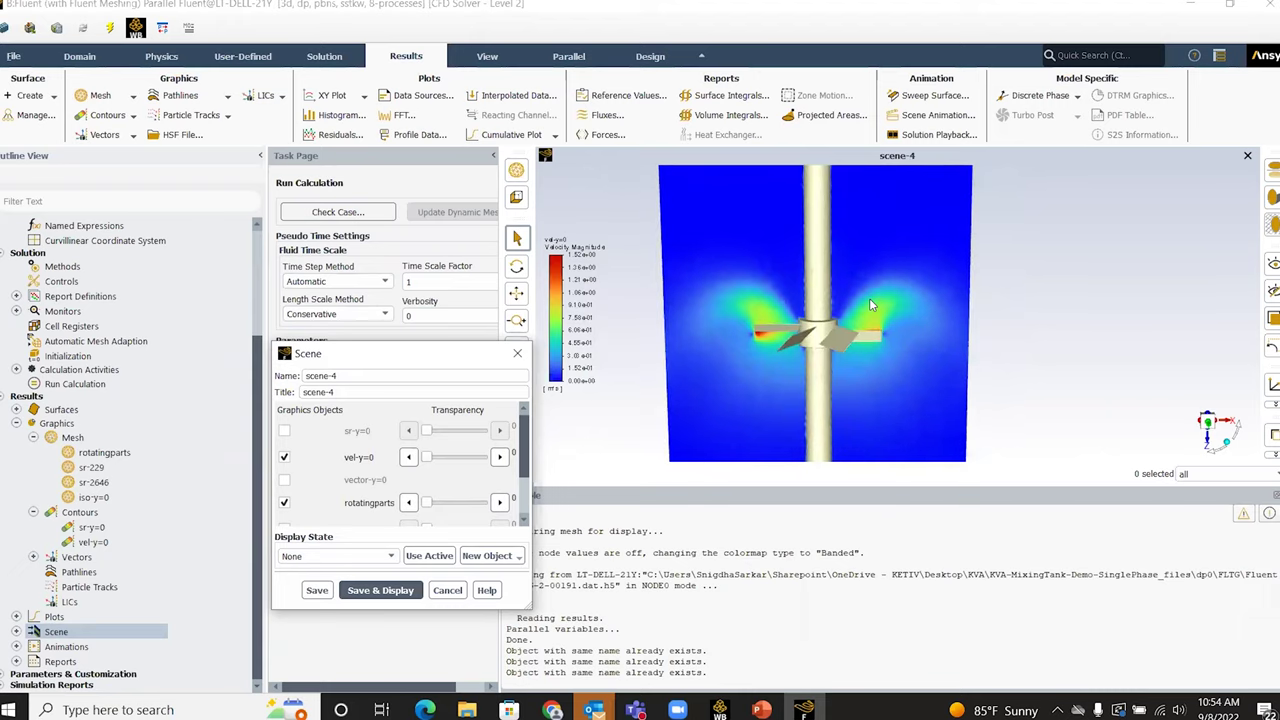
{"action": "scroll", "coordinate": [869, 298], "scroll_direction": "down", "scroll_amount": 5}
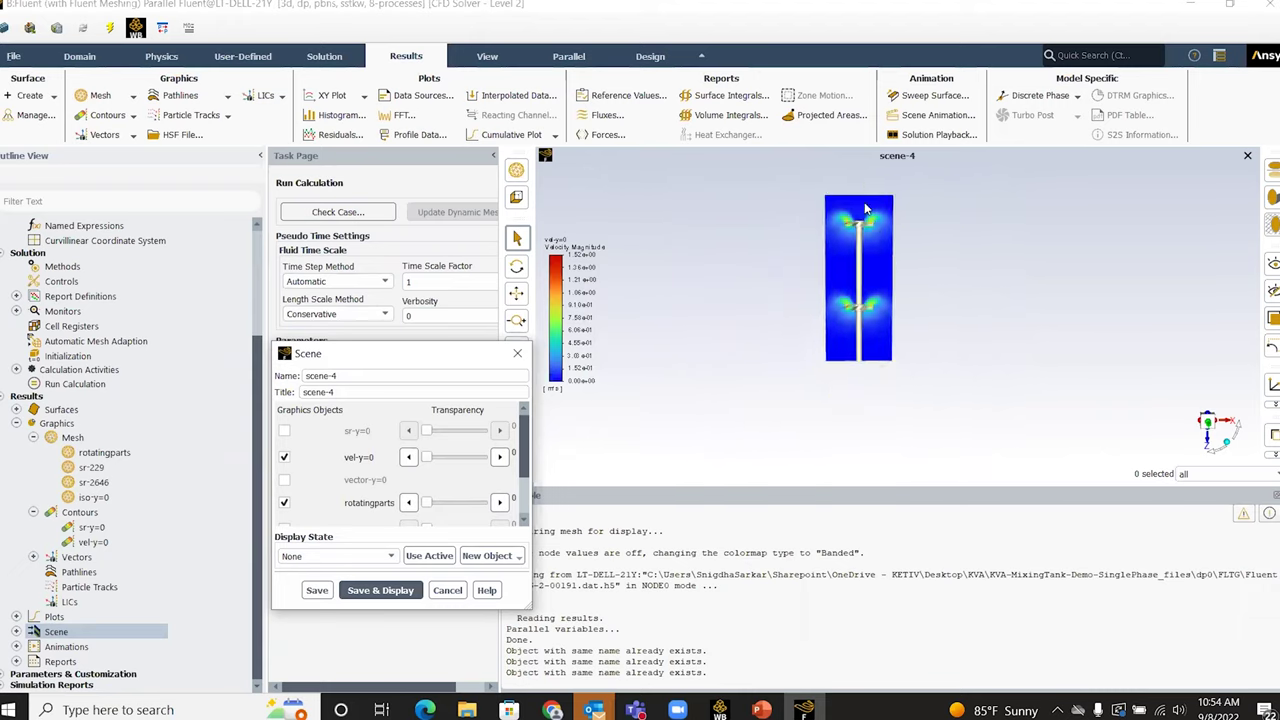
{"action": "scroll", "coordinate": [866, 208], "scroll_direction": "up", "scroll_amount": 4}
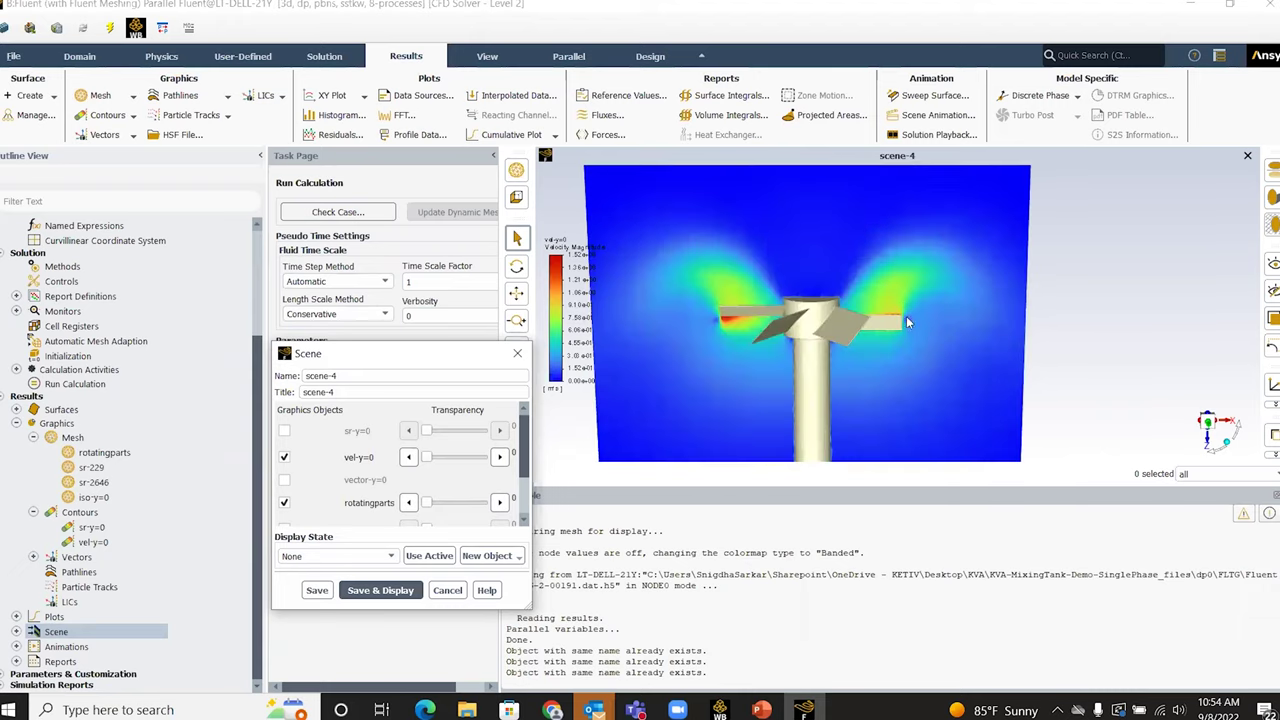
{"action": "left_click", "coordinate": [447, 590]}
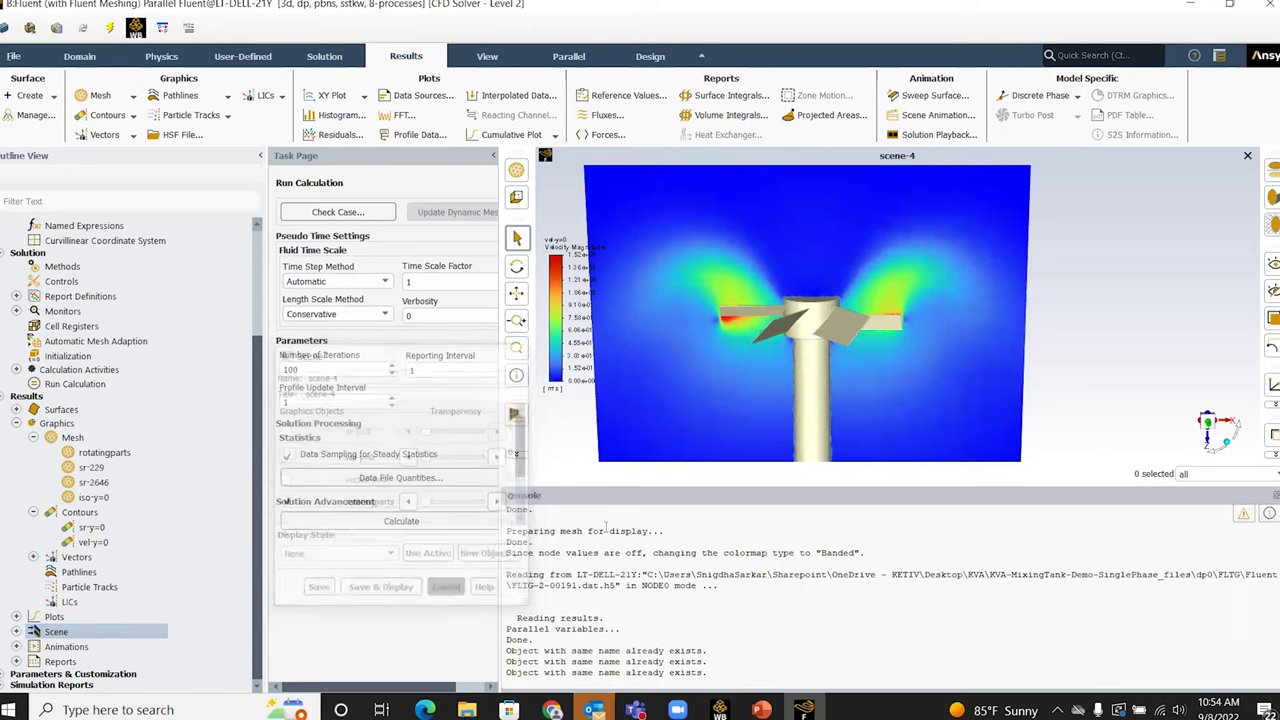
{"action": "scroll", "coordinate": [833, 300], "scroll_direction": "down", "scroll_amount": 3}
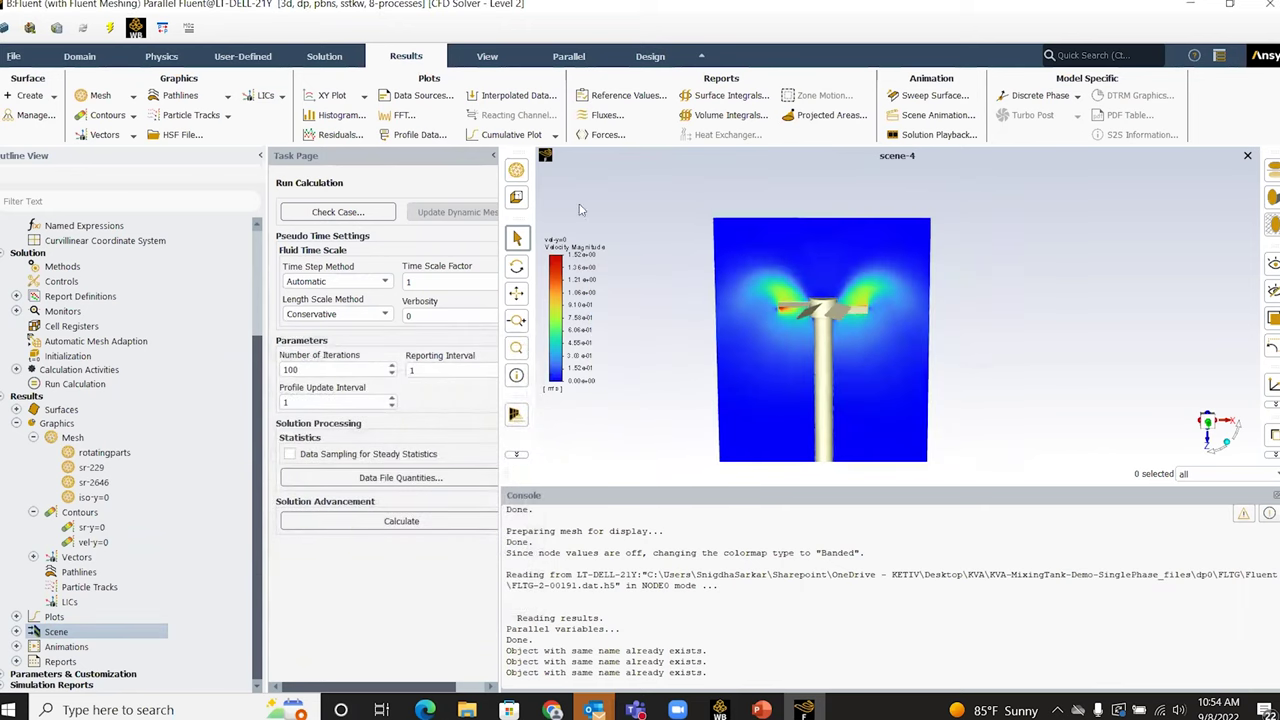
Start a new contour and replace its default name with one beginning with "she"
{"action": "left_click", "coordinate": [100, 122]}
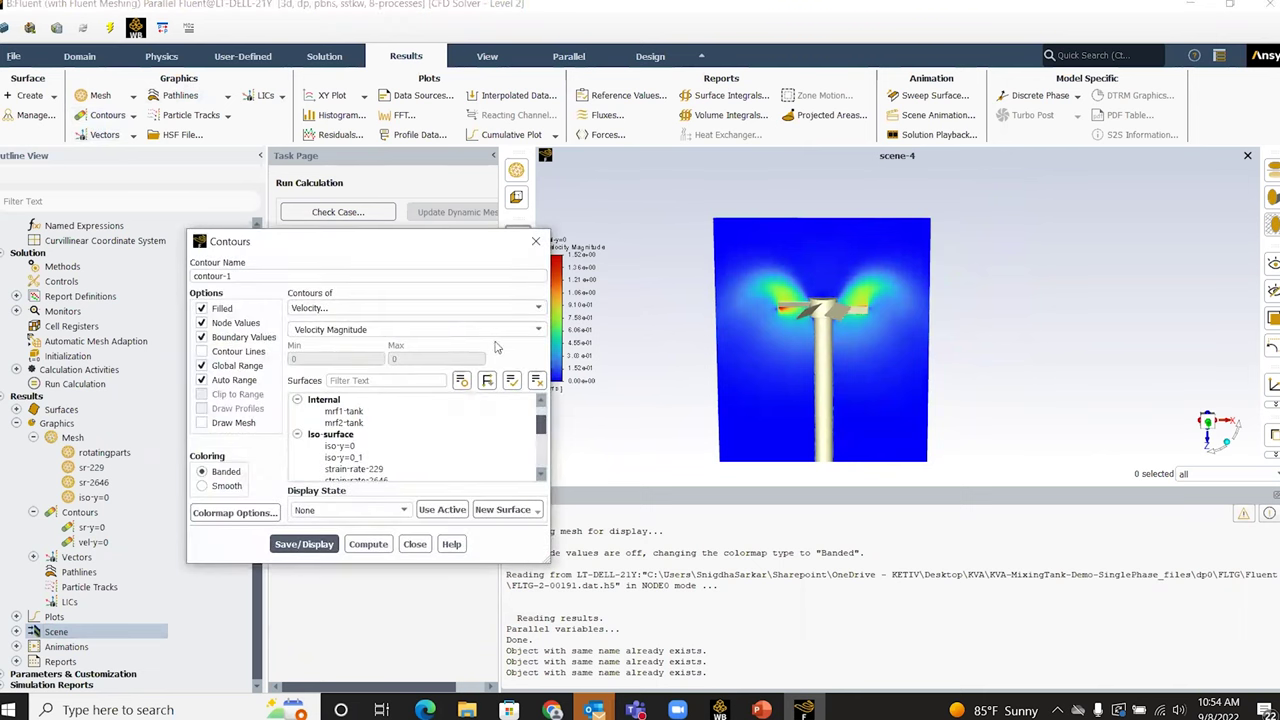
{"action": "triple_click", "coordinate": [230, 276]}
{"action": "type", "text": "she"}
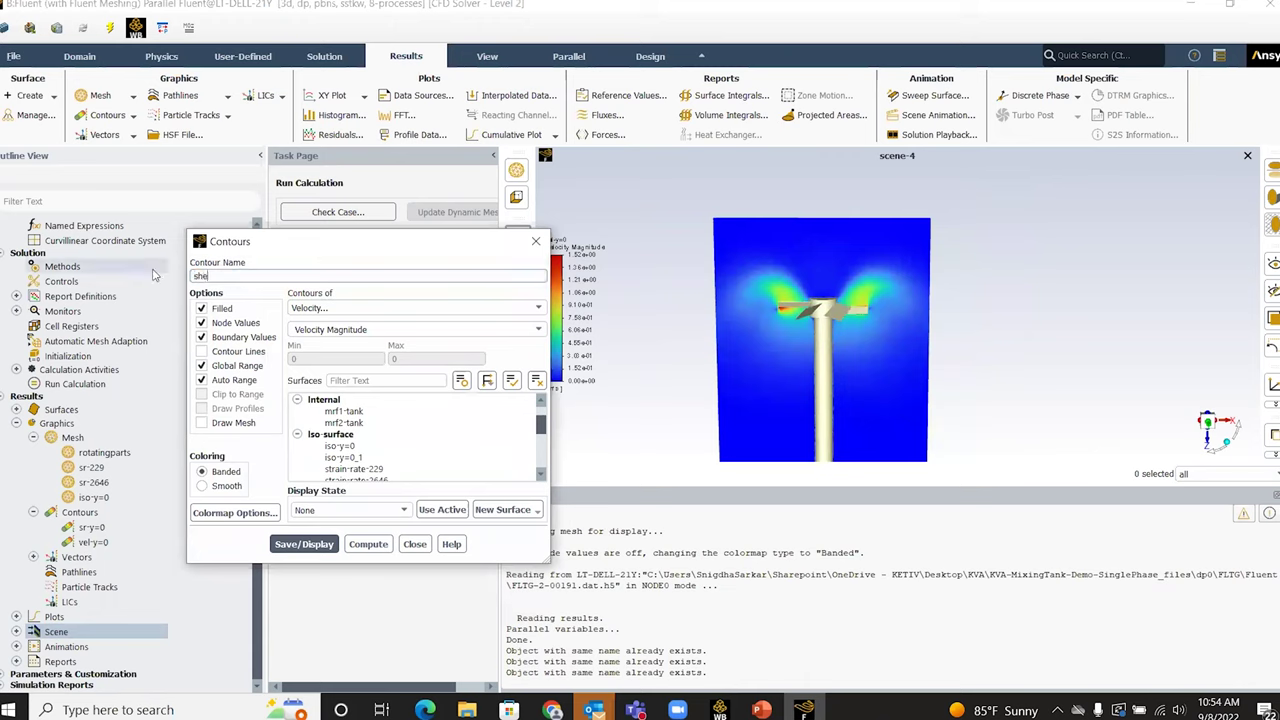